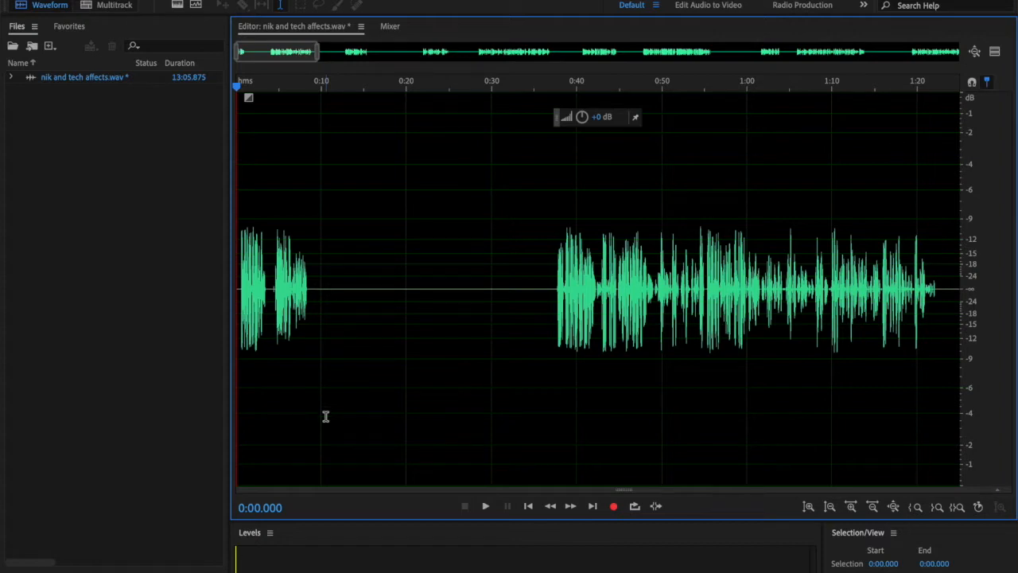
Switch to Chrome and read through the opening paragraphs of the radio script in Document9.
{"action": "mouse_move", "coordinate": [2, 356]}
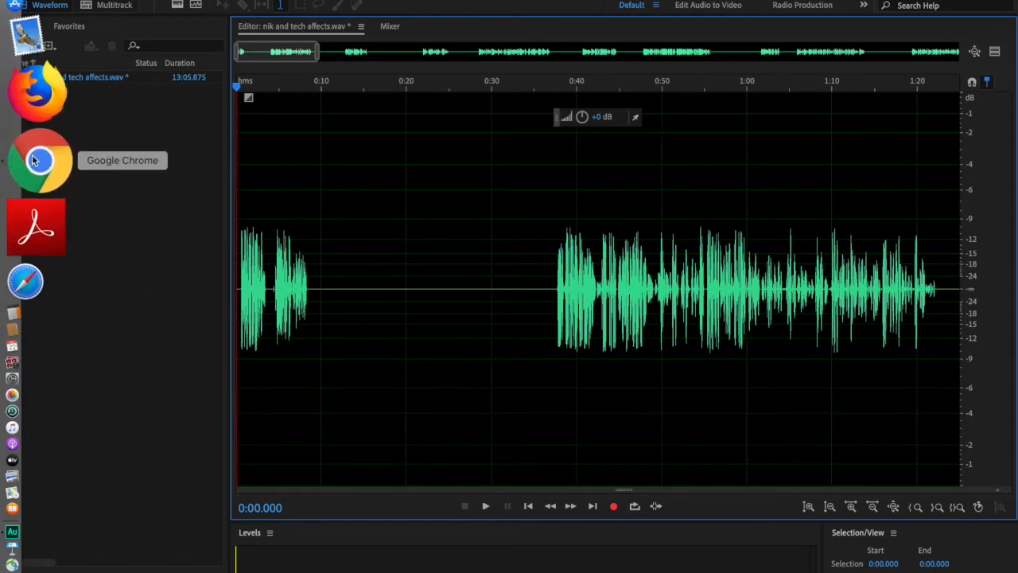
{"action": "left_click", "coordinate": [34, 160]}
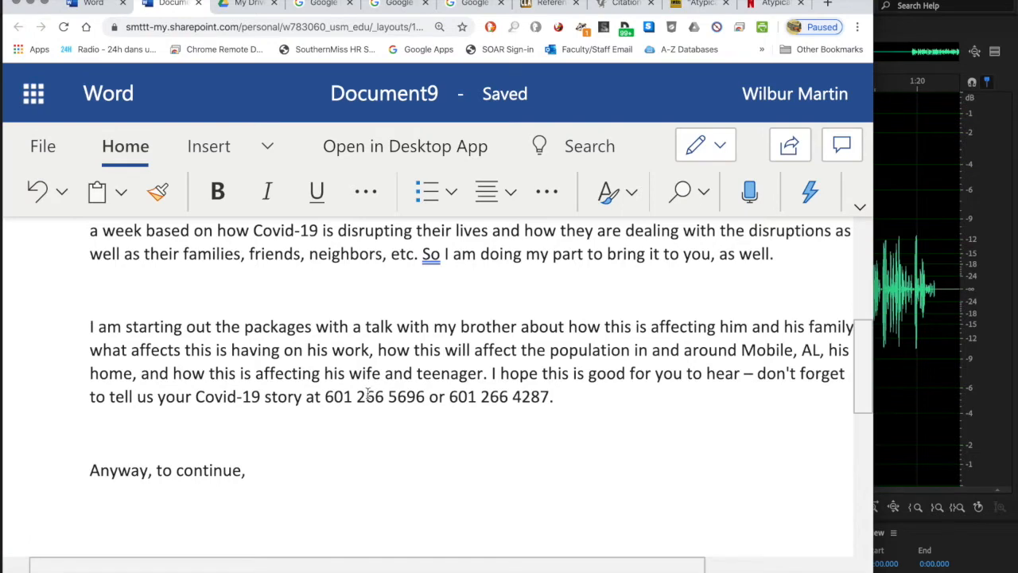
{"action": "scroll", "coordinate": [443, 397], "scroll_direction": "up", "scroll_amount": 5}
{"action": "scroll", "coordinate": [444, 397], "scroll_direction": "up", "scroll_amount": 1}
{"action": "scroll", "coordinate": [444, 397], "scroll_direction": "down", "scroll_amount": 1}
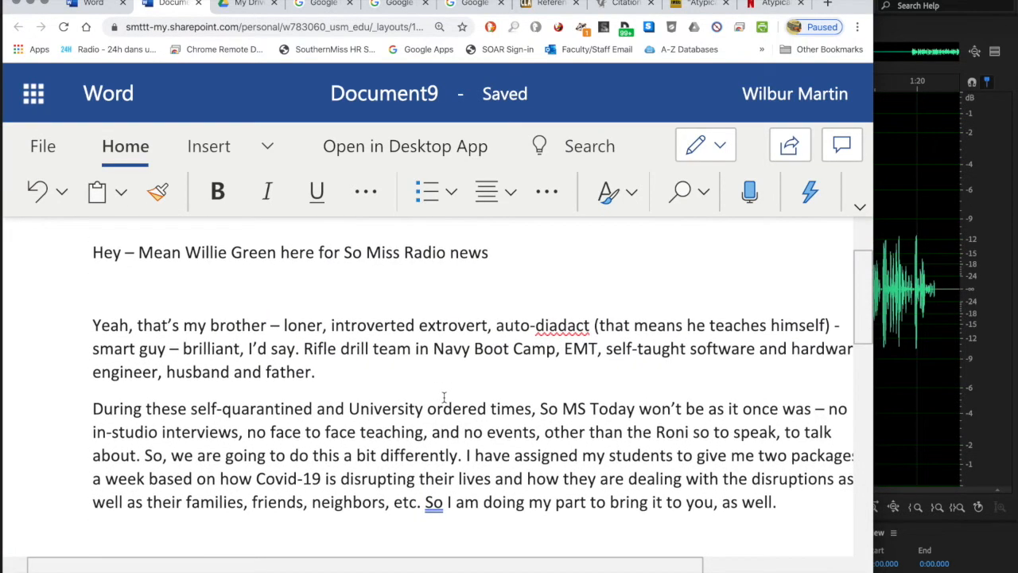
{"action": "scroll", "coordinate": [444, 397], "scroll_direction": "right", "scroll_amount": 1}
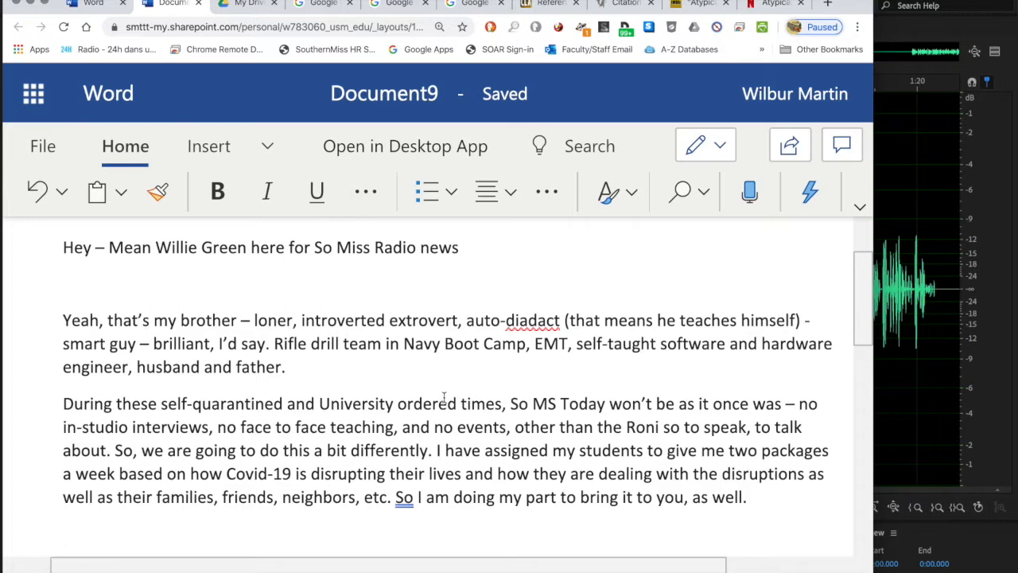
{"action": "scroll", "coordinate": [520, 400], "scroll_direction": "down", "scroll_amount": 1}
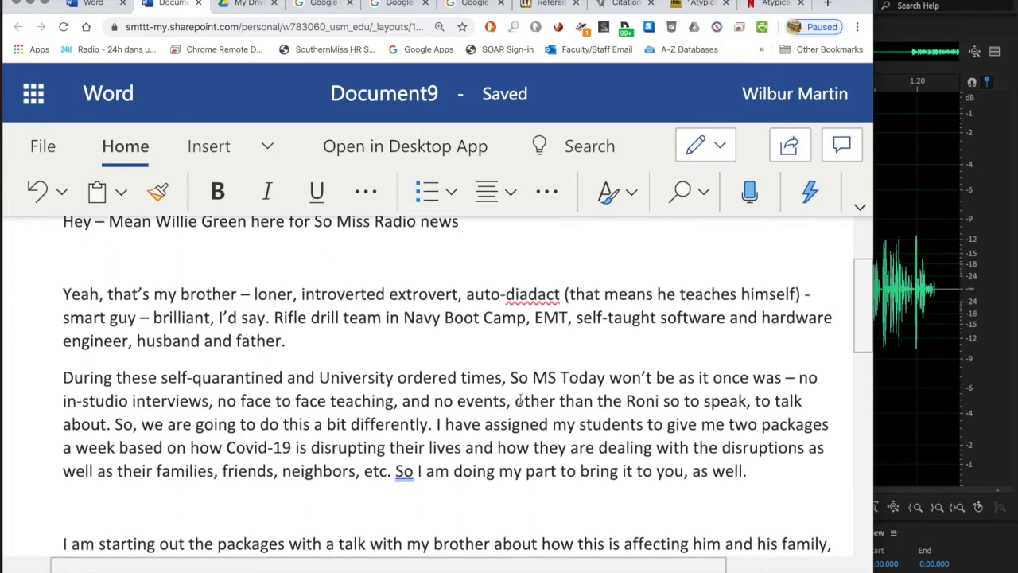
{"action": "scroll", "coordinate": [521, 399], "scroll_direction": "up", "scroll_amount": 1}
{"action": "scroll", "coordinate": [521, 399], "scroll_direction": "up", "scroll_amount": 1}
{"action": "scroll", "coordinate": [521, 399], "scroll_direction": "down", "scroll_amount": 1}
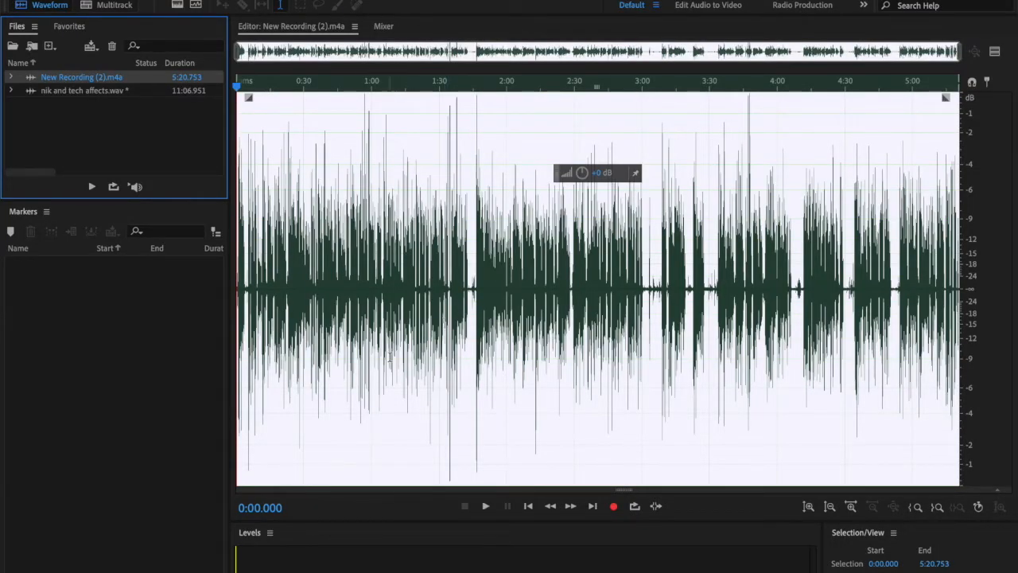
Switch to the Word script in Chrome, review it from the closing lines up to its greeting, and return to Audition.
{"action": "mouse_move", "coordinate": [2, 312]}
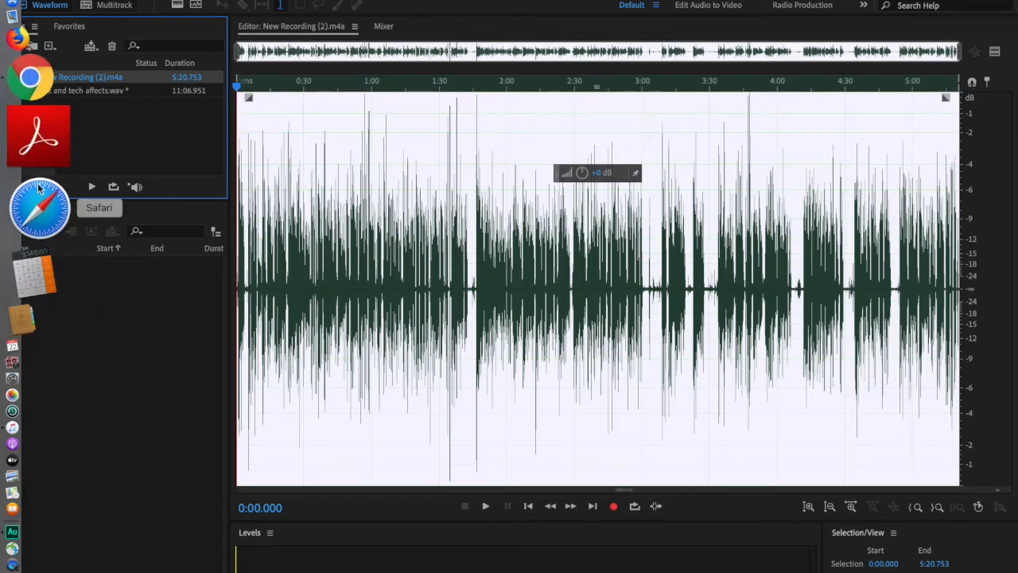
{"action": "left_click", "coordinate": [36, 150]}
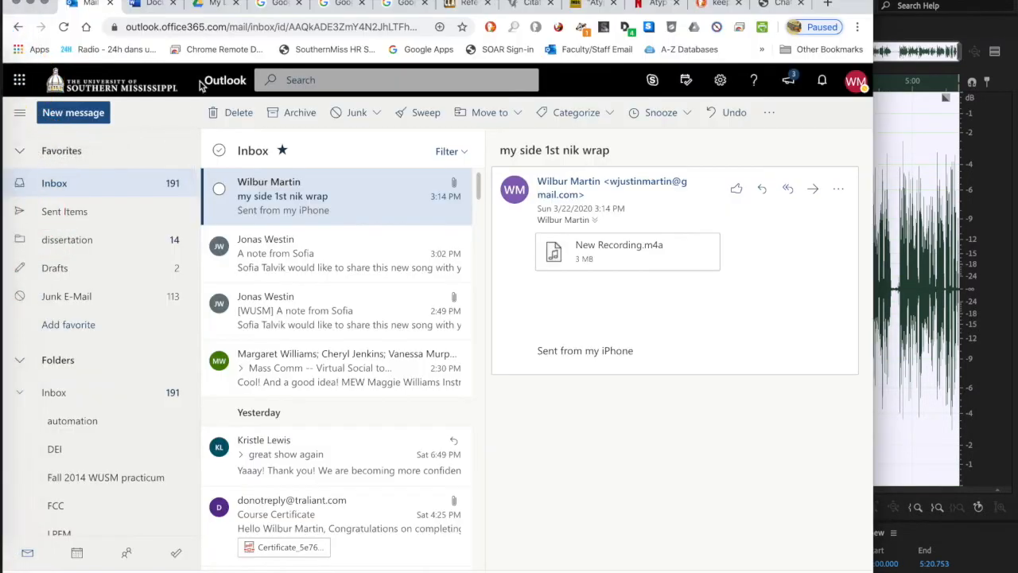
{"action": "left_click", "coordinate": [155, 5]}
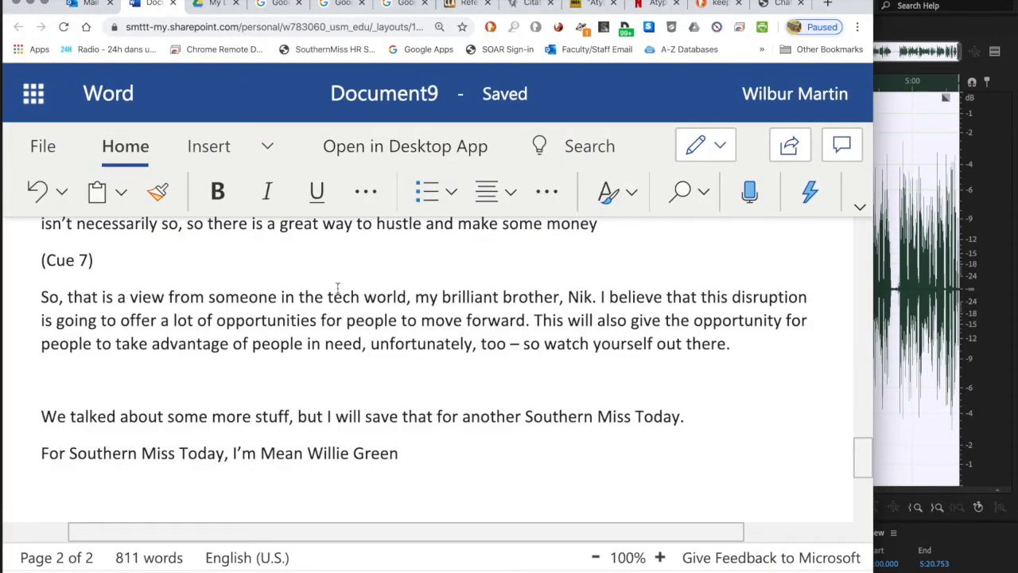
{"action": "scroll", "coordinate": [438, 342], "scroll_direction": "up", "scroll_amount": 15}
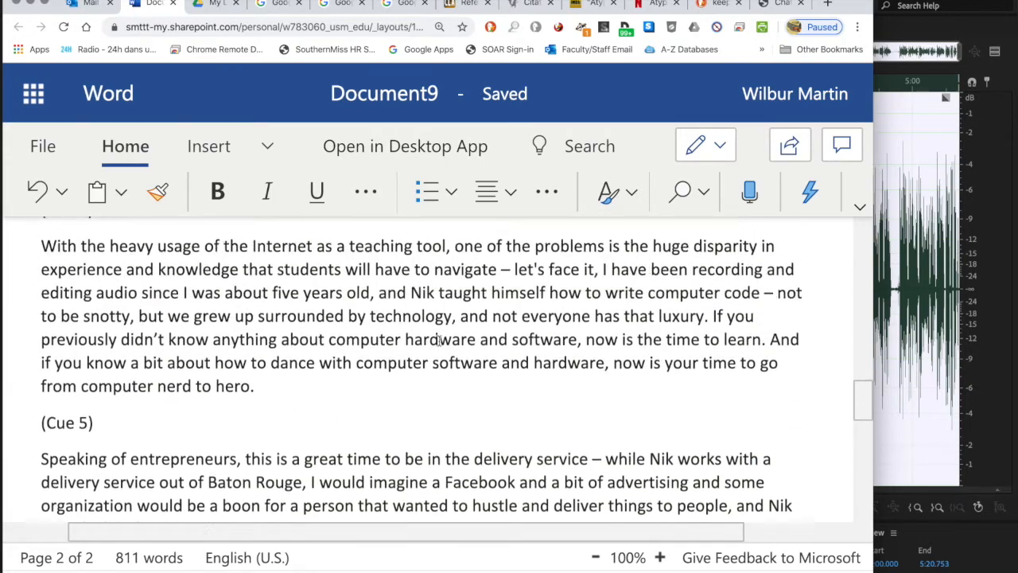
{"action": "scroll", "coordinate": [438, 342], "scroll_direction": "up", "scroll_amount": 15}
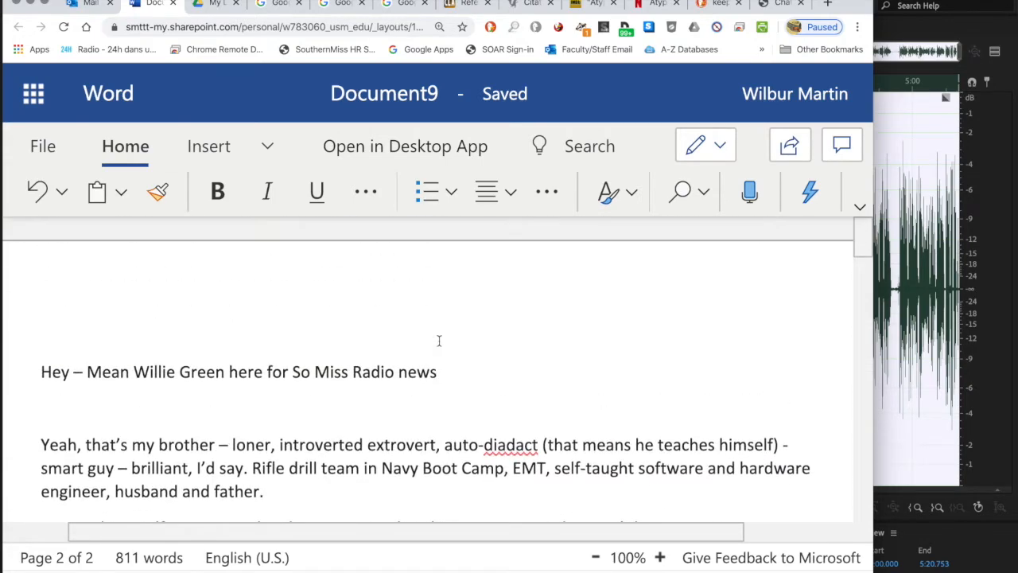
{"action": "scroll", "coordinate": [438, 341], "scroll_direction": "up", "scroll_amount": 1}
{"action": "left_click", "coordinate": [907, 124]}
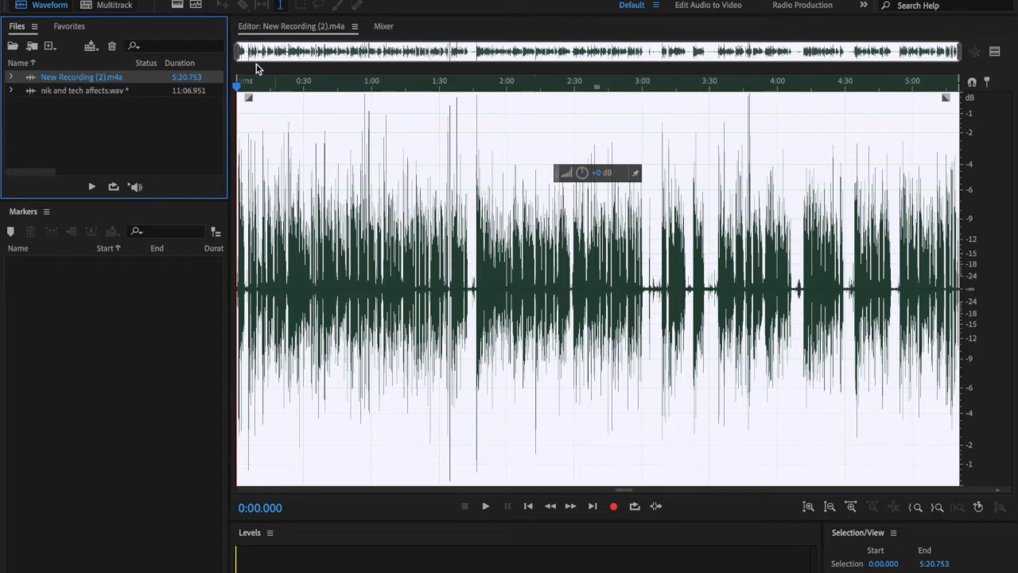
Start saving the New Recording (2) file under a new name in Desktop > Audition folder > call with nik.
{"action": "left_click", "coordinate": [131, 0]}
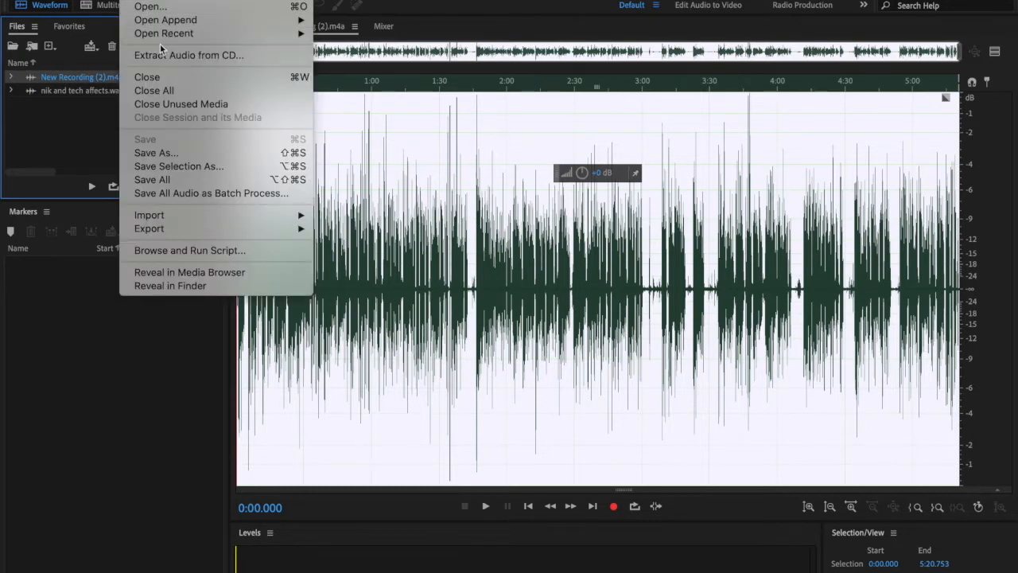
{"action": "left_click", "coordinate": [157, 153]}
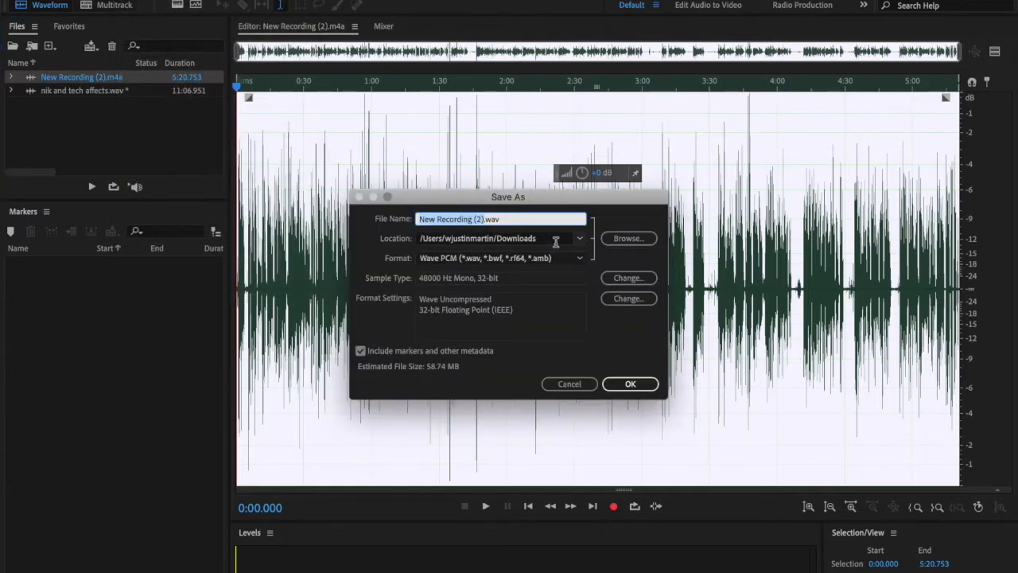
{"action": "left_click", "coordinate": [627, 238]}
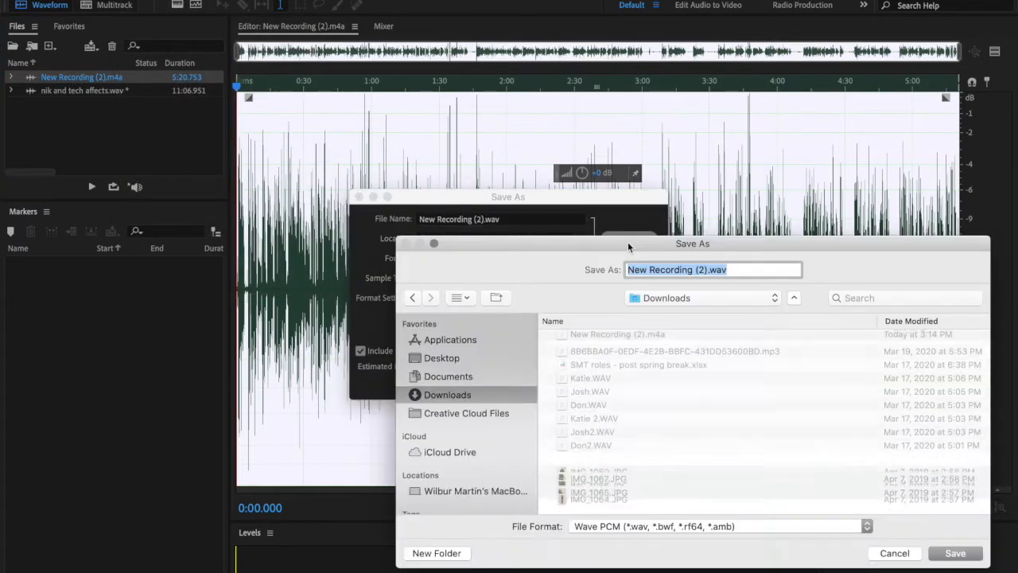
{"action": "left_click", "coordinate": [451, 358]}
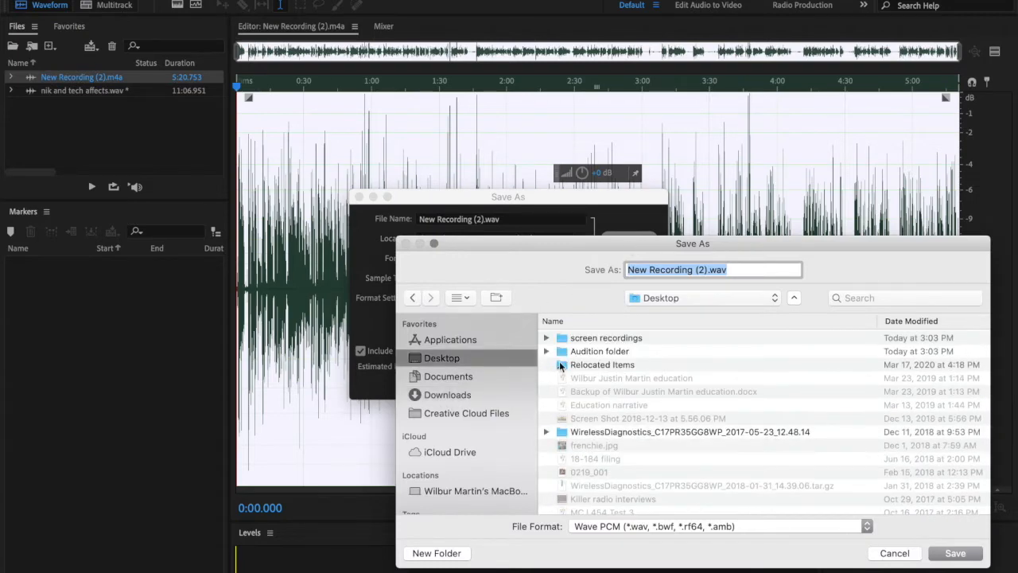
{"action": "left_click", "coordinate": [608, 355]}
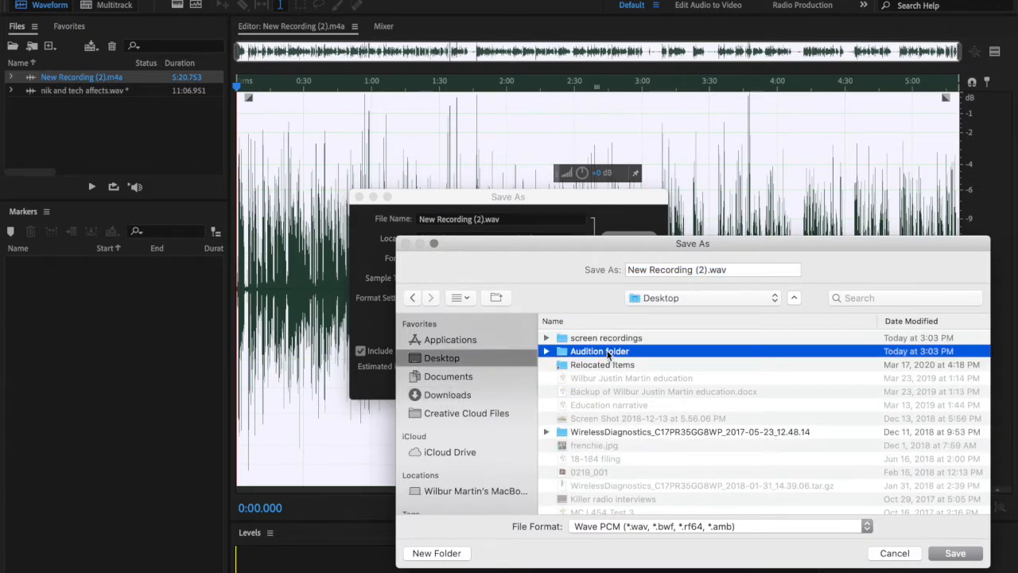
{"action": "double_click", "coordinate": [609, 355]}
{"action": "left_click", "coordinate": [607, 352]}
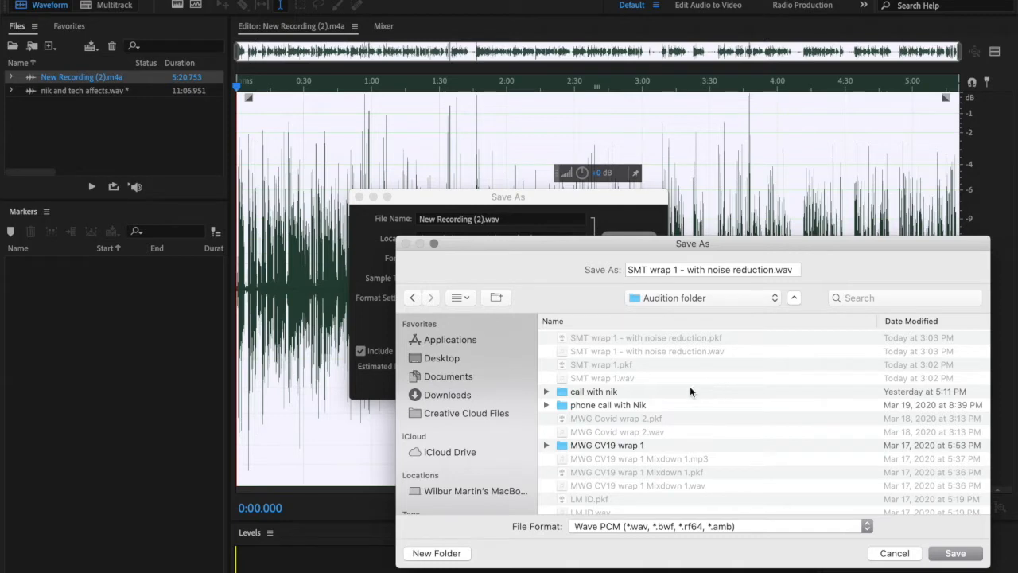
{"action": "left_click", "coordinate": [608, 393]}
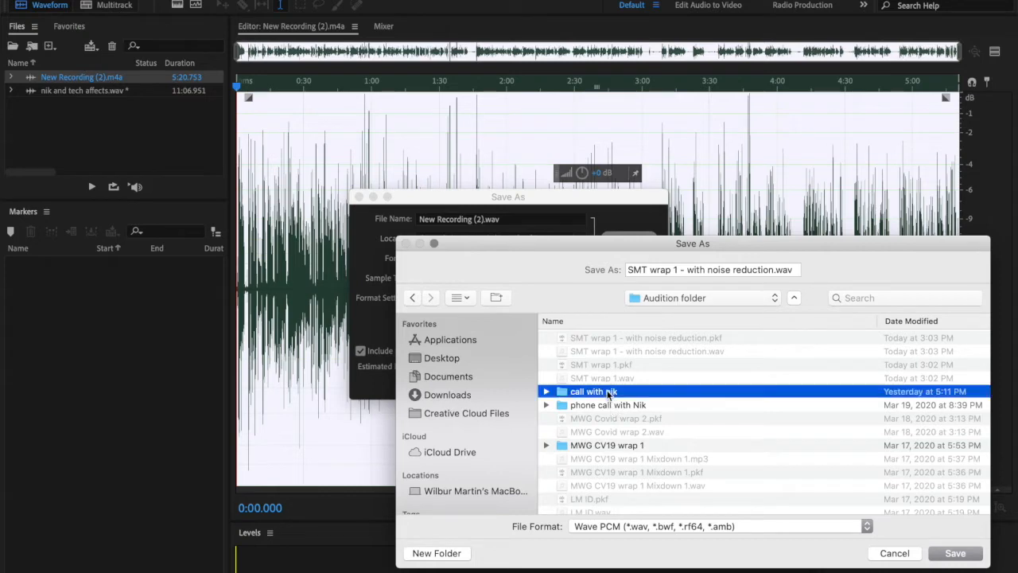
{"action": "double_click", "coordinate": [608, 393]}
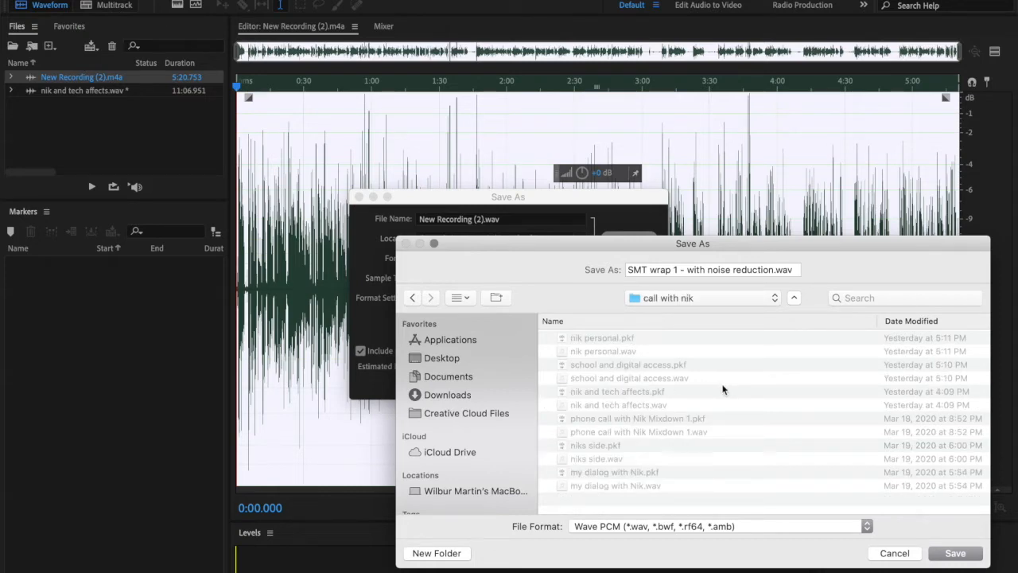
Name the file "my side 1st nik wrap" and accept the chosen folder.
{"action": "double_click", "coordinate": [719, 269]}
{"action": "left_click", "coordinate": [720, 268]}
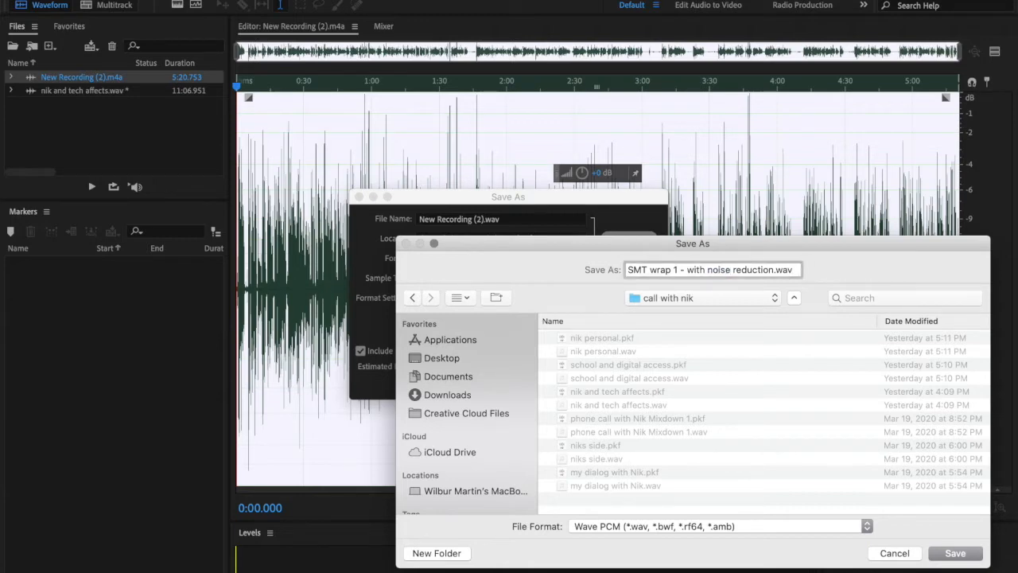
{"action": "key", "text": "BackSpace"}
{"action": "key", "text": "BackSpace"}
{"action": "key", "text": "BackSpace"}
{"action": "key", "text": "BackSpace"}
{"action": "key", "text": "BackSpace"}
{"action": "key", "text": "BackSpace"}
{"action": "key", "text": "BackSpace"}
{"action": "key", "text": "BackSpace"}
{"action": "key", "text": "BackSpace"}
{"action": "key", "text": "BackSpace"}
{"action": "key", "text": "BackSpace"}
{"action": "key", "text": "BackSpace"}
{"action": "key", "text": "BackSpace"}
{"action": "key", "text": "BackSpace"}
{"action": "key", "text": "BackSpace"}
{"action": "key", "text": "BackSpace"}
{"action": "key", "text": "BackSpace"}
{"action": "key", "text": "BackSpace"}
{"action": "key", "text": "BackSpace"}
{"action": "key", "text": "BackSpace"}
{"action": "type", "text": "my "}
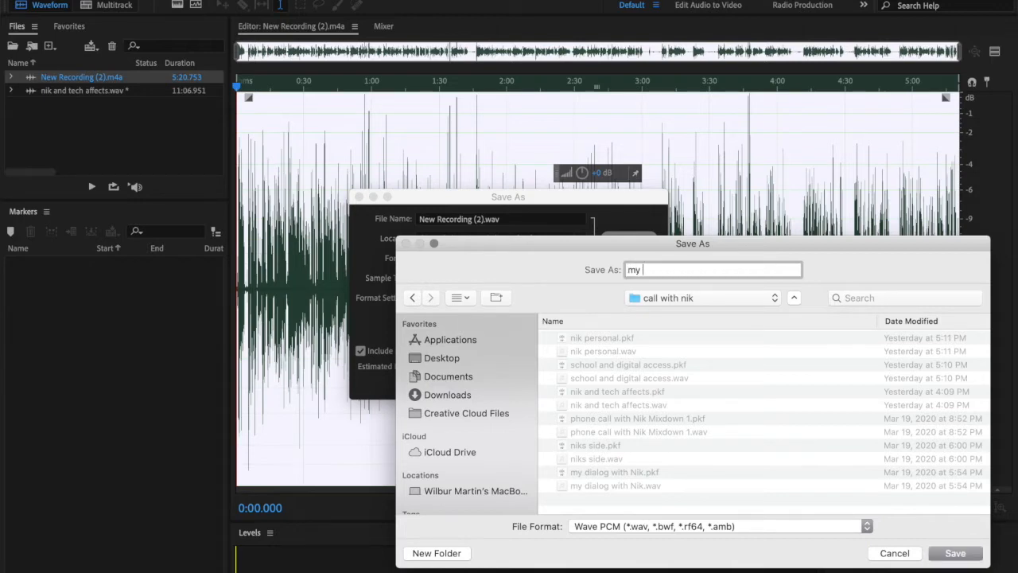
{"action": "type", "text": "side 1st nik wrap"}
{"action": "left_click", "coordinate": [952, 551]}
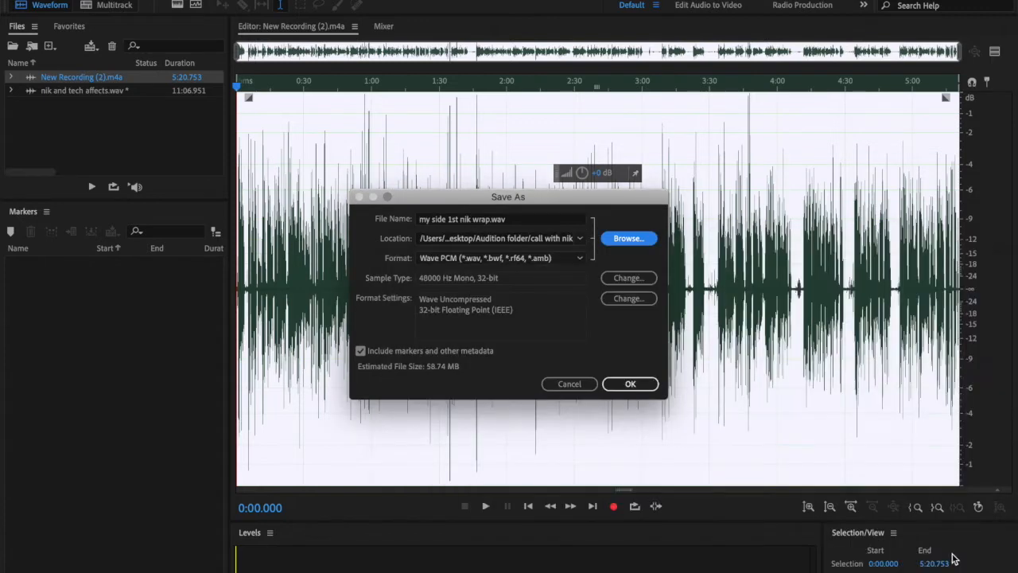
Convert the sample type to 44100 Hz, 16-bit and save the WAV file.
{"action": "left_click", "coordinate": [627, 279]}
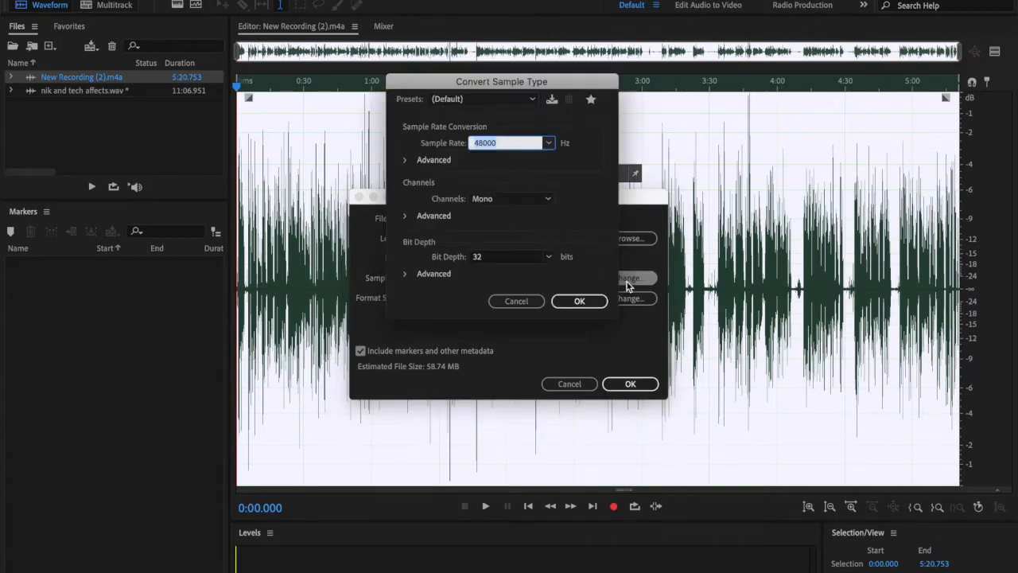
{"action": "left_click", "coordinate": [548, 257]}
{"action": "left_click", "coordinate": [525, 284]}
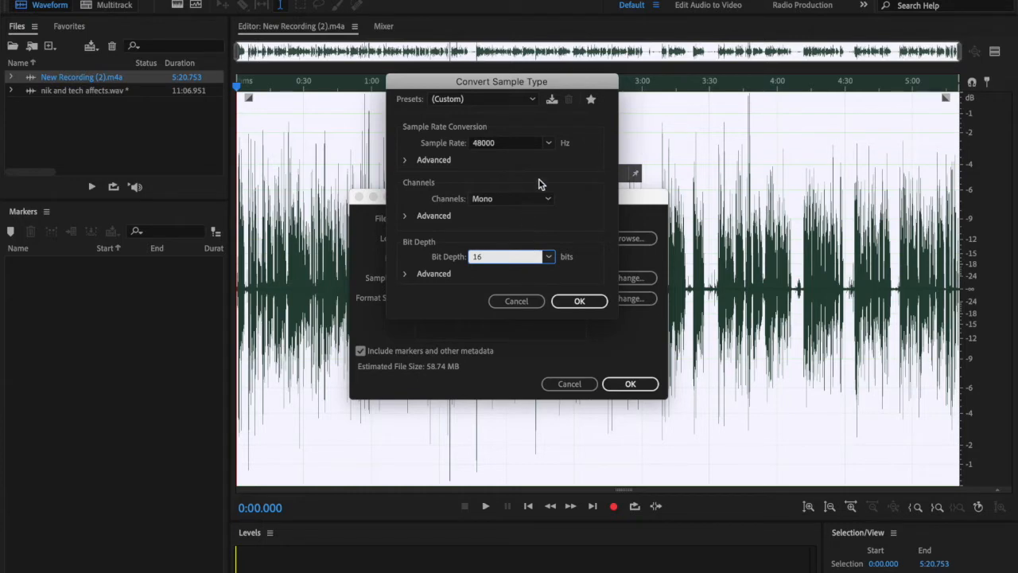
{"action": "left_click", "coordinate": [548, 143]}
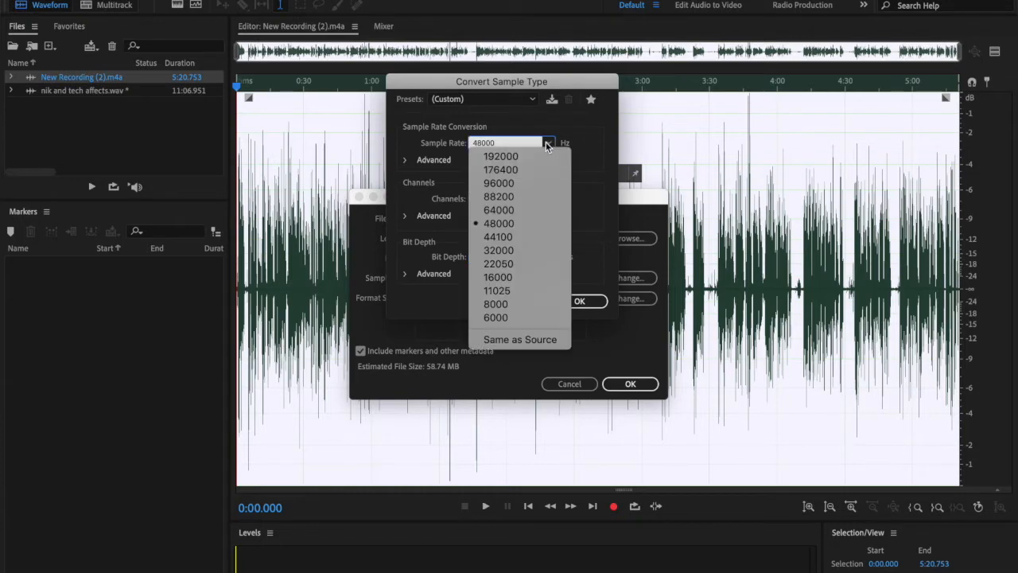
{"action": "left_click", "coordinate": [520, 235]}
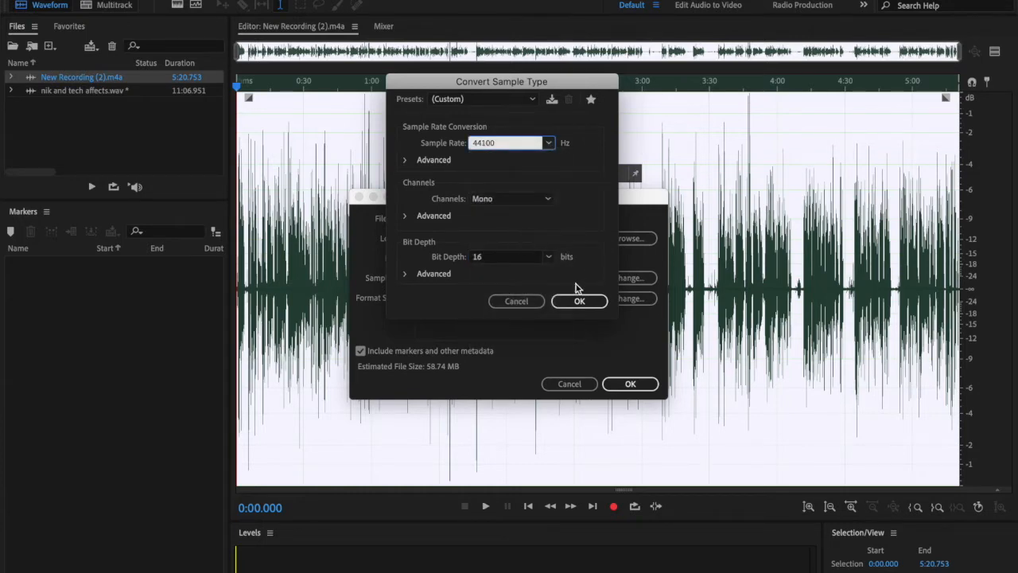
{"action": "left_click", "coordinate": [579, 301]}
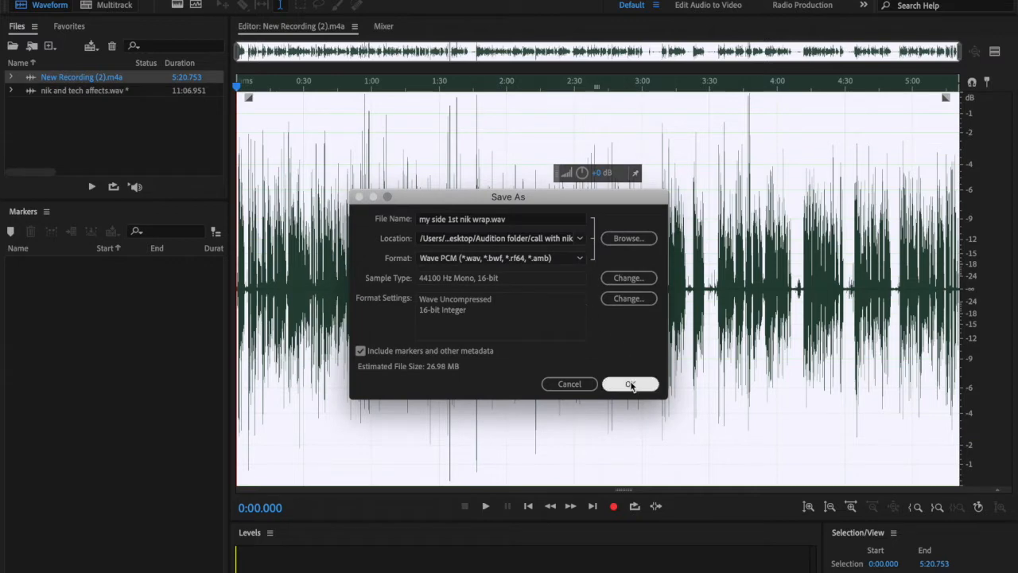
{"action": "left_click", "coordinate": [630, 385]}
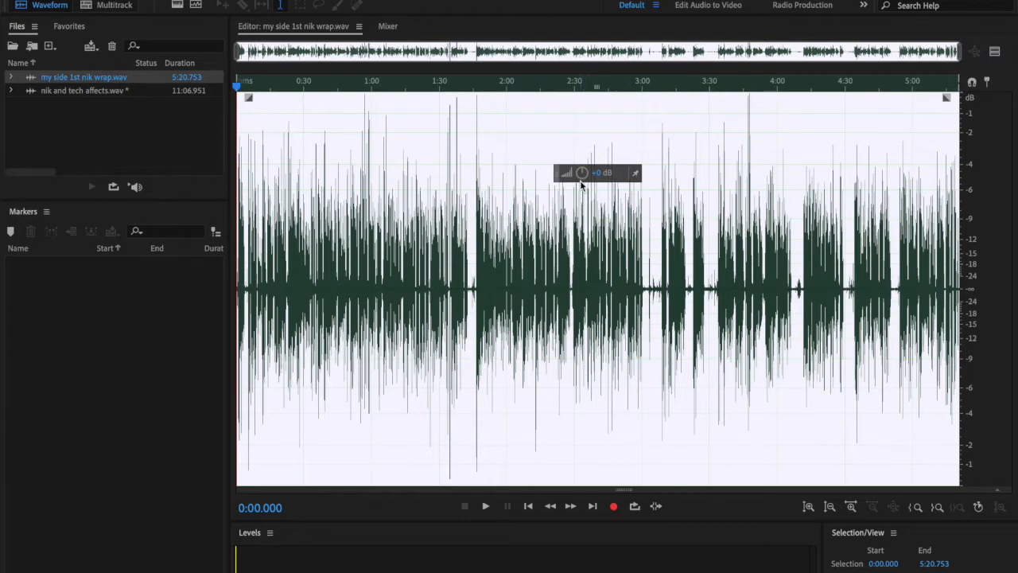
Lower the volume of the whole recording until its highest peaks sit near -6 dB.
{"action": "left_click", "coordinate": [581, 175]}
{"action": "left_click_drag", "start_coordinate": [581, 175], "coordinate": [582, 211]}
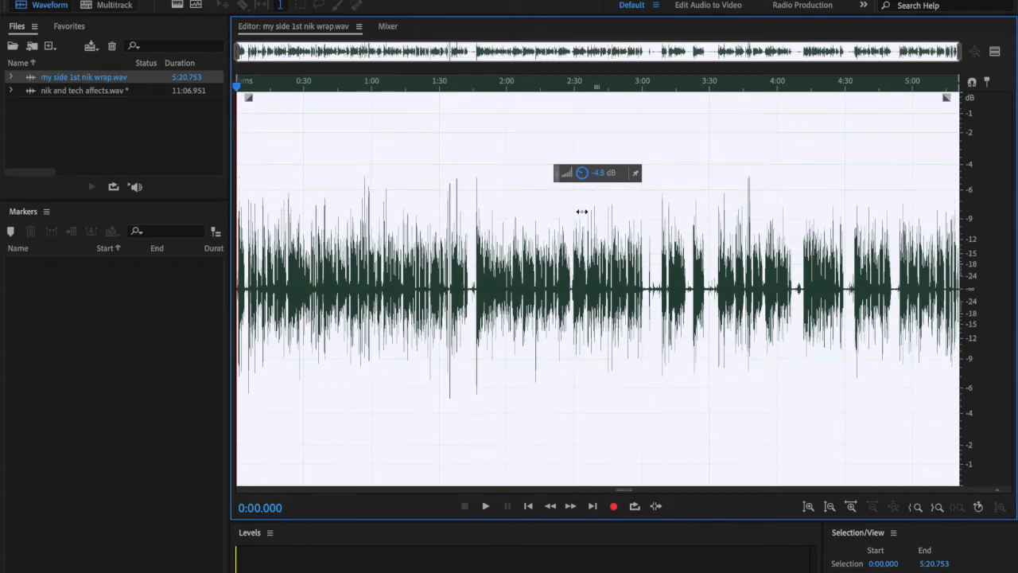
{"action": "left_click_drag", "start_coordinate": [581, 211], "coordinate": [582, 216]}
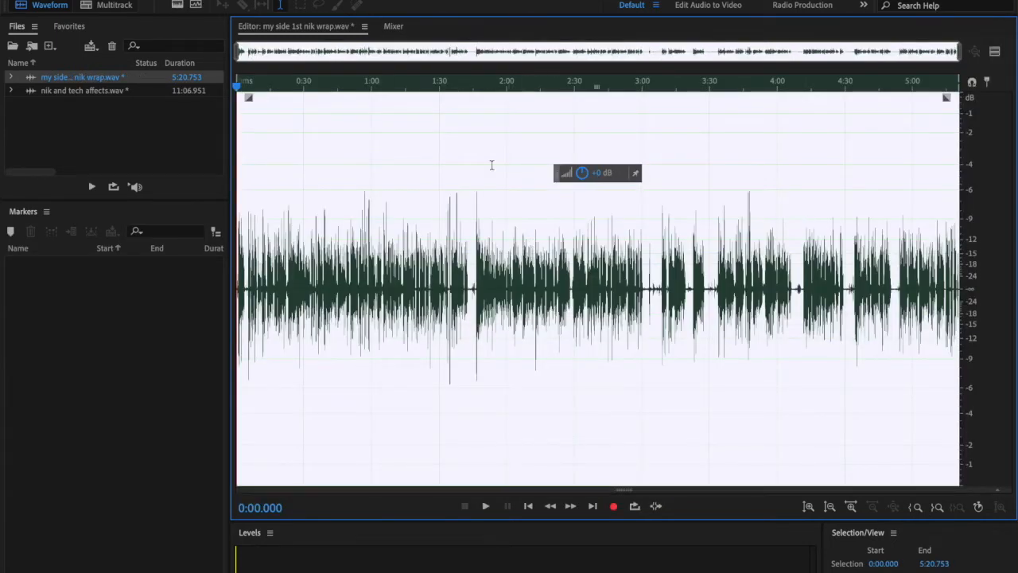
Apply a Hard Limiter to the whole recording with a maximum amplitude of -10 dB and 0 dB input boost.
{"action": "left_click", "coordinate": [292, 0]}
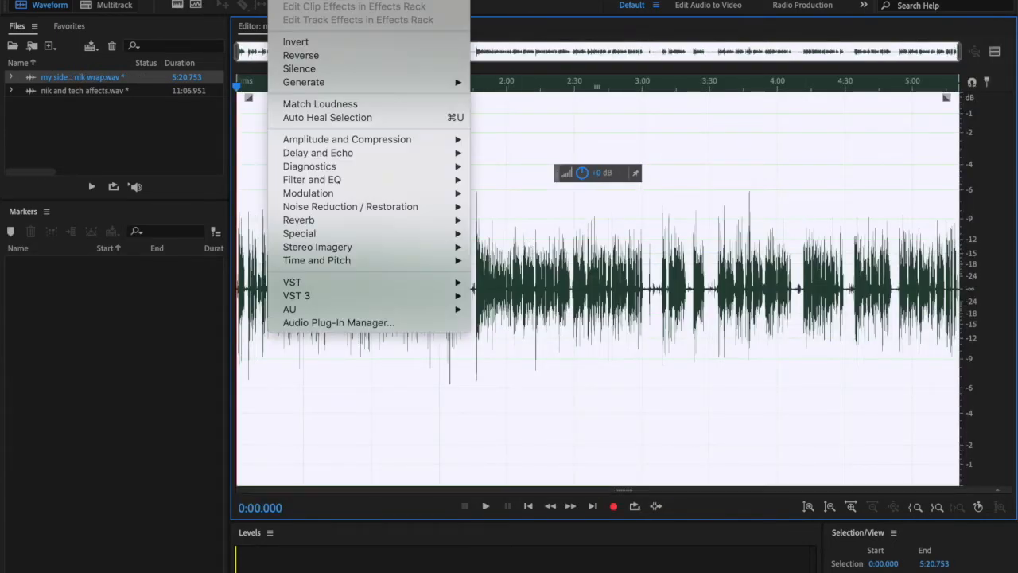
{"action": "mouse_move", "coordinate": [407, 145]}
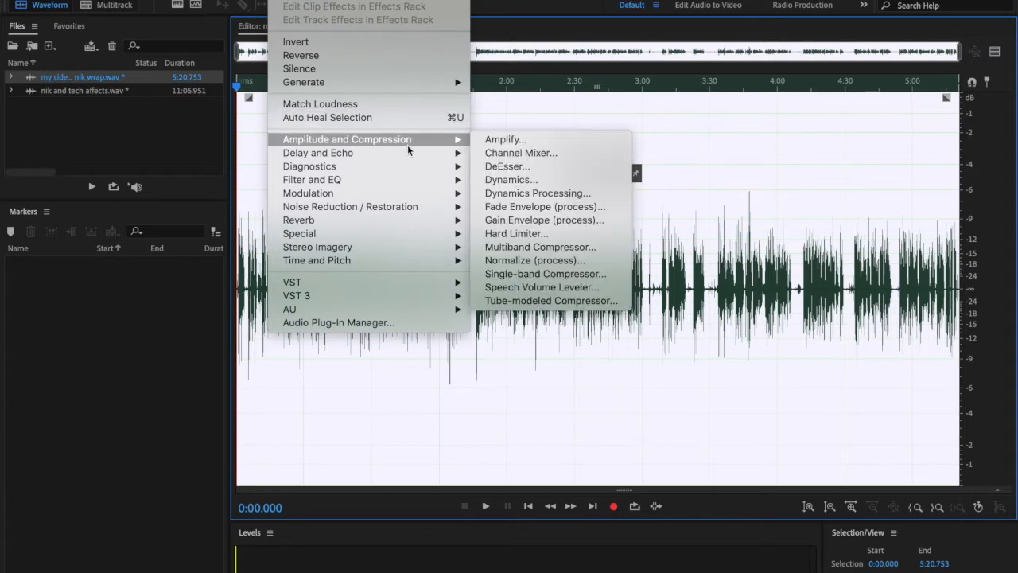
{"action": "left_click", "coordinate": [525, 233]}
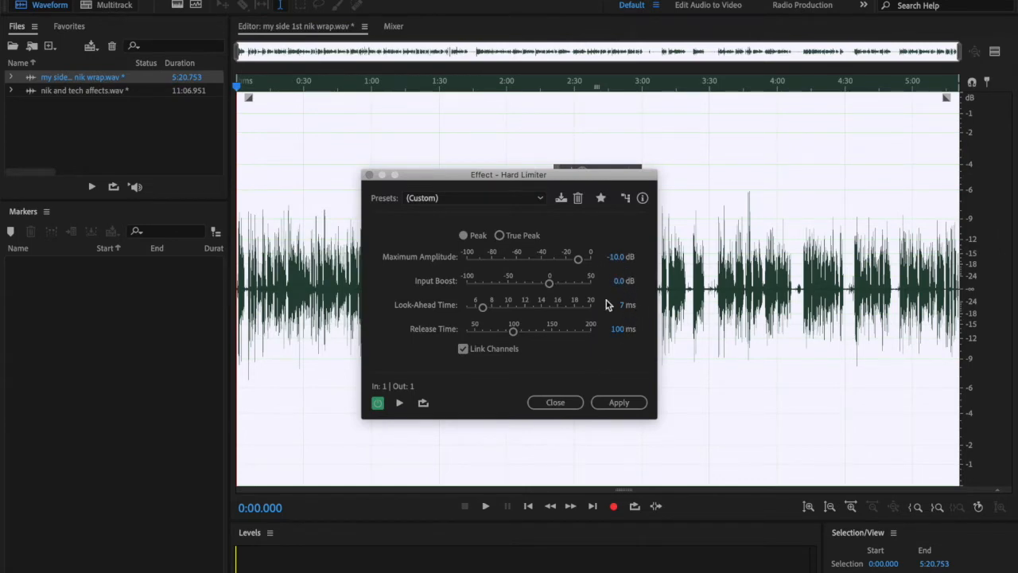
{"action": "left_click", "coordinate": [618, 404]}
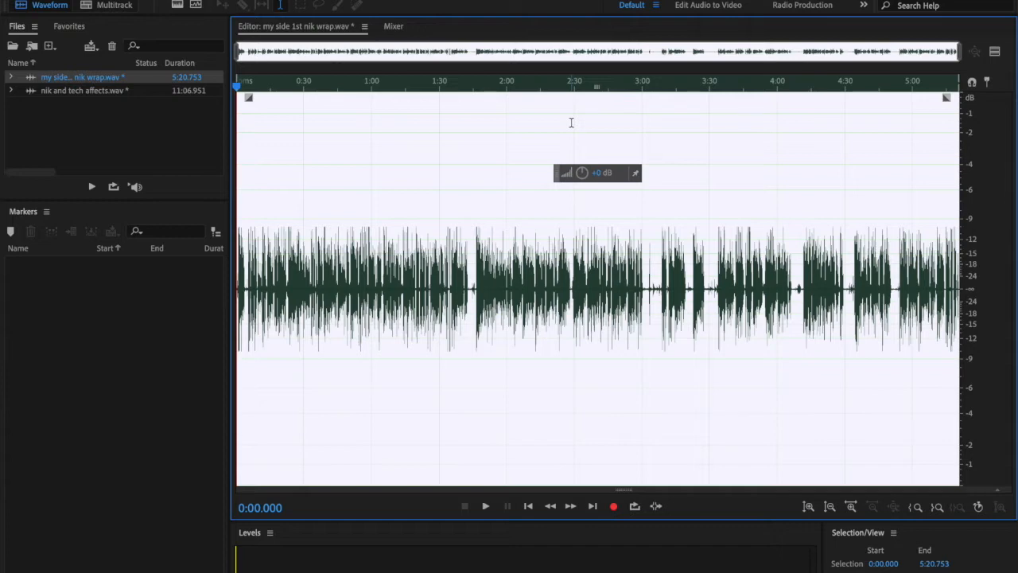
{"action": "left_click", "coordinate": [916, 506]}
{"action": "left_click", "coordinate": [896, 506]}
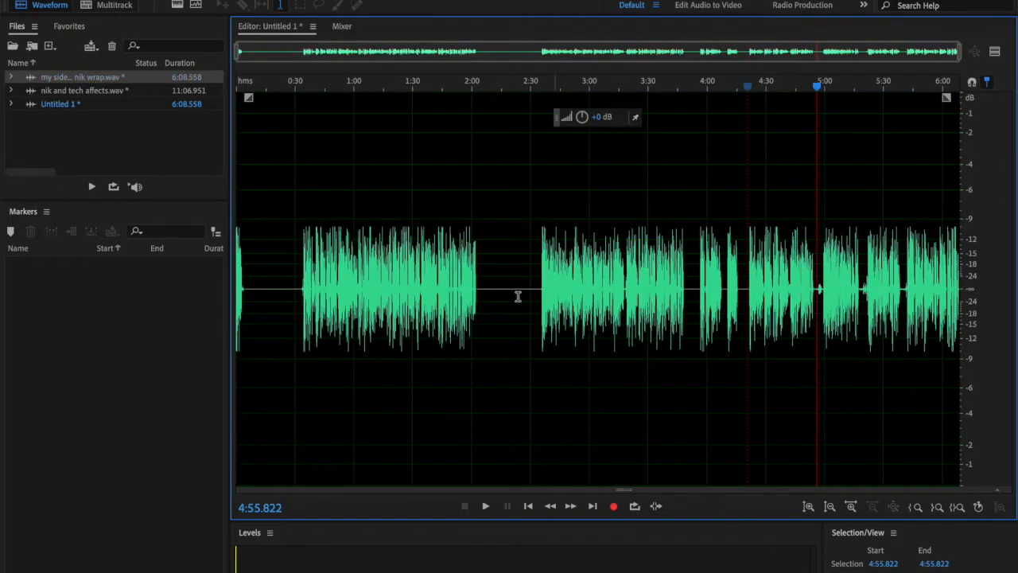
Switch to Google Chrome to review the package script in the Word document, and return to Audition.
{"action": "mouse_move", "coordinate": [2, 304]}
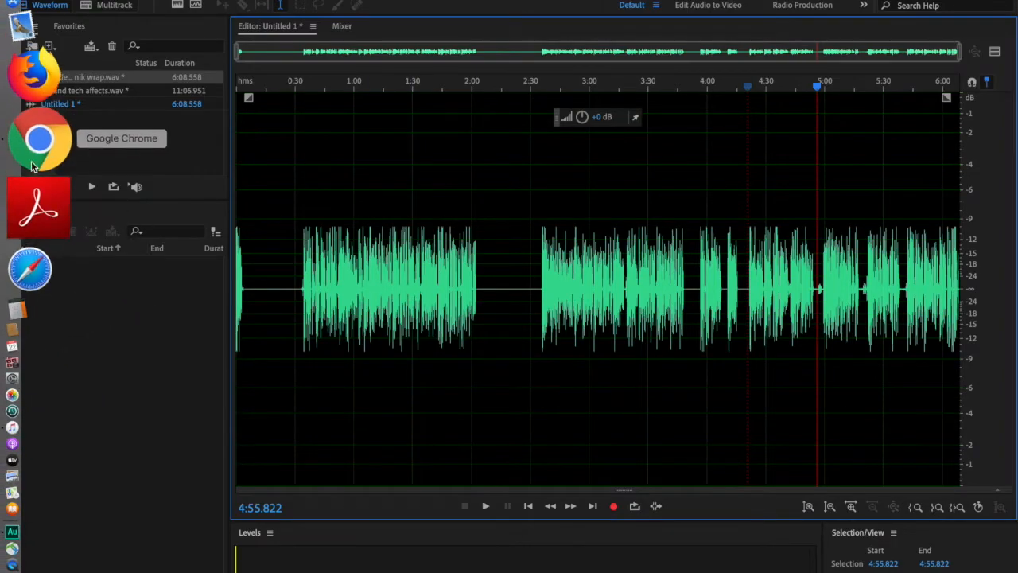
{"action": "left_click", "coordinate": [34, 162]}
{"action": "scroll", "coordinate": [239, 306], "scroll_direction": "down", "scroll_amount": 10}
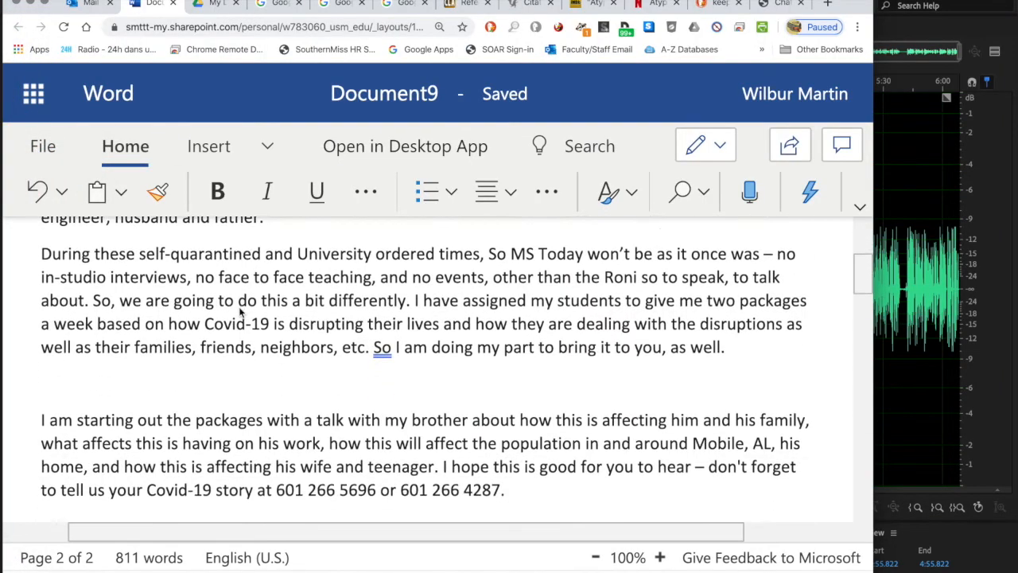
{"action": "scroll", "coordinate": [238, 307], "scroll_direction": "down", "scroll_amount": 2}
{"action": "scroll", "coordinate": [238, 307], "scroll_direction": "up", "scroll_amount": 10}
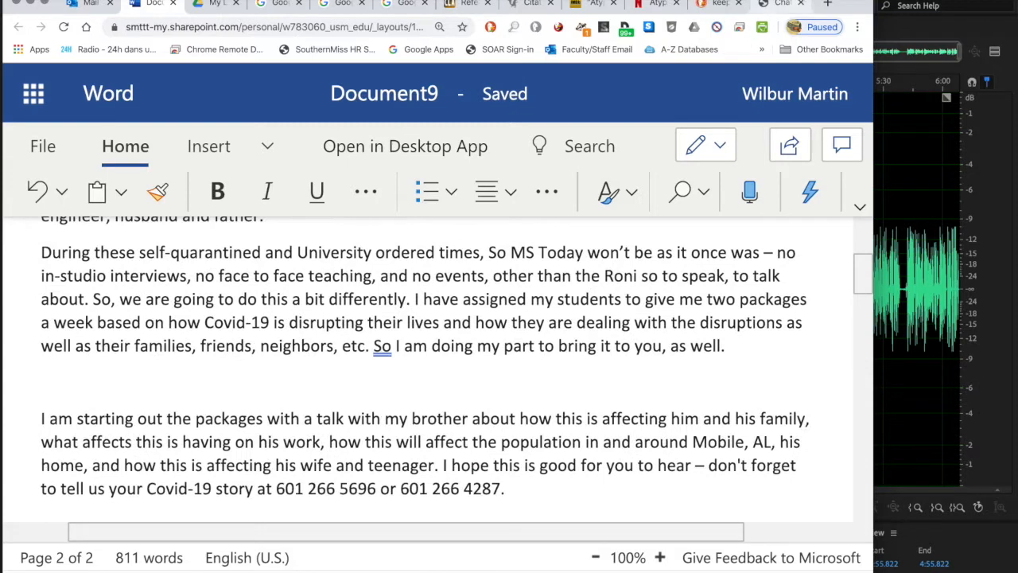
{"action": "left_click", "coordinate": [951, 29]}
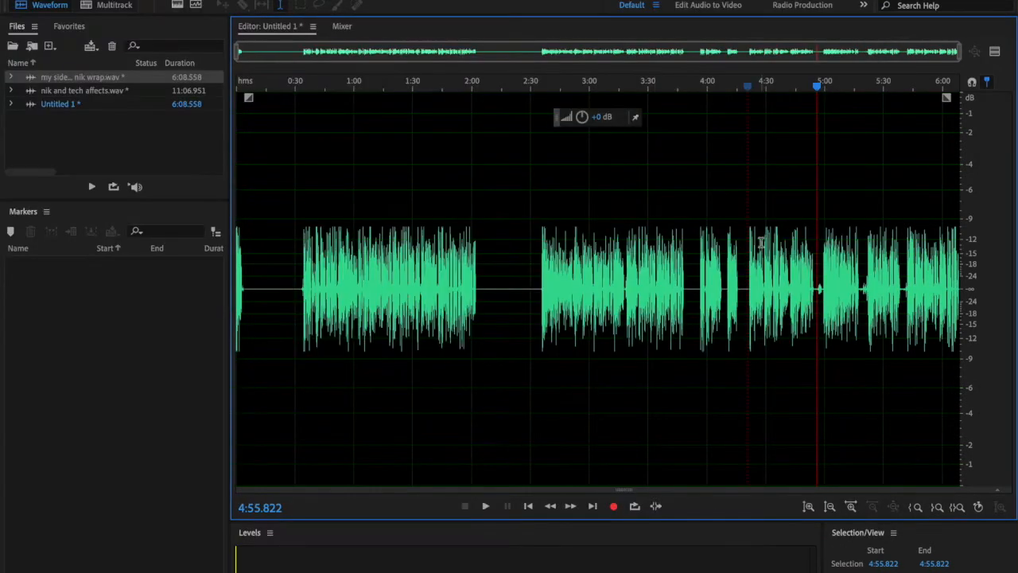
Silence the background noise in the pause from about 4:54.2 to 4:59.3 and clear the selection.
{"action": "left_click_drag", "start_coordinate": [826, 273], "coordinate": [801, 274]}
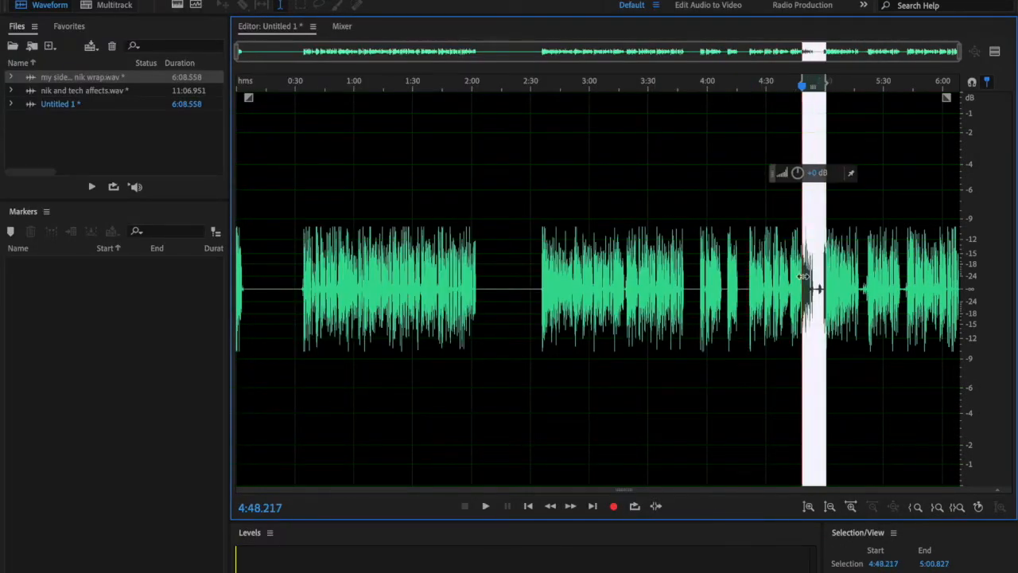
{"action": "left_click", "coordinate": [957, 506]}
{"action": "left_click_drag", "start_coordinate": [875, 307], "coordinate": [582, 350]}
{"action": "left_click_drag", "start_coordinate": [711, 175], "coordinate": [694, 426]}
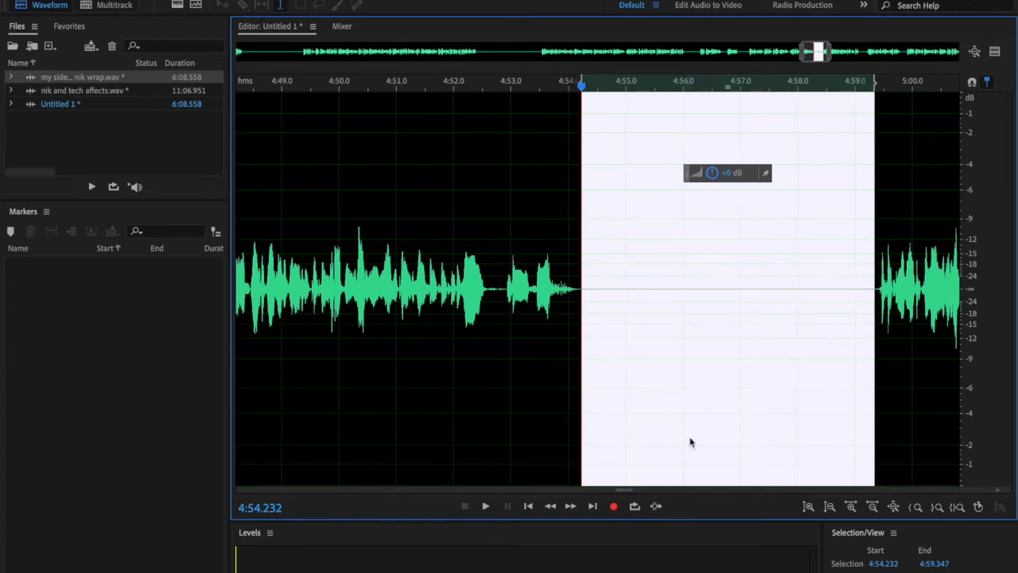
{"action": "scroll", "coordinate": [690, 443], "scroll_direction": "down", "scroll_amount": 6}
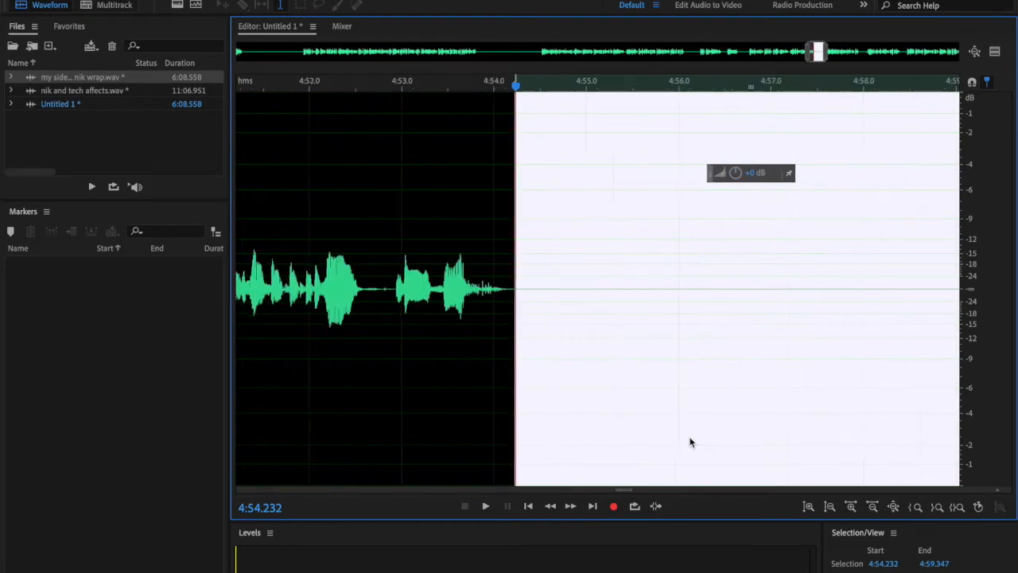
{"action": "left_click", "coordinate": [693, 335]}
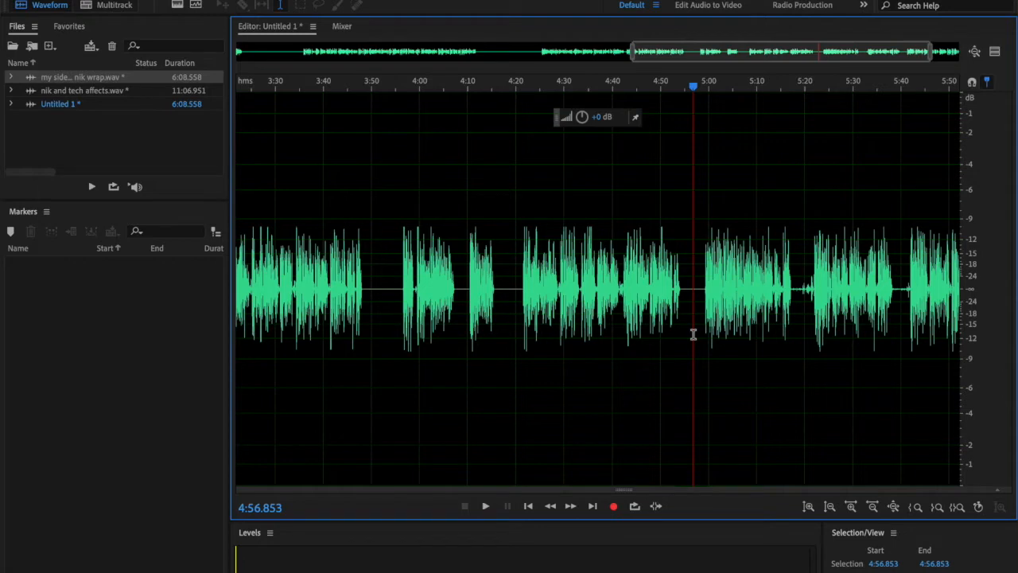
{"action": "left_click", "coordinate": [529, 506]}
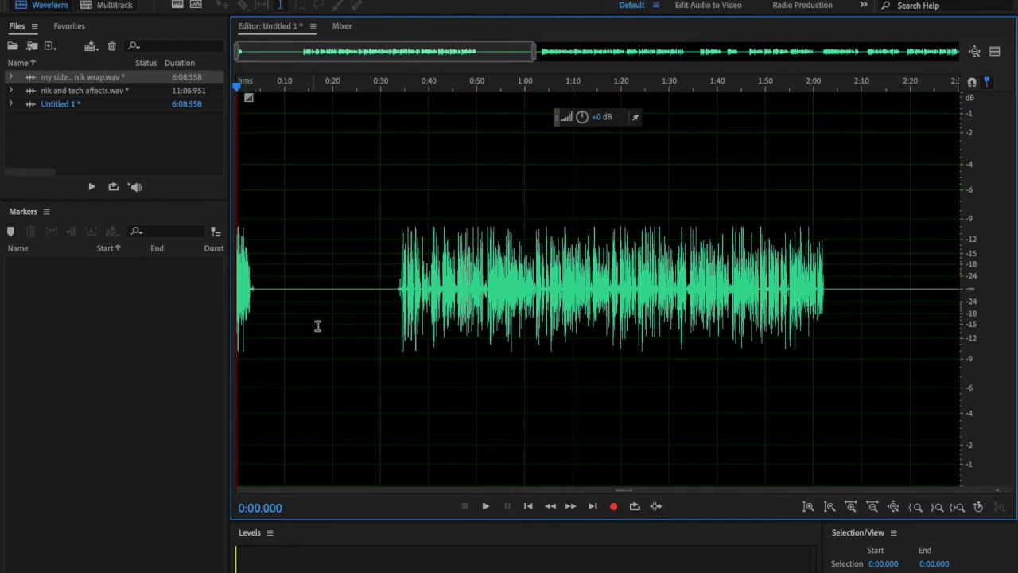
{"action": "left_click", "coordinate": [393, 259]}
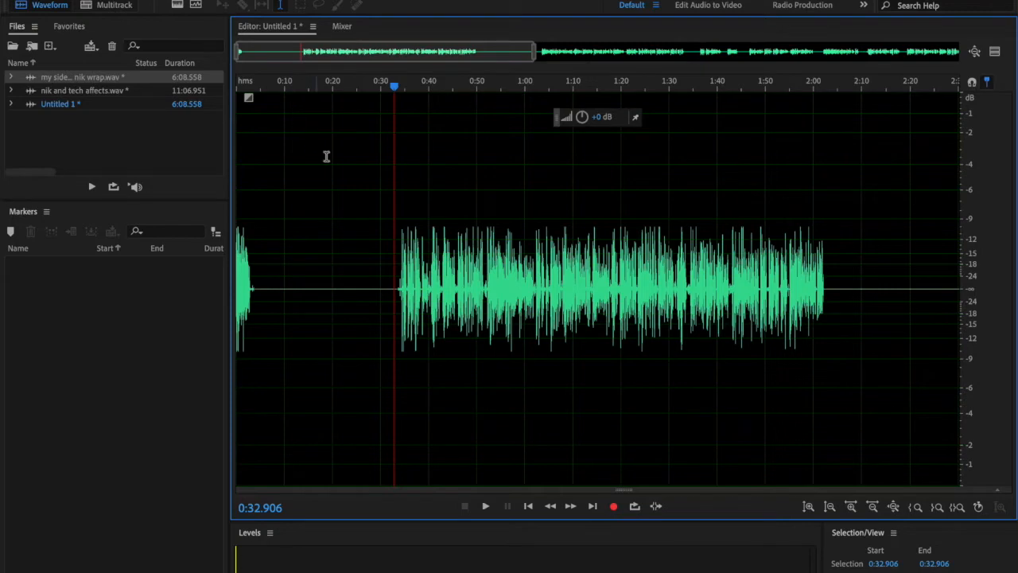
{"action": "left_click_drag", "start_coordinate": [370, 263], "coordinate": [294, 270]}
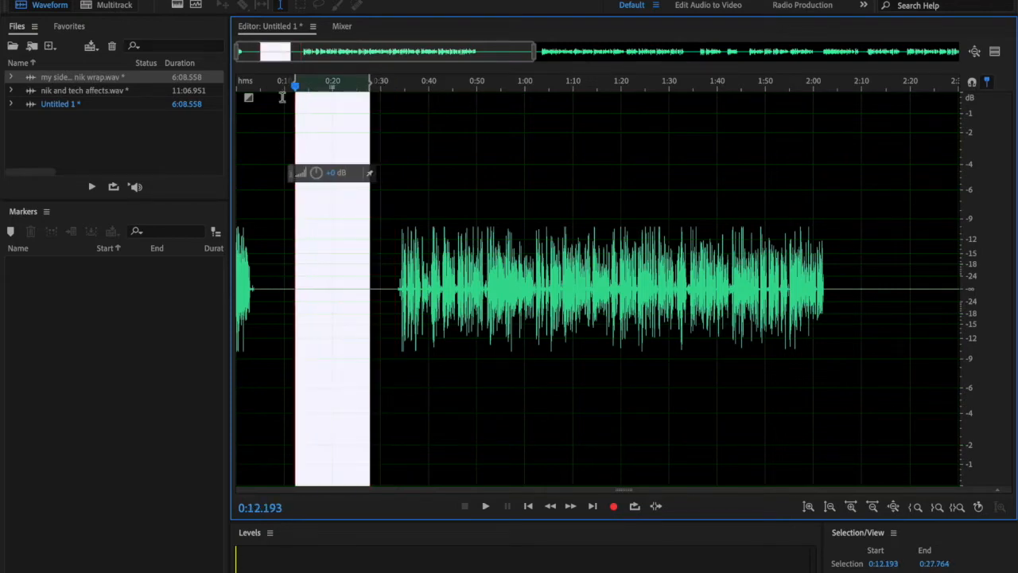
{"action": "left_click", "coordinate": [165, 1]}
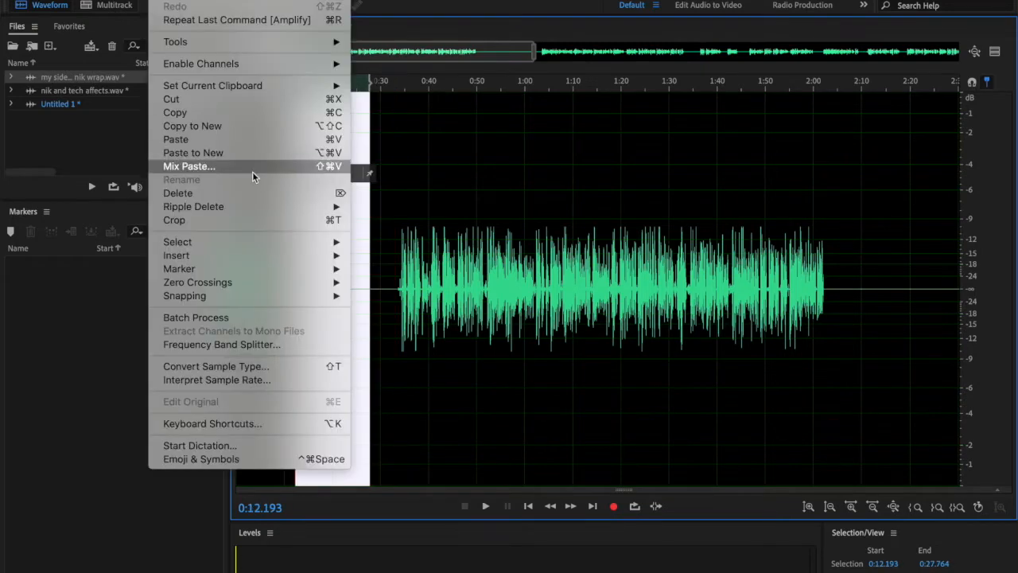
{"action": "mouse_move", "coordinate": [296, 256]}
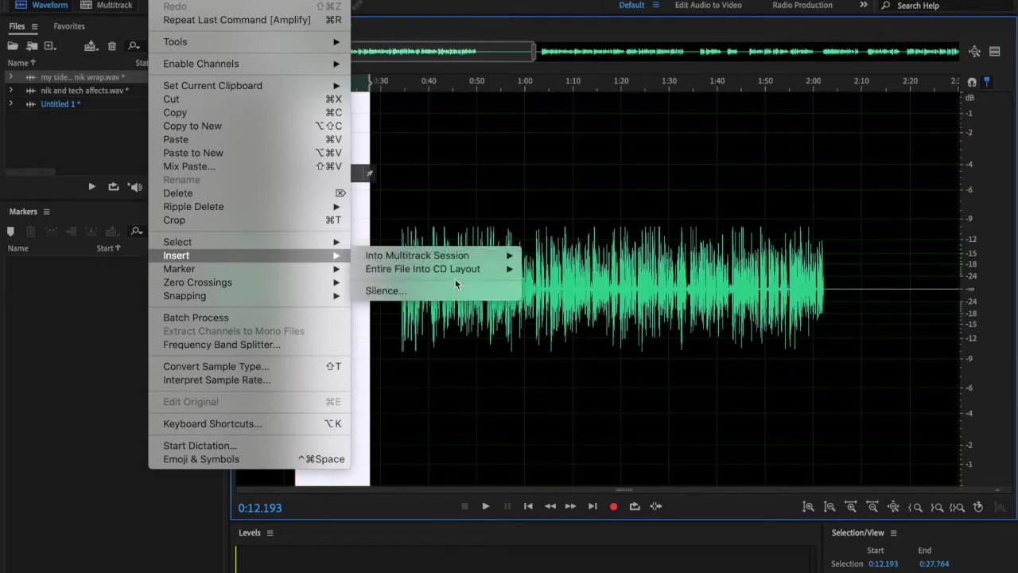
{"action": "left_click", "coordinate": [439, 293]}
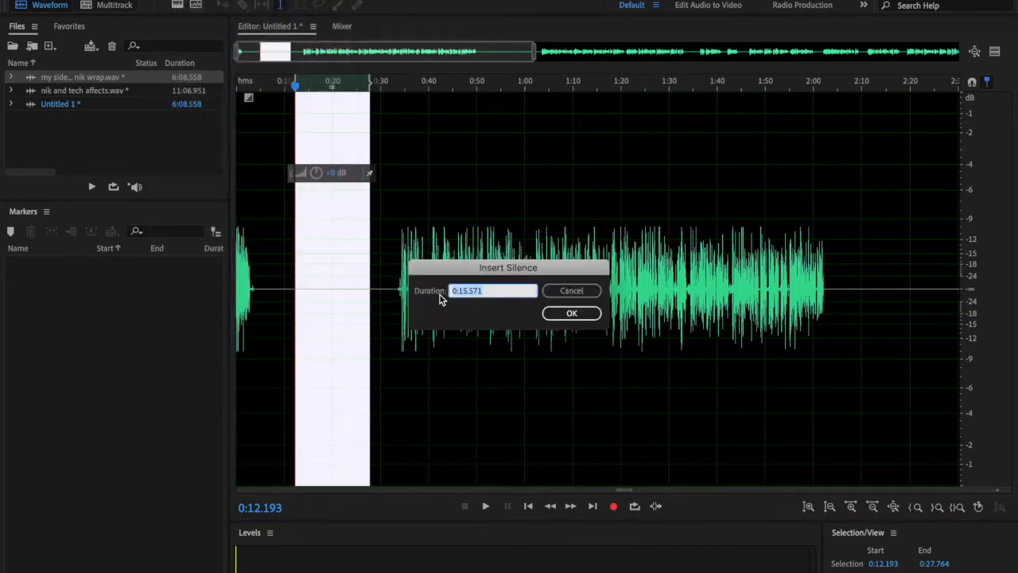
{"action": "left_click", "coordinate": [572, 291]}
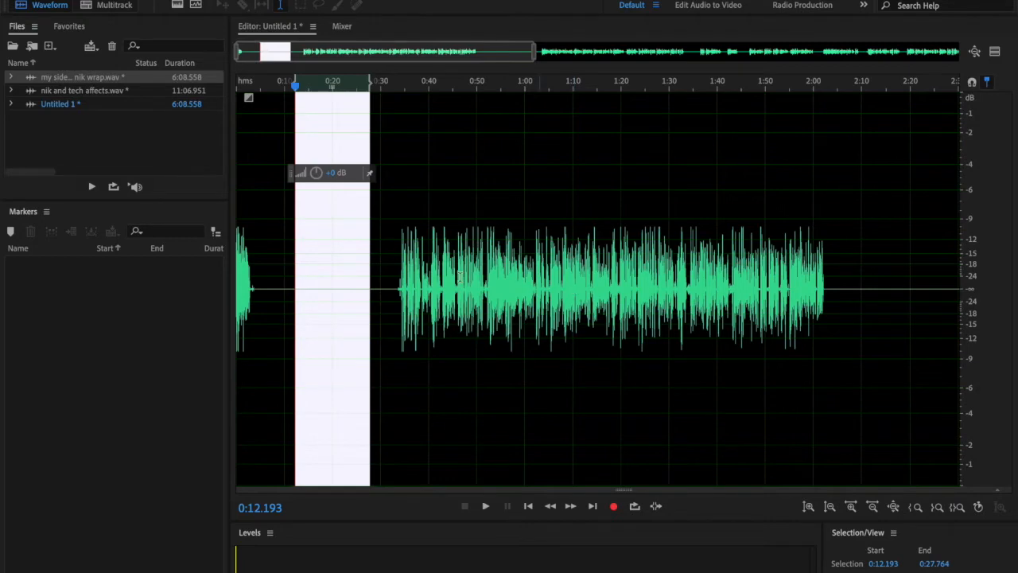
{"action": "left_click", "coordinate": [282, 345]}
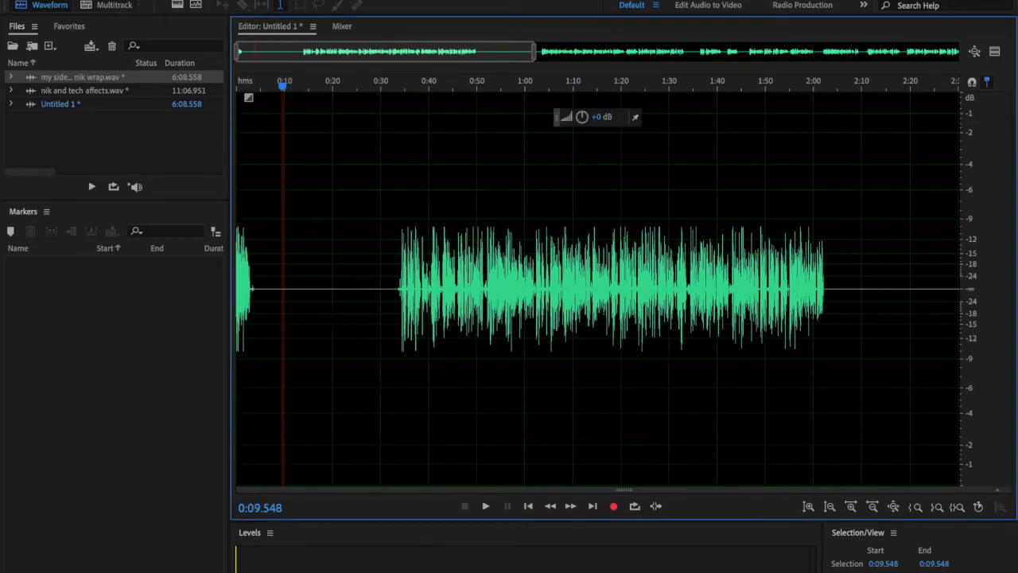
{"action": "left_click", "coordinate": [136, 0]}
{"action": "mouse_move", "coordinate": [154, 0]}
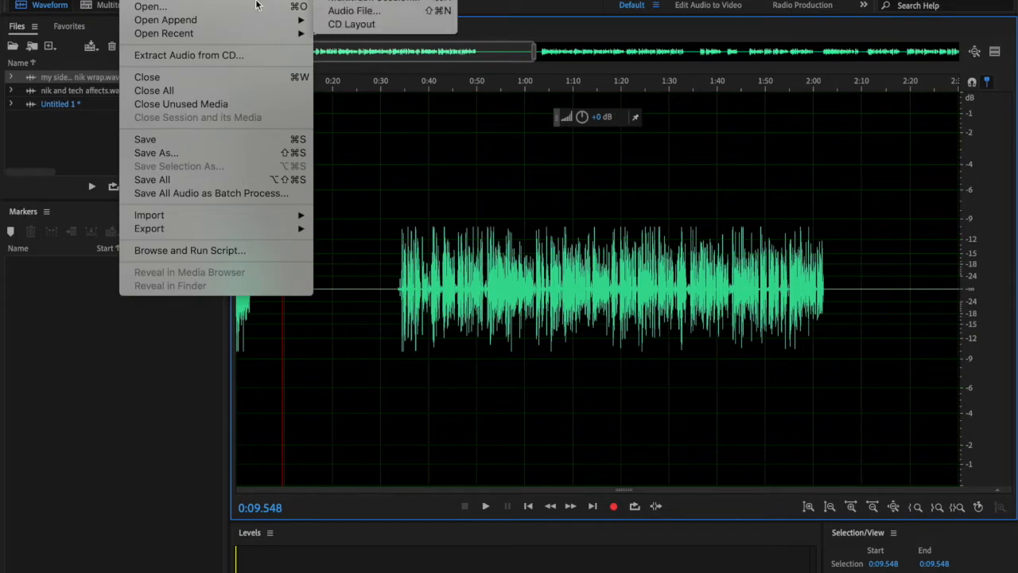
{"action": "left_click", "coordinate": [347, 1]}
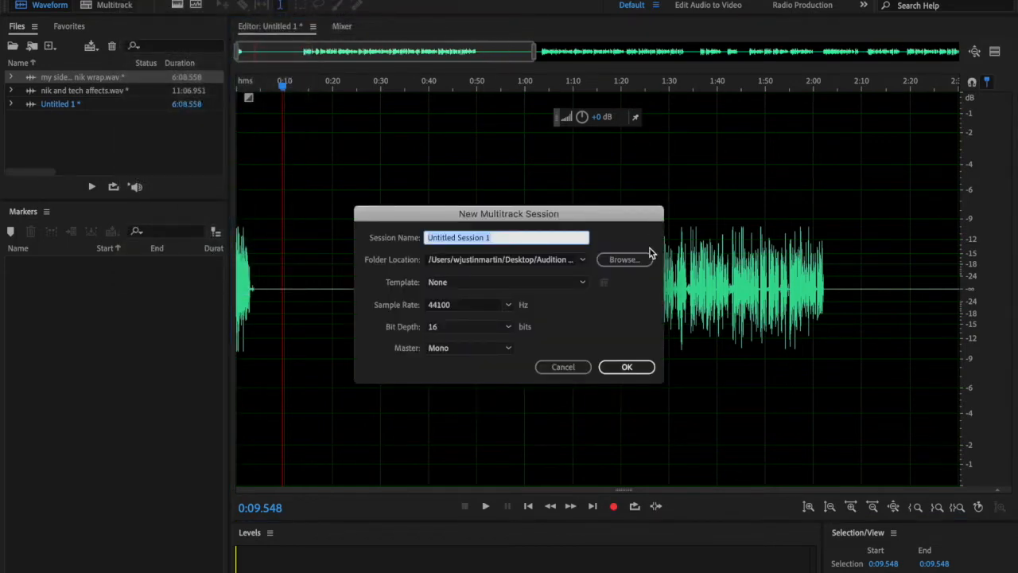
{"action": "left_click", "coordinate": [579, 369]}
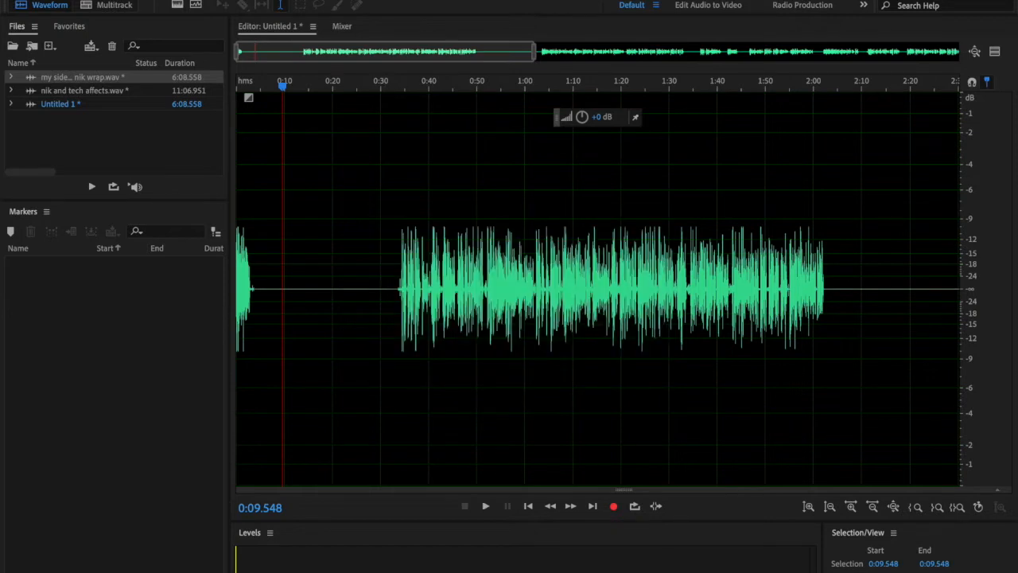
Create a new mono audio file with a 44100 Hz sample rate and 16-bit depth.
{"action": "left_click", "coordinate": [132, 0]}
{"action": "mouse_move", "coordinate": [143, 0]}
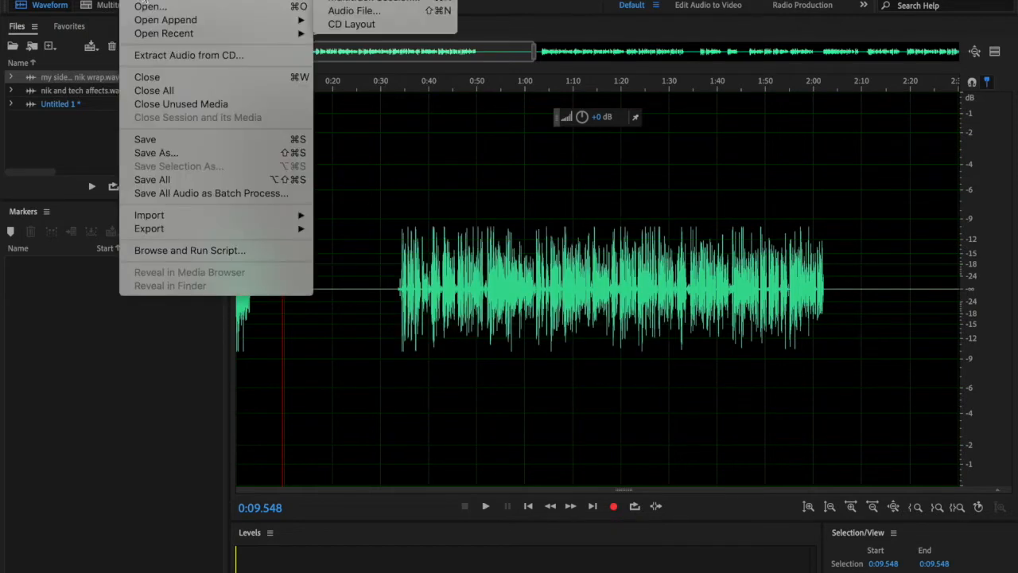
{"action": "left_click", "coordinate": [350, 11]}
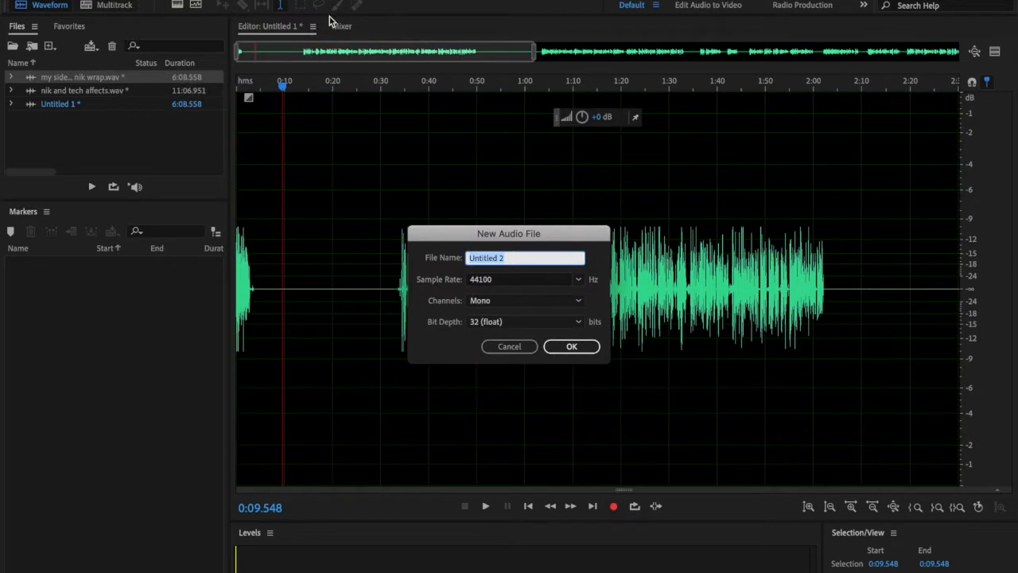
{"action": "scroll", "coordinate": [558, 273], "scroll_direction": "up", "scroll_amount": 2}
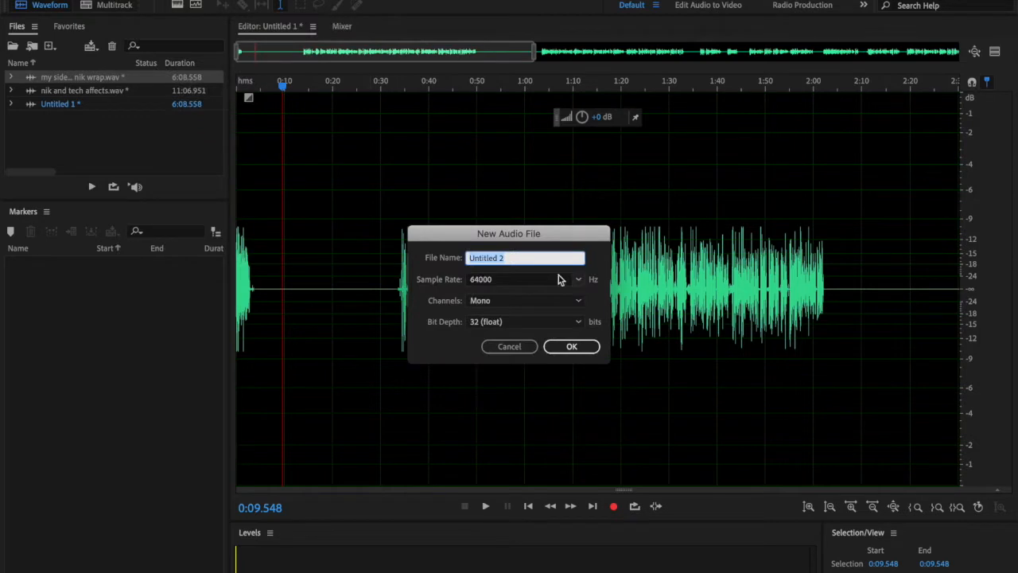
{"action": "left_click", "coordinate": [578, 323]}
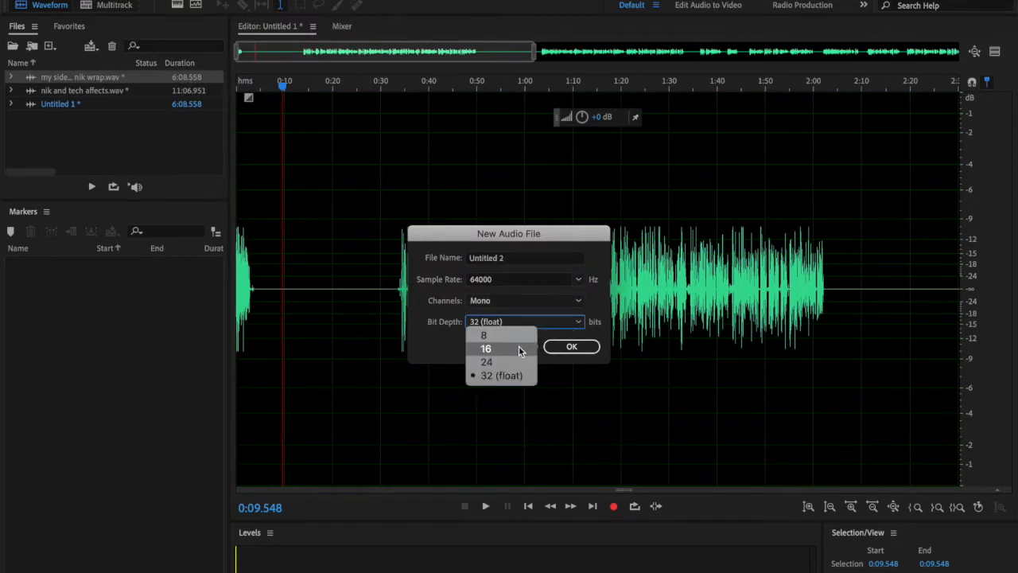
{"action": "left_click", "coordinate": [520, 351]}
{"action": "left_click", "coordinate": [580, 284]}
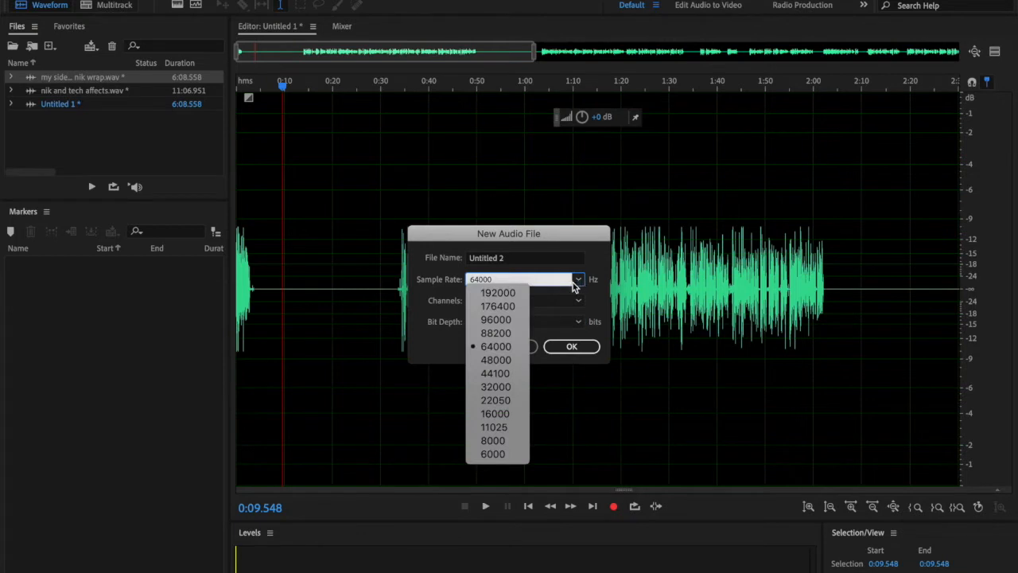
{"action": "left_click", "coordinate": [509, 375]}
{"action": "left_click", "coordinate": [569, 348]}
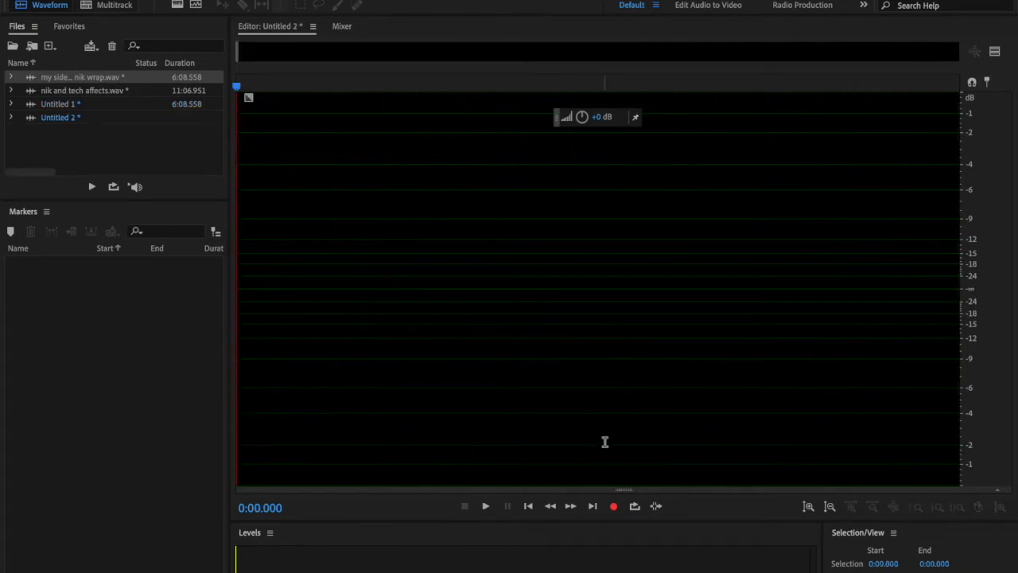
Record a voice clip of about 7 seconds in the new file and copy the entire clip.
{"action": "left_click", "coordinate": [556, 482]}
{"action": "left_click", "coordinate": [617, 508]}
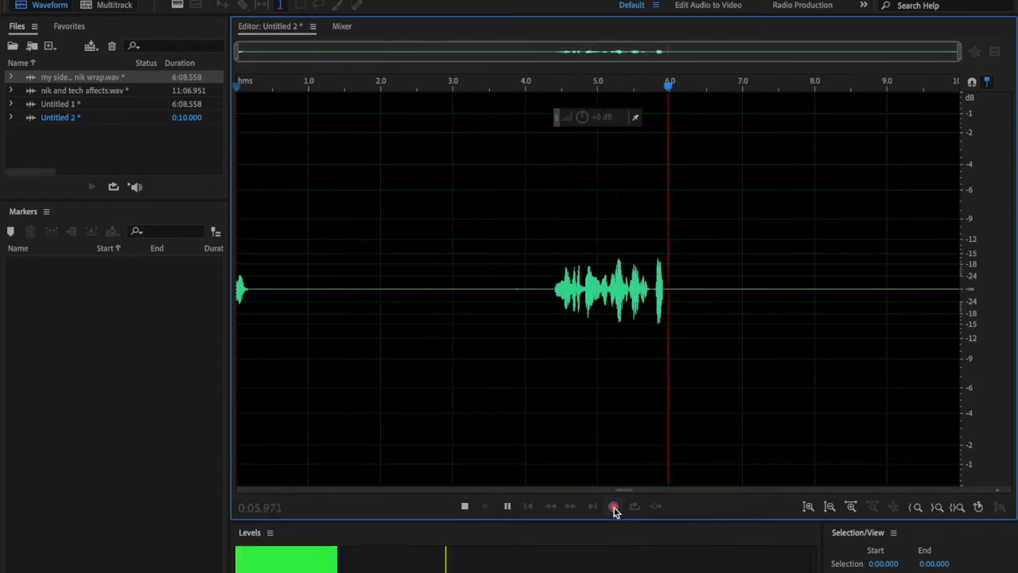
{"action": "left_click", "coordinate": [614, 507]}
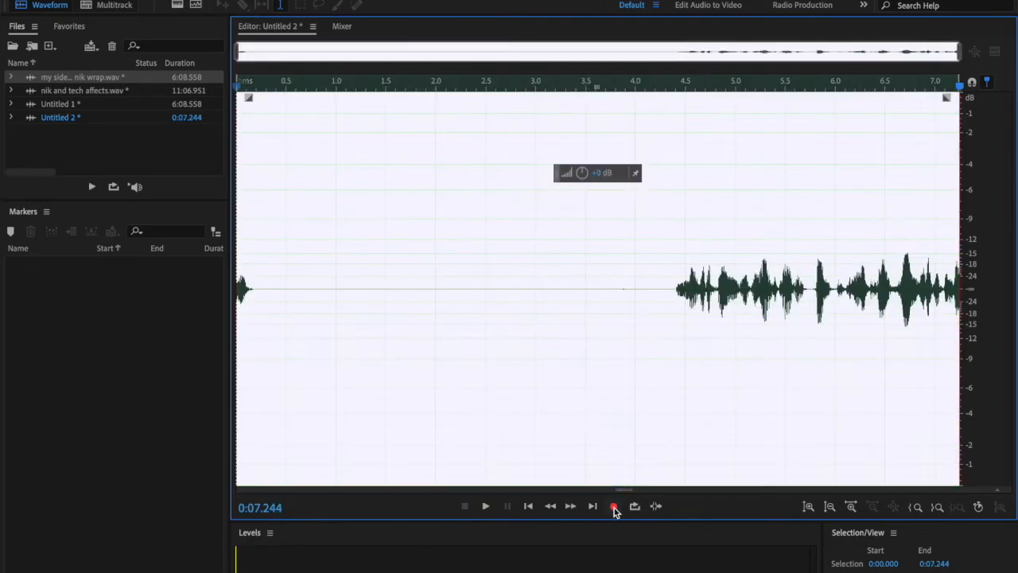
{"action": "right_click", "coordinate": [644, 419]}
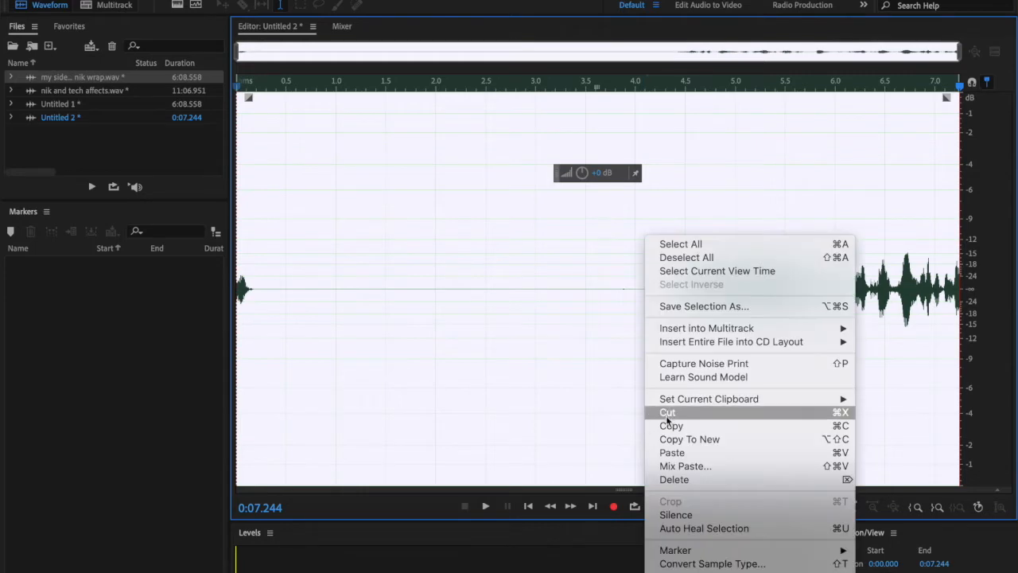
{"action": "left_click", "coordinate": [672, 424]}
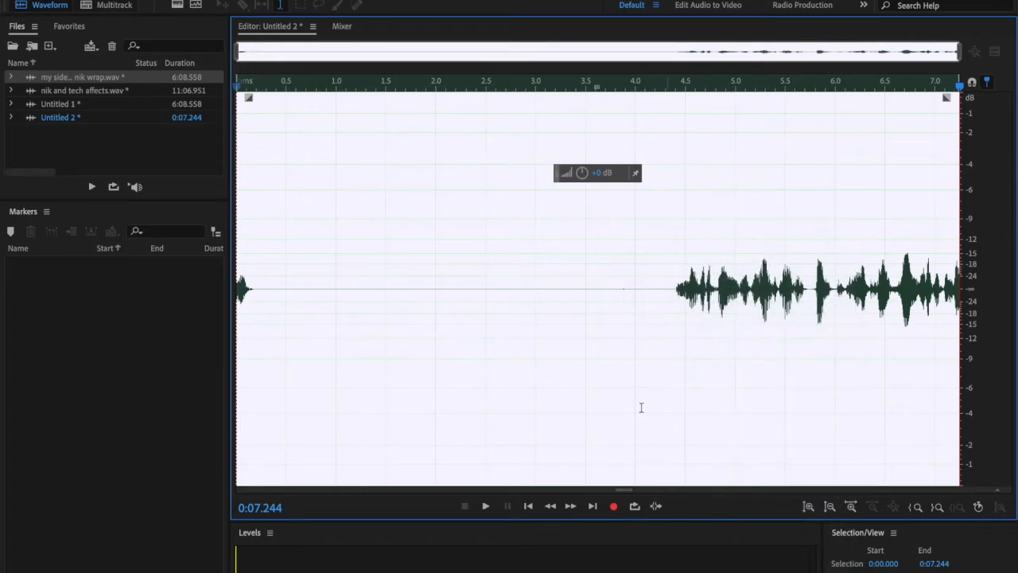
Open "my side 1st nik wrap.wav" at full length and paste the copied clip at about 3:52.
{"action": "double_click", "coordinate": [109, 80]}
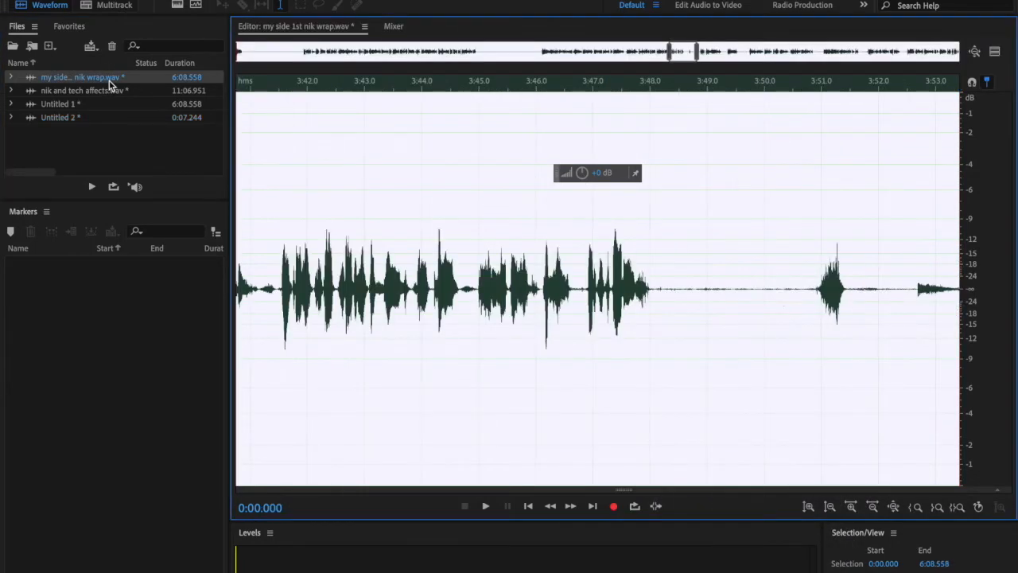
{"action": "left_click", "coordinate": [891, 508]}
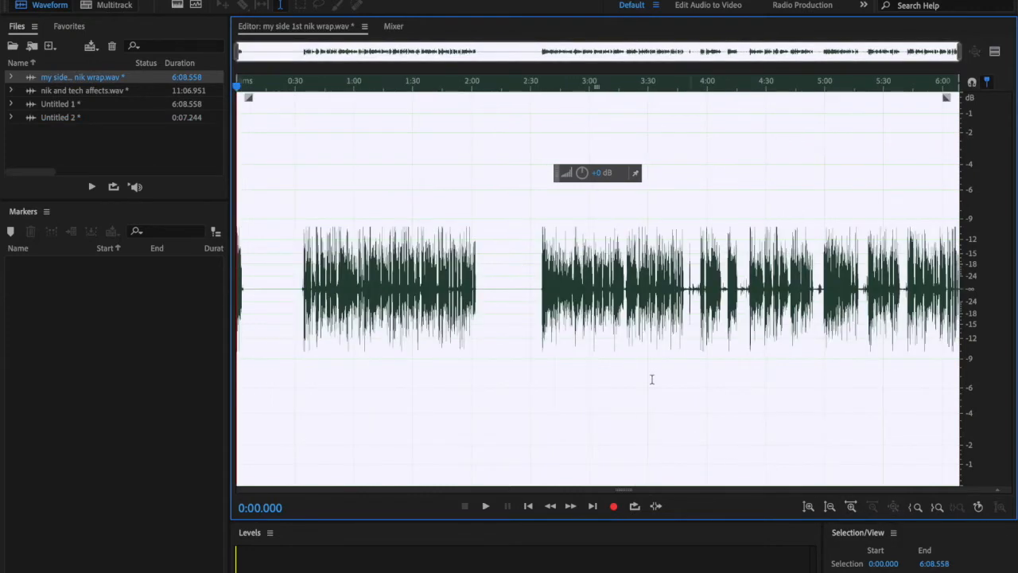
{"action": "left_click", "coordinate": [691, 306]}
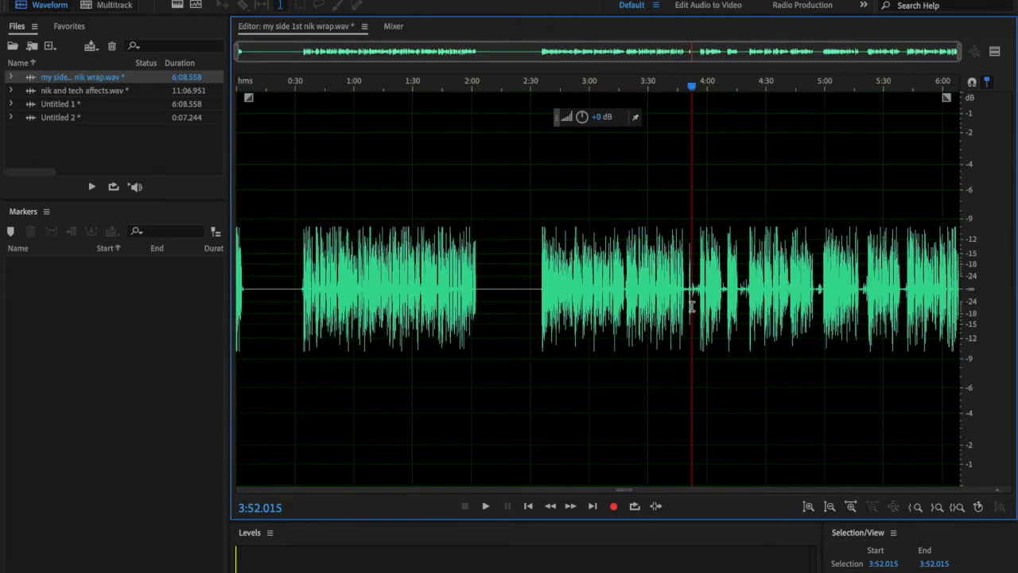
{"action": "right_click", "coordinate": [692, 307]}
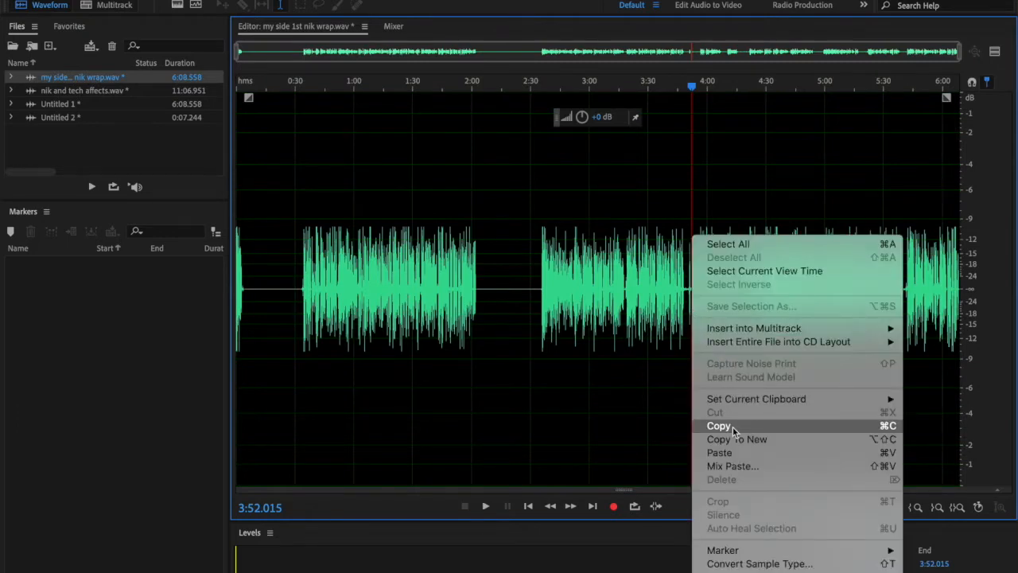
{"action": "left_click", "coordinate": [729, 451]}
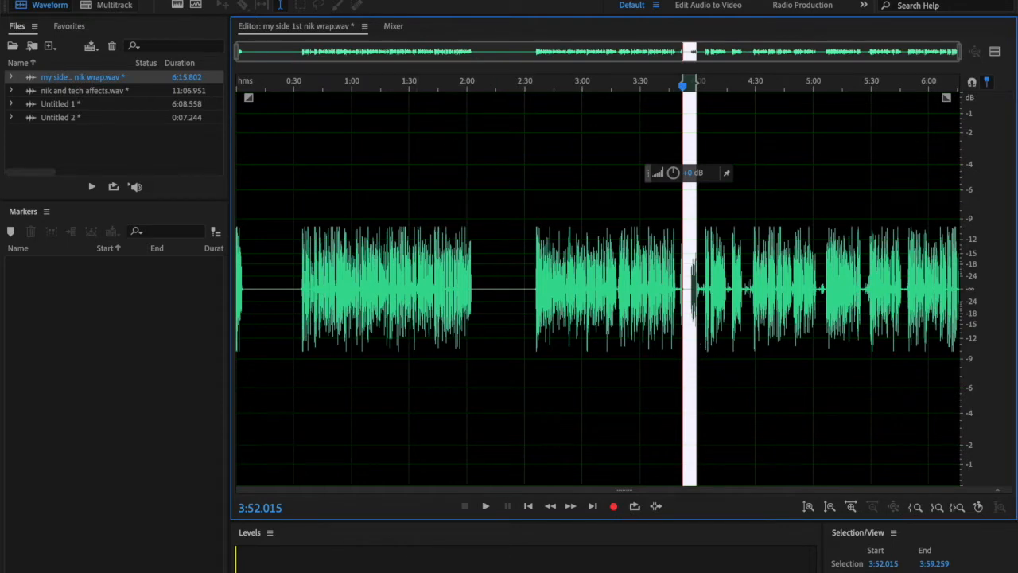
Undo the pasted clip and silence the pause from about 3:48.1 to 3:56.6.
{"action": "left_click", "coordinate": [163, 1]}
{"action": "left_click", "coordinate": [175, 0]}
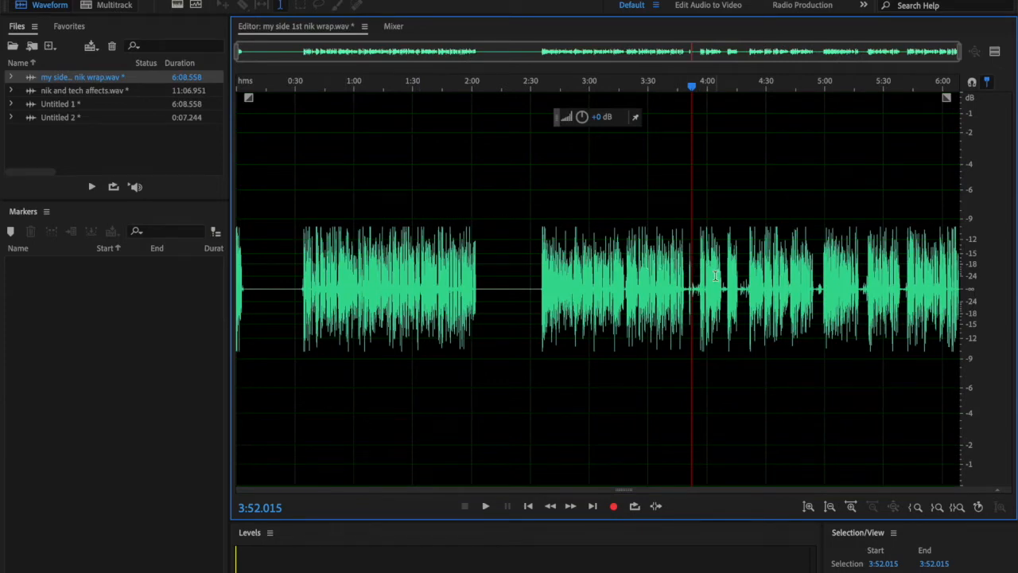
{"action": "left_click_drag", "start_coordinate": [708, 278], "coordinate": [681, 285]}
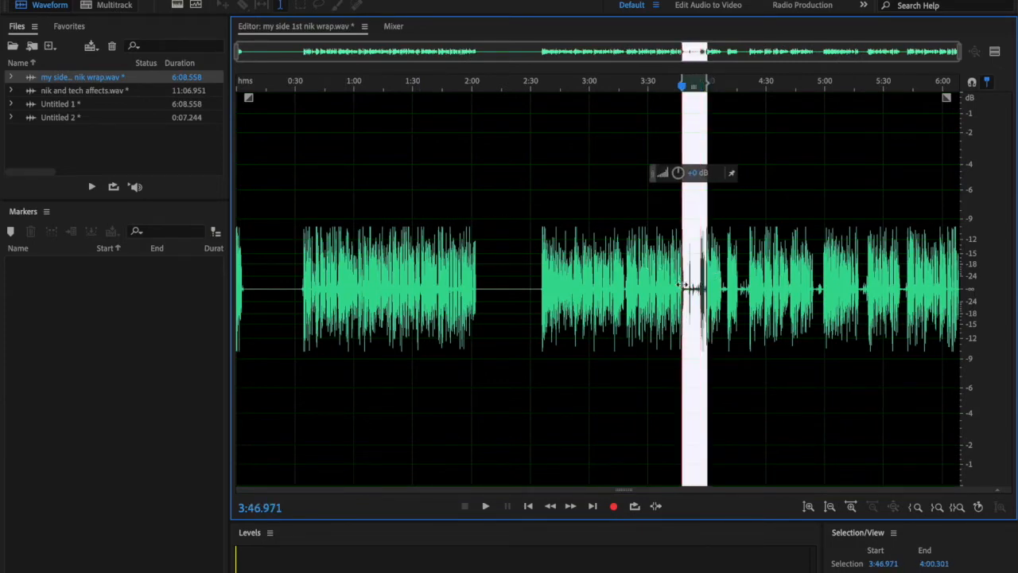
{"action": "left_click", "coordinate": [957, 507]}
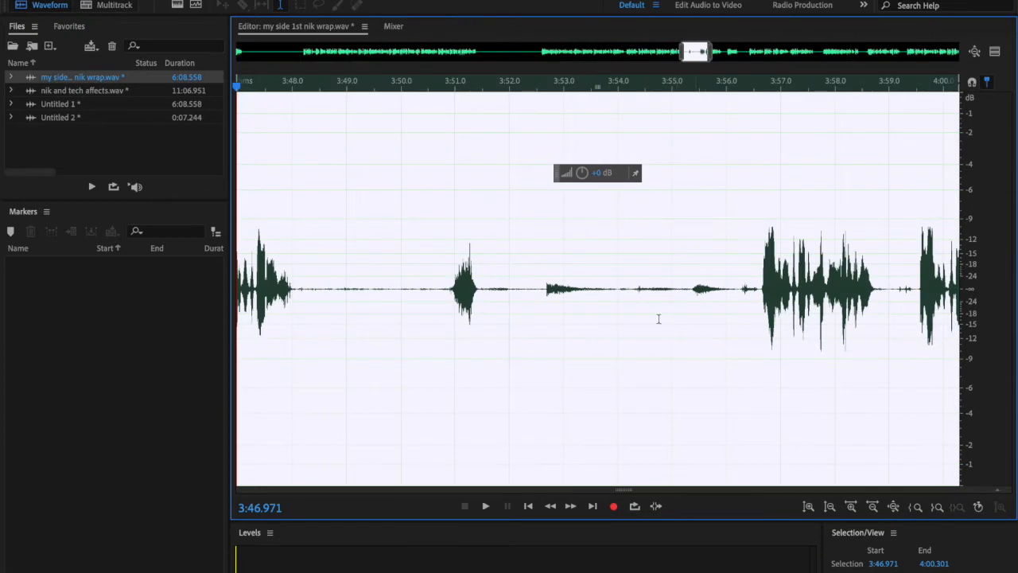
{"action": "left_click_drag", "start_coordinate": [761, 299], "coordinate": [299, 316]}
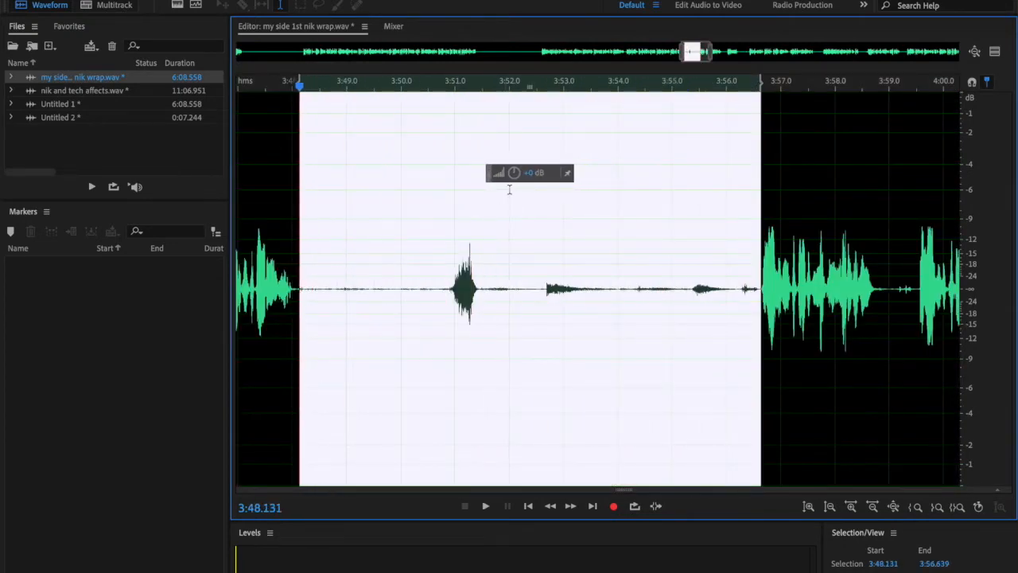
{"action": "left_click_drag", "start_coordinate": [521, 173], "coordinate": [511, 374]}
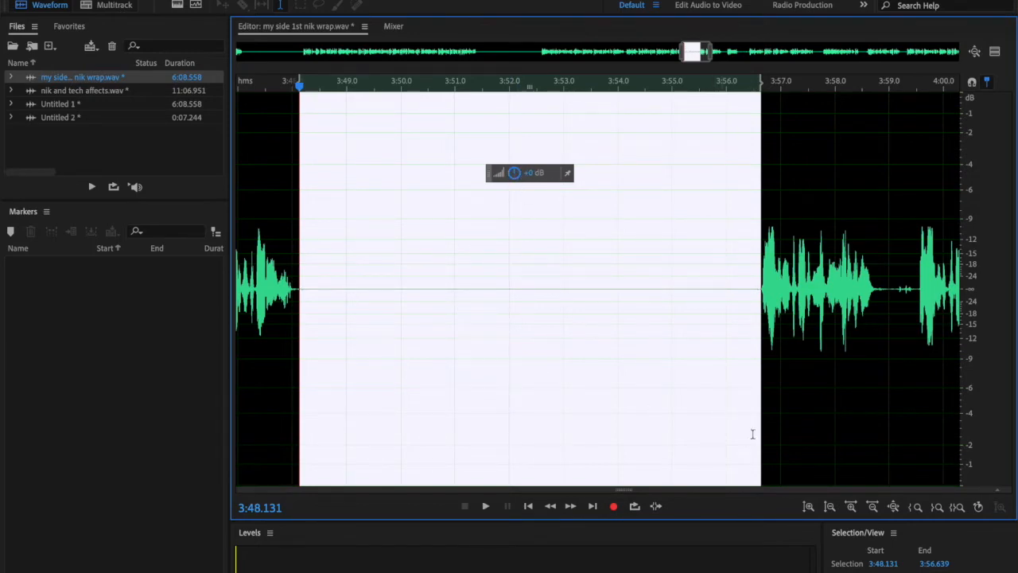
{"action": "left_click", "coordinate": [529, 507]}
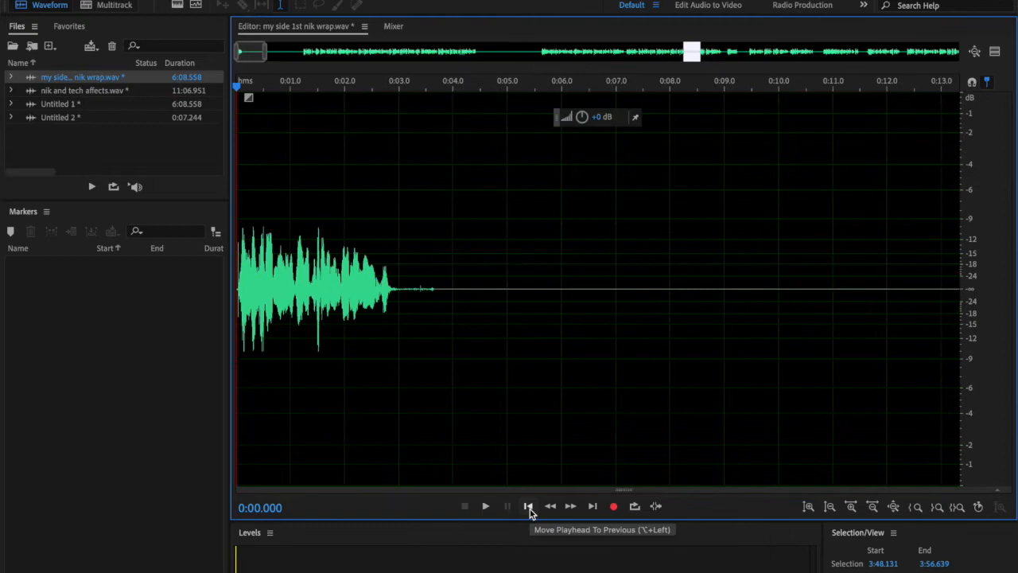
{"action": "left_click", "coordinate": [893, 506]}
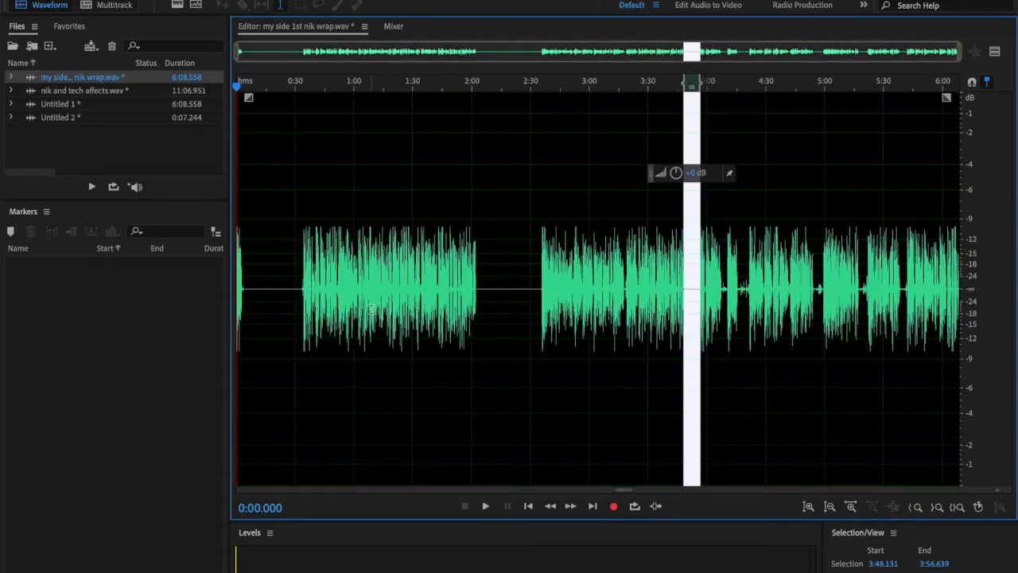
{"action": "left_click", "coordinate": [143, 100]}
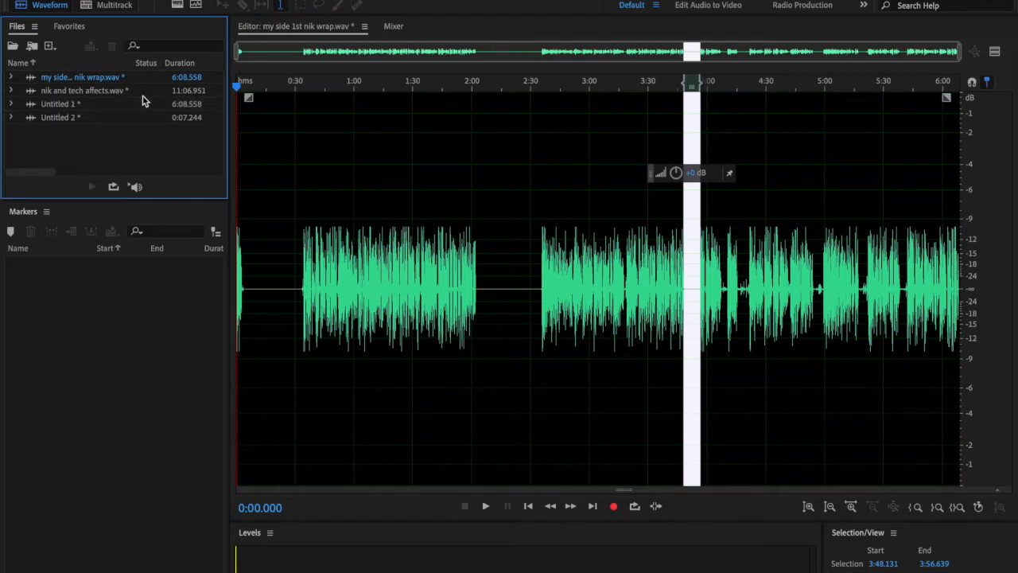
{"action": "key", "text": "super+o"}
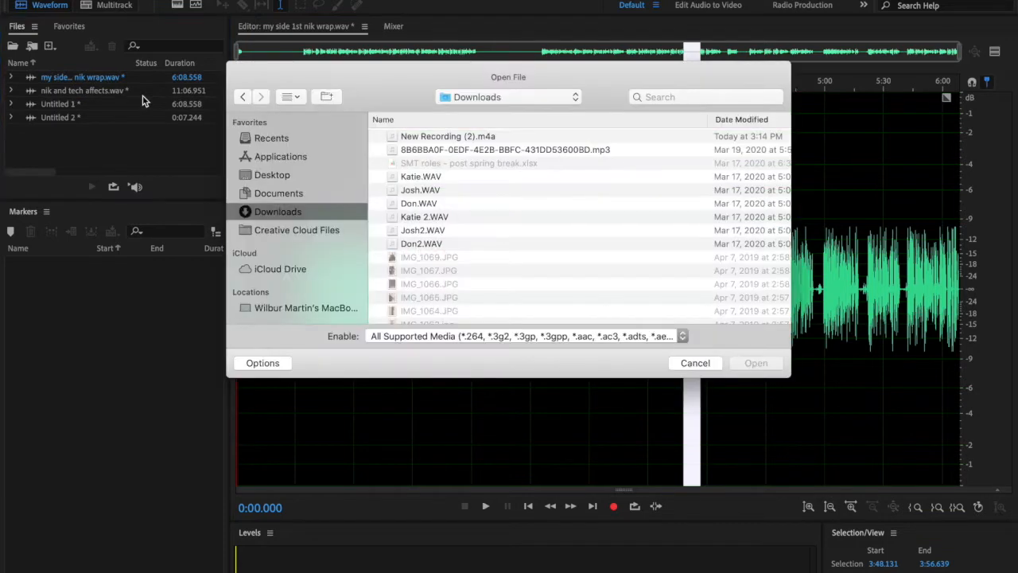
{"action": "left_click", "coordinate": [694, 365]}
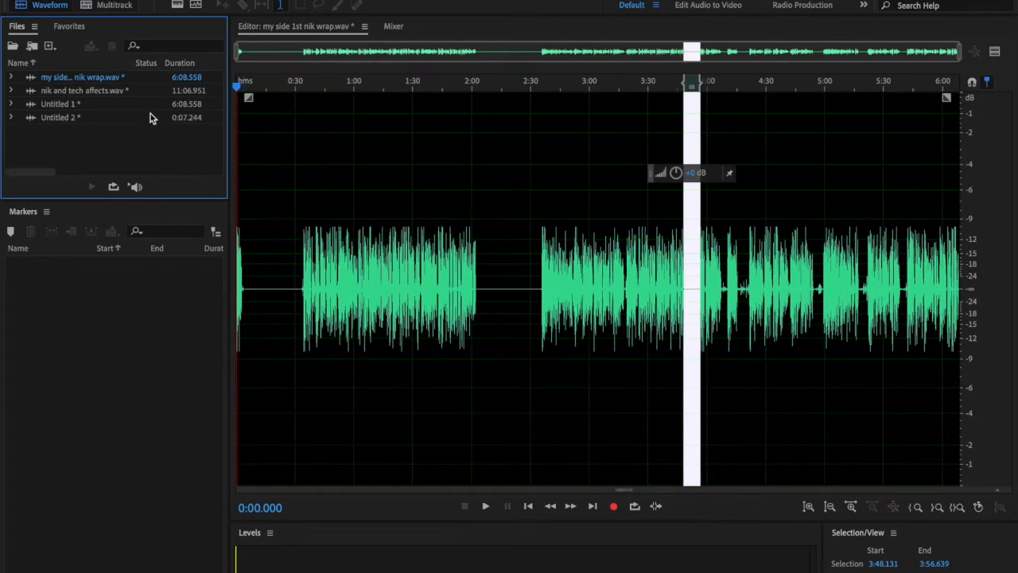
Examine the cue markers in "nik and tech affects.wav" and return to "my side 1st nik wrap.wav".
{"action": "double_click", "coordinate": [112, 92]}
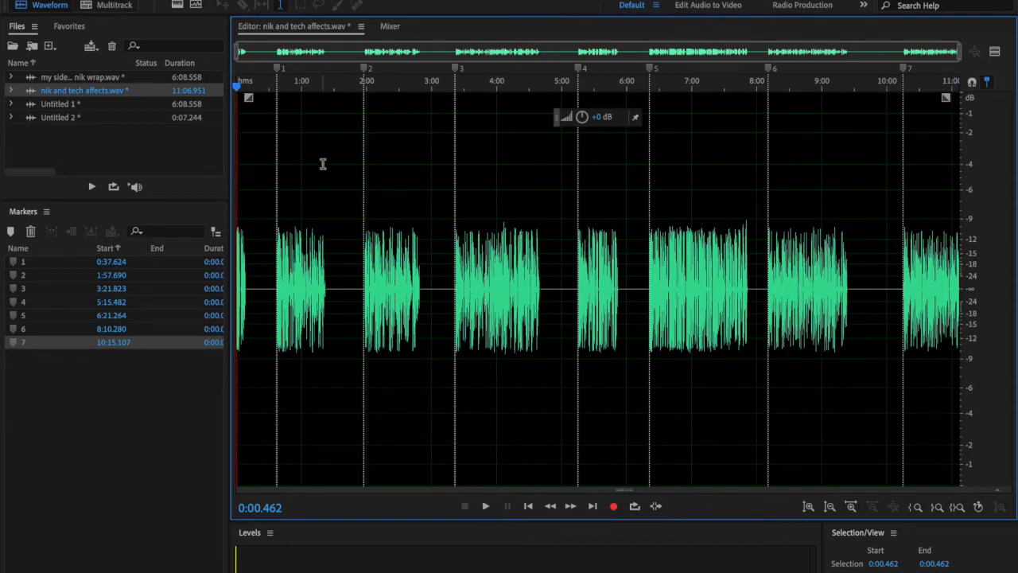
{"action": "left_click", "coordinate": [363, 88]}
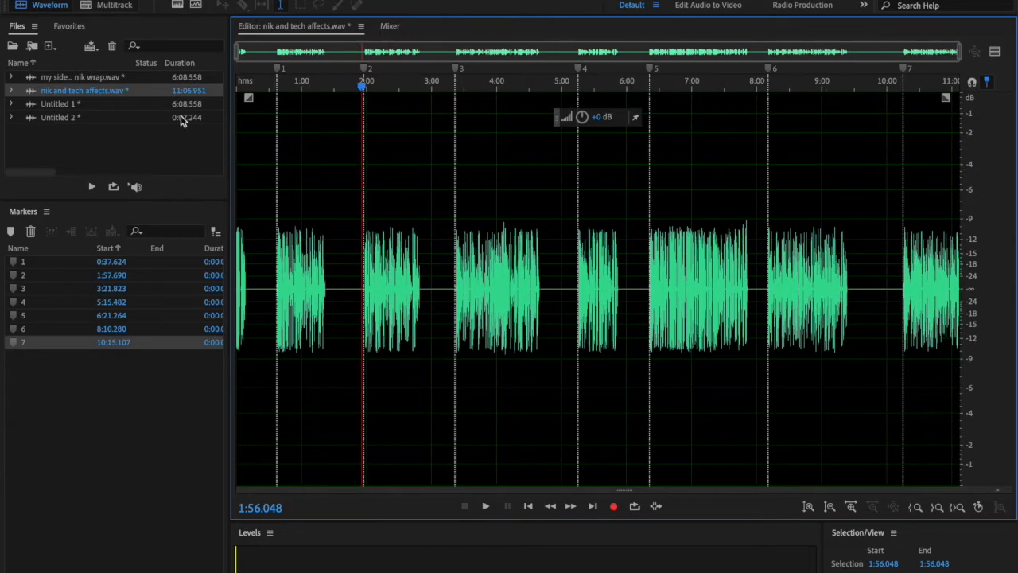
{"action": "left_click", "coordinate": [133, 83]}
{"action": "double_click", "coordinate": [111, 79]}
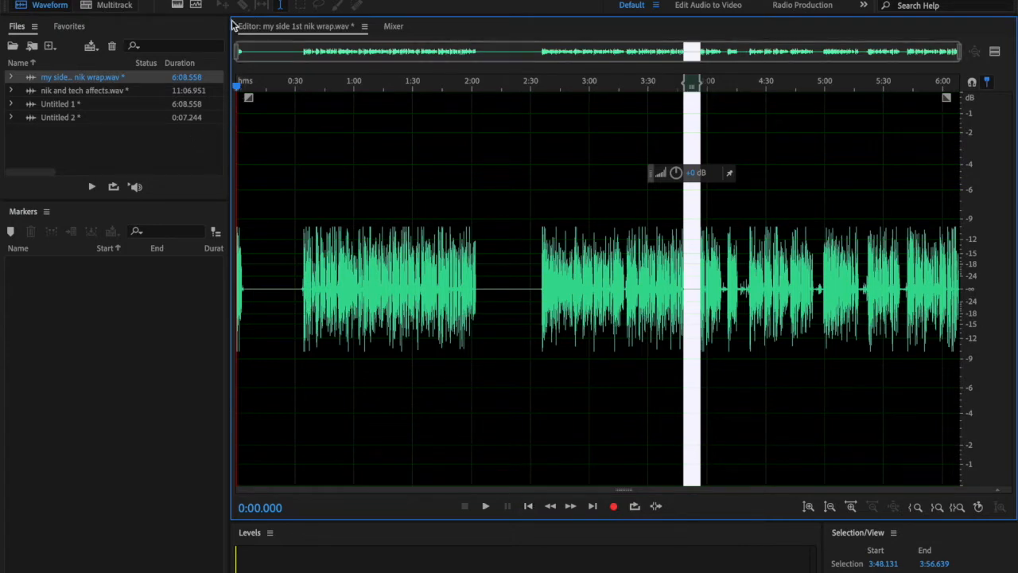
Add a cue marker over the silenced range from 3:48.131 to 3:56.639 and rename it MWG1.
{"action": "left_click", "coordinate": [162, 1]}
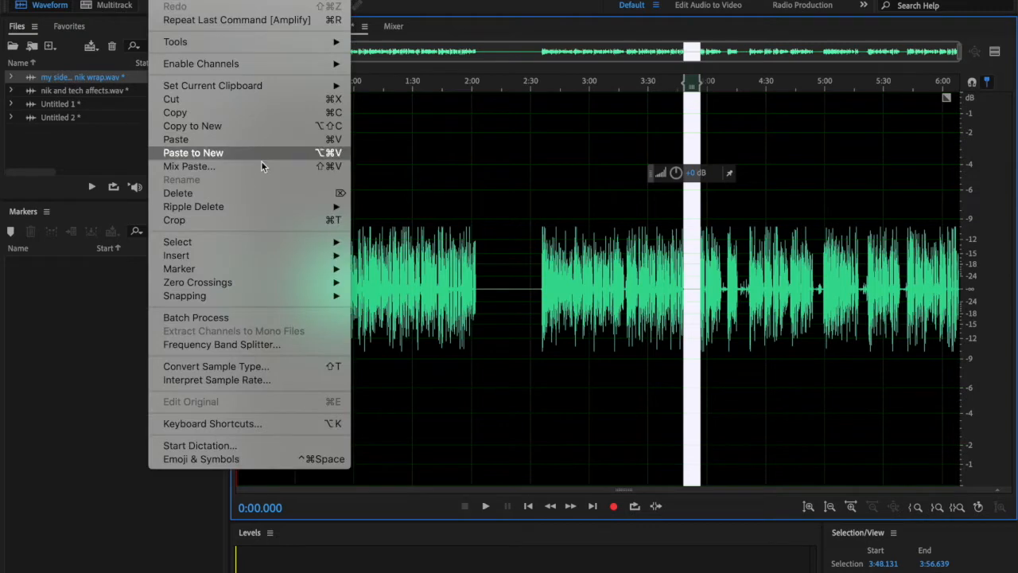
{"action": "mouse_move", "coordinate": [299, 270]}
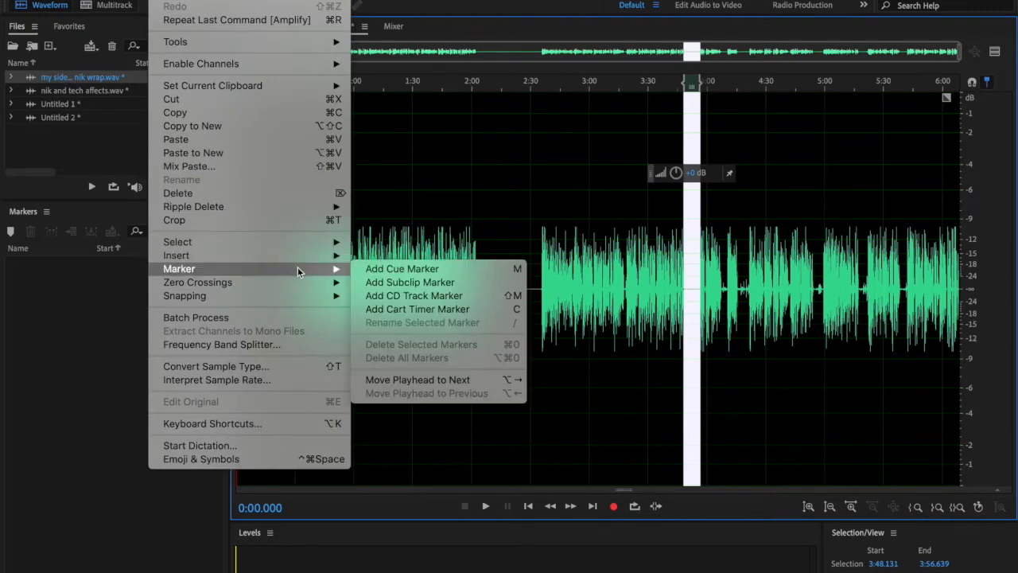
{"action": "left_click", "coordinate": [417, 270]}
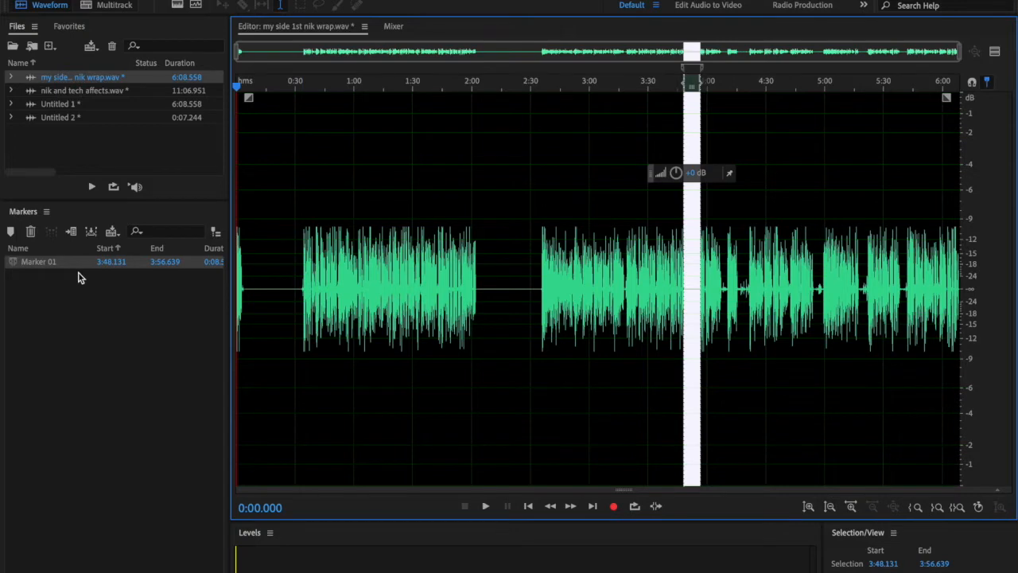
{"action": "left_click", "coordinate": [47, 263]}
{"action": "left_click", "coordinate": [37, 263]}
{"action": "right_click", "coordinate": [37, 265]}
{"action": "left_click", "coordinate": [33, 264]}
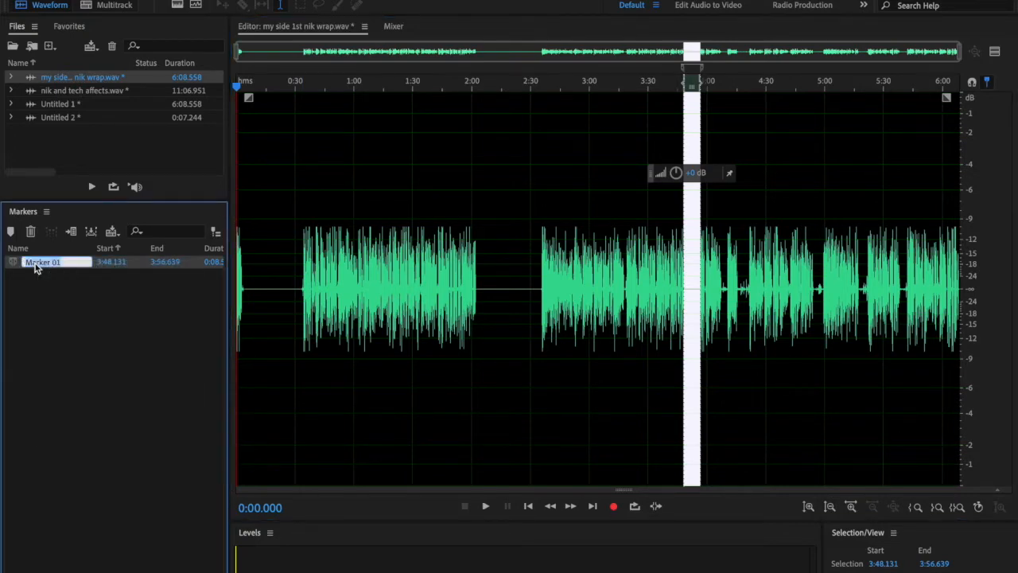
{"action": "key", "text": "BackSpace"}
{"action": "key", "text": "Return"}
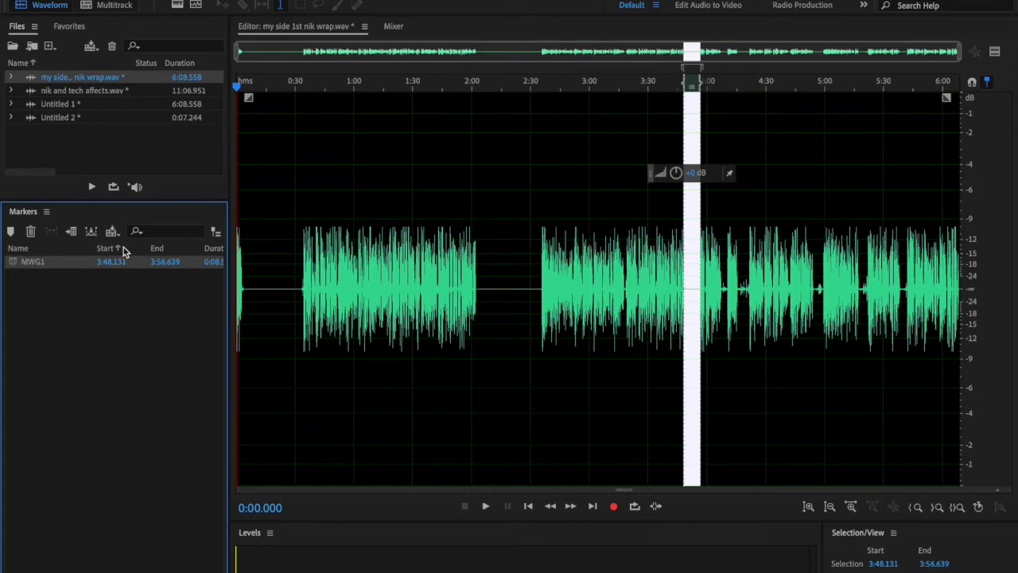
Convert the MWG1 range marker to a point marker and delete it.
{"action": "left_click", "coordinate": [319, 199]}
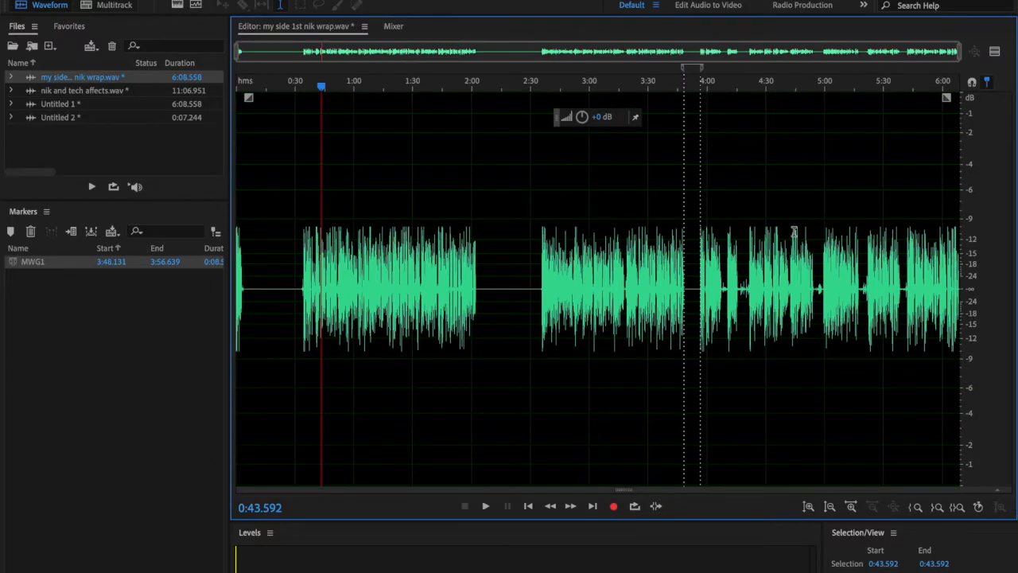
{"action": "left_click_drag", "start_coordinate": [794, 231], "coordinate": [785, 232]}
{"action": "left_click", "coordinate": [536, 186]}
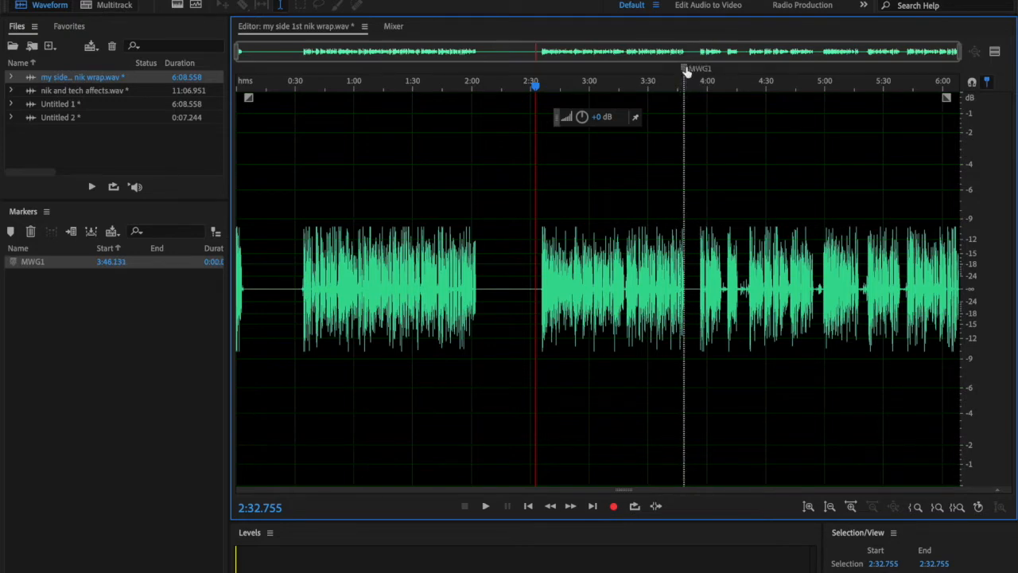
{"action": "right_click", "coordinate": [686, 72]}
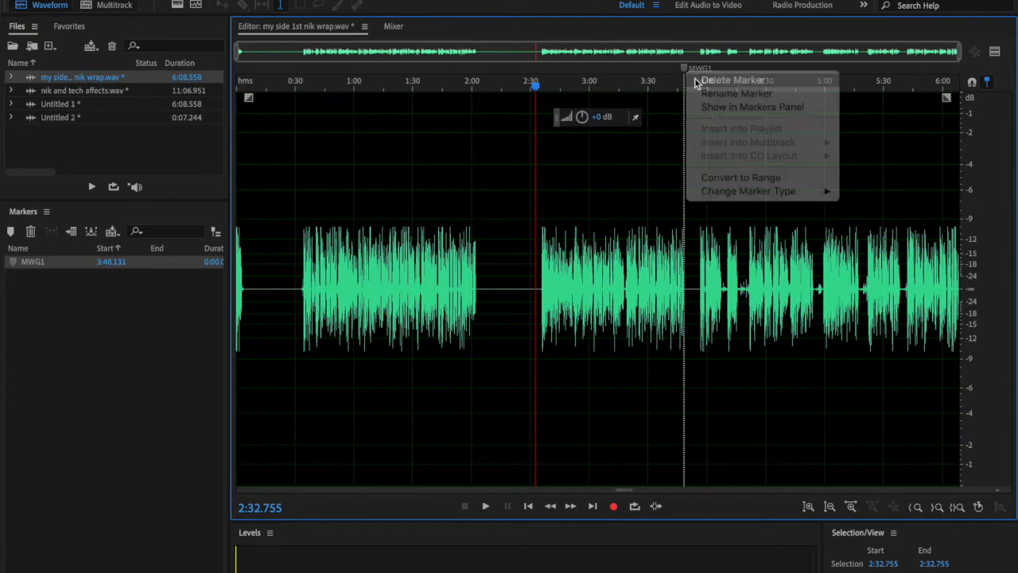
{"action": "left_click", "coordinate": [698, 81]}
Play the passage after the silenced pause and silence the short phrase from about 3:56.0 to 3:59.5.
{"action": "left_click", "coordinate": [732, 283]}
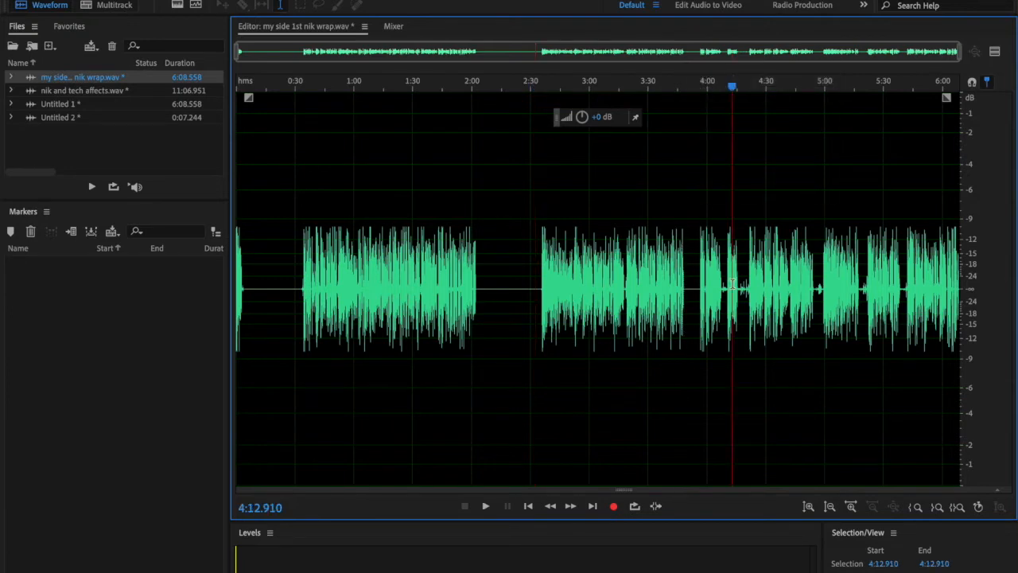
{"action": "left_click_drag", "start_coordinate": [744, 283], "coordinate": [697, 287]}
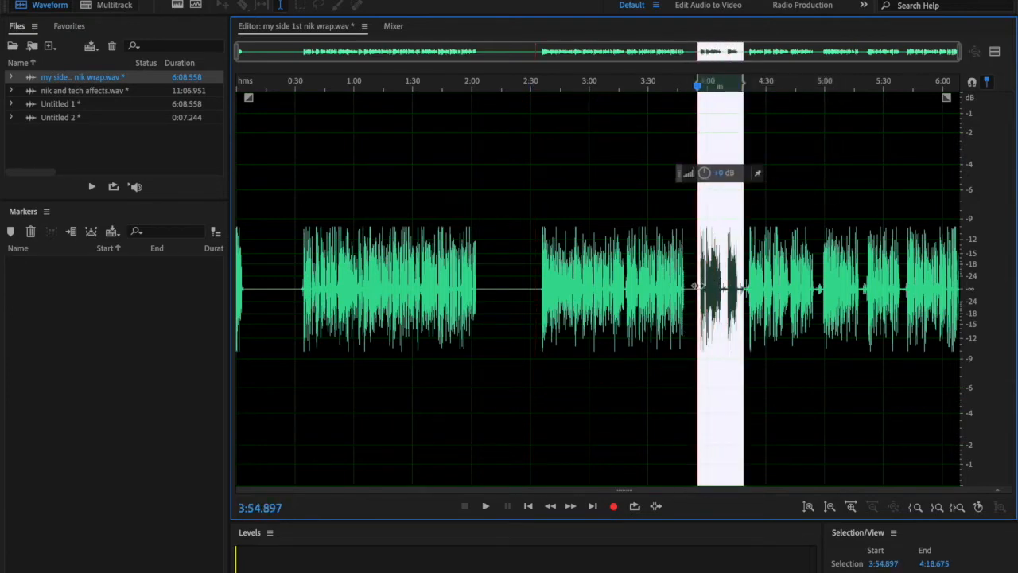
{"action": "left_click", "coordinate": [957, 507]}
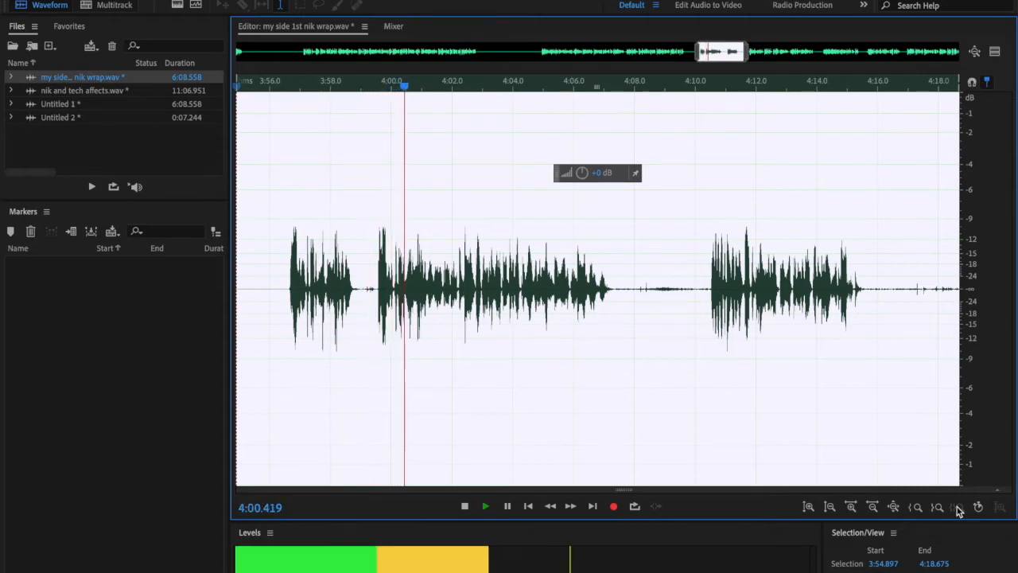
{"action": "key", "text": "space"}
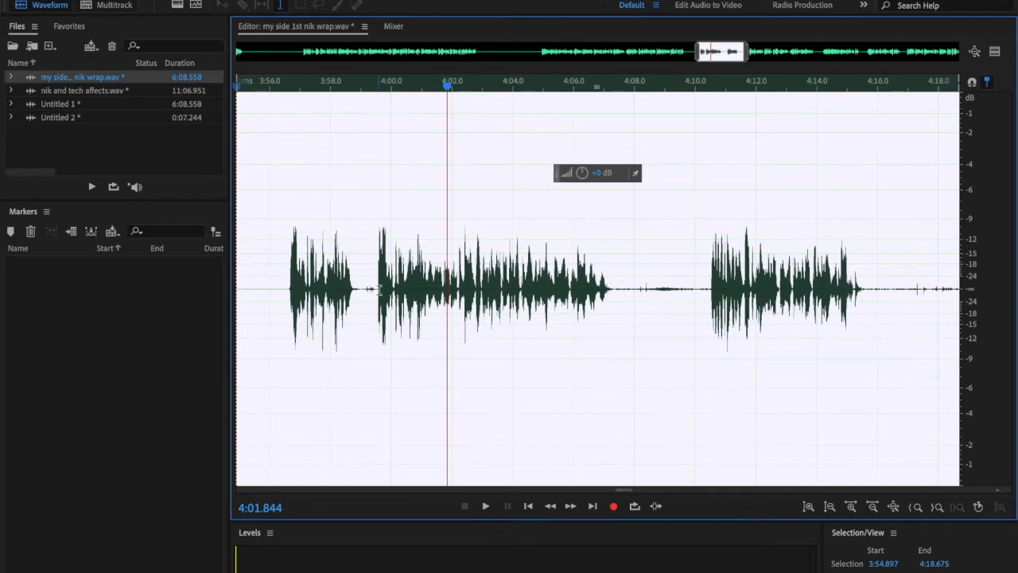
{"action": "left_click_drag", "start_coordinate": [372, 288], "coordinate": [268, 280]}
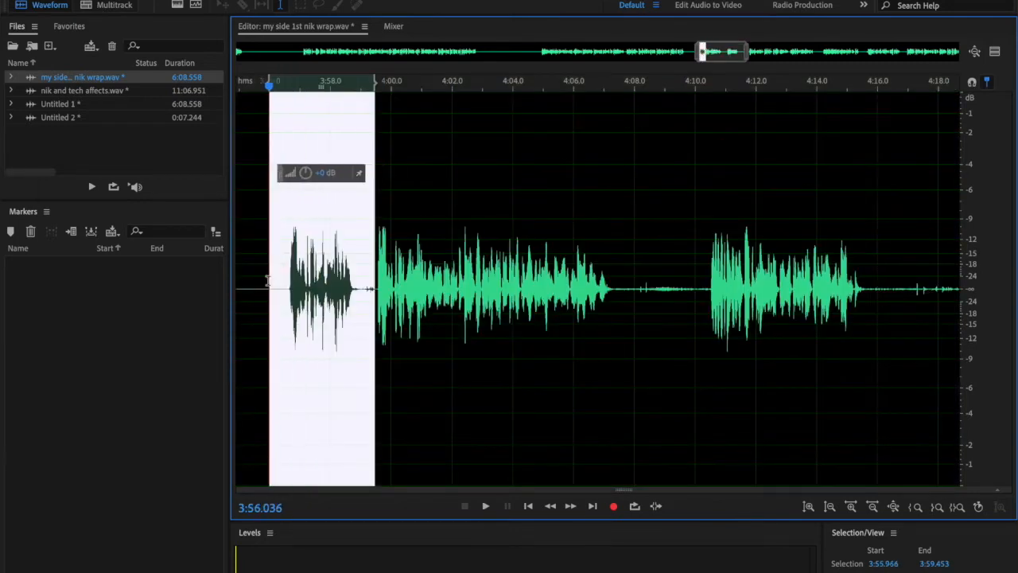
{"action": "left_click_drag", "start_coordinate": [307, 179], "coordinate": [296, 440]}
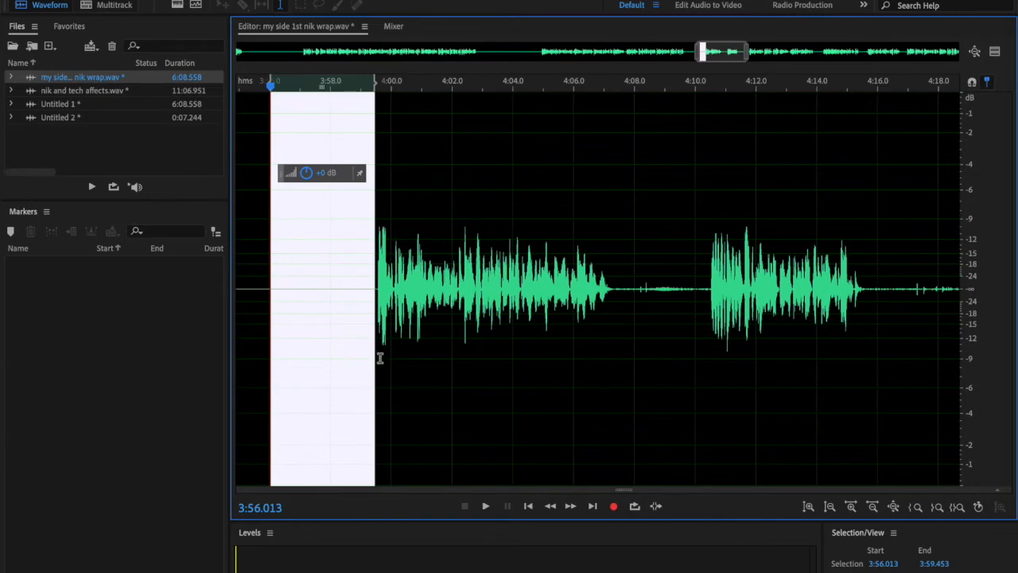
Play the audio from about 3:59 and silence the pause from about 4:07.3 to 4:10.5.
{"action": "left_click", "coordinate": [363, 352]}
{"action": "key", "text": "space"}
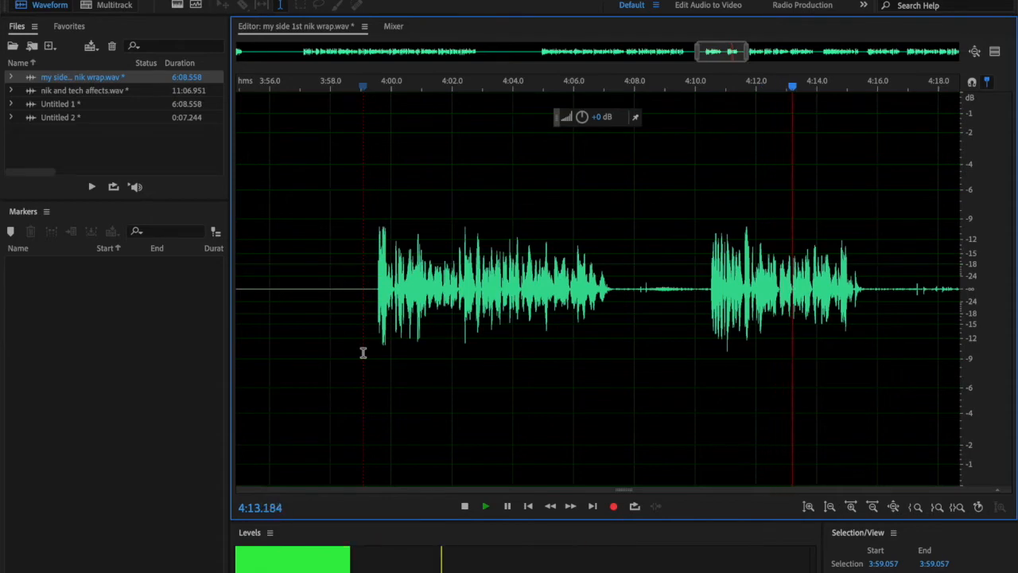
{"action": "key", "text": "space"}
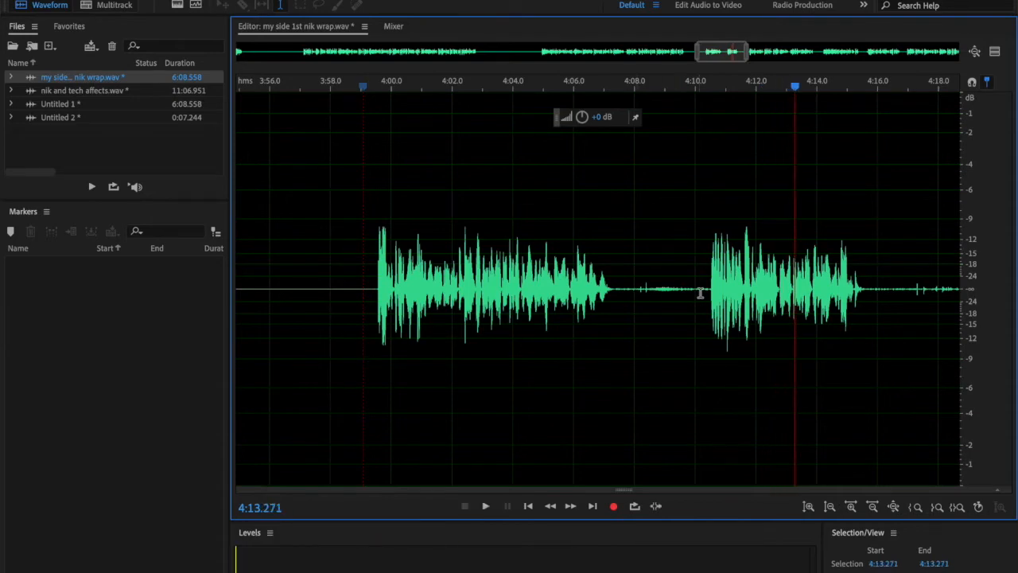
{"action": "left_click_drag", "start_coordinate": [708, 294], "coordinate": [617, 294]}
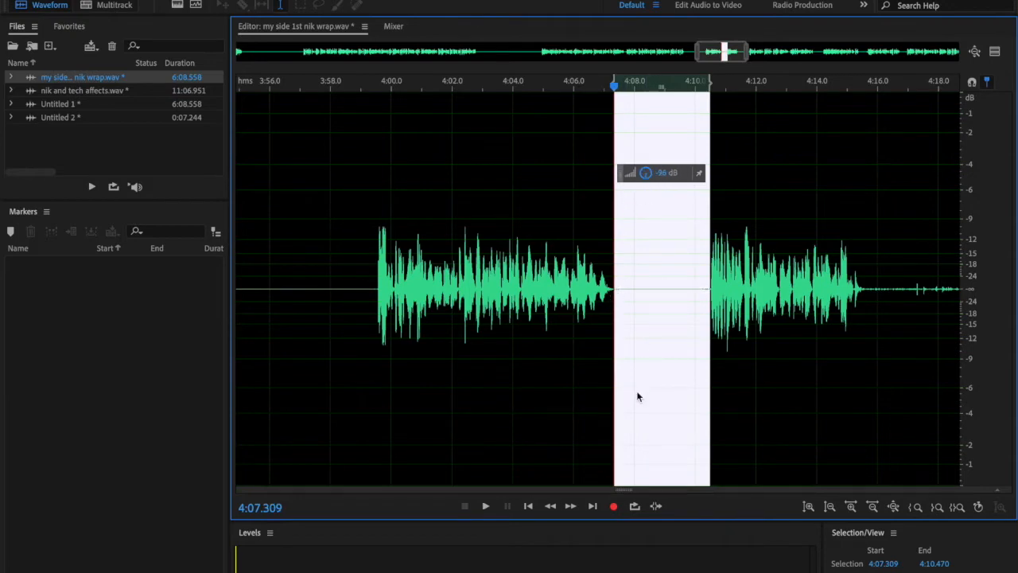
Insert 30 seconds of silence at about 4:08.7, in the middle of the silenced pause.
{"action": "left_click", "coordinate": [656, 345]}
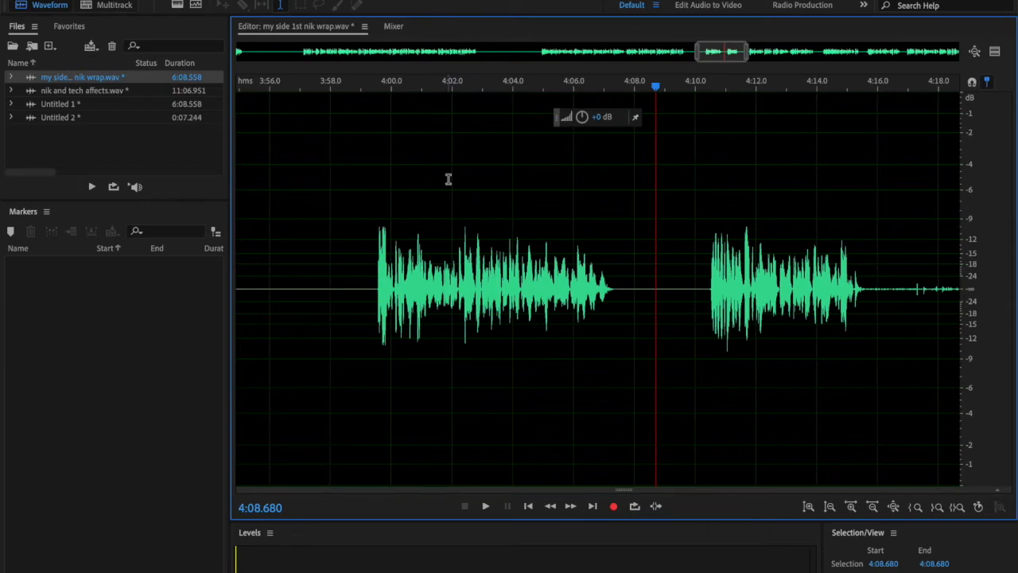
{"action": "left_click", "coordinate": [160, 1]}
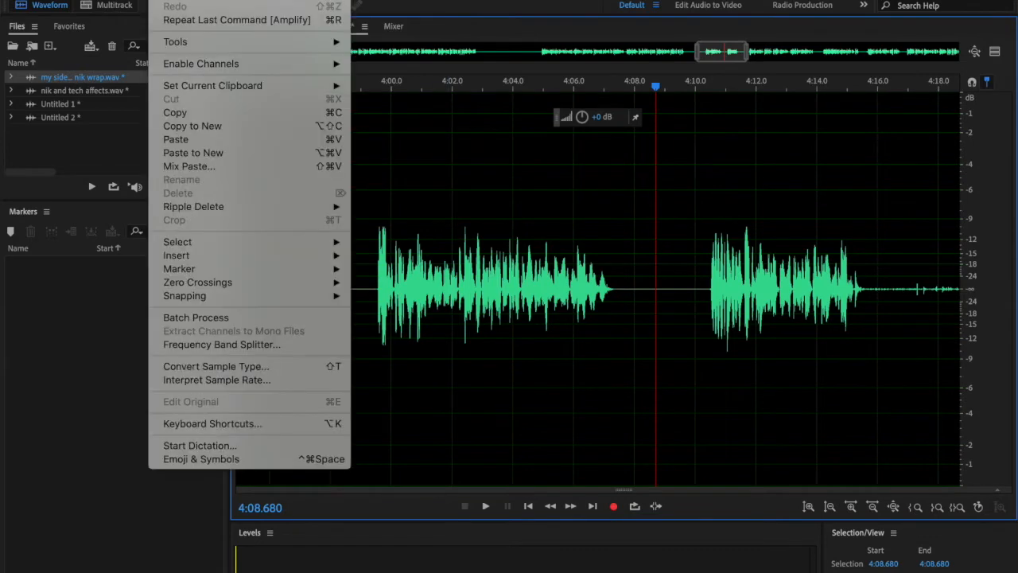
{"action": "mouse_move", "coordinate": [306, 252]}
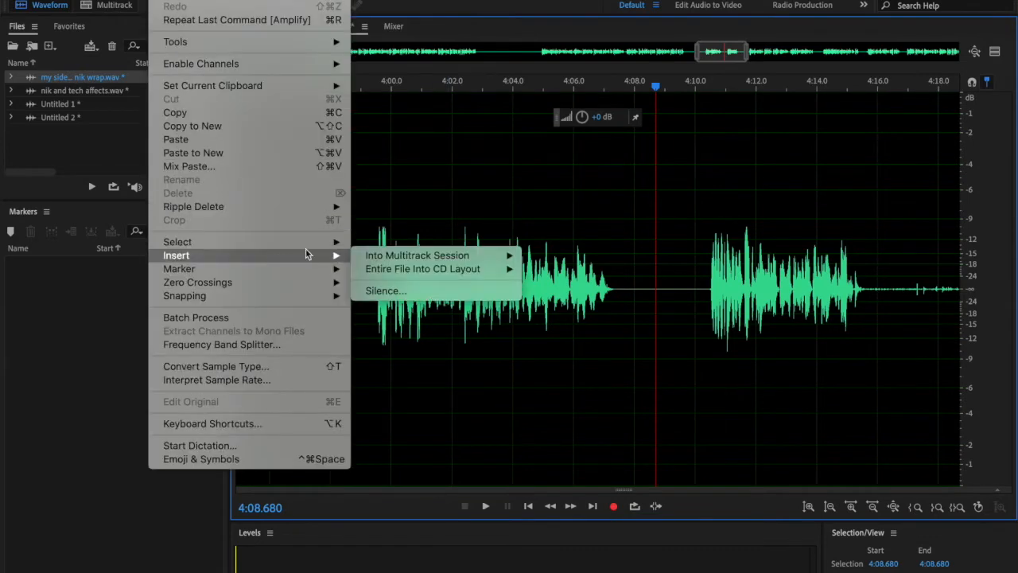
{"action": "left_click", "coordinate": [385, 290]}
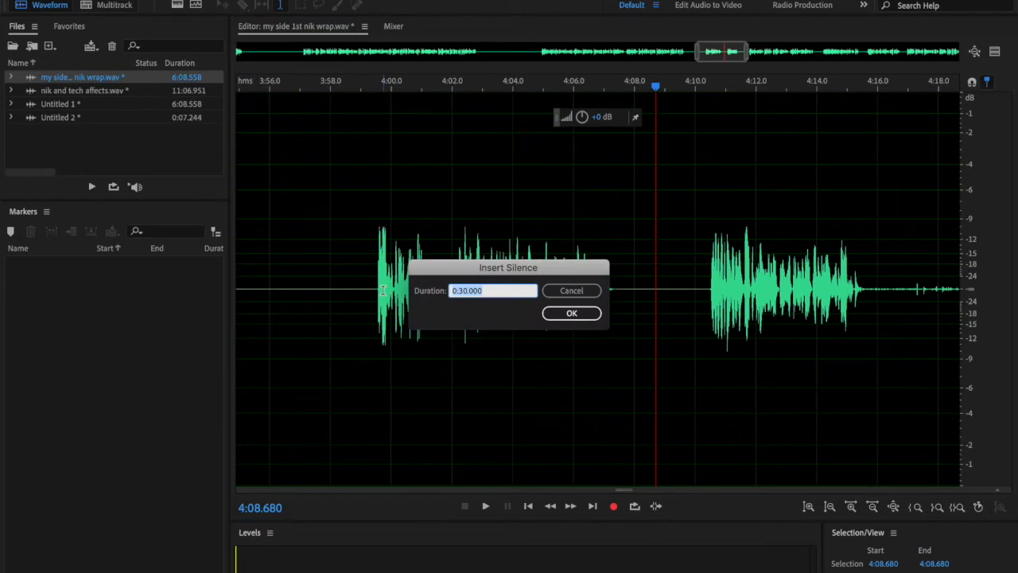
{"action": "key", "text": "Return"}
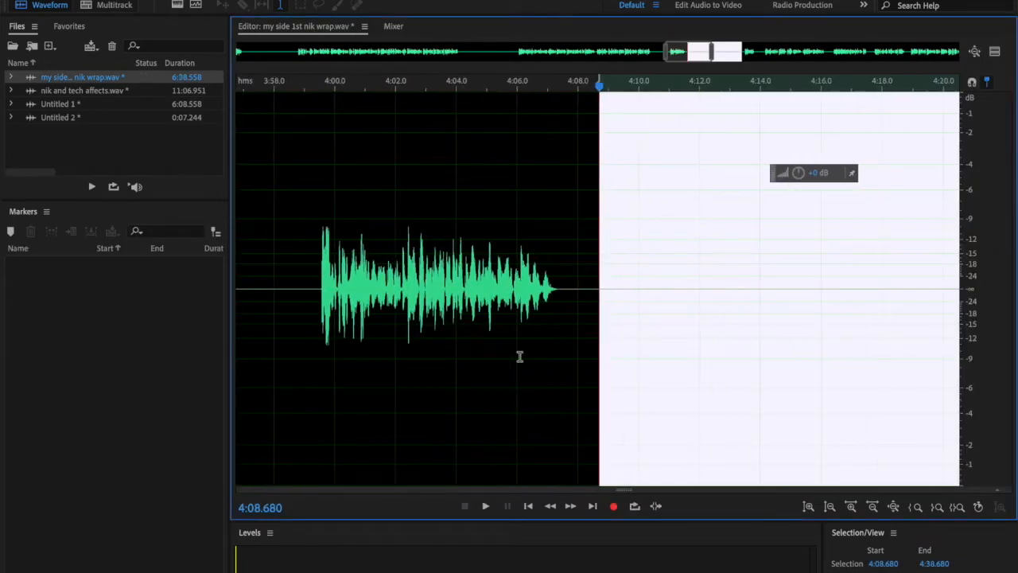
Play the phrase after the inserted gap from about 4:40.6 and silence the pause from about 4:45.5 to 4:51.6.
{"action": "scroll", "coordinate": [519, 356], "scroll_direction": "right", "scroll_amount": 10}
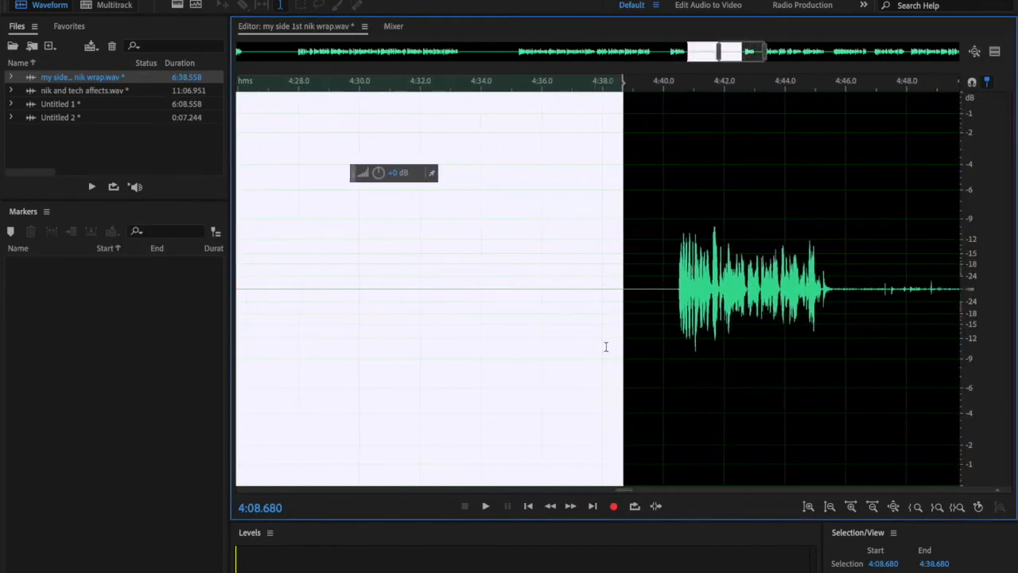
{"action": "left_click", "coordinate": [682, 318]}
{"action": "key", "text": "space"}
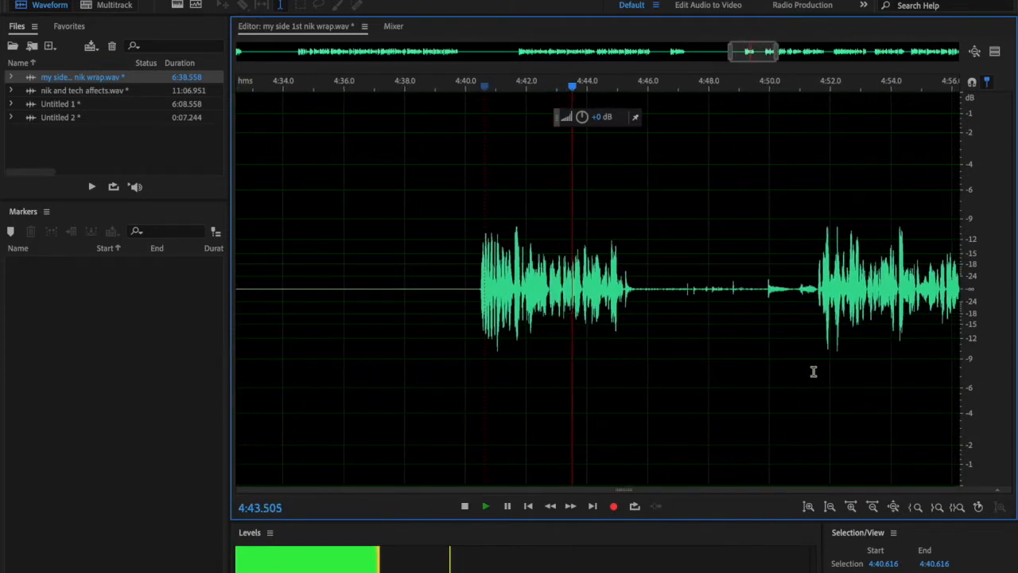
{"action": "key", "text": "space"}
{"action": "left_click_drag", "start_coordinate": [818, 368], "coordinate": [634, 381]}
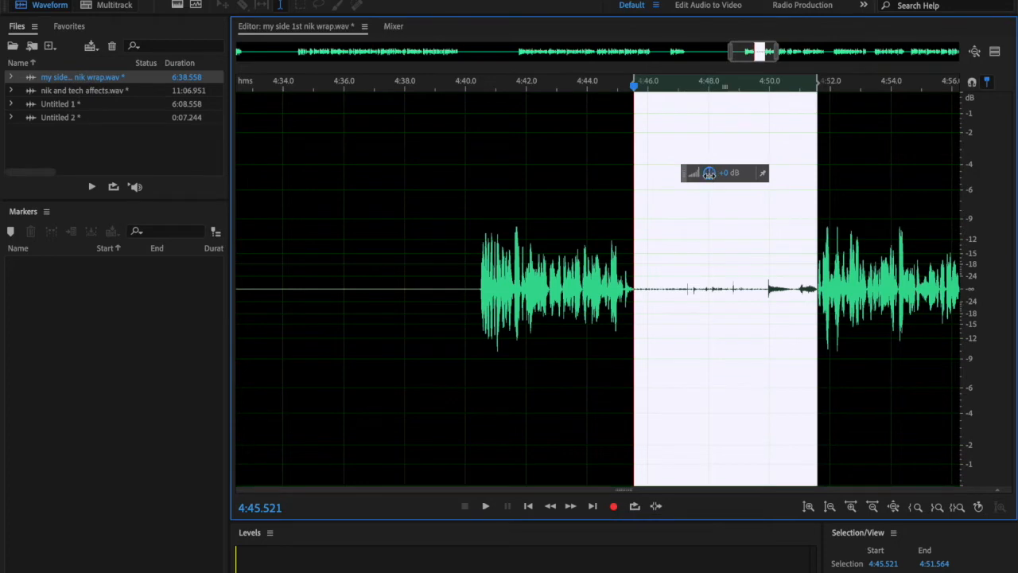
Play the passage from about 4:50.3 and look ahead along the waveform to the next long pause, after about 5:24.
{"action": "scroll", "coordinate": [804, 409], "scroll_direction": "right", "scroll_amount": 3}
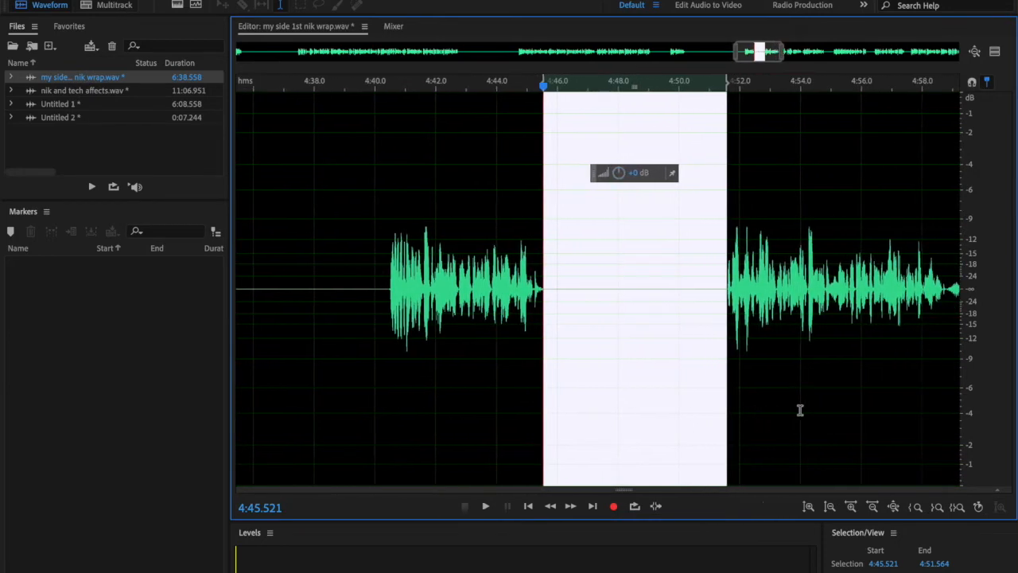
{"action": "left_click", "coordinate": [688, 390]}
{"action": "key", "text": "space"}
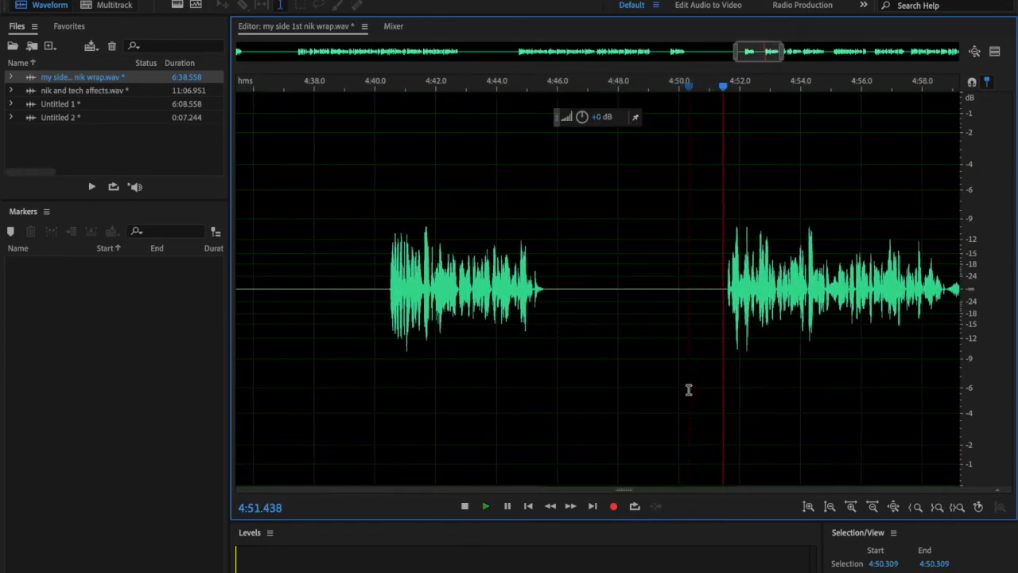
{"action": "scroll", "coordinate": [747, 406], "scroll_direction": "right", "scroll_amount": 5}
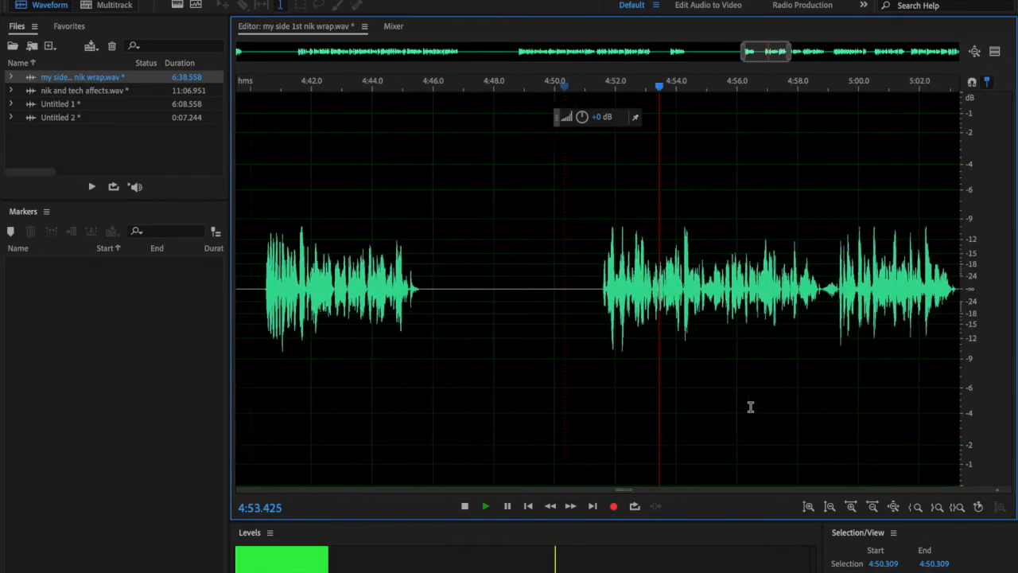
{"action": "scroll", "coordinate": [750, 407], "scroll_direction": "right", "scroll_amount": 6}
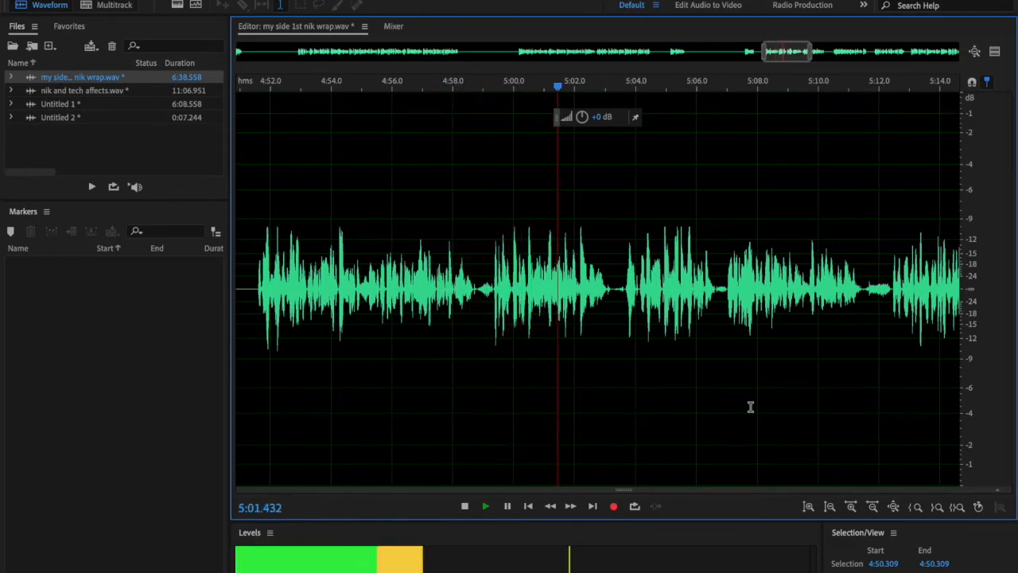
{"action": "scroll", "coordinate": [788, 412], "scroll_direction": "right", "scroll_amount": 5}
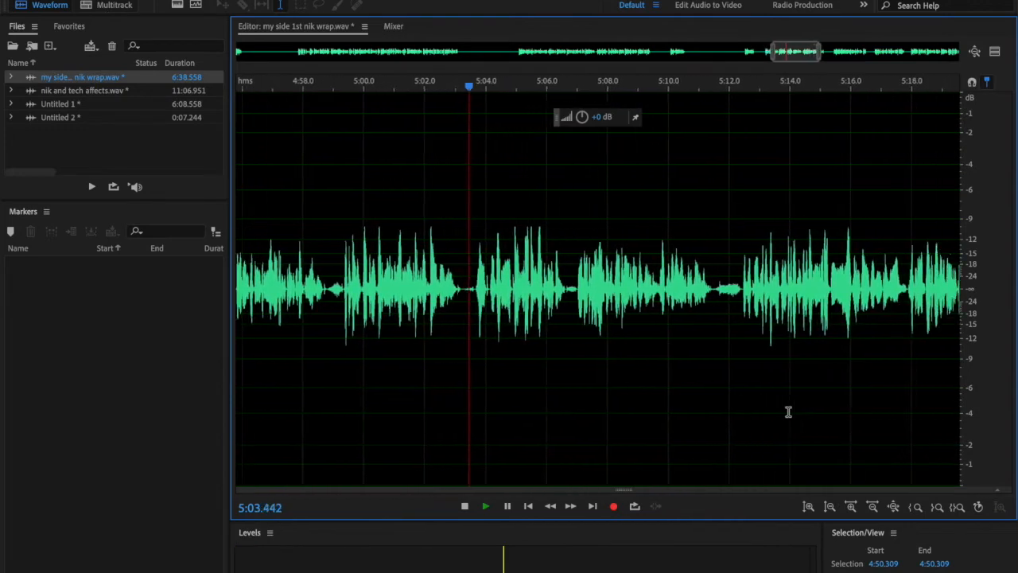
{"action": "scroll", "coordinate": [788, 412], "scroll_direction": "right", "scroll_amount": 7}
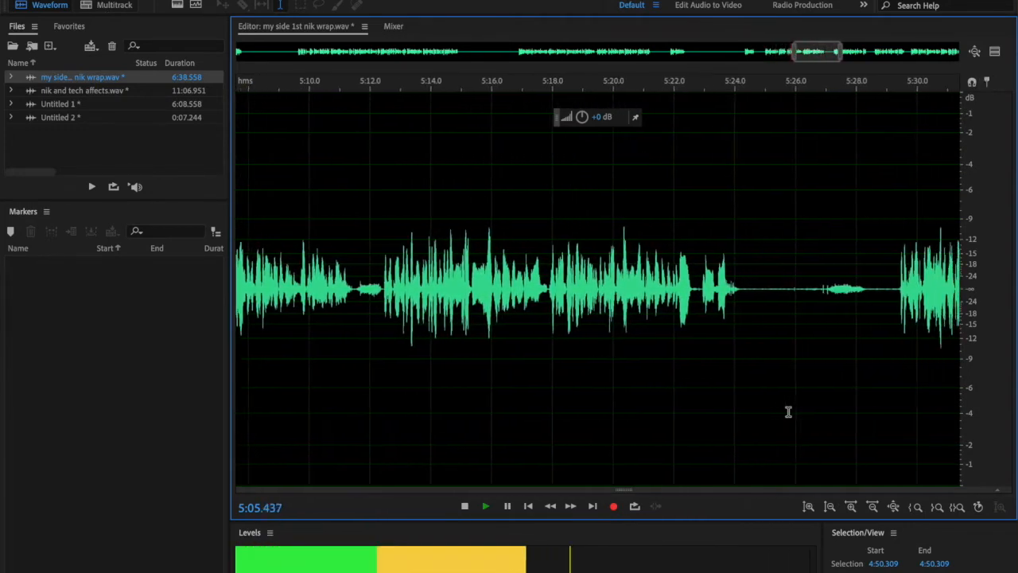
{"action": "key", "text": "space"}
Play the audio from about 5:23.0 and silence the pause from about 5:24.3 to 5:29.4.
{"action": "left_click", "coordinate": [678, 365]}
{"action": "key", "text": "space"}
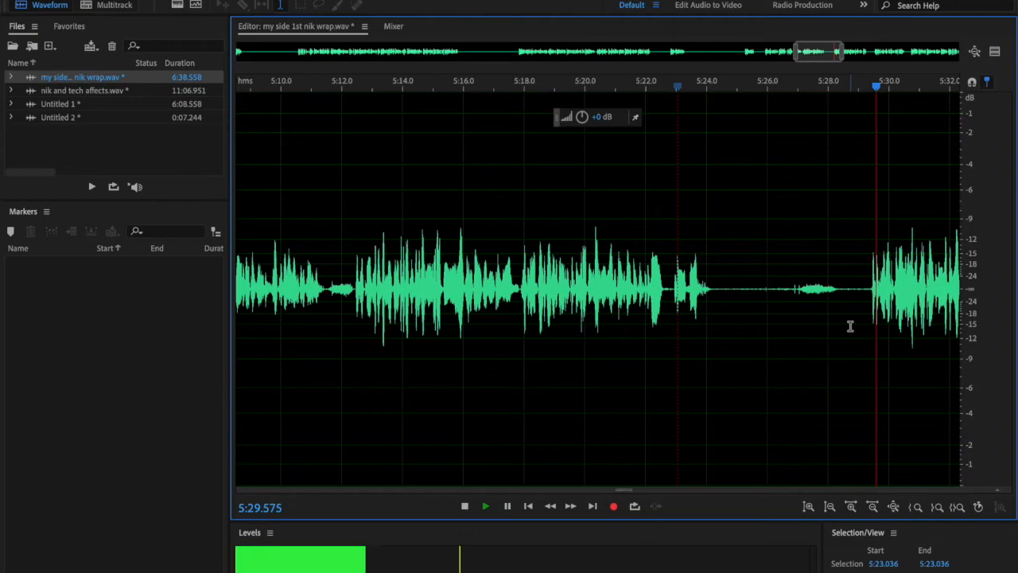
{"action": "key", "text": "space"}
{"action": "left_click_drag", "start_coordinate": [870, 302], "coordinate": [716, 314]}
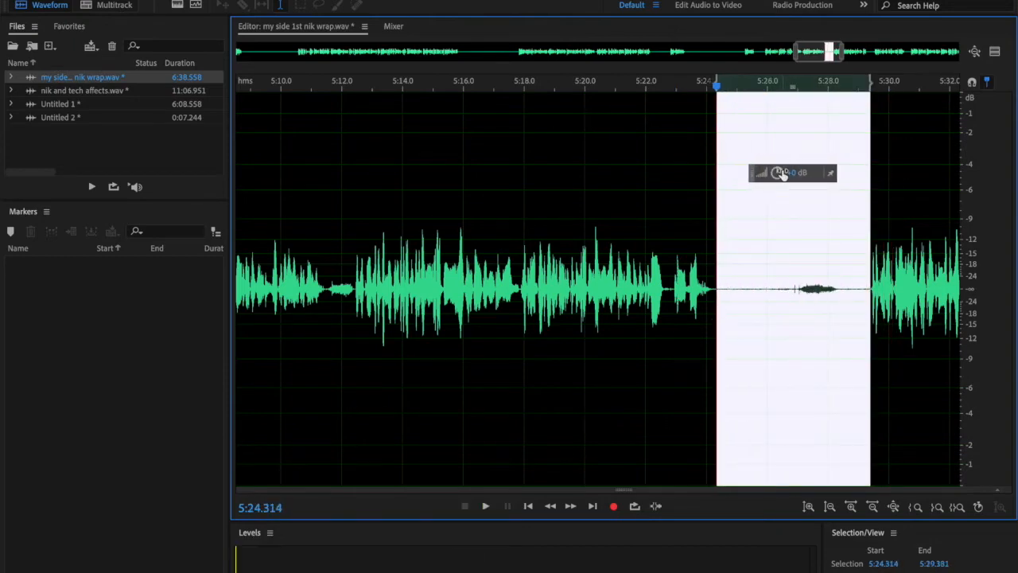
Insert 30 seconds of silence at about 5:26.8, in the middle of the silenced pause.
{"action": "left_click", "coordinate": [792, 387]}
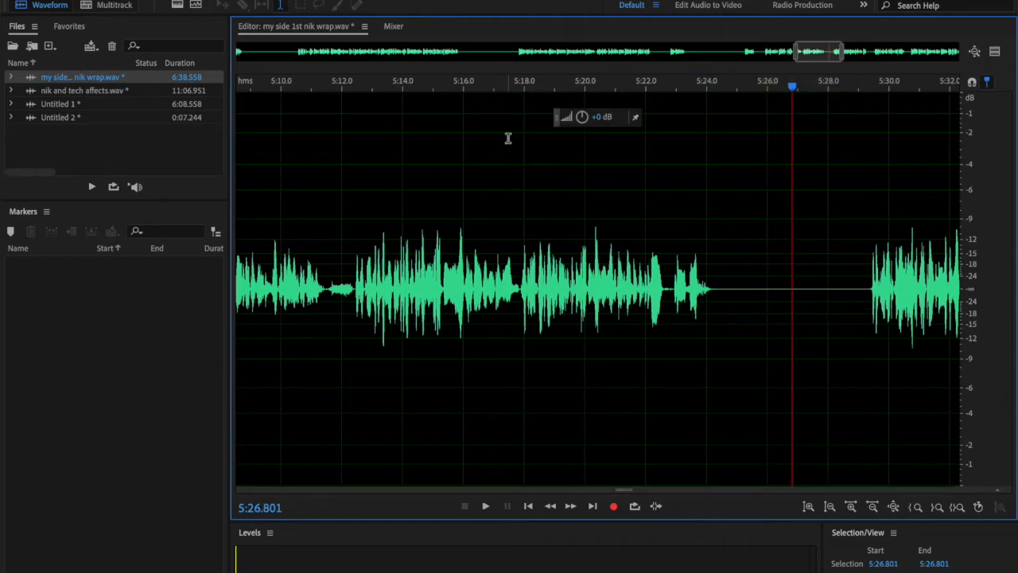
{"action": "left_click", "coordinate": [163, 0]}
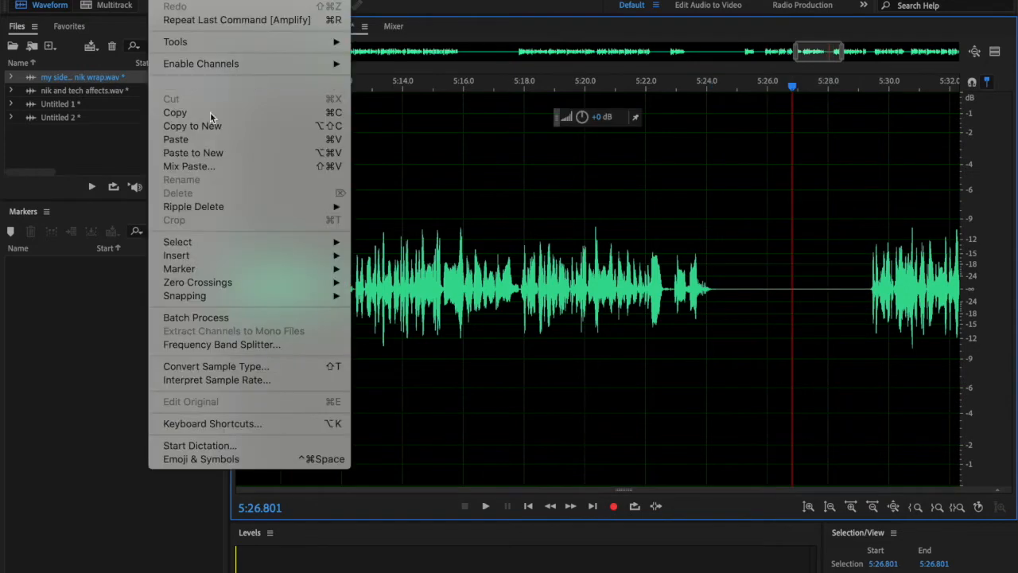
{"action": "mouse_move", "coordinate": [281, 259]}
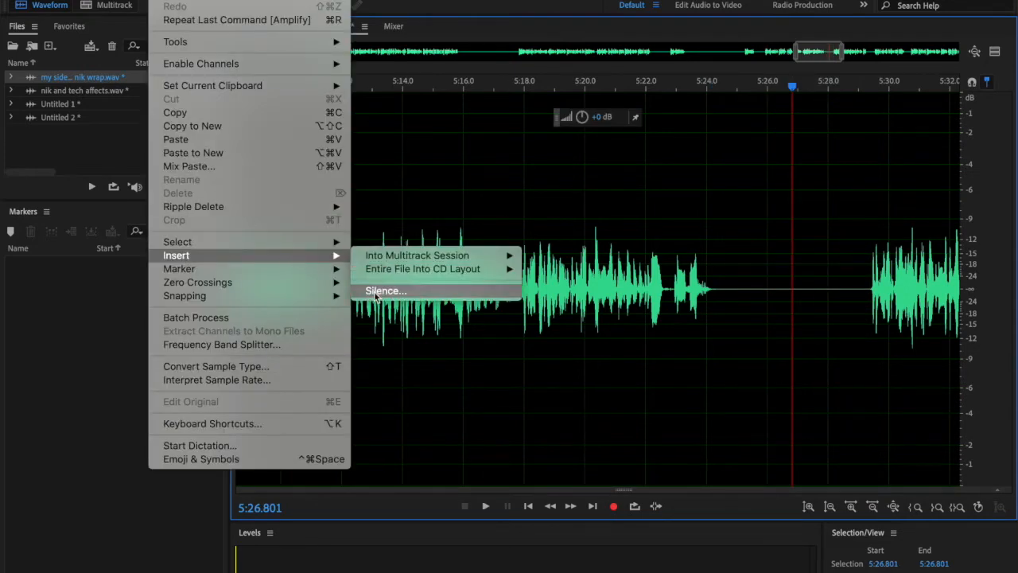
{"action": "left_click", "coordinate": [375, 291]}
{"action": "key", "text": "Return"}
Play parts of the passage from about 5:59.2 and silence the pause from about 6:17.3 to 6:22.0.
{"action": "scroll", "coordinate": [489, 354], "scroll_direction": "right", "scroll_amount": 10}
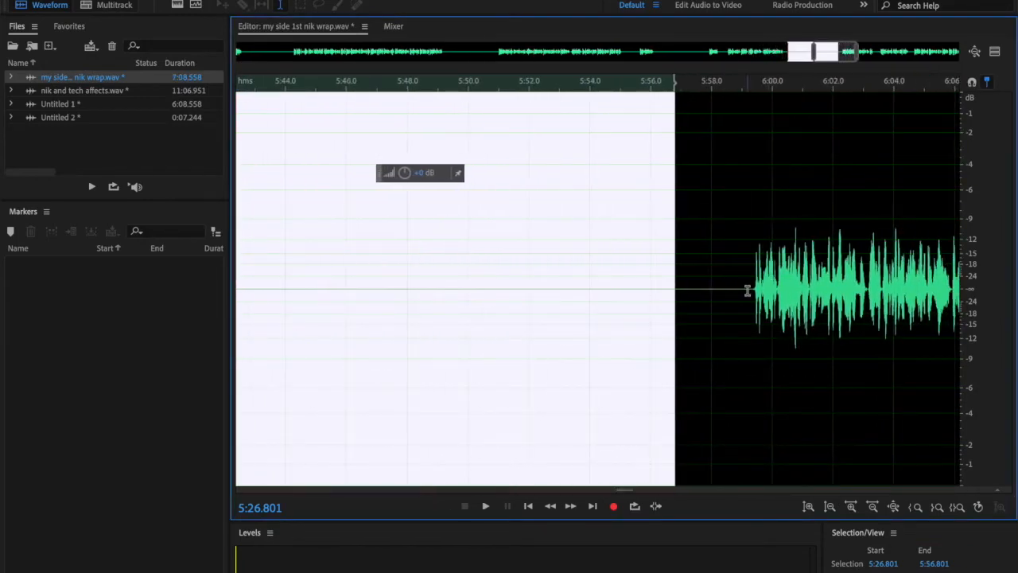
{"action": "left_click", "coordinate": [747, 291]}
{"action": "key", "text": "space"}
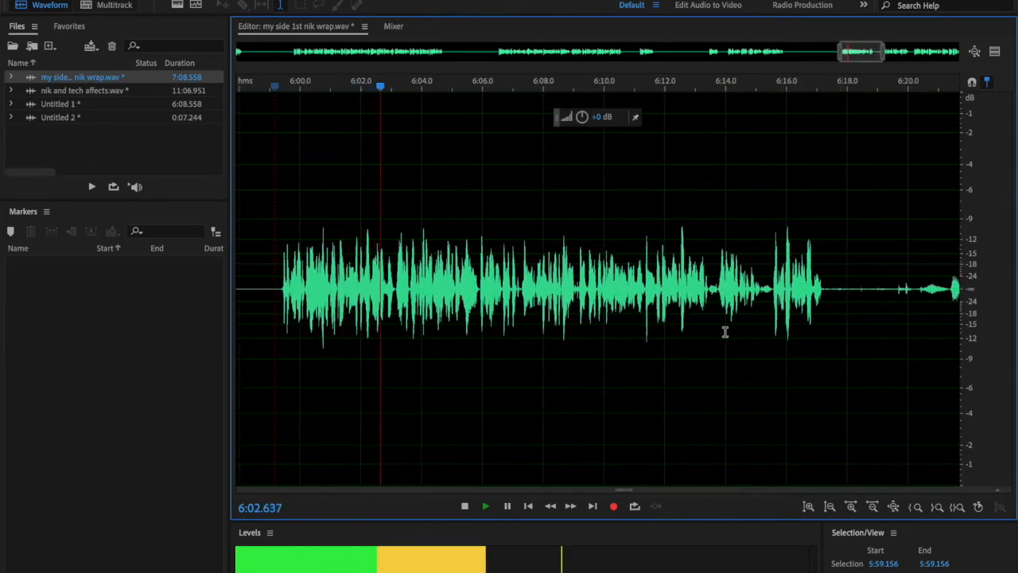
{"action": "key", "text": "space"}
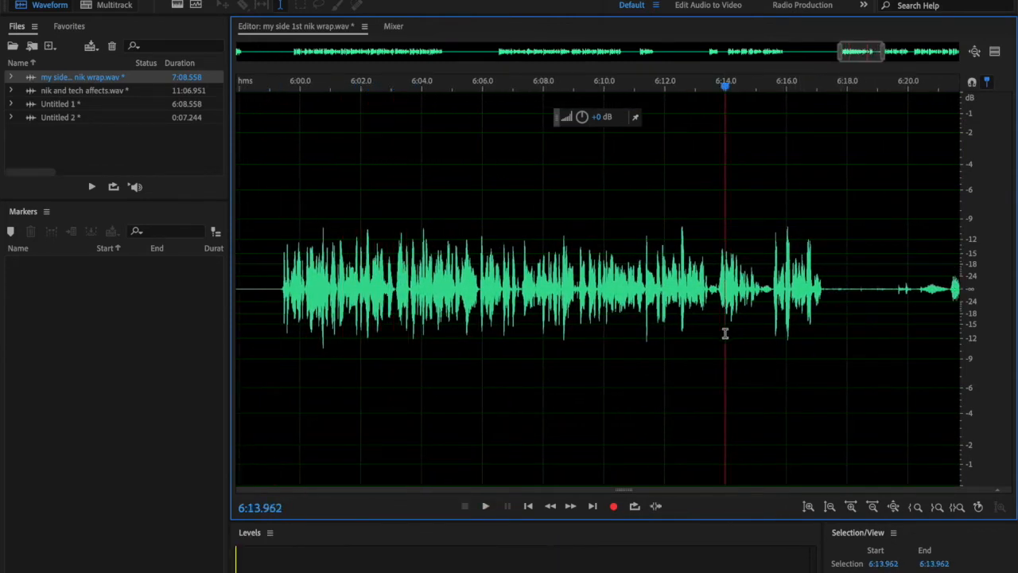
{"action": "key", "text": "space"}
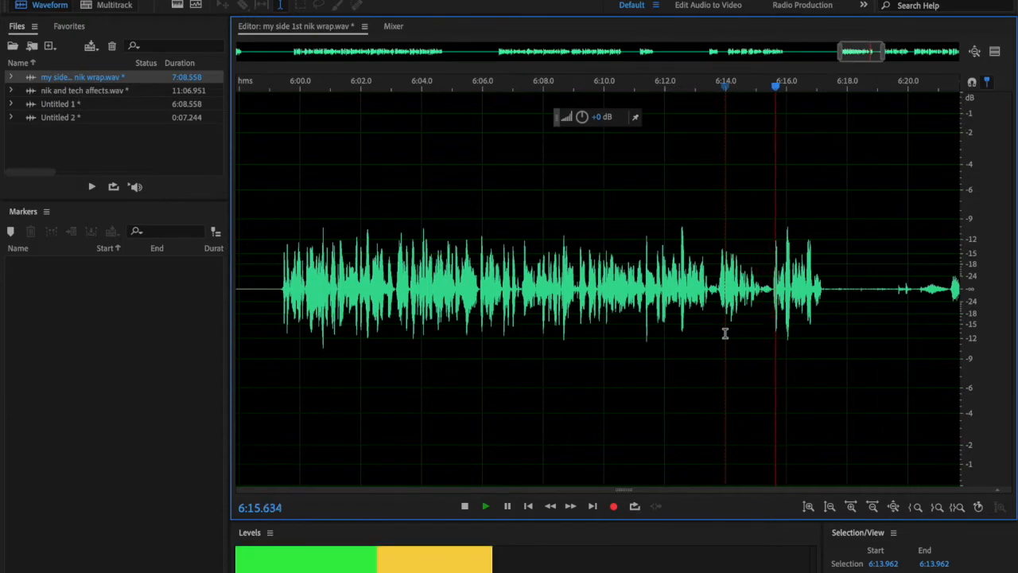
{"action": "key", "text": "space"}
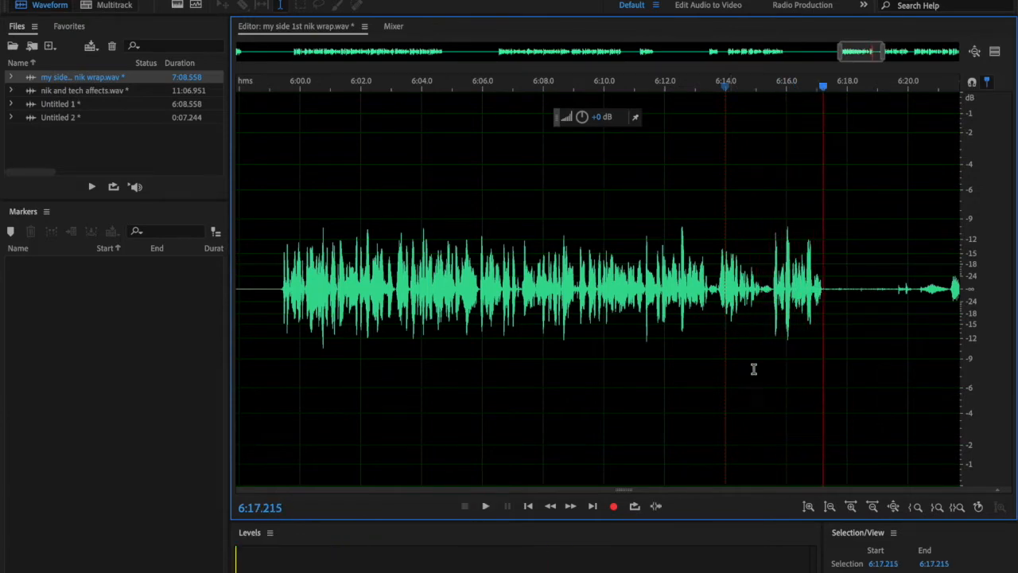
{"action": "scroll", "coordinate": [730, 342], "scroll_direction": "right", "scroll_amount": 5}
{"action": "left_click_drag", "start_coordinate": [823, 303], "coordinate": [677, 343]}
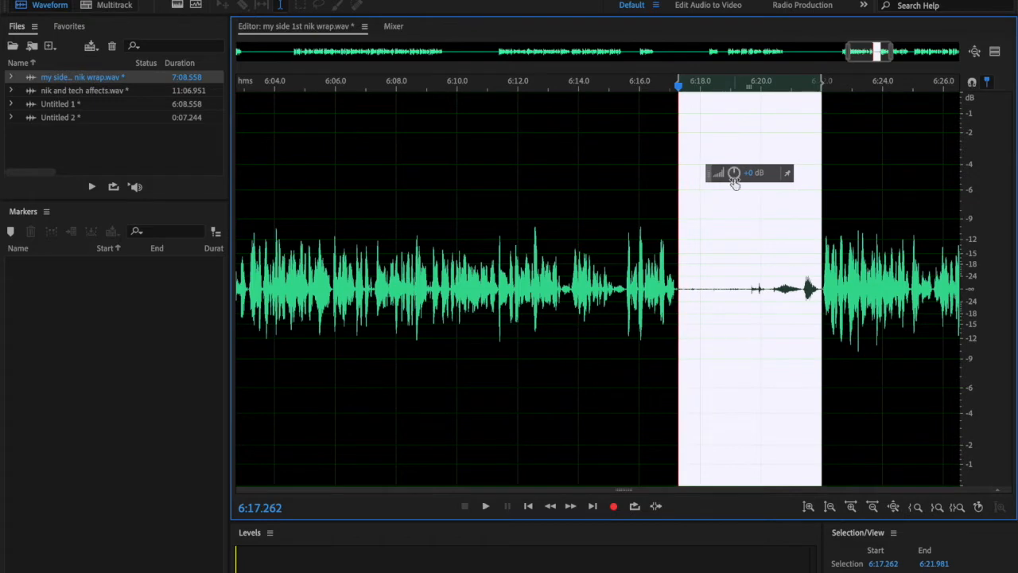
Insert 30 seconds of silence at about 6:19.6, in the middle of the silenced pause.
{"action": "left_click", "coordinate": [749, 358]}
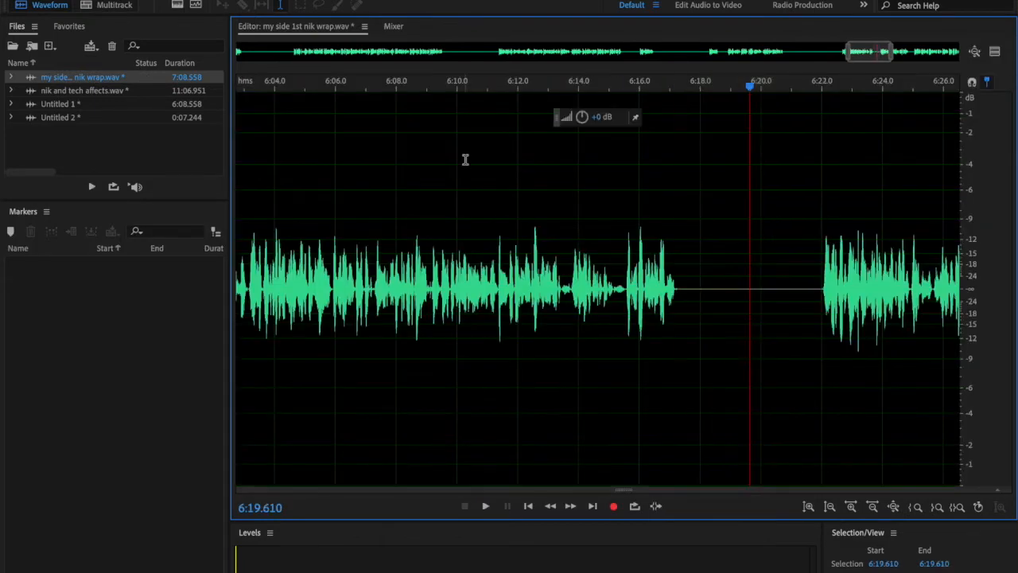
{"action": "left_click", "coordinate": [164, 0]}
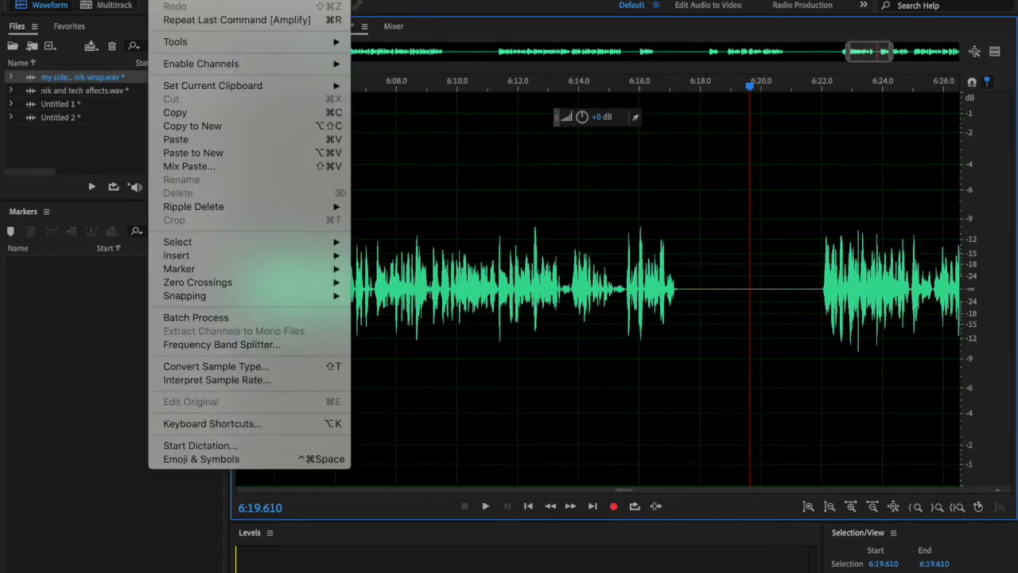
{"action": "mouse_move", "coordinate": [289, 254]}
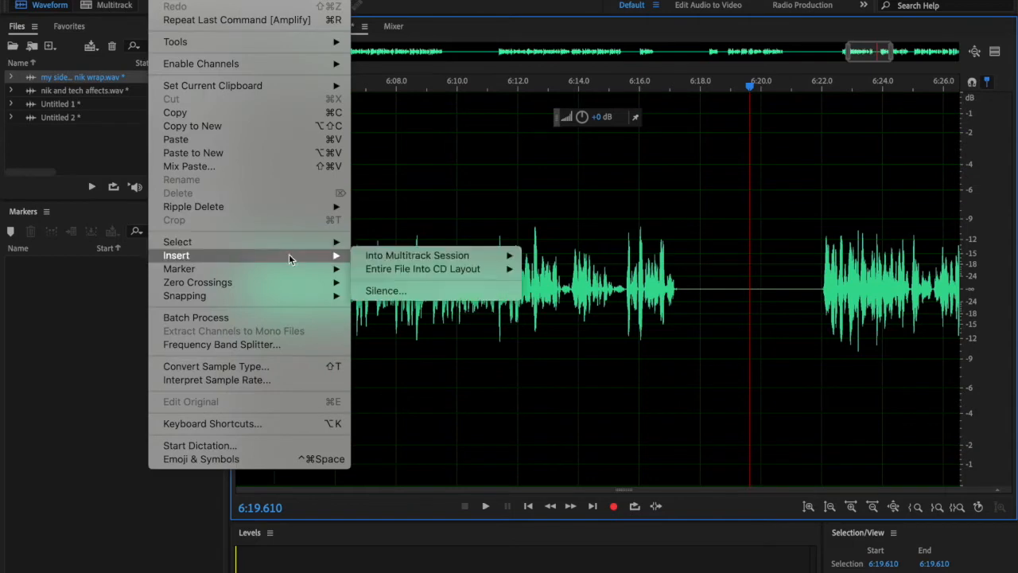
{"action": "left_click", "coordinate": [386, 290]}
Play the audio after the new silent gap from about 6:52.6 and find the next pause.
{"action": "scroll", "coordinate": [483, 360], "scroll_direction": "right", "scroll_amount": 10}
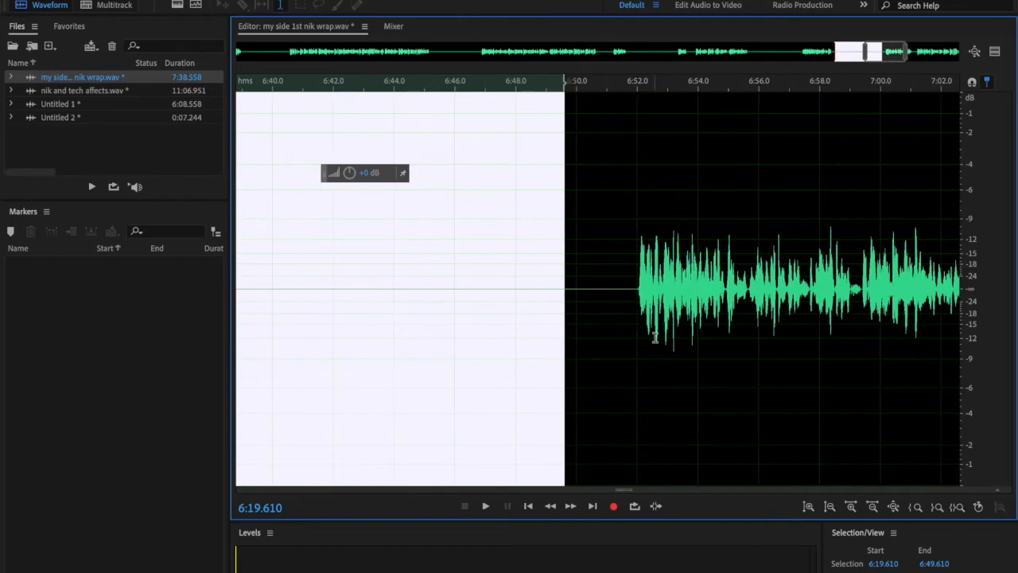
{"action": "left_click", "coordinate": [654, 338]}
{"action": "key", "text": "space"}
{"action": "scroll", "coordinate": [684, 371], "scroll_direction": "right", "scroll_amount": 4}
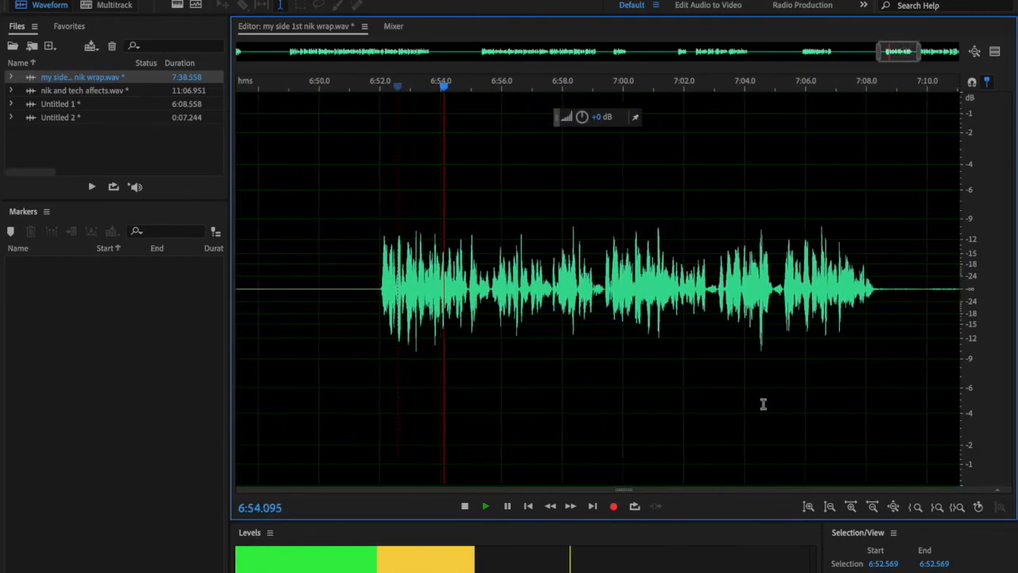
{"action": "scroll", "coordinate": [765, 404], "scroll_direction": "right", "scroll_amount": 4}
{"action": "left_click", "coordinate": [649, 367]}
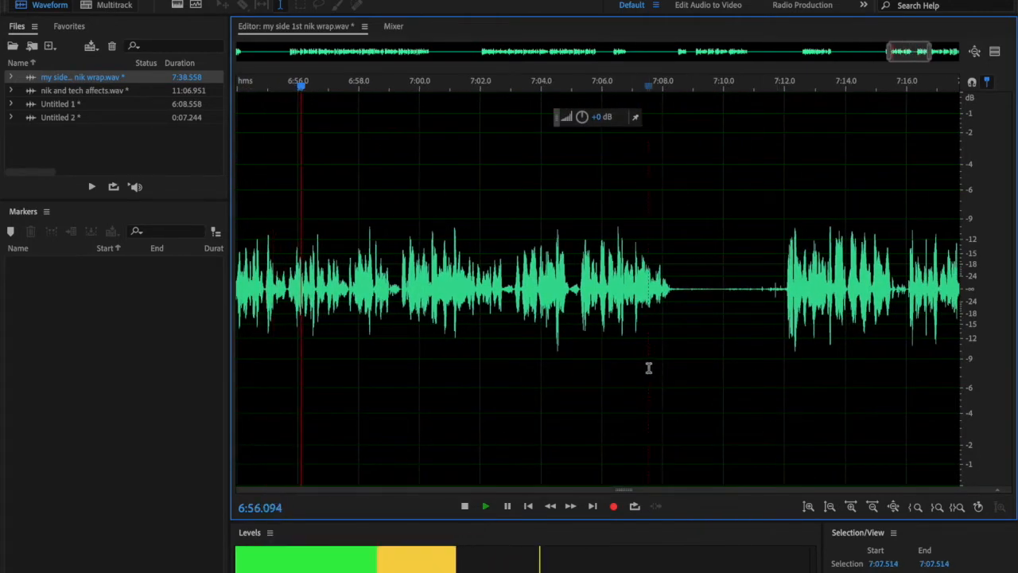
{"action": "key", "text": "space"}
{"action": "double_click", "coordinate": [648, 368]}
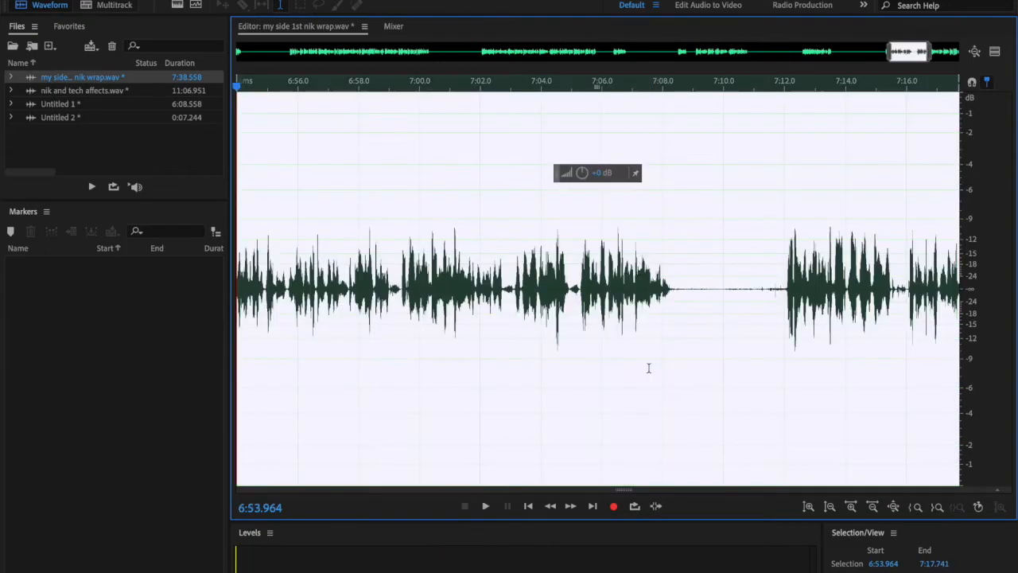
{"action": "key", "text": "ctrl+a"}
{"action": "key", "text": "space"}
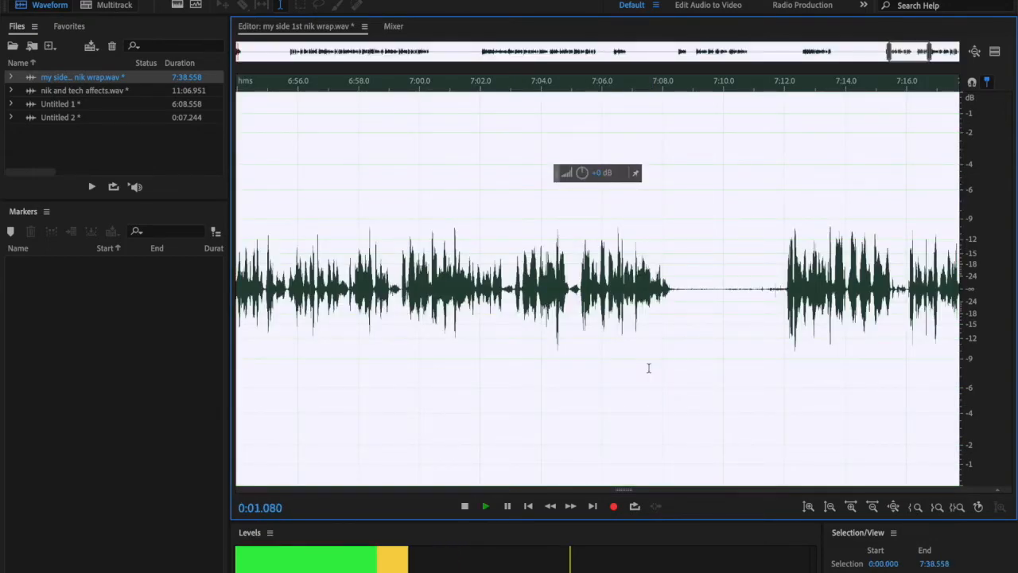
{"action": "key", "text": "space"}
Show the whole waveform, select the section from about 6:53.7 to 7:17.0 and zoom in on it.
{"action": "scroll", "coordinate": [770, 405], "scroll_direction": "right", "scroll_amount": 10}
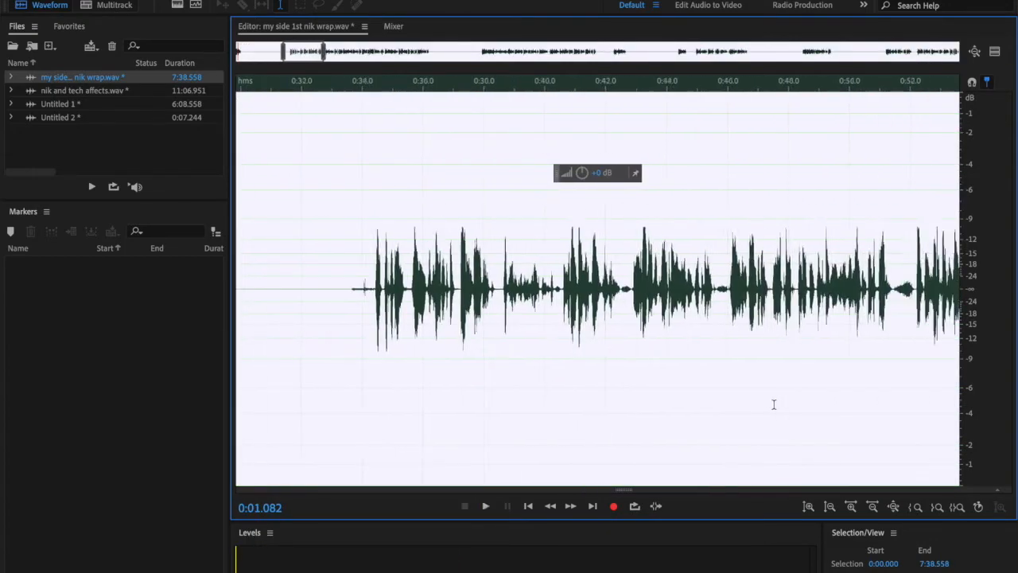
{"action": "scroll", "coordinate": [923, 398], "scroll_direction": "up", "scroll_amount": 15}
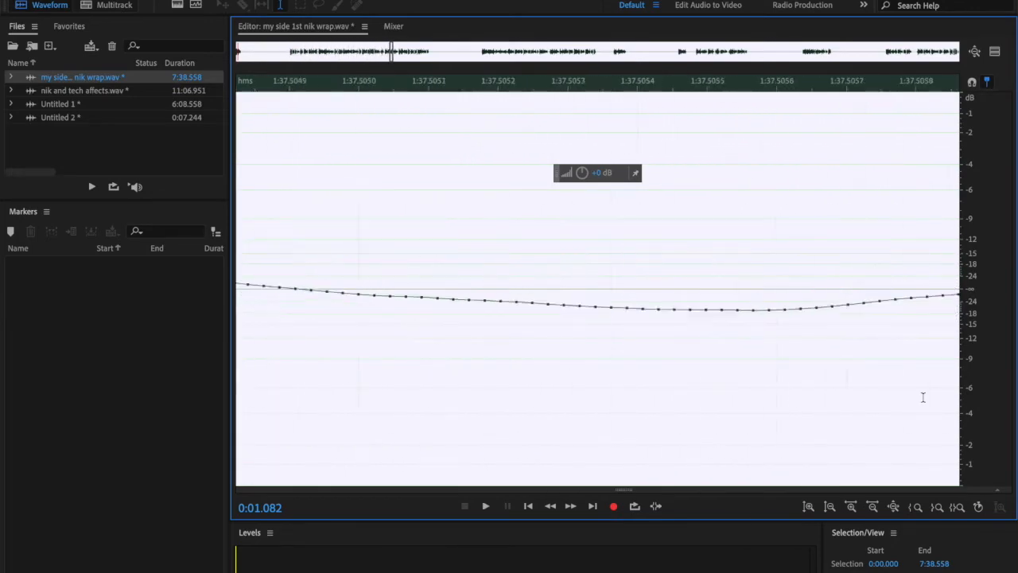
{"action": "scroll", "coordinate": [924, 398], "scroll_direction": "down", "scroll_amount": 20}
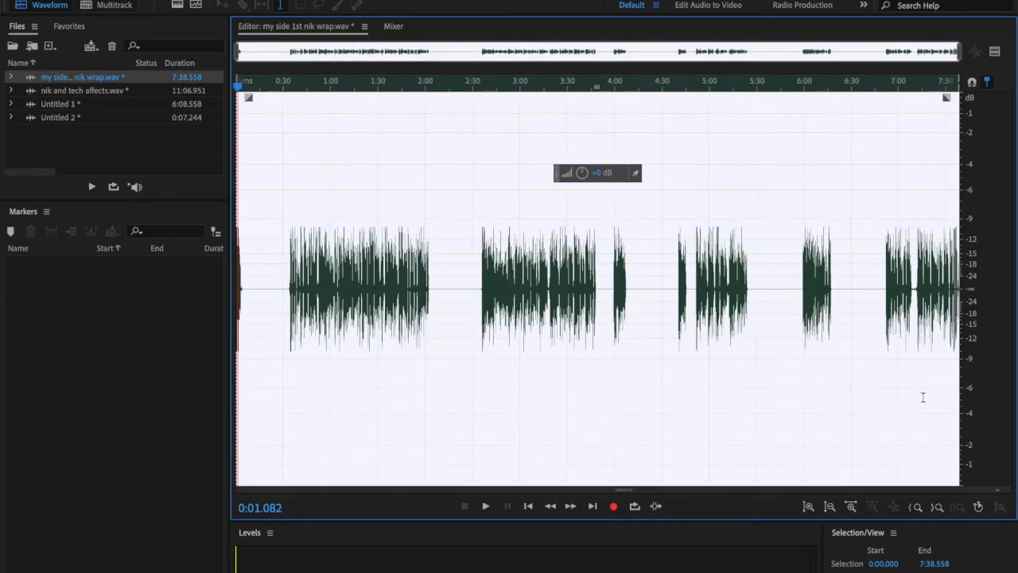
{"action": "left_click", "coordinate": [913, 298]}
{"action": "left_click_drag", "start_coordinate": [925, 299], "coordinate": [888, 312]}
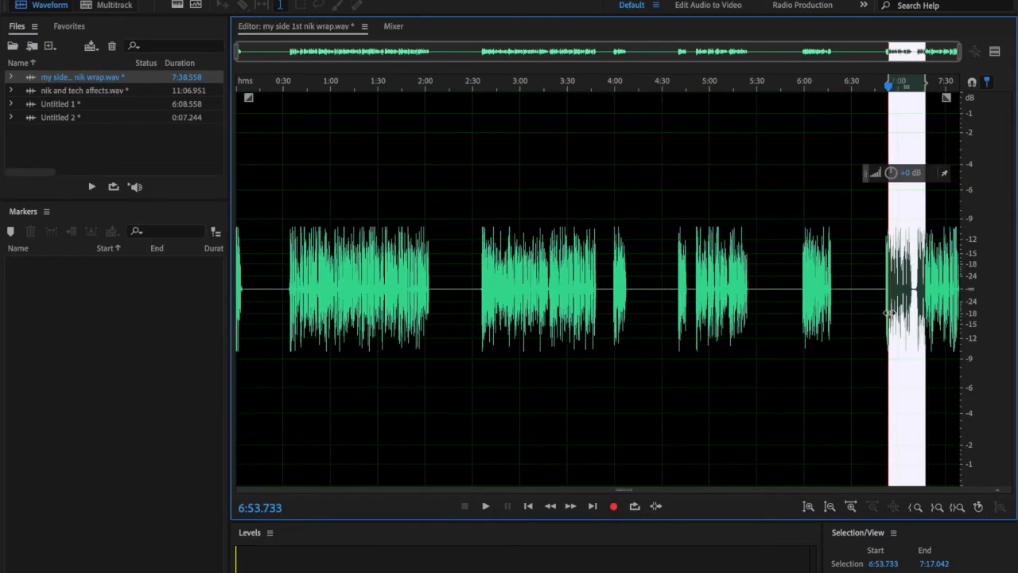
{"action": "left_click", "coordinate": [955, 509]}
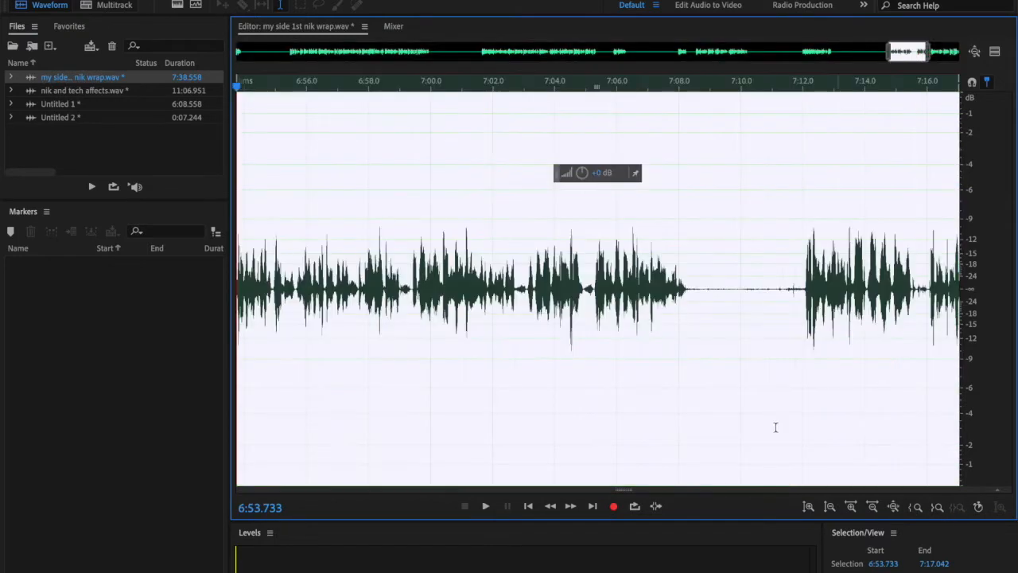
Play the audio across the pause from about 7:07.1 to 7:13.1.
{"action": "left_click", "coordinate": [652, 376]}
{"action": "key", "text": "space"}
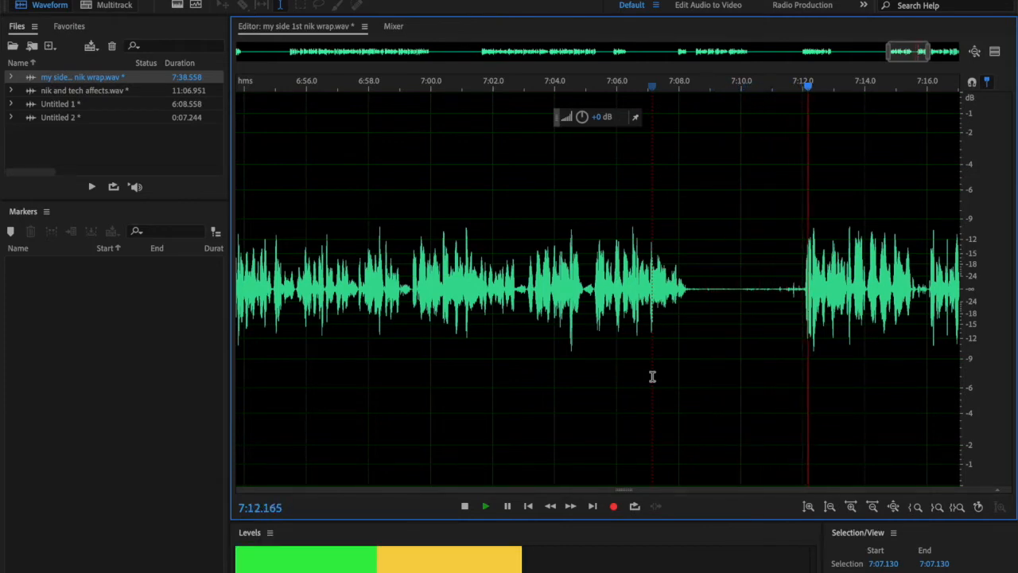
{"action": "key", "text": "space"}
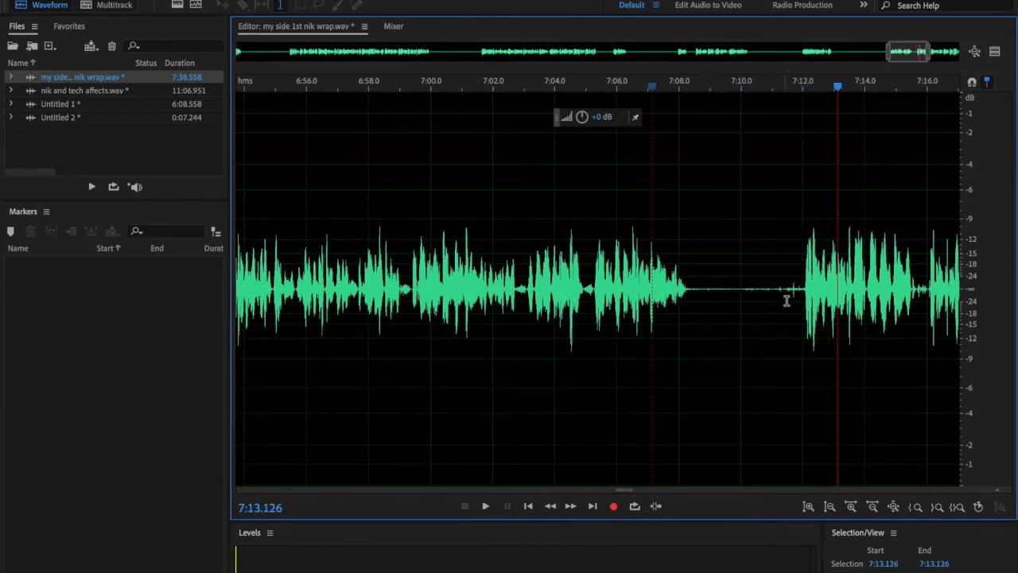
Silence the pause from about 7:08.3 to 7:12.0 and insert 30 seconds of silence at about 7:09.4 within it.
{"action": "left_click_drag", "start_coordinate": [801, 301], "coordinate": [693, 290]}
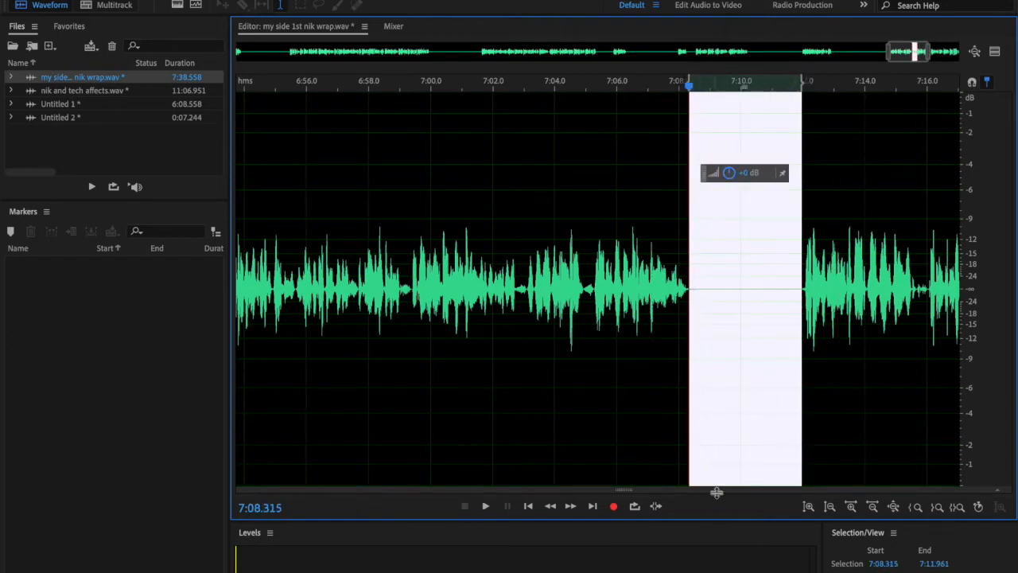
{"action": "left_click", "coordinate": [721, 424]}
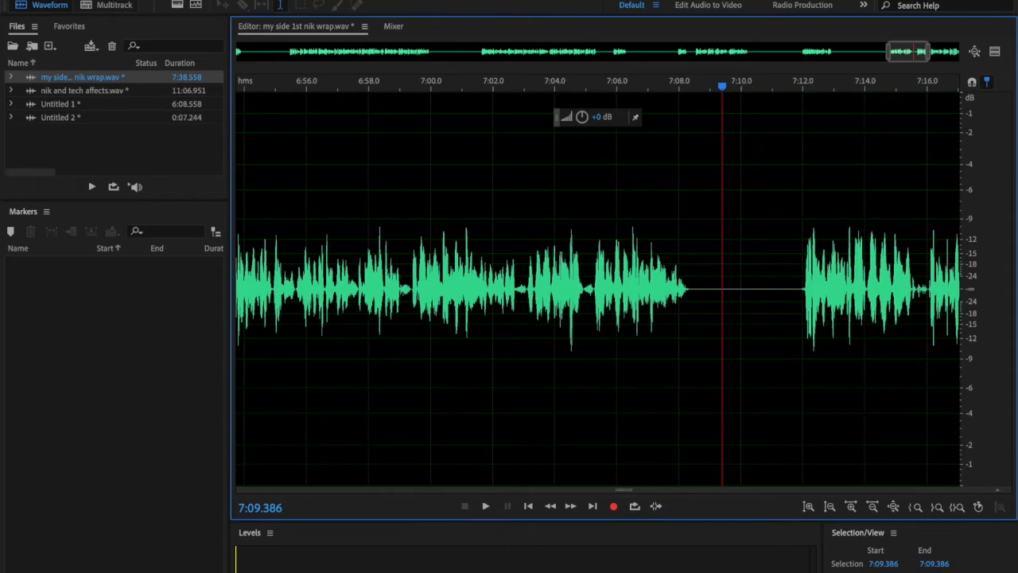
{"action": "left_click", "coordinate": [169, 0]}
{"action": "mouse_move", "coordinate": [327, 261]}
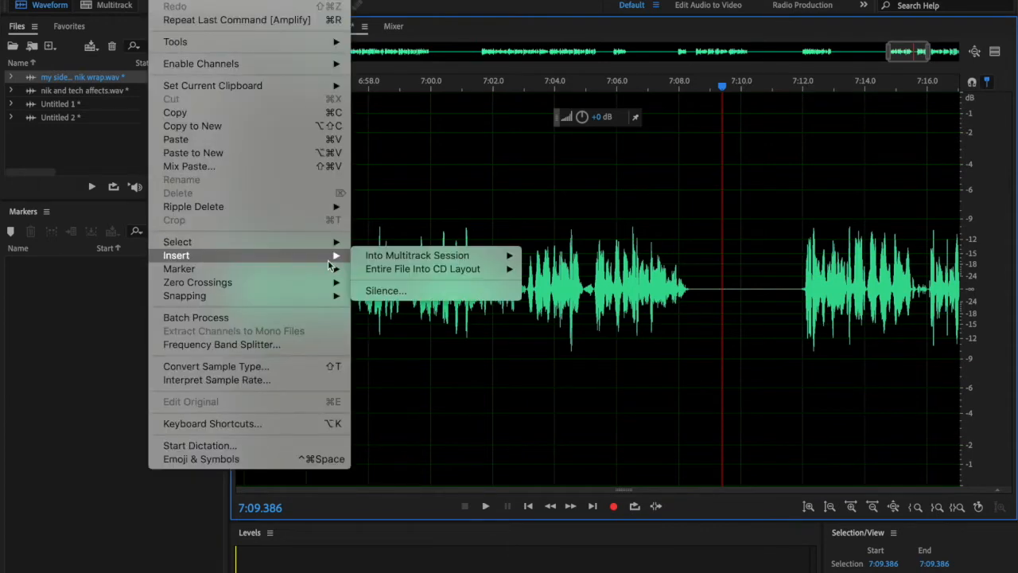
{"action": "left_click", "coordinate": [387, 289]}
{"action": "key", "text": "Return"}
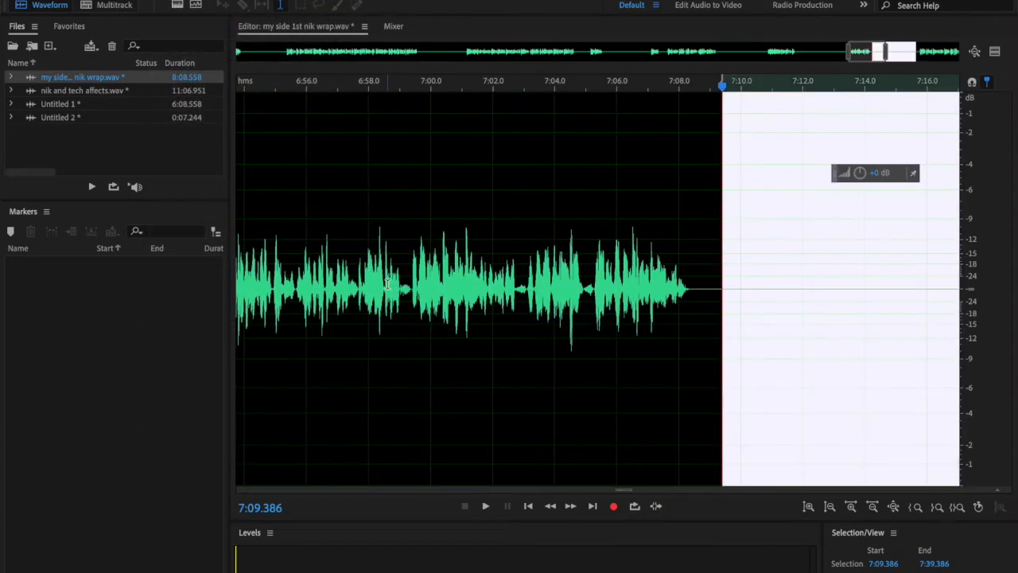
Show the whole voice track and compare its gaps with the waveform of nik and tech affects.wav.
{"action": "scroll", "coordinate": [417, 313], "scroll_direction": "right", "scroll_amount": 5}
{"action": "scroll", "coordinate": [478, 314], "scroll_direction": "up", "scroll_amount": 10}
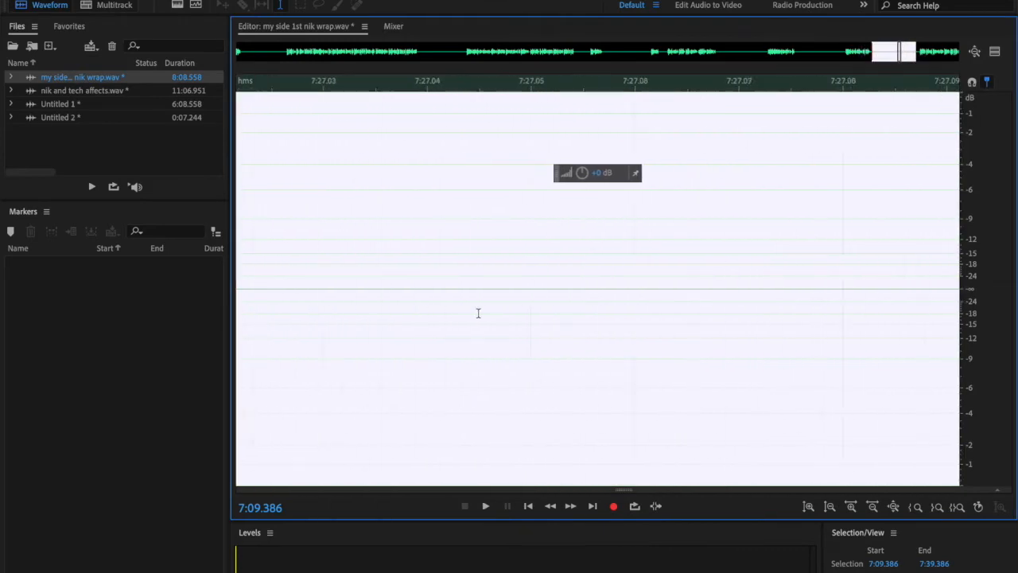
{"action": "scroll", "coordinate": [478, 314], "scroll_direction": "down", "scroll_amount": 15}
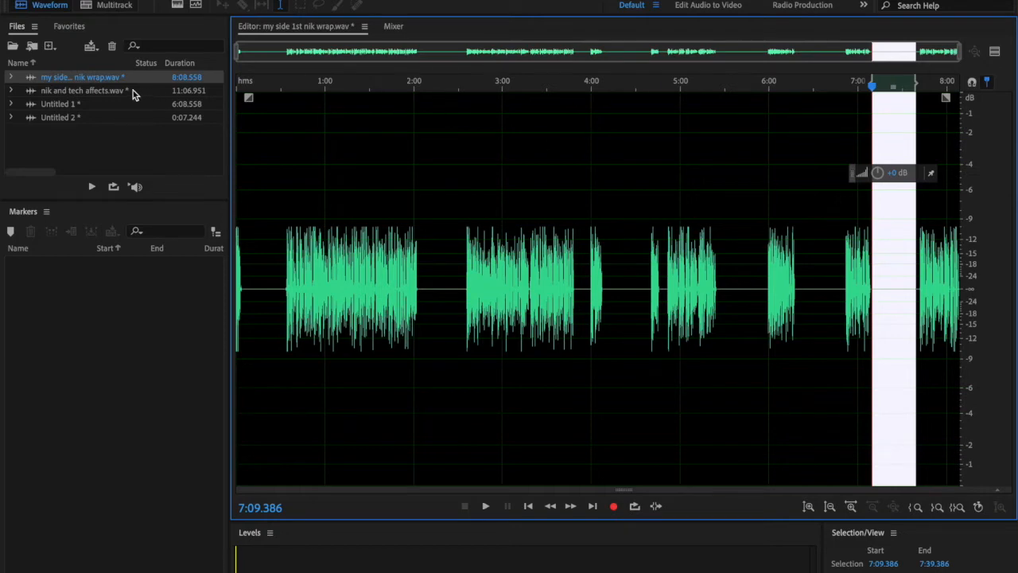
{"action": "left_click", "coordinate": [84, 91]}
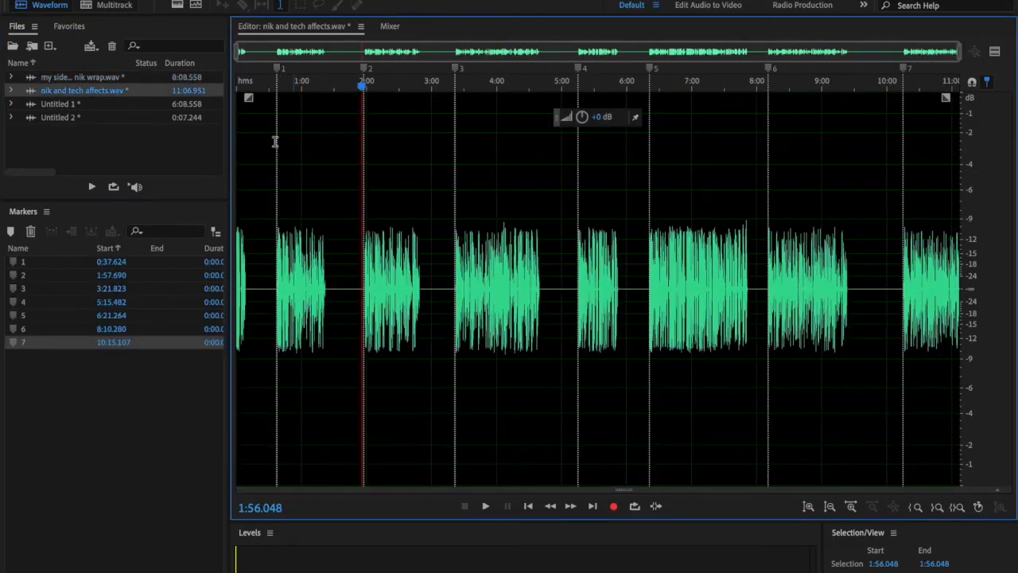
{"action": "left_click", "coordinate": [116, 79]}
{"action": "scroll", "coordinate": [368, 265], "scroll_direction": "up", "scroll_amount": 5}
{"action": "scroll", "coordinate": [367, 265], "scroll_direction": "down", "scroll_amount": 5}
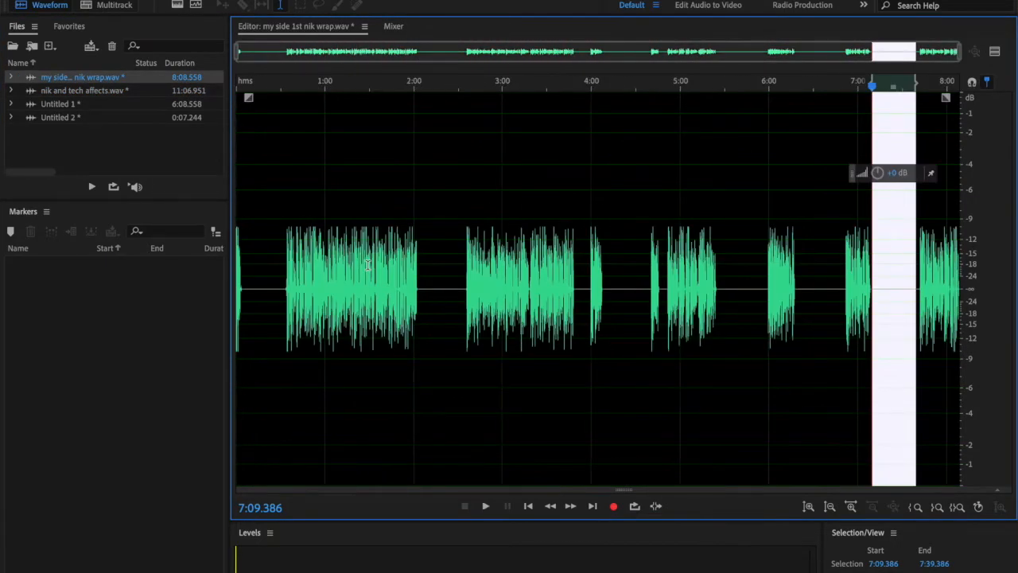
View the full Untitled 1 recording and play it from about 1:13 to 1:17 to identify its content.
{"action": "left_click", "coordinate": [98, 106]}
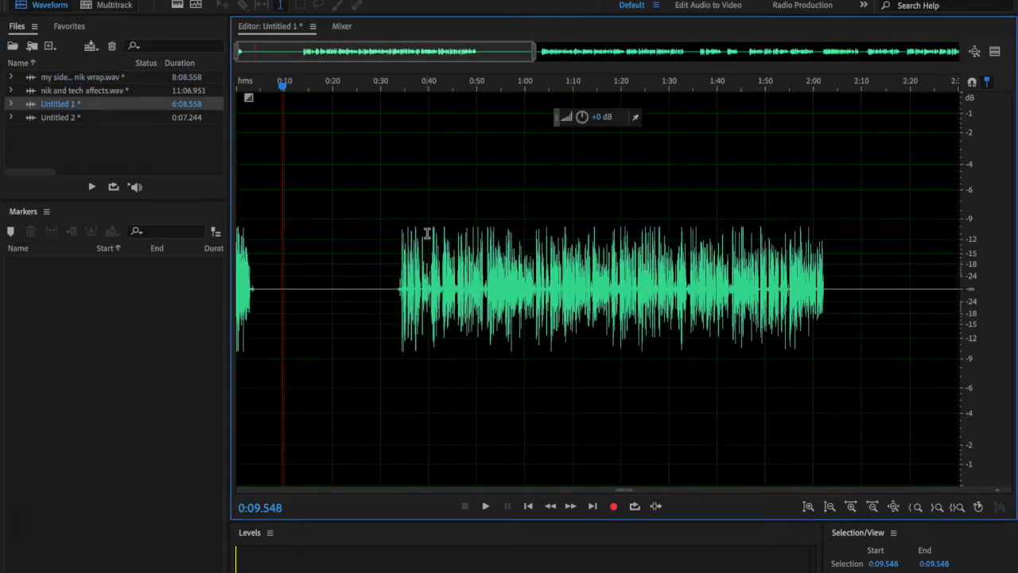
{"action": "scroll", "coordinate": [426, 261], "scroll_direction": "up", "scroll_amount": 10}
{"action": "scroll", "coordinate": [426, 261], "scroll_direction": "down", "scroll_amount": 12}
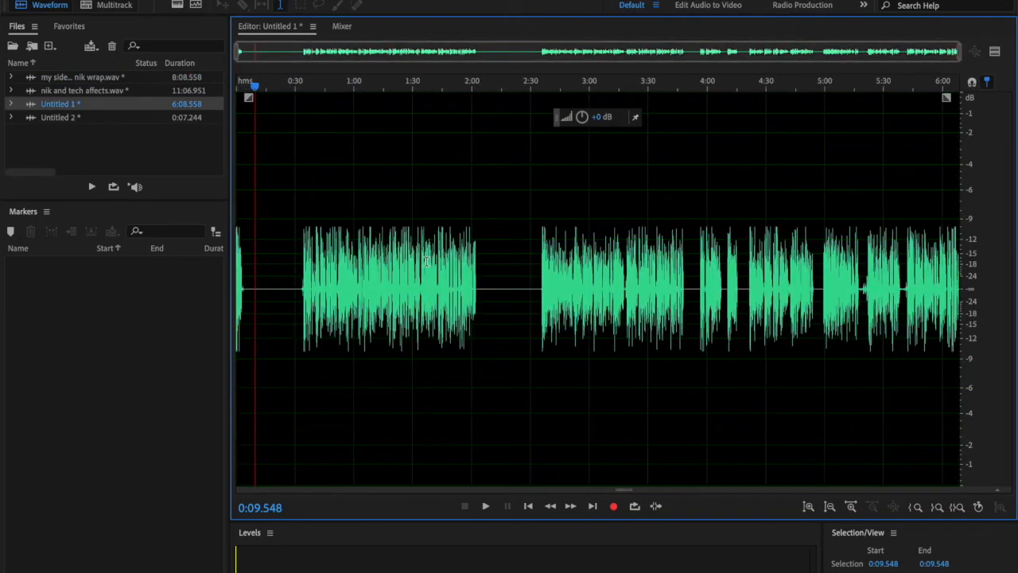
{"action": "left_click", "coordinate": [380, 333]}
{"action": "key", "text": "space"}
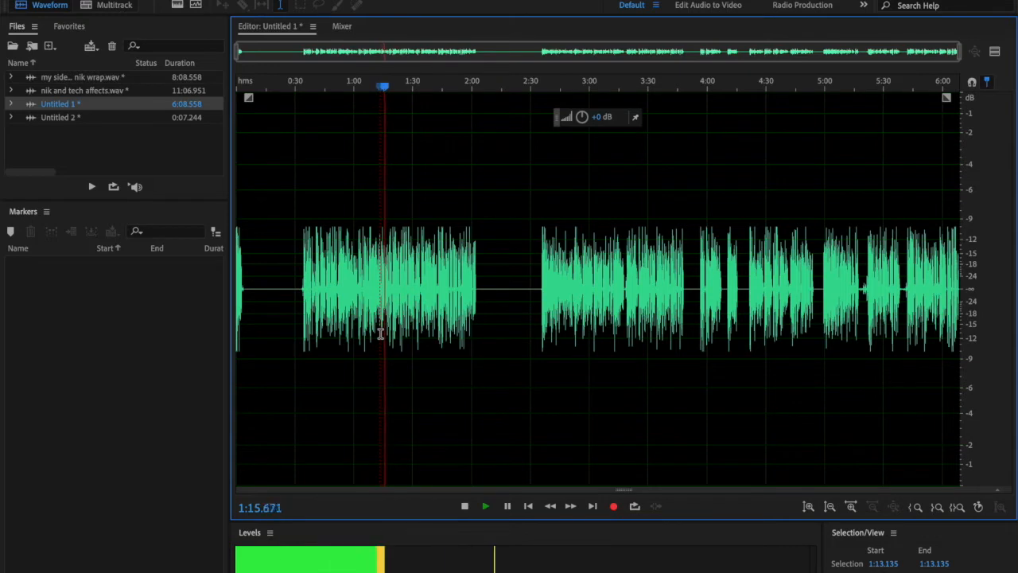
{"action": "key", "text": "space"}
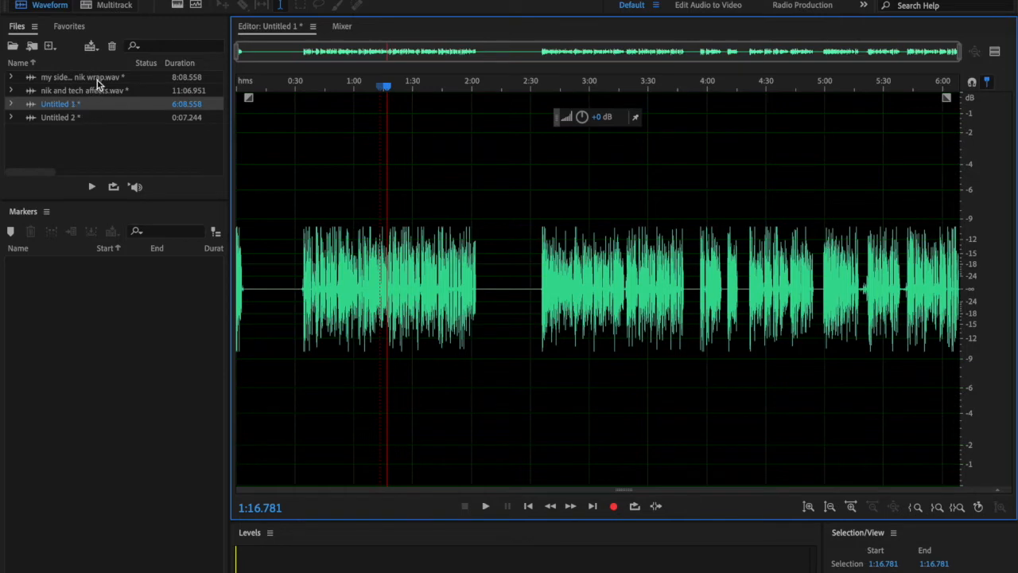
Close the Untitled 1 recording without saving it.
{"action": "left_click", "coordinate": [70, 111]}
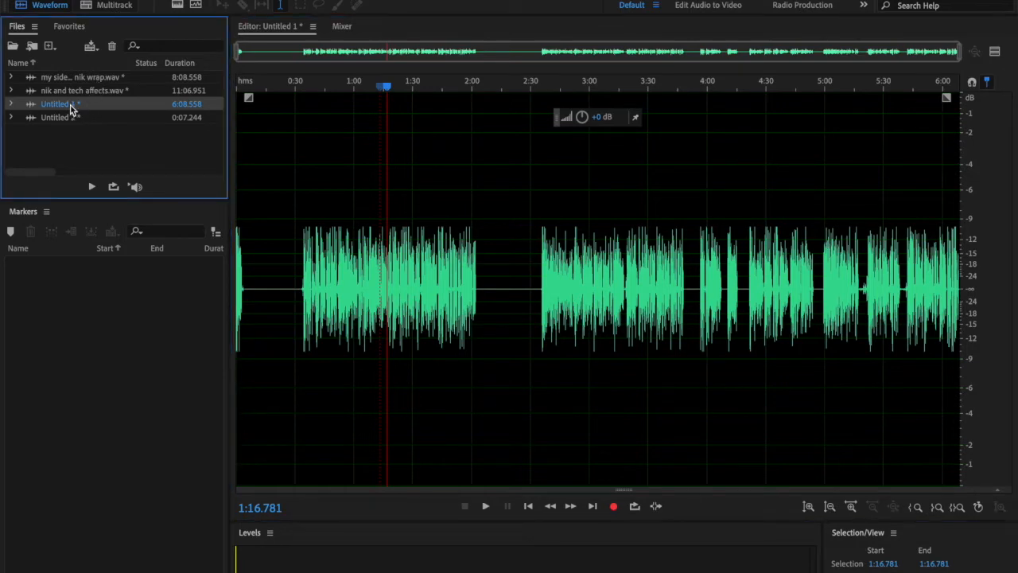
{"action": "right_click", "coordinate": [70, 111]}
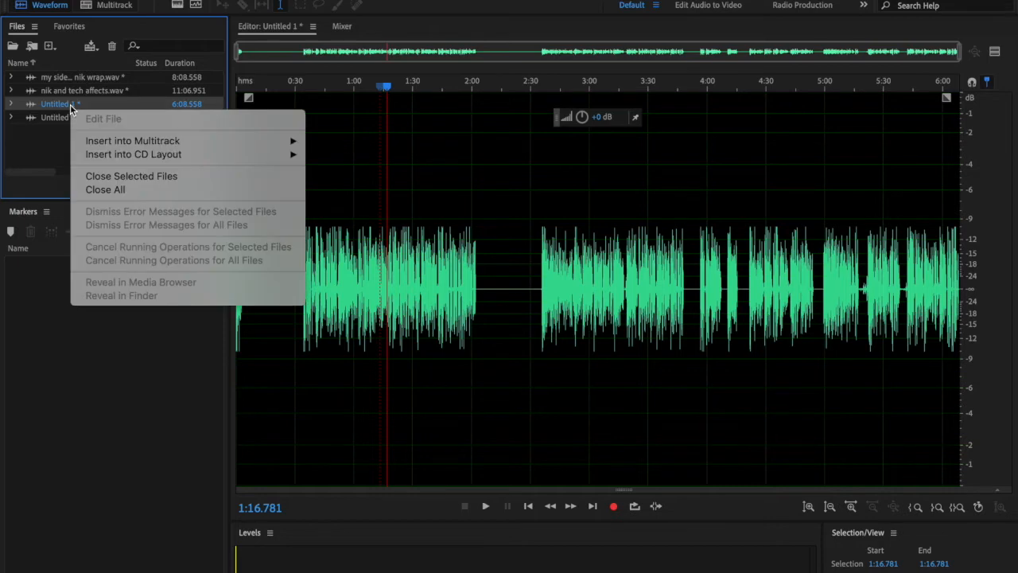
{"action": "left_click", "coordinate": [111, 176]}
{"action": "left_click", "coordinate": [507, 315]}
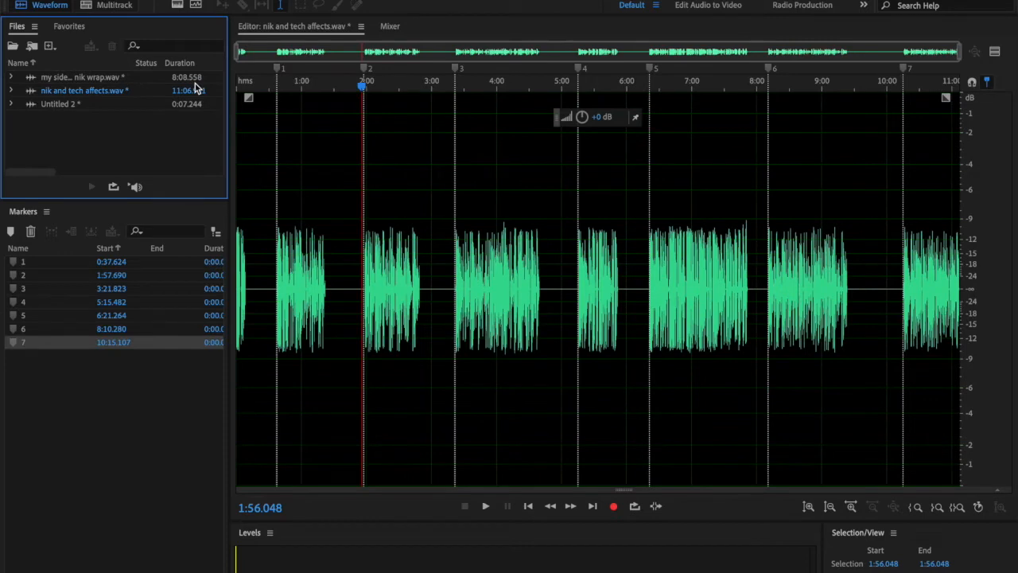
{"action": "double_click", "coordinate": [95, 111]}
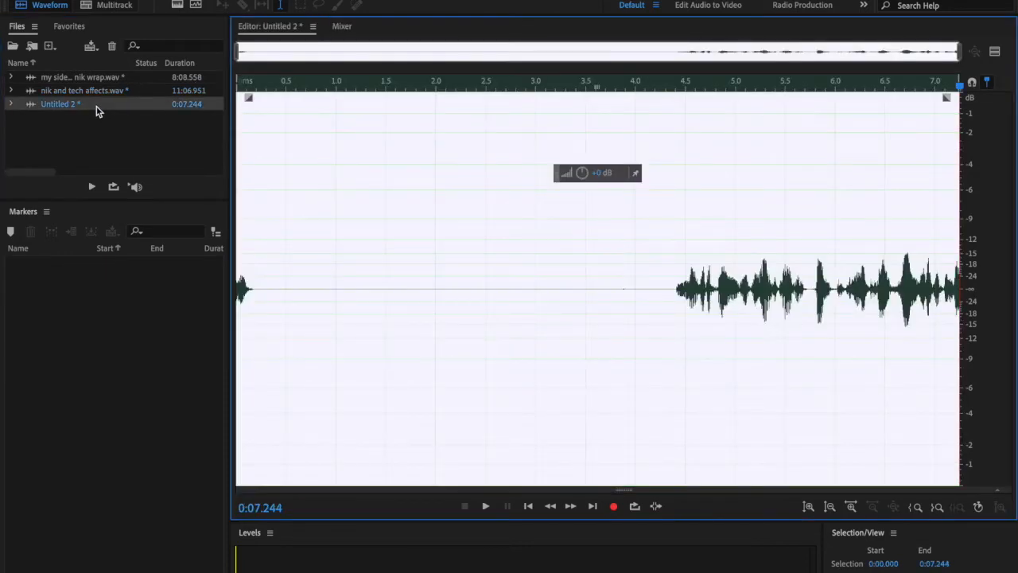
{"action": "right_click", "coordinate": [96, 111]}
{"action": "left_click", "coordinate": [137, 189]}
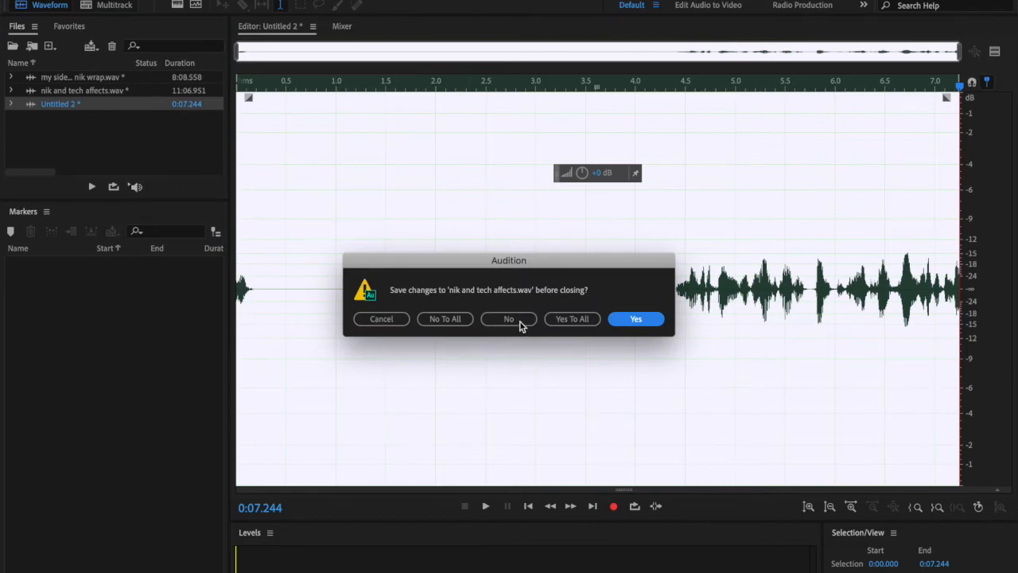
{"action": "left_click", "coordinate": [397, 319]}
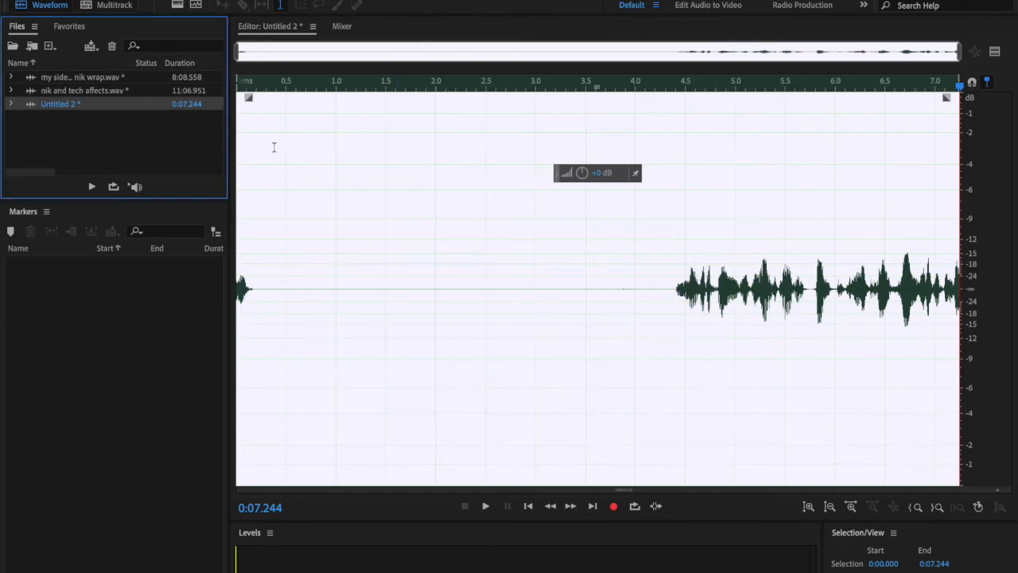
Save the Untitled 2 clip as Untitled 2.wav in Wave PCM format in the call with nik folder.
{"action": "left_click", "coordinate": [131, 79]}
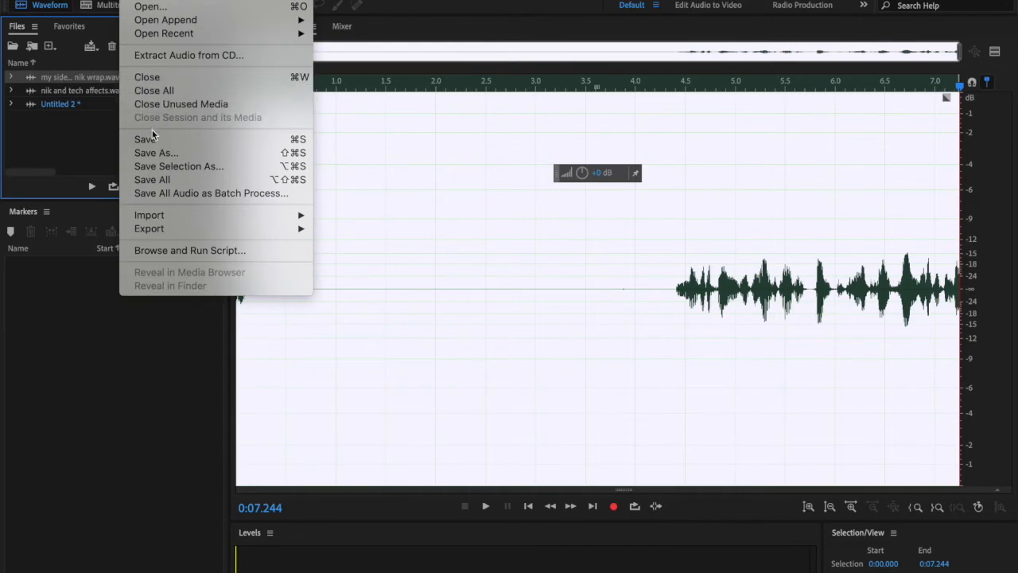
{"action": "left_click", "coordinate": [151, 139]}
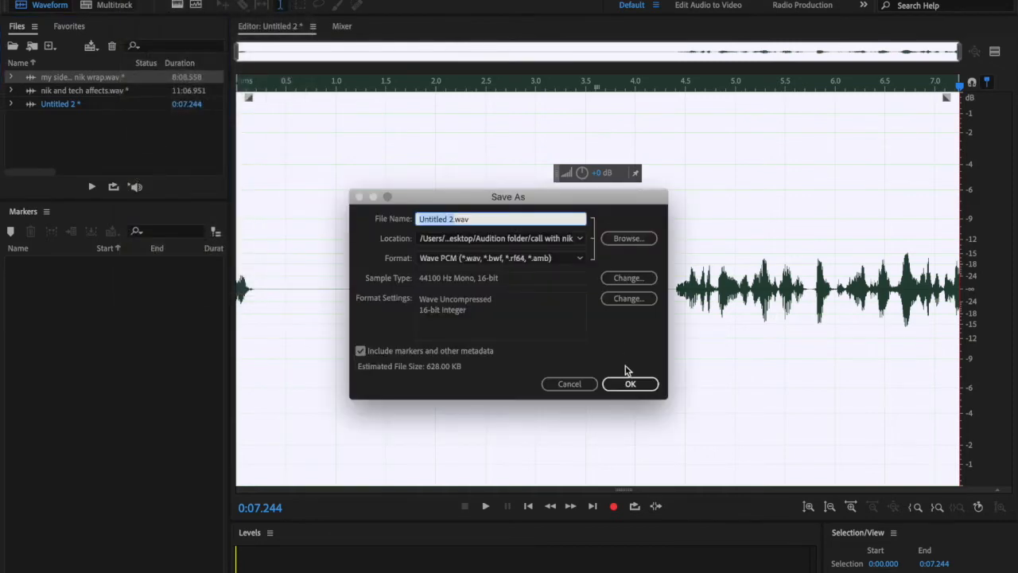
{"action": "left_click", "coordinate": [629, 384]}
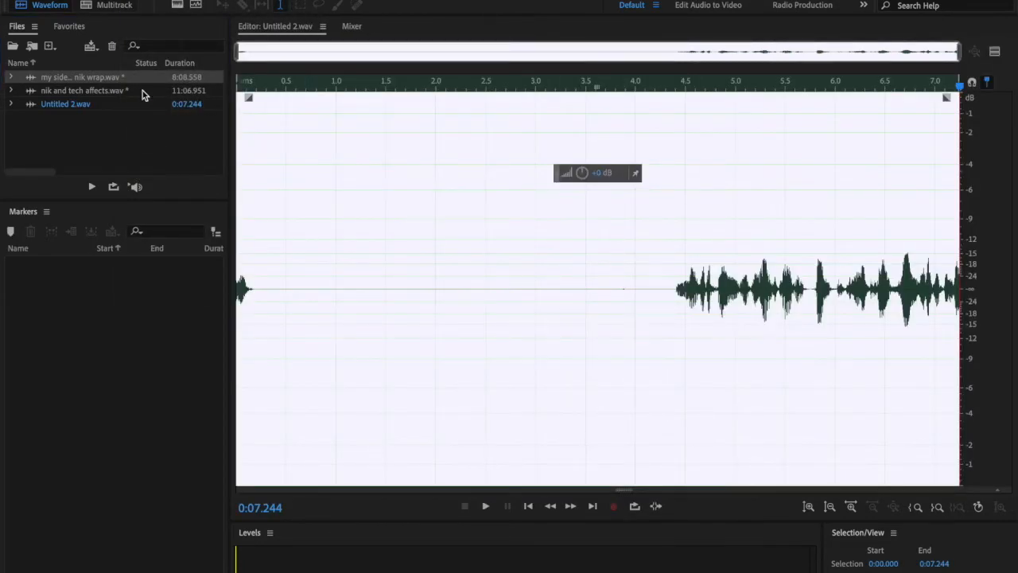
Open my side 1st nik wrap.wav in the editor and save its changes.
{"action": "left_click", "coordinate": [126, 78]}
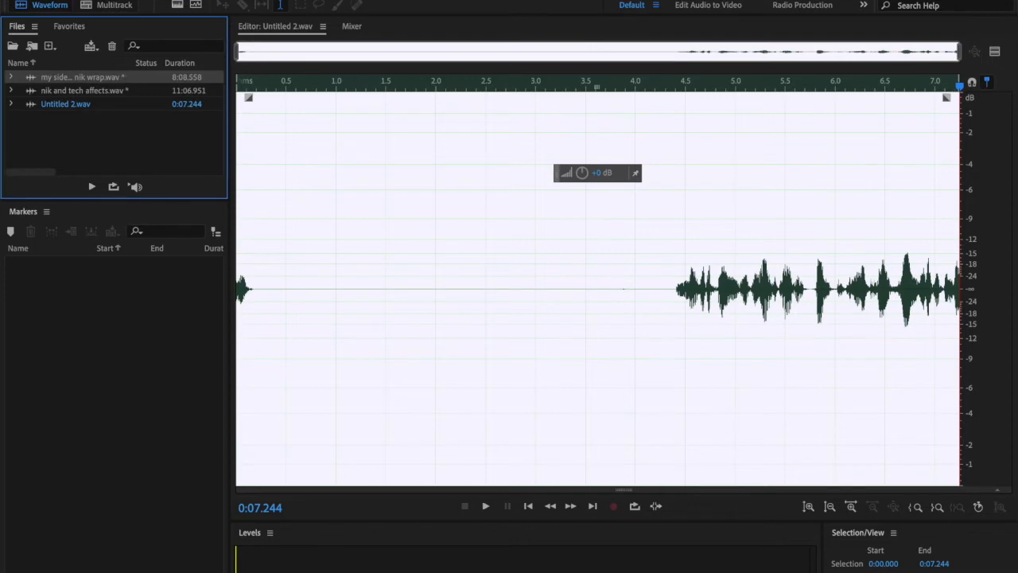
{"action": "left_click", "coordinate": [137, 0]}
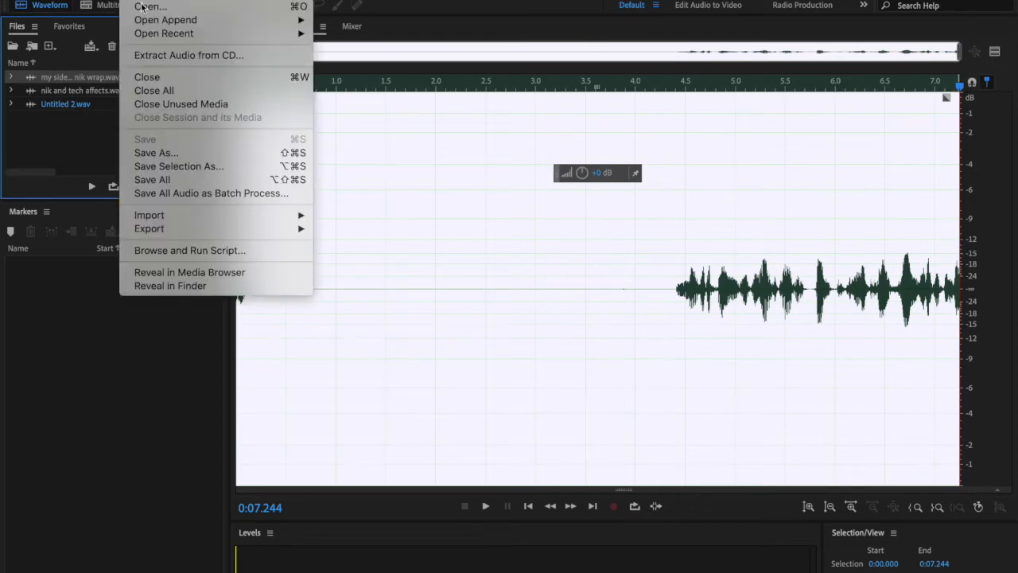
{"action": "left_click", "coordinate": [56, 127]}
{"action": "double_click", "coordinate": [83, 79]}
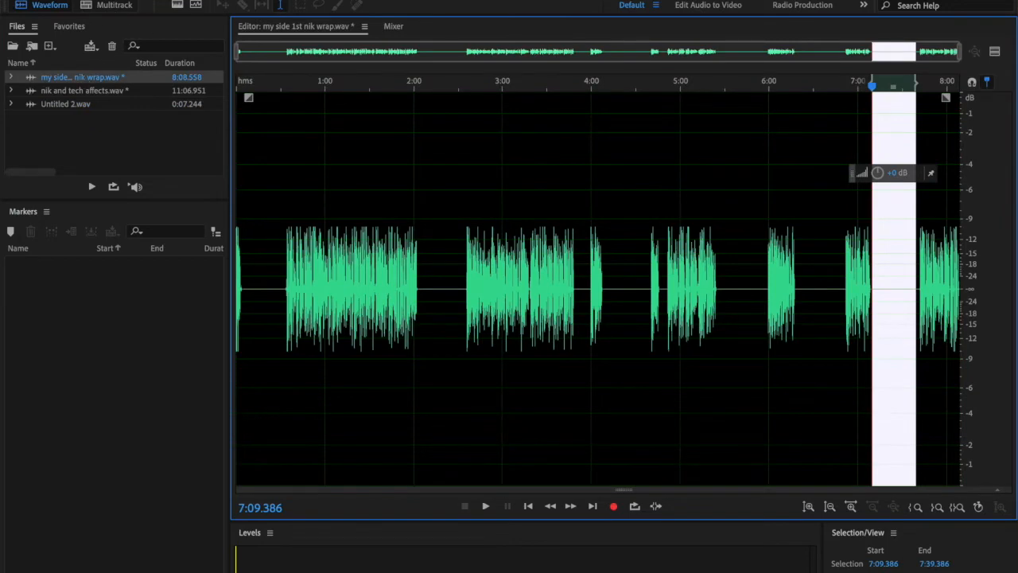
{"action": "left_click", "coordinate": [137, 0]}
{"action": "left_click", "coordinate": [163, 140]}
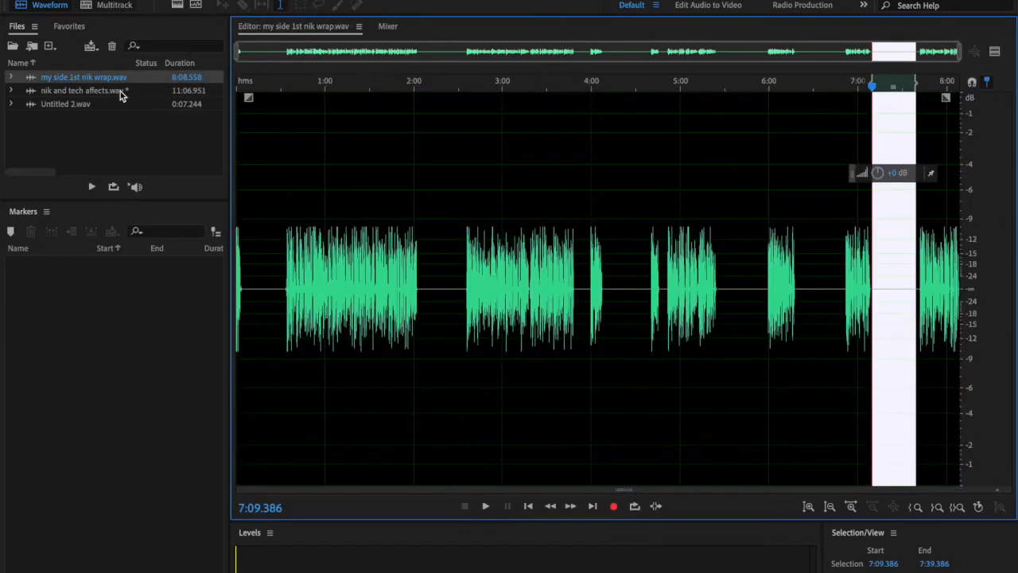
Open nik and tech affects.wav in the editor and save its changes.
{"action": "double_click", "coordinate": [123, 91]}
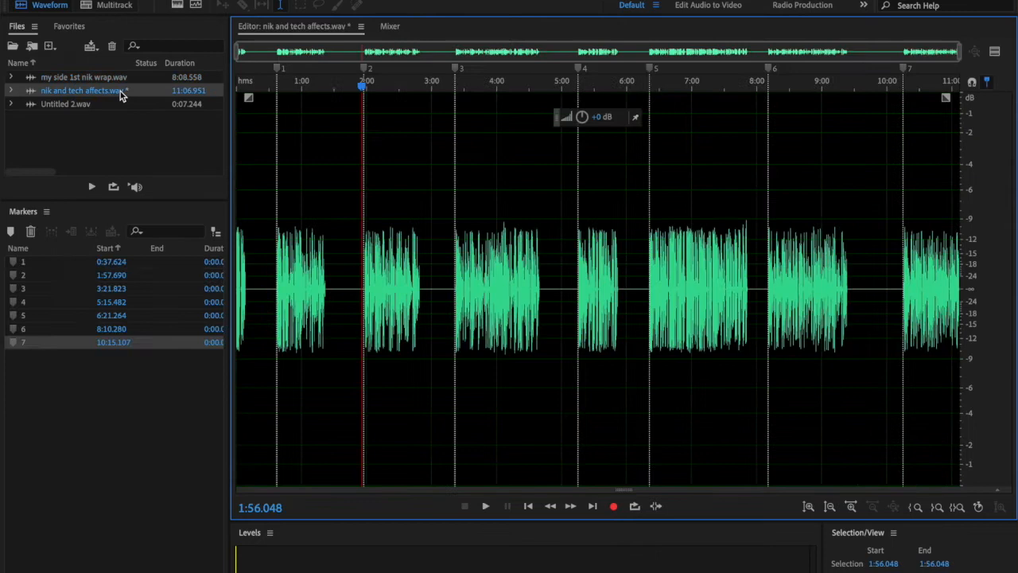
{"action": "left_click", "coordinate": [136, 0]}
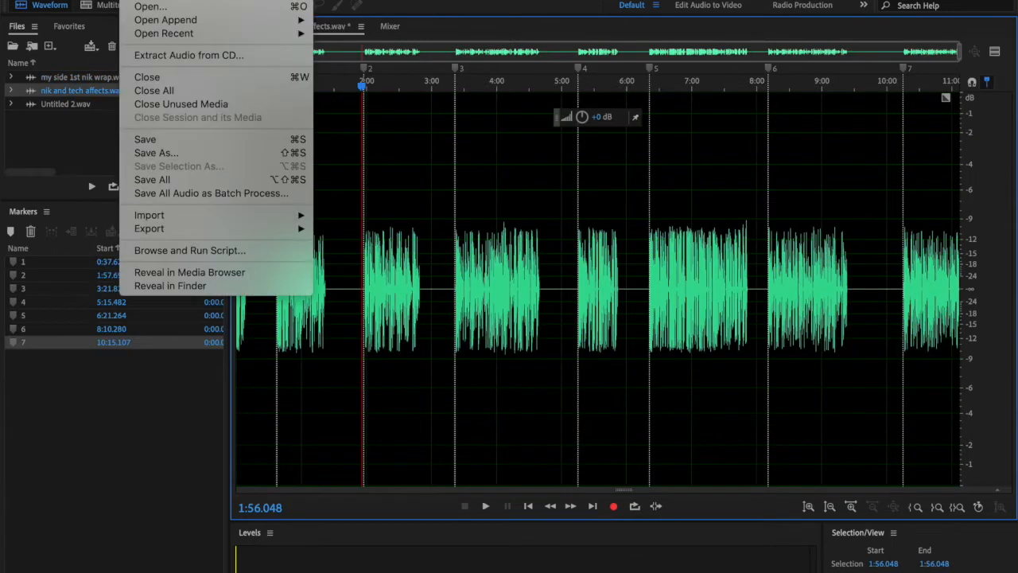
{"action": "left_click", "coordinate": [152, 140]}
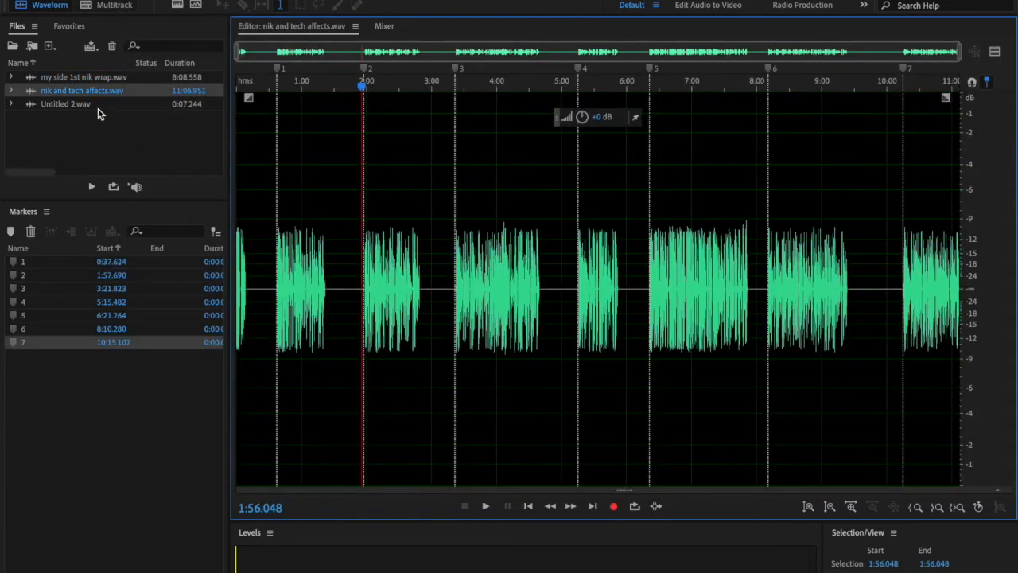
Open Untitled 2.wav and close it so only the two wrap tracks remain.
{"action": "double_click", "coordinate": [94, 107]}
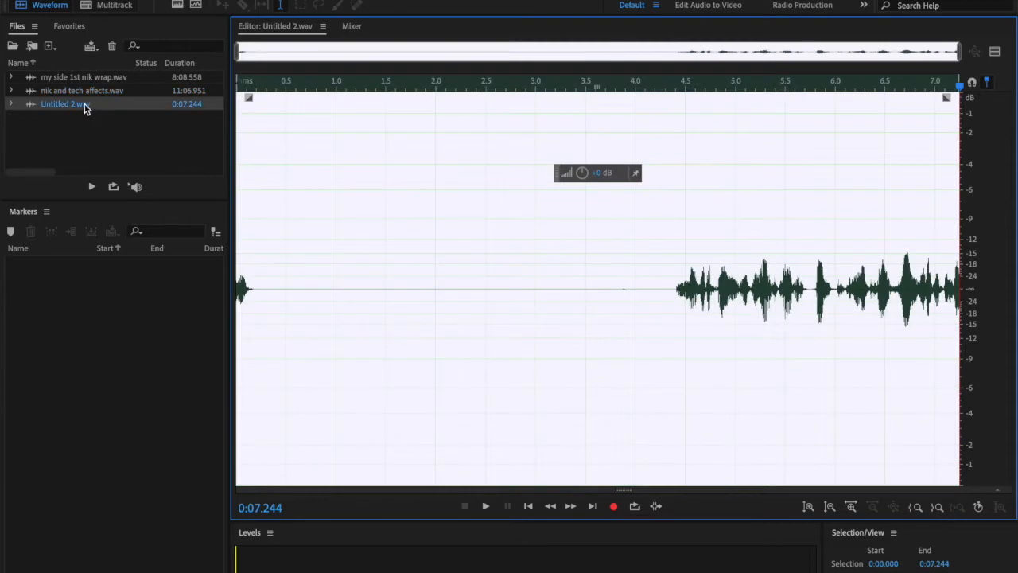
{"action": "left_click", "coordinate": [152, 77]}
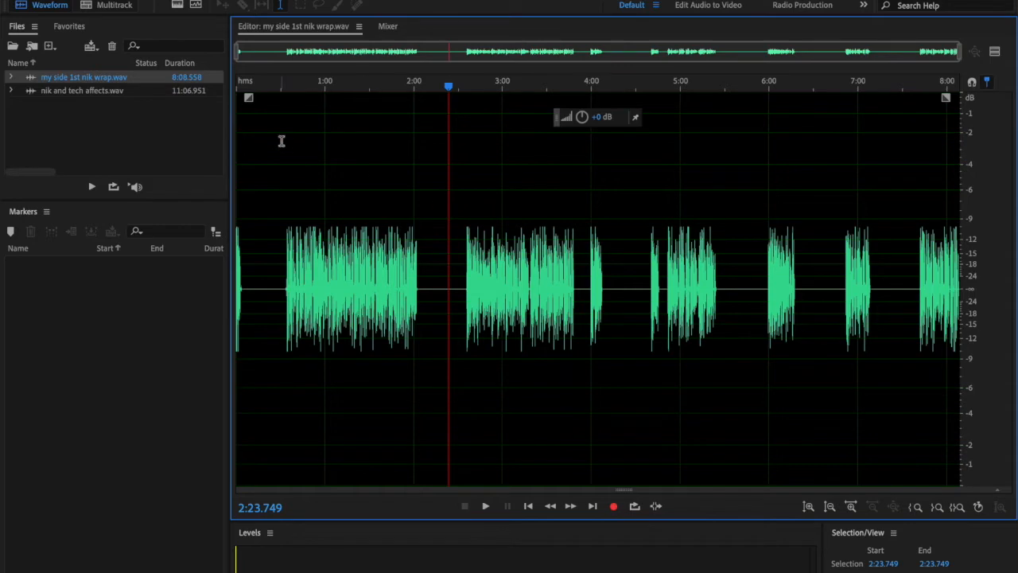
Insert my side 1st nik wrap.wav into a new multitrack session.
{"action": "double_click", "coordinate": [112, 91]}
{"action": "double_click", "coordinate": [110, 80]}
{"action": "right_click", "coordinate": [110, 82]}
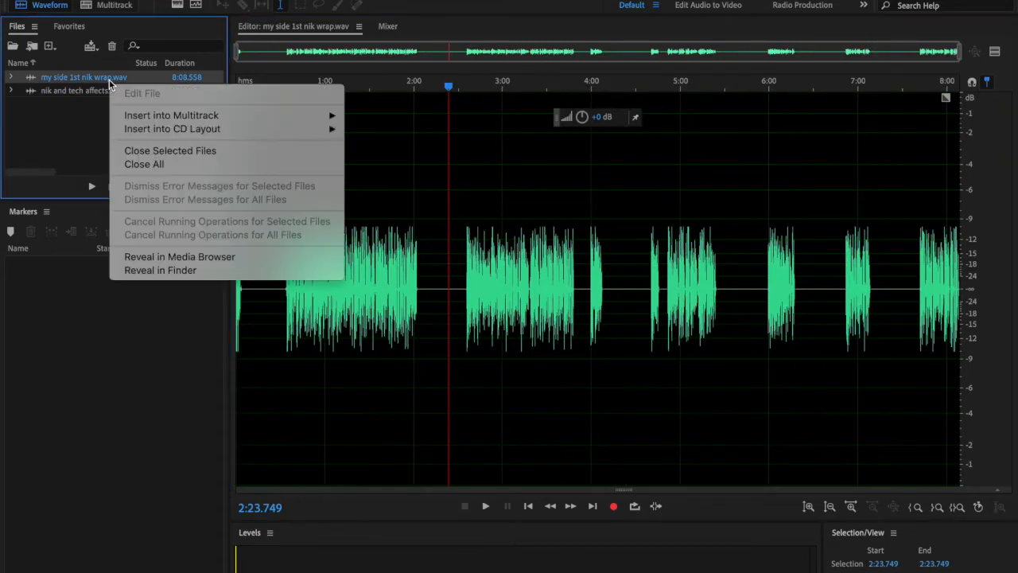
{"action": "mouse_move", "coordinate": [321, 113]}
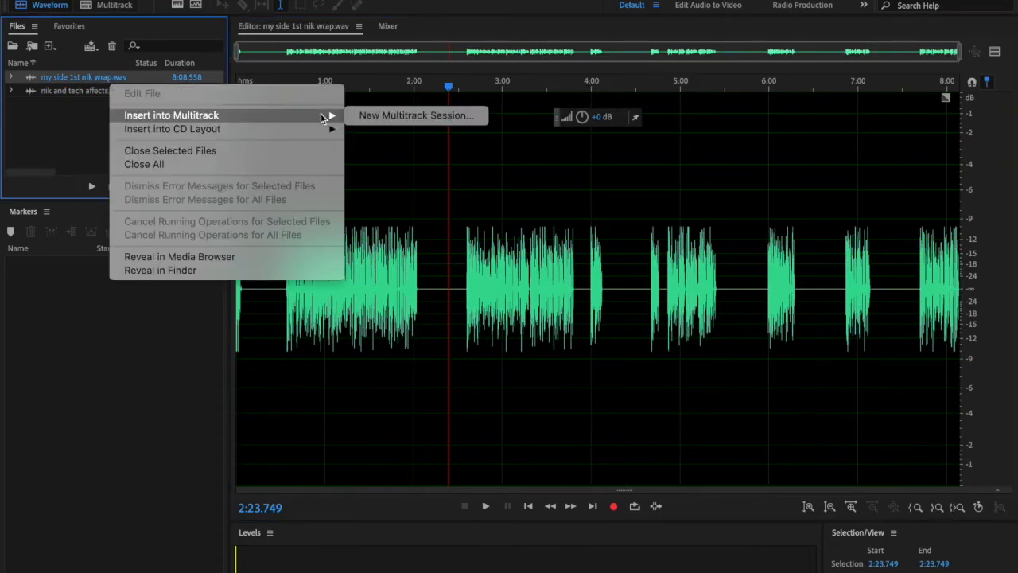
{"action": "left_click", "coordinate": [379, 118]}
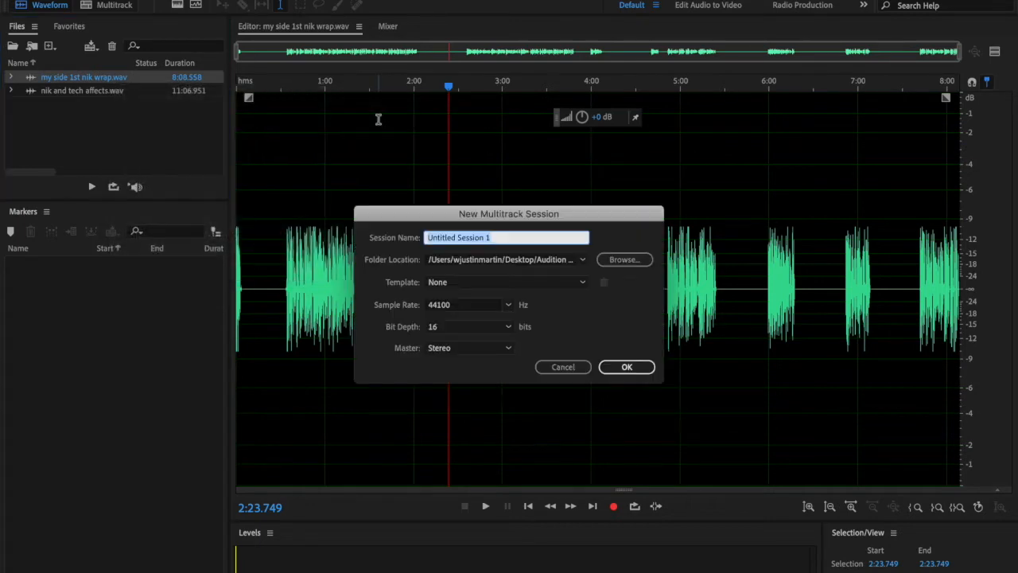
Name the new multitrack session "Nic tech wrap" and choose the call with nik folder as its location.
{"action": "type", "text": "Ni"}
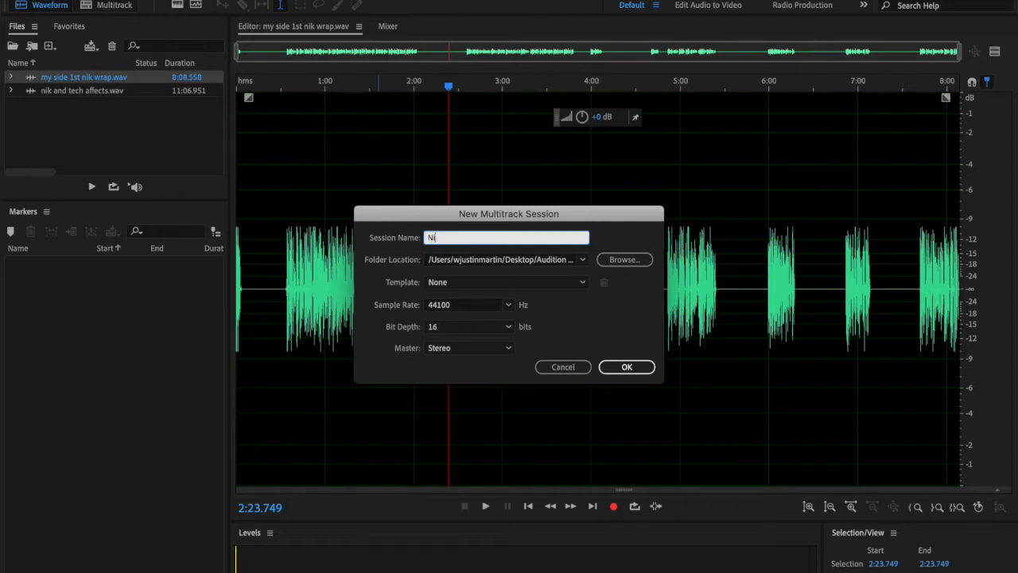
{"action": "type", "text": "c tech wrap"}
{"action": "left_click", "coordinate": [620, 264]}
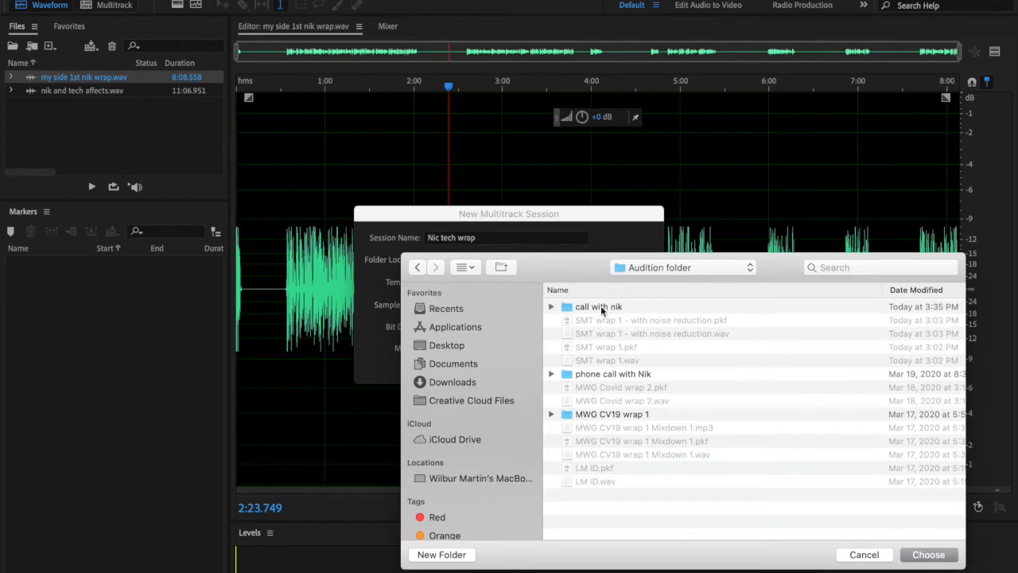
{"action": "left_click", "coordinate": [614, 309]}
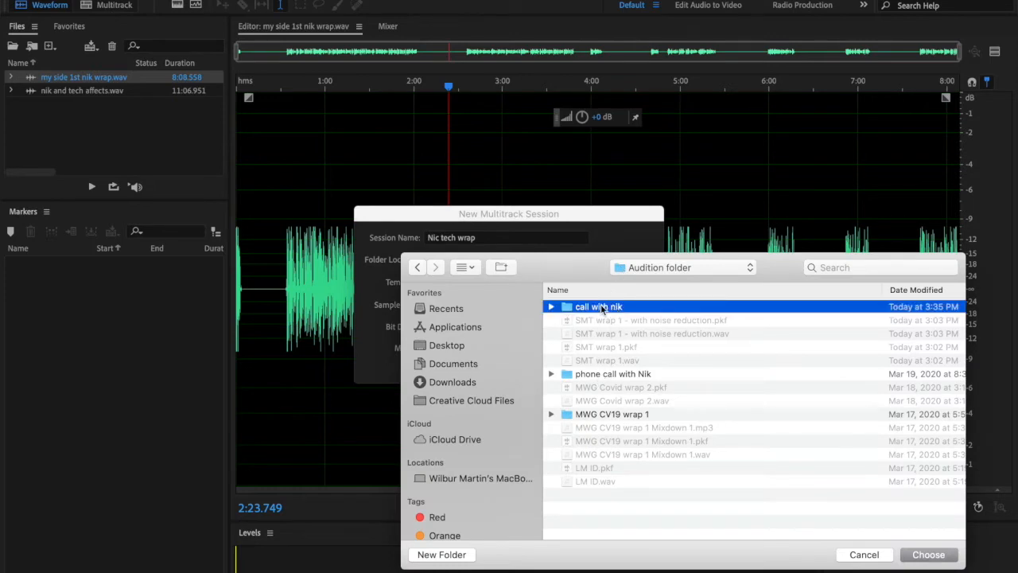
{"action": "left_click", "coordinate": [551, 306]}
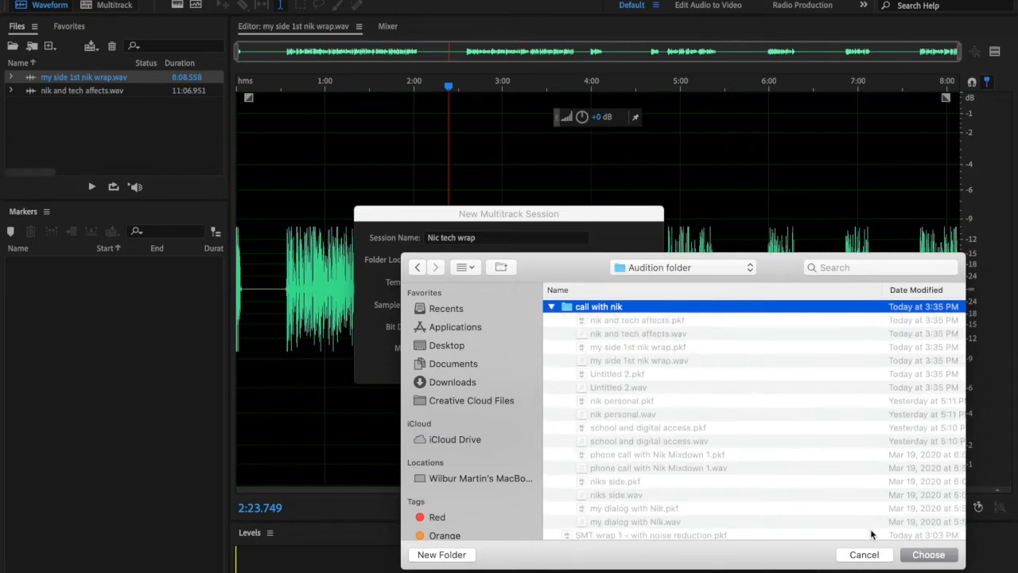
{"action": "left_click", "coordinate": [928, 554]}
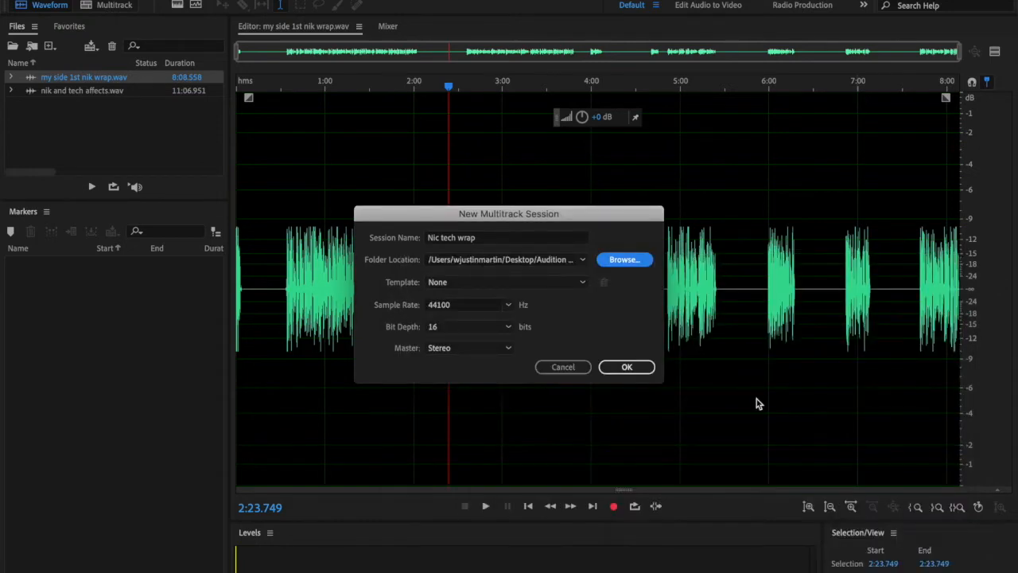
Set the session's master to Mono and create the session.
{"action": "left_click", "coordinate": [508, 353]}
{"action": "left_click", "coordinate": [451, 362]}
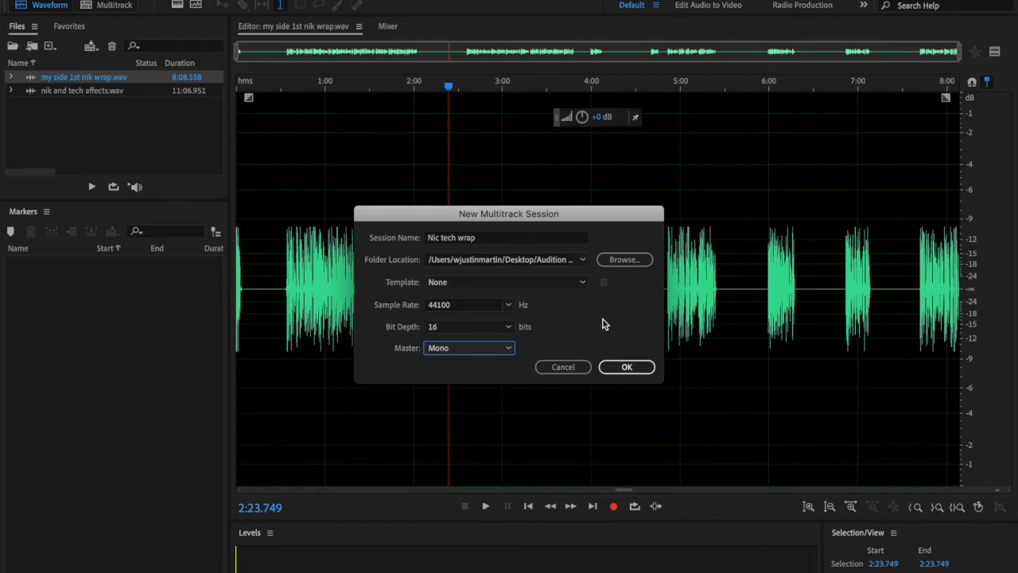
{"action": "left_click", "coordinate": [622, 369]}
{"action": "left_click", "coordinate": [623, 367]}
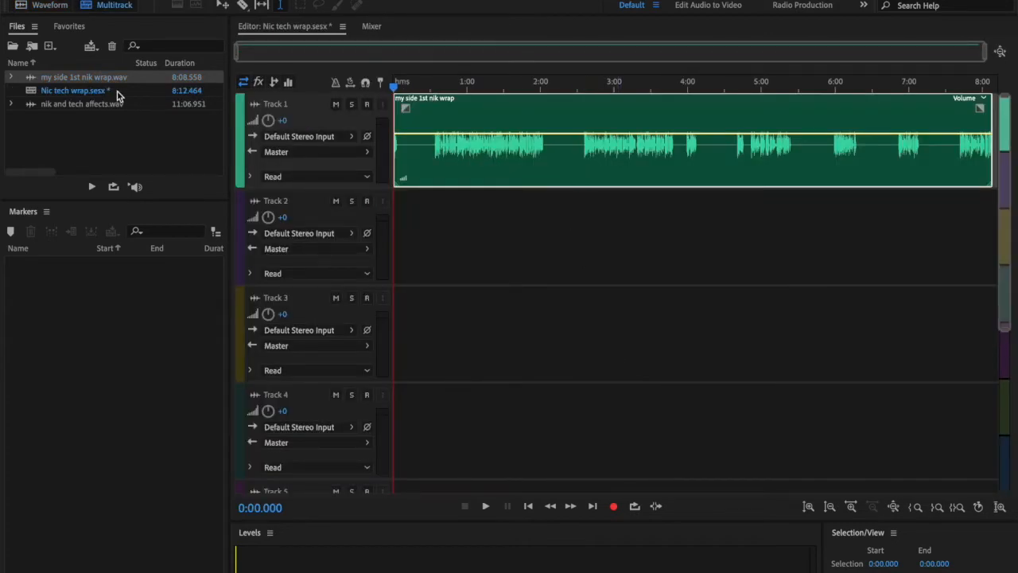
Insert nik and tech affects.wav into the existing Nic tech wrap session.
{"action": "double_click", "coordinate": [98, 106]}
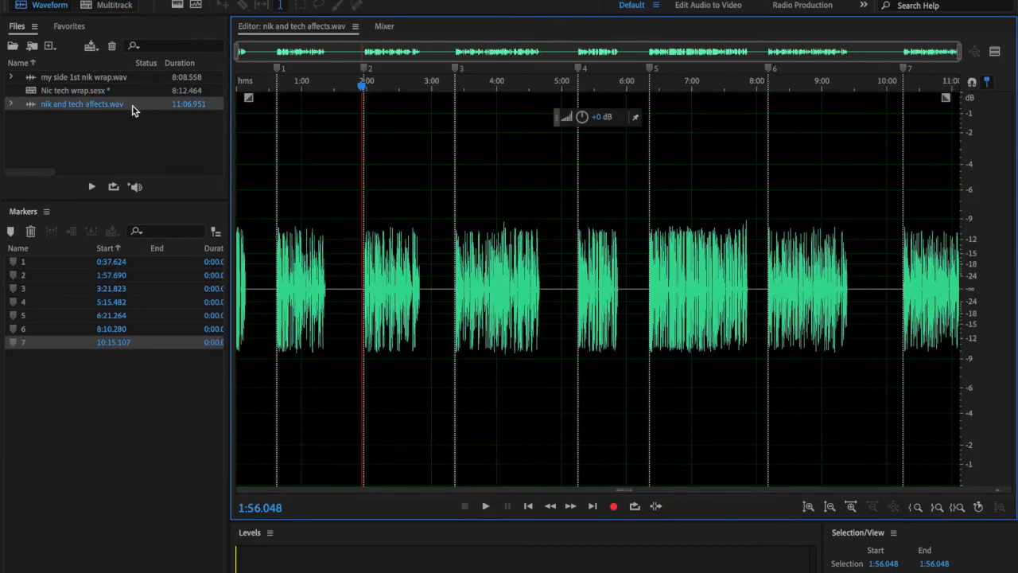
{"action": "right_click", "coordinate": [132, 110]}
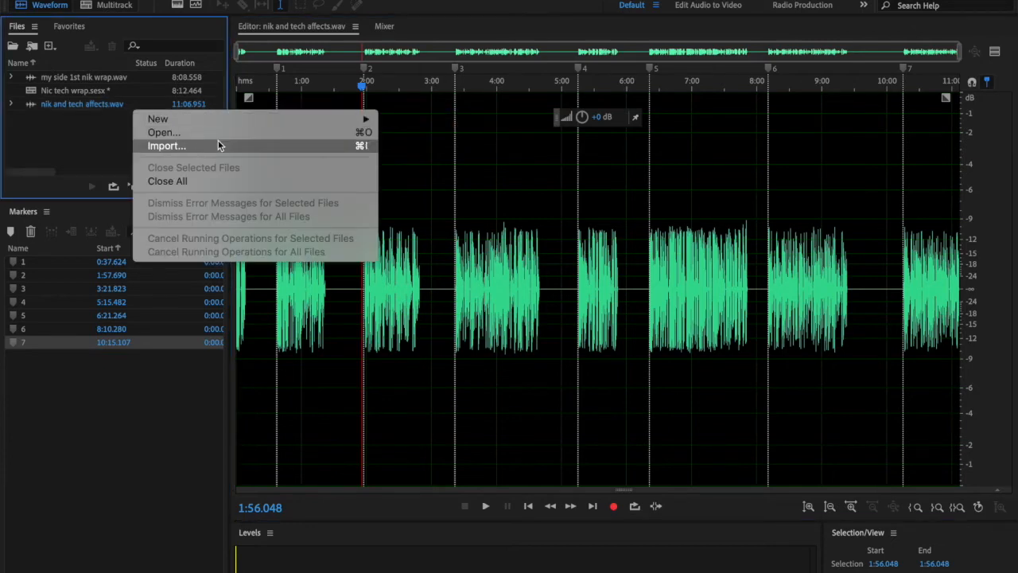
{"action": "left_click", "coordinate": [98, 95]}
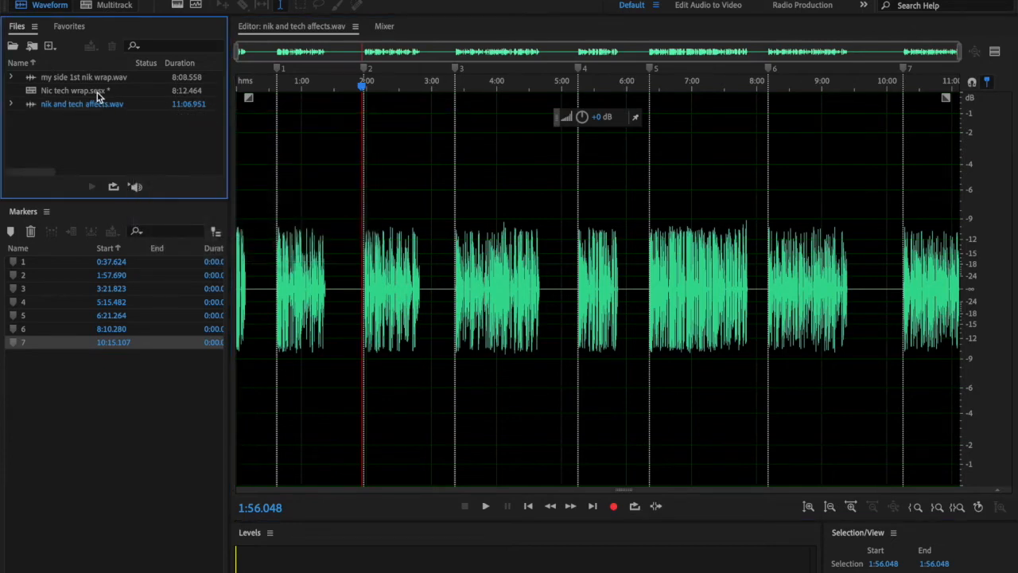
{"action": "left_click", "coordinate": [97, 94]}
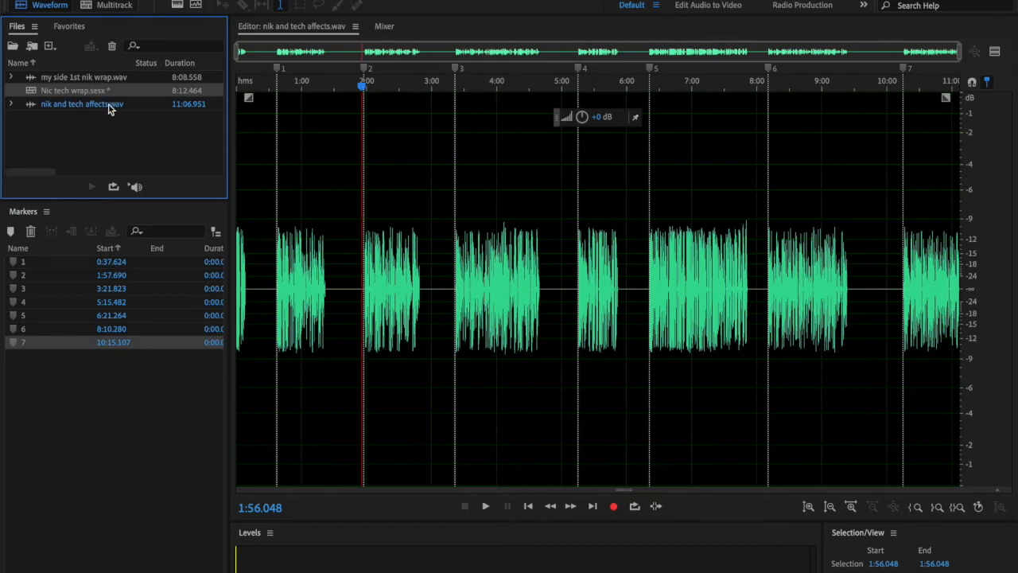
{"action": "left_click", "coordinate": [114, 107]}
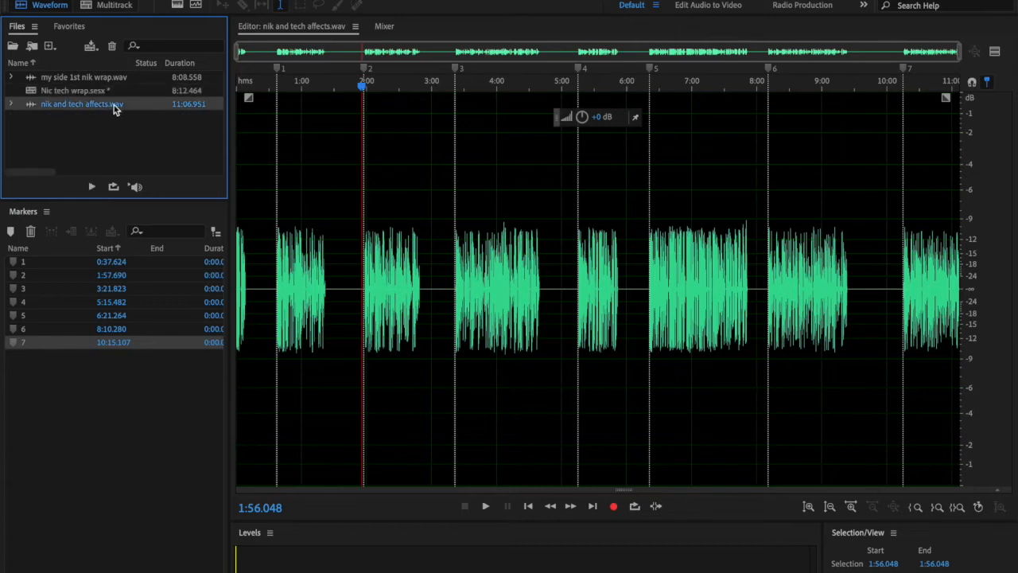
{"action": "right_click", "coordinate": [114, 108]}
{"action": "mouse_move", "coordinate": [231, 139]}
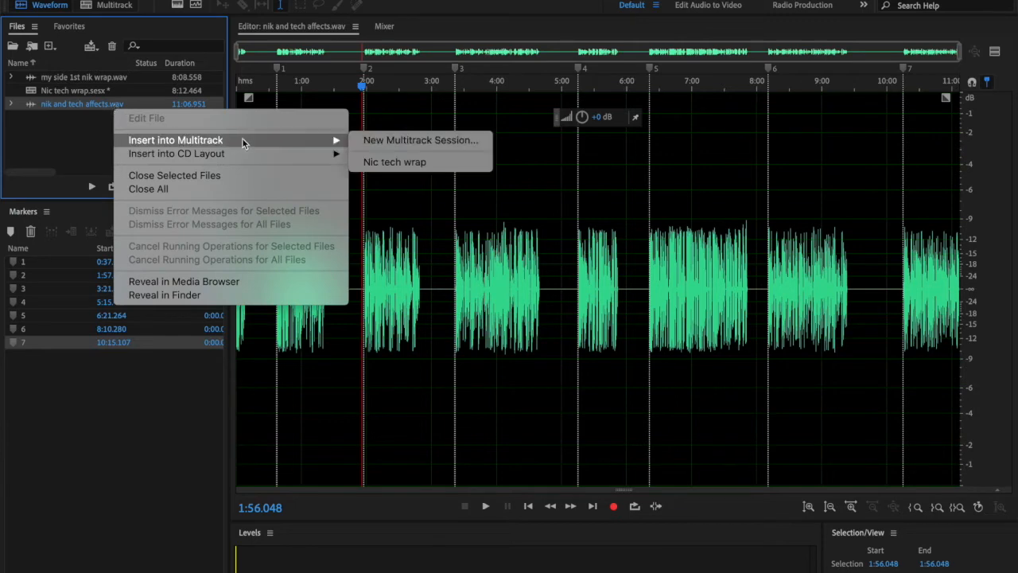
{"action": "left_click", "coordinate": [367, 162]}
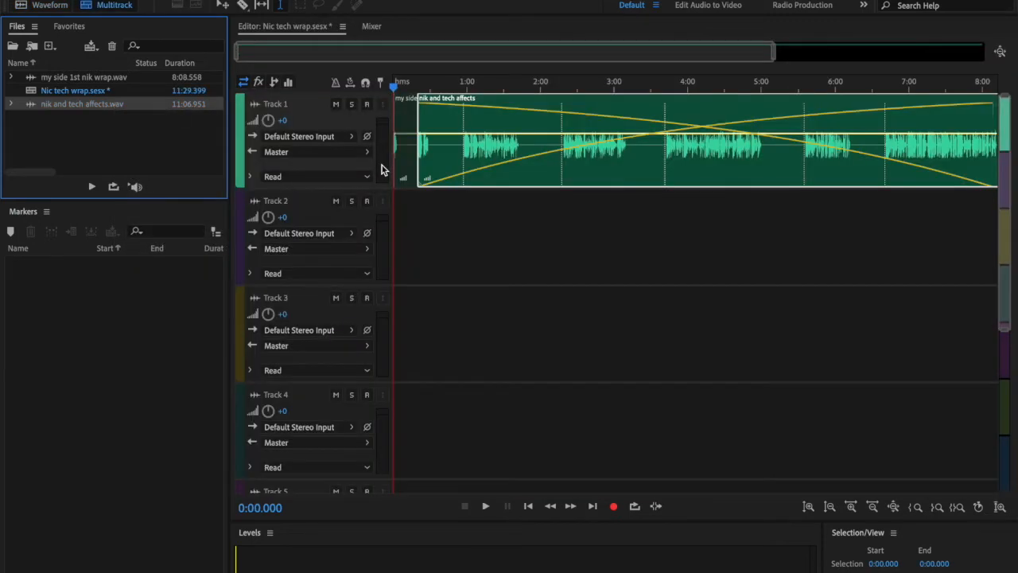
Try moving the overlapping clips from Track 1 to Track 2, and delete both from the session.
{"action": "left_click_drag", "start_coordinate": [606, 169], "coordinate": [600, 244]}
{"action": "left_click_drag", "start_coordinate": [647, 179], "coordinate": [649, 217]}
{"action": "left_click_drag", "start_coordinate": [568, 214], "coordinate": [541, 152]}
{"action": "left_click_drag", "start_coordinate": [444, 144], "coordinate": [464, 149]}
{"action": "left_click", "coordinate": [515, 146]}
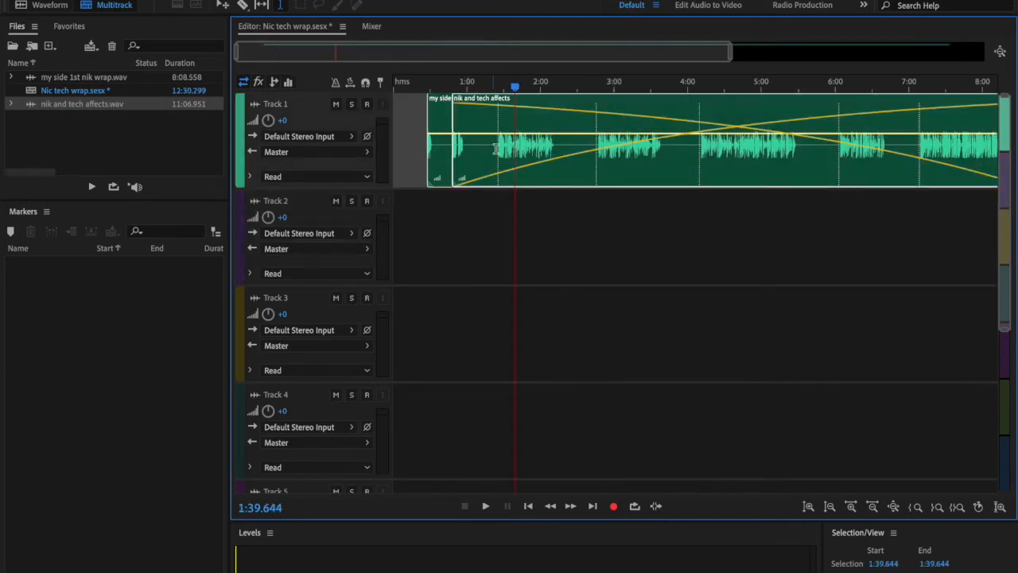
{"action": "left_click_drag", "start_coordinate": [660, 125], "coordinate": [659, 222]}
{"action": "right_click", "coordinate": [658, 225]}
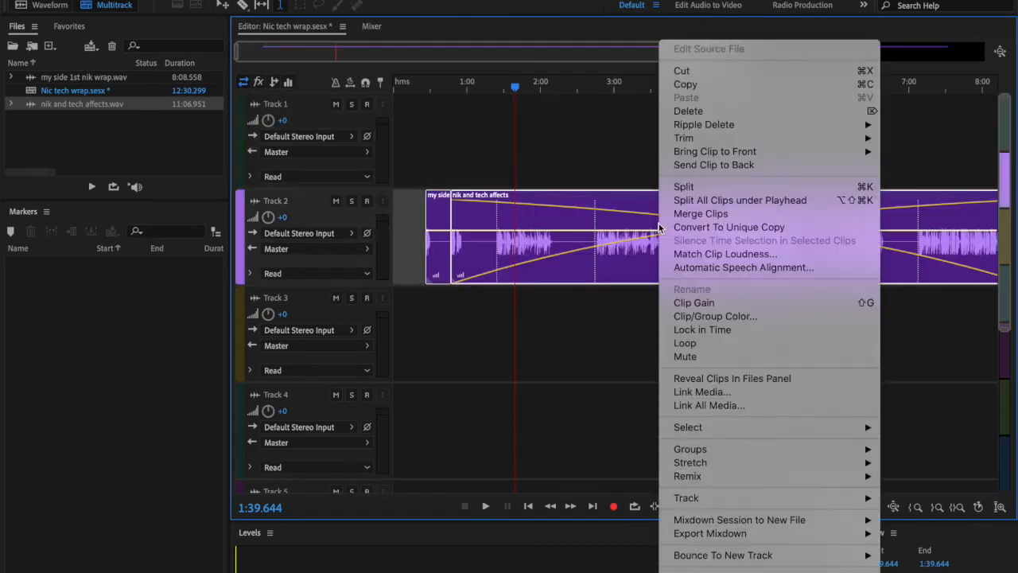
{"action": "left_click", "coordinate": [703, 112]}
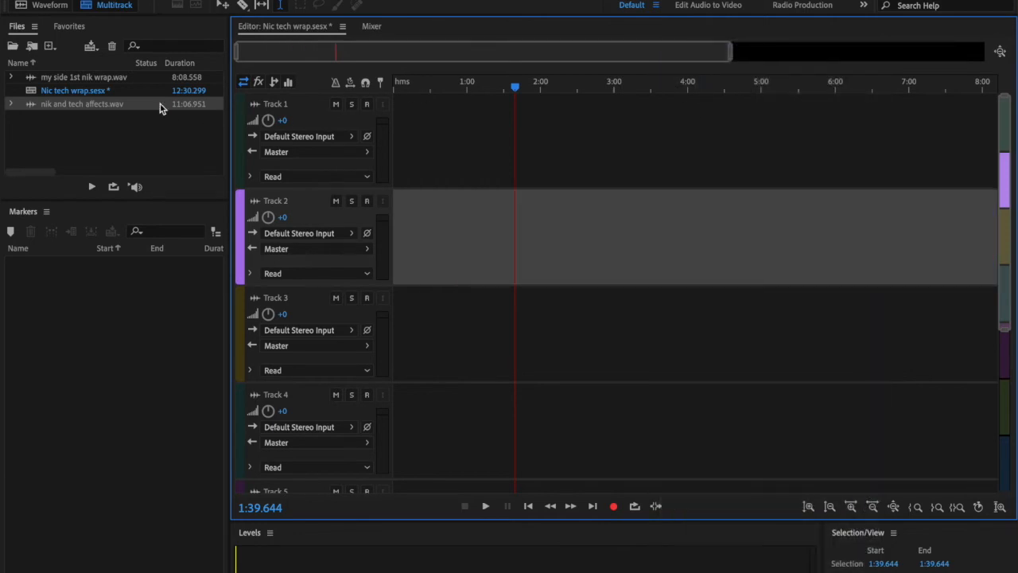
Place my side 1st nik wrap.wav at the start of Track 1 and nik and tech affects.wav at the start of Track 2.
{"action": "left_click_drag", "start_coordinate": [123, 80], "coordinate": [380, 145]}
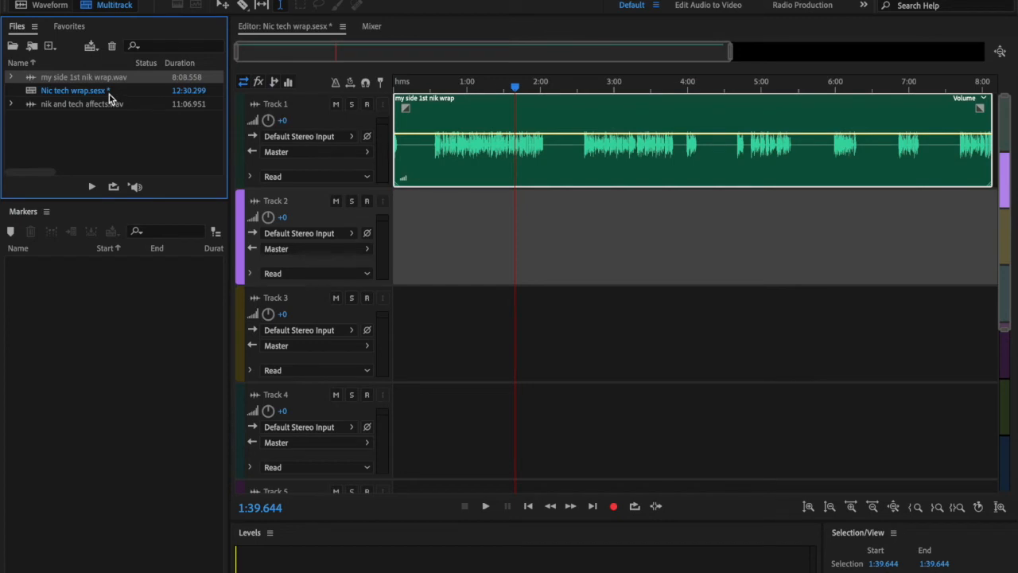
{"action": "left_click_drag", "start_coordinate": [104, 107], "coordinate": [326, 262]}
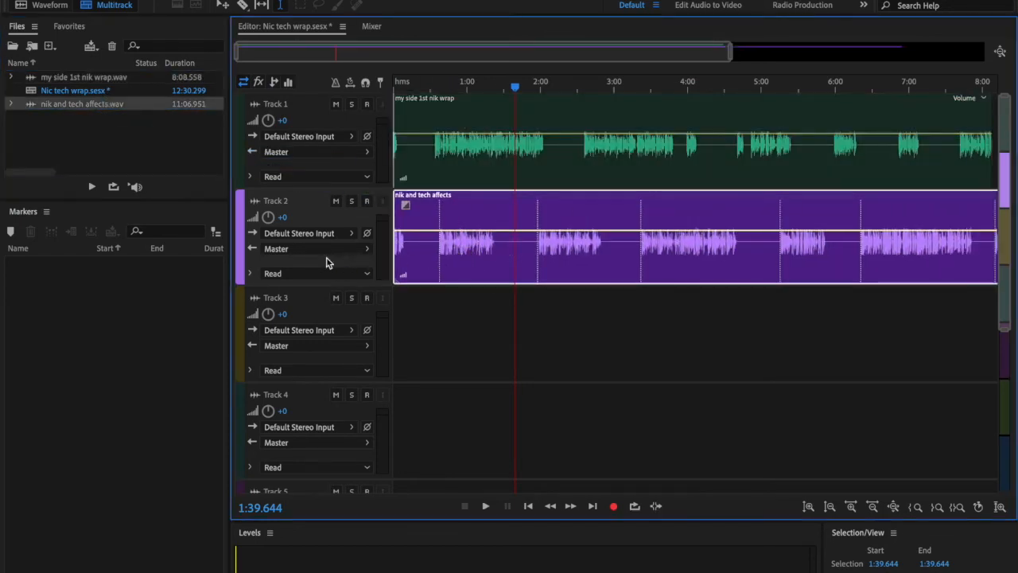
Play the opening, place the voice clip at the start of Track 1, and shift the interview clip to begin at about 5 seconds.
{"action": "left_click_drag", "start_coordinate": [432, 167], "coordinate": [365, 177]}
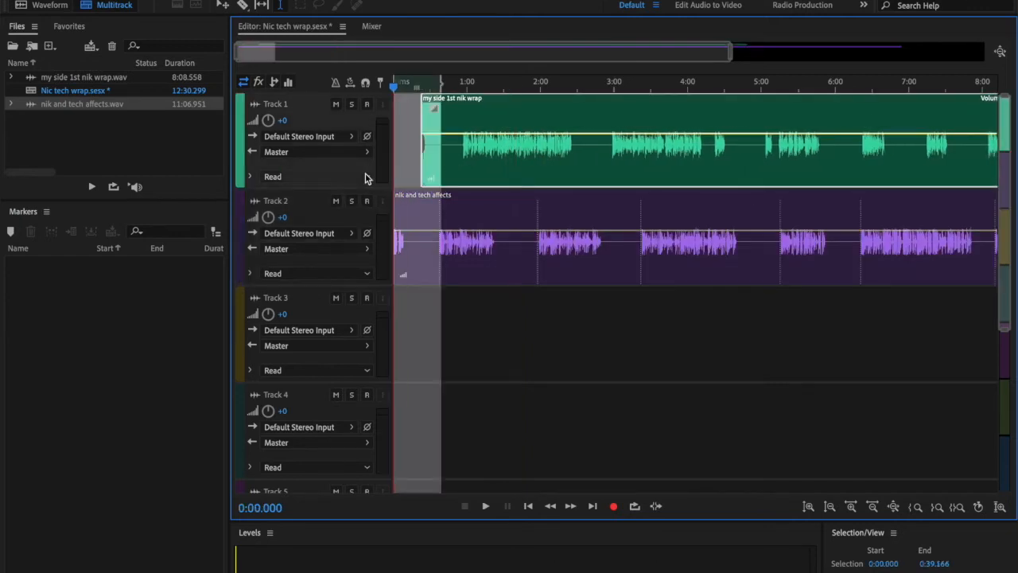
{"action": "left_click", "coordinate": [959, 507]}
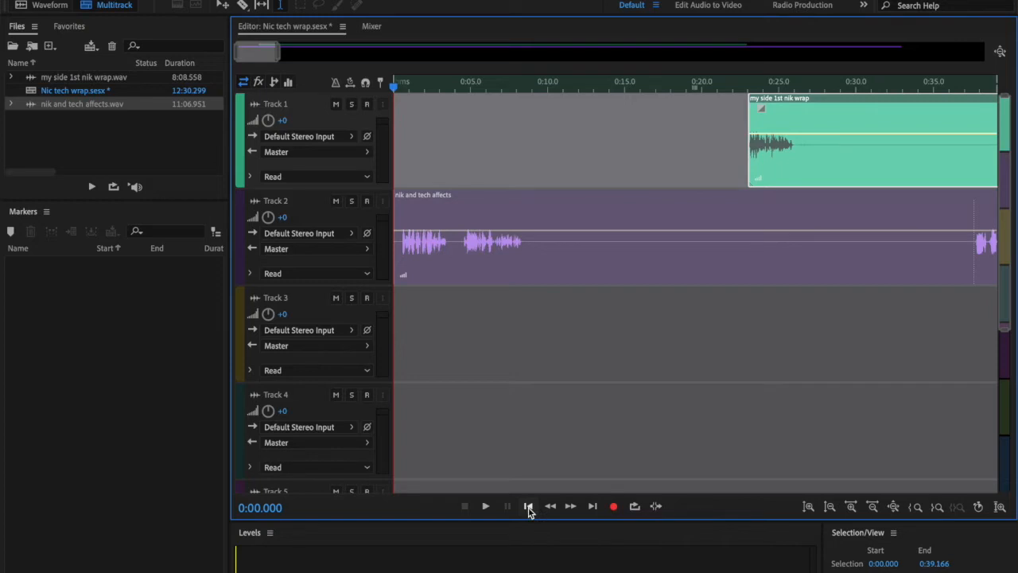
{"action": "key", "text": "space"}
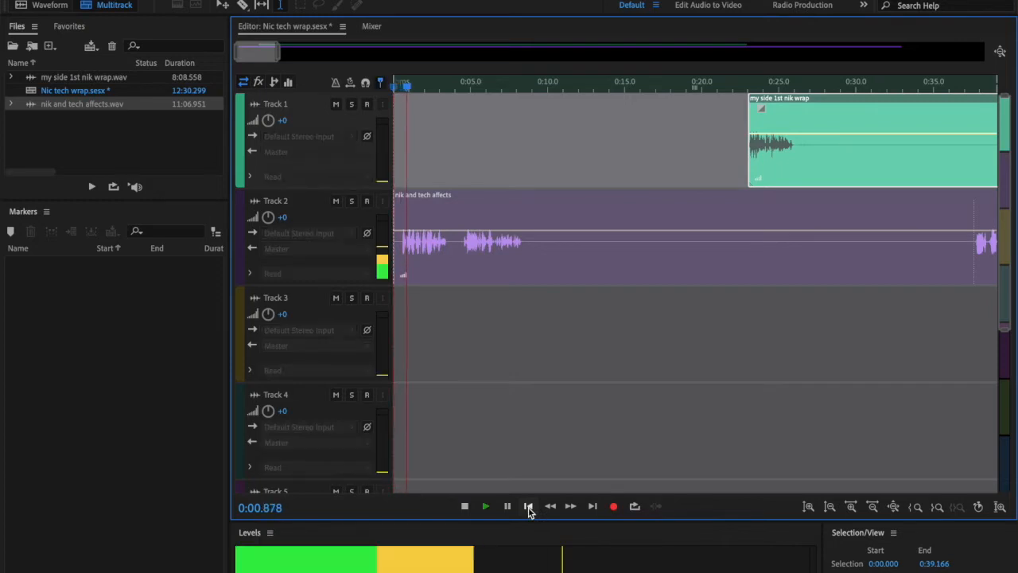
{"action": "left_click_drag", "start_coordinate": [802, 174], "coordinate": [609, 180]}
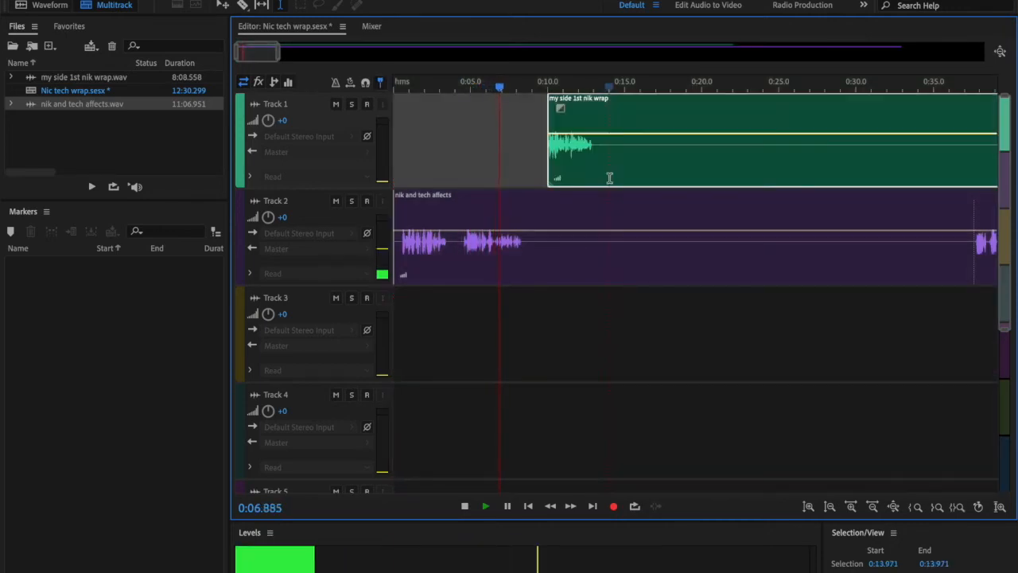
{"action": "key", "text": "space"}
{"action": "left_click_drag", "start_coordinate": [555, 220], "coordinate": [770, 233]}
{"action": "left_click_drag", "start_coordinate": [743, 168], "coordinate": [534, 164]}
{"action": "left_click_drag", "start_coordinate": [692, 215], "coordinate": [559, 220]}
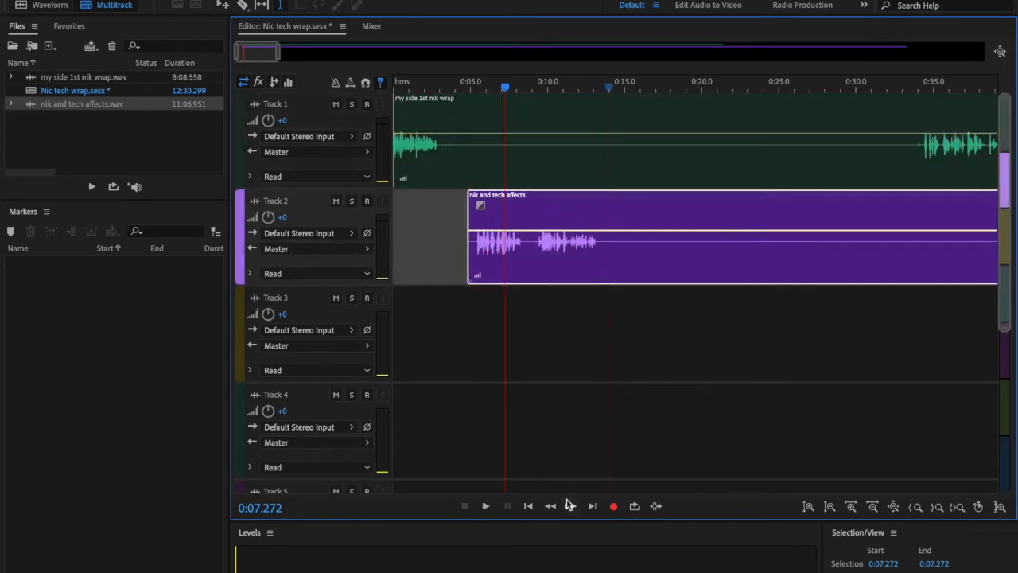
Play the session from the beginning and move the Track 2 interview clip earlier to start at about 3 seconds.
{"action": "left_click", "coordinate": [528, 507]}
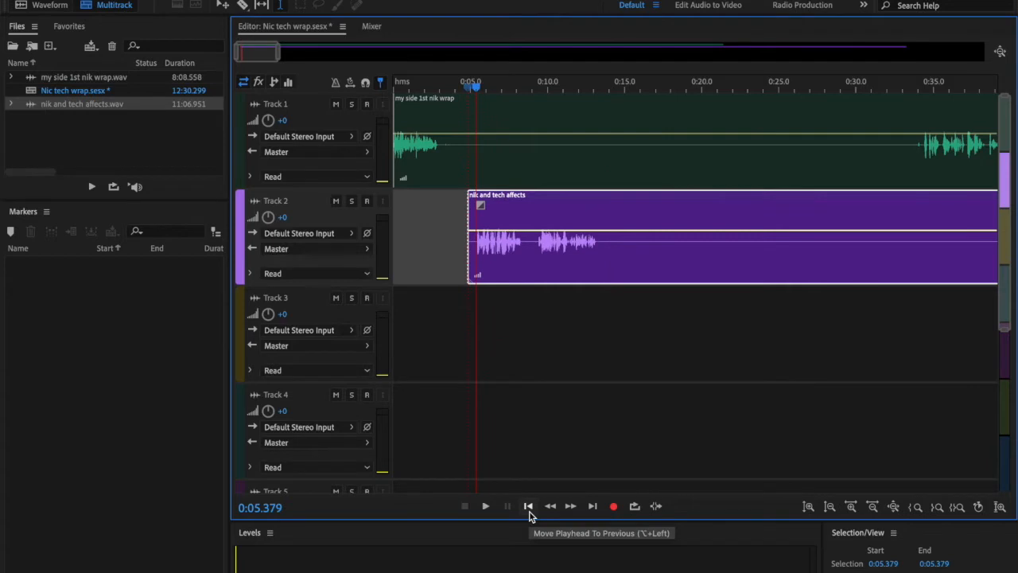
{"action": "left_click", "coordinate": [528, 506]}
{"action": "left_click", "coordinate": [528, 507]}
{"action": "key", "text": "space"}
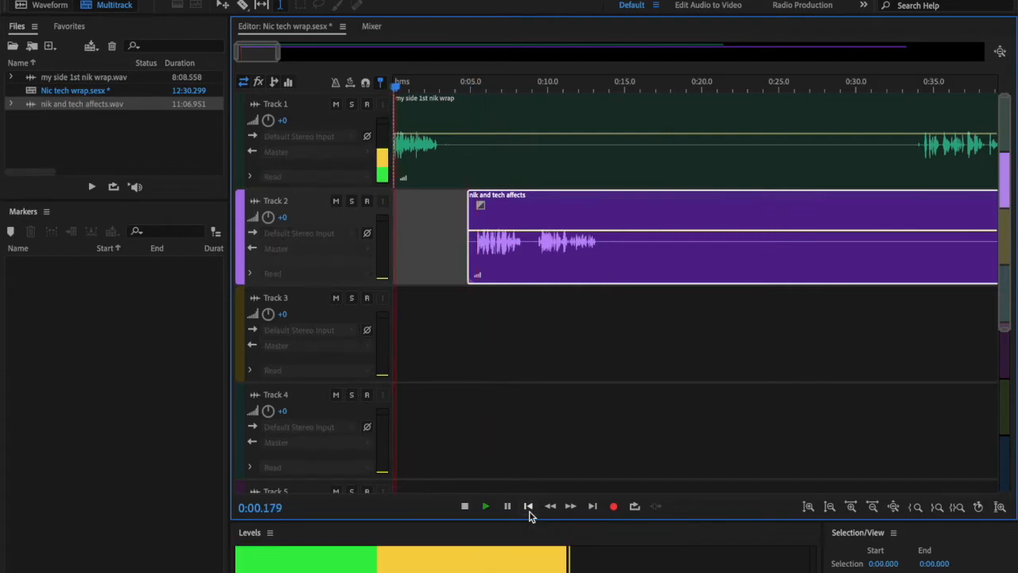
{"action": "left_click_drag", "start_coordinate": [644, 268], "coordinate": [617, 271]}
{"action": "key", "text": "space"}
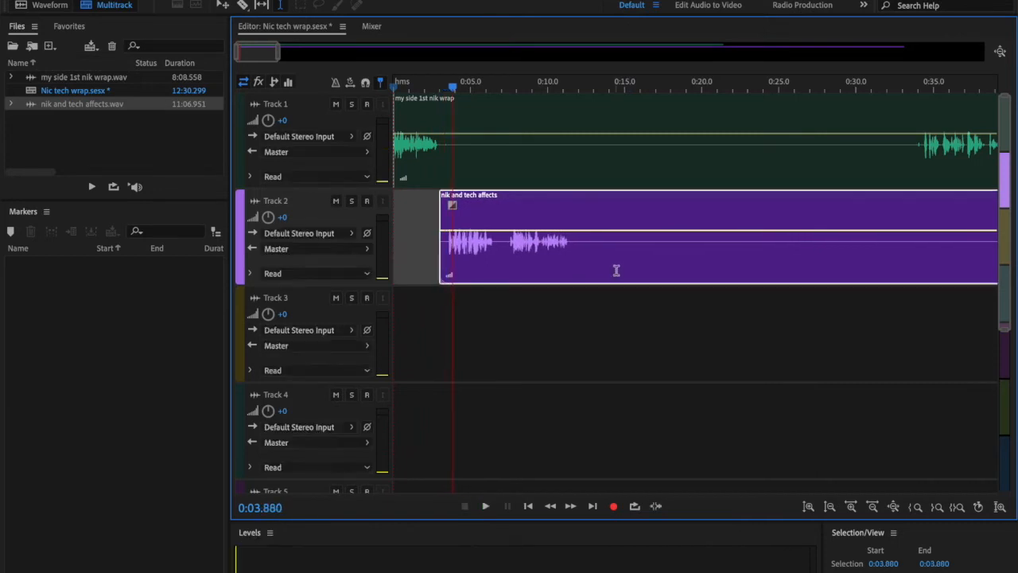
Replay the handover from voice to interview and nudge the Track 2 clip earlier to start at about 2.5 seconds.
{"action": "left_click", "coordinate": [430, 262]}
{"action": "key", "text": "space"}
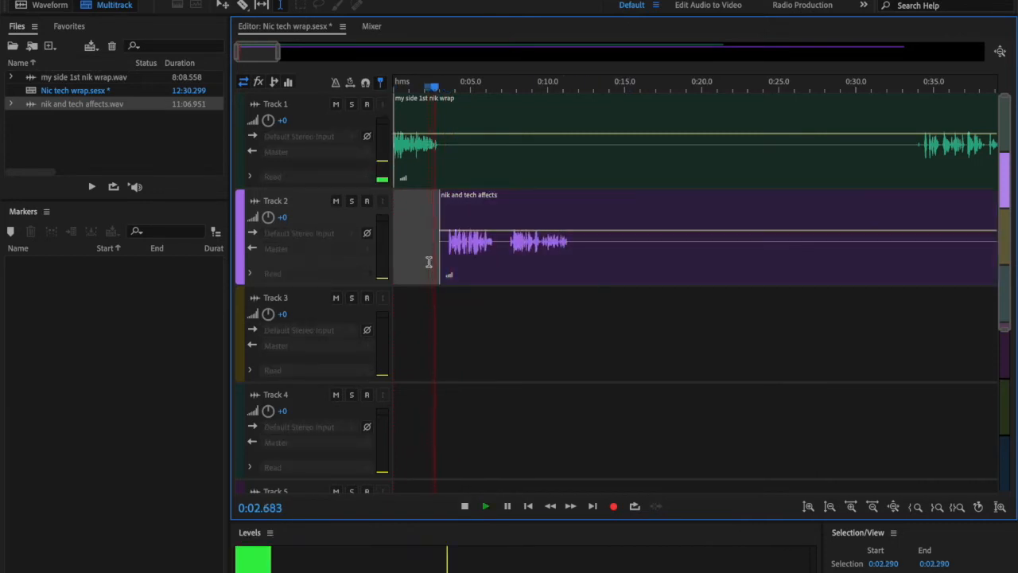
{"action": "key", "text": "space"}
{"action": "left_click_drag", "start_coordinate": [571, 271], "coordinate": [557, 263]}
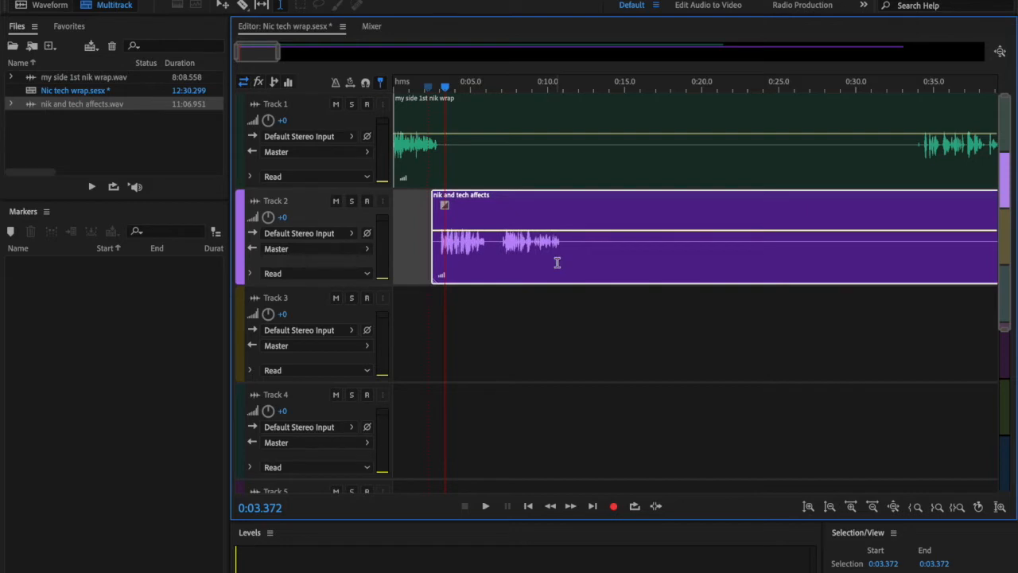
Play back the opening exchange from about 1 to 11 seconds to check the timing between both tracks.
{"action": "left_click", "coordinate": [407, 247]}
{"action": "key", "text": "space"}
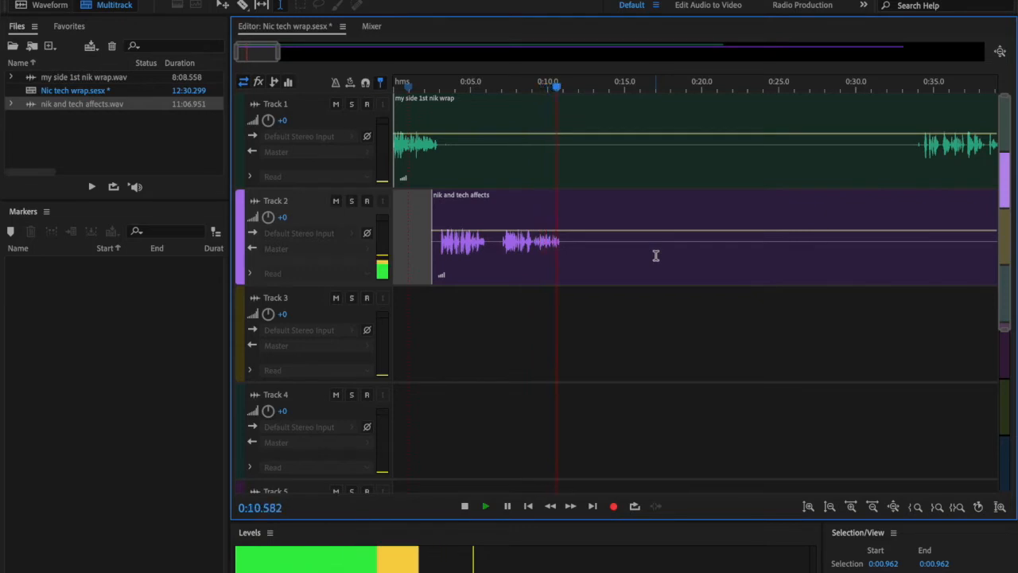
{"action": "key", "text": "space"}
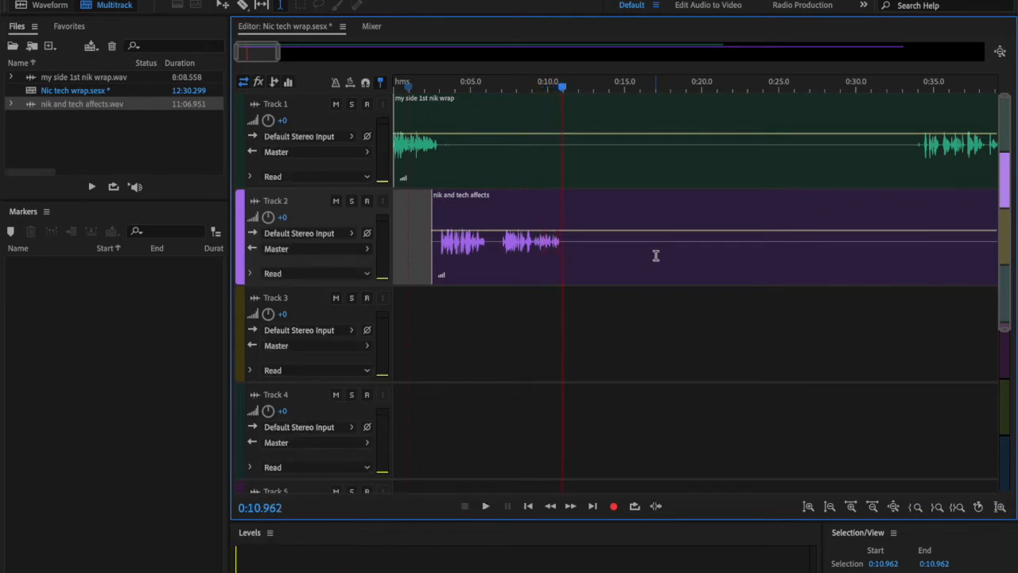
Delete the silent stretch of the Track 1 voice clip from 0:05.130 to 0:29.272.
{"action": "left_click", "coordinate": [566, 159]}
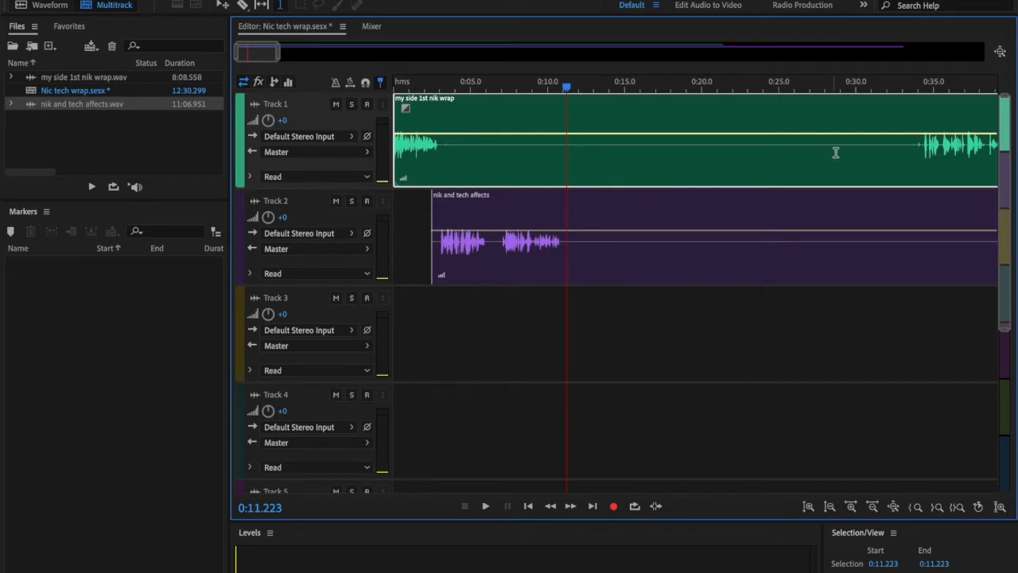
{"action": "left_click_drag", "start_coordinate": [844, 155], "coordinate": [472, 179]}
{"action": "right_click", "coordinate": [580, 159]}
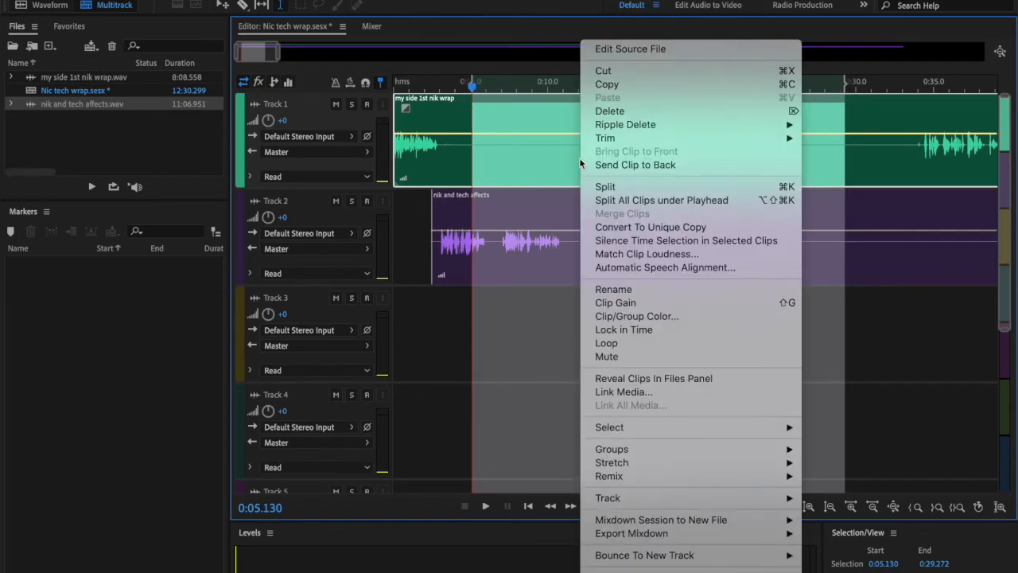
{"action": "left_click", "coordinate": [609, 112]}
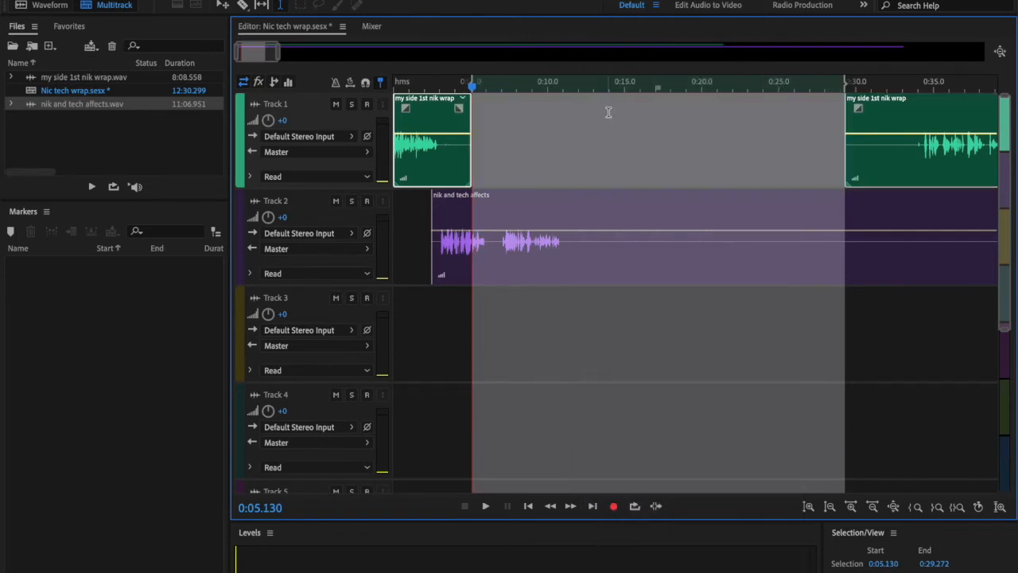
Move the remaining Track 1 voice clip earlier to about 6 seconds so its speech follows the interview's first answer.
{"action": "left_click", "coordinate": [875, 162]}
{"action": "left_click_drag", "start_coordinate": [811, 156], "coordinate": [555, 174]}
{"action": "left_click", "coordinate": [916, 164]}
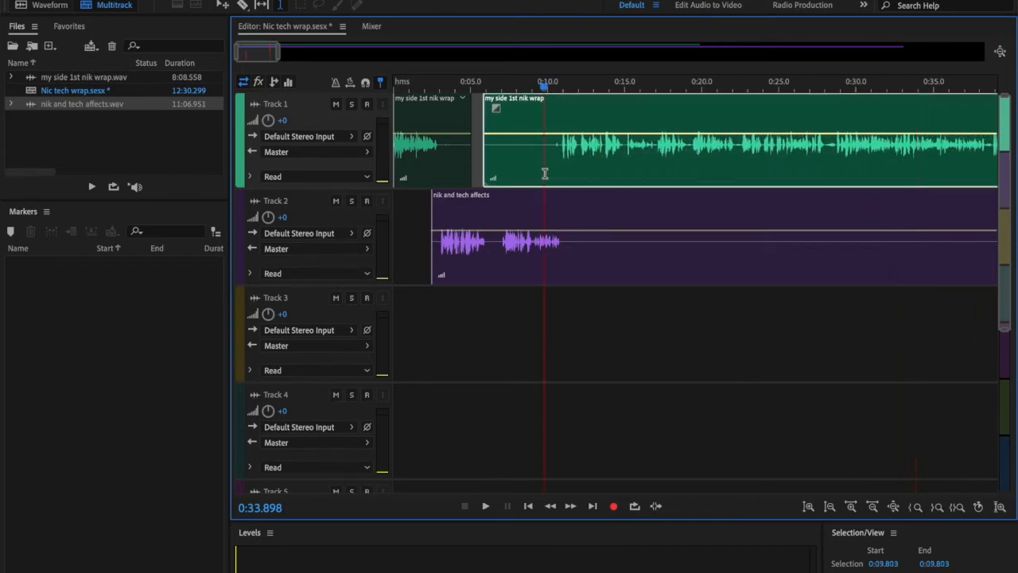
Play back the handover from interview to voice from 0:09.803 to about 0:21 to check its timing.
{"action": "key", "text": "space"}
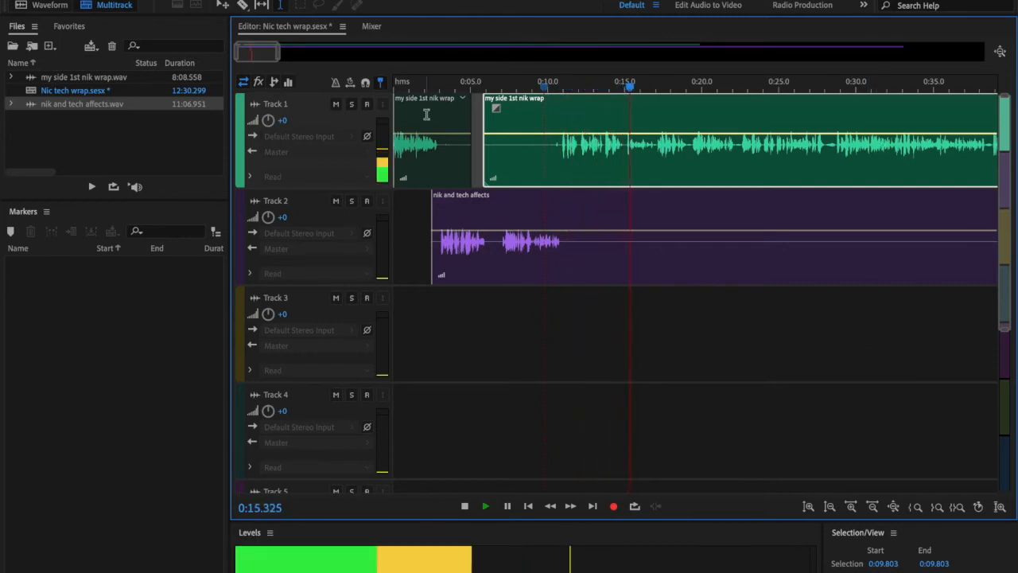
{"action": "left_click_drag", "start_coordinate": [260, 52], "coordinate": [283, 53]}
{"action": "key", "text": "space"}
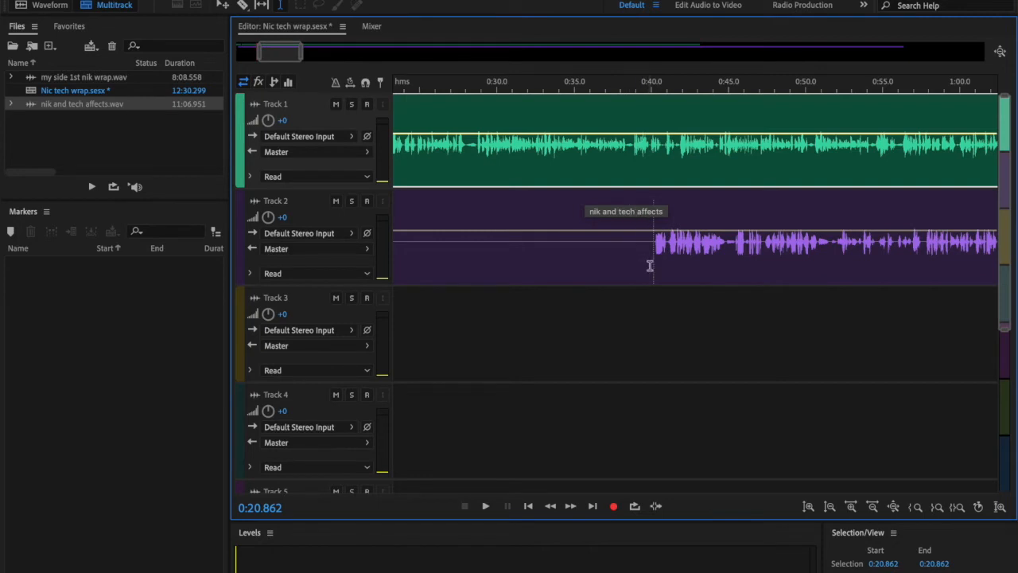
Split the Track 2 interview clip at 0:40.087, just before its next answer begins.
{"action": "left_click", "coordinate": [653, 266]}
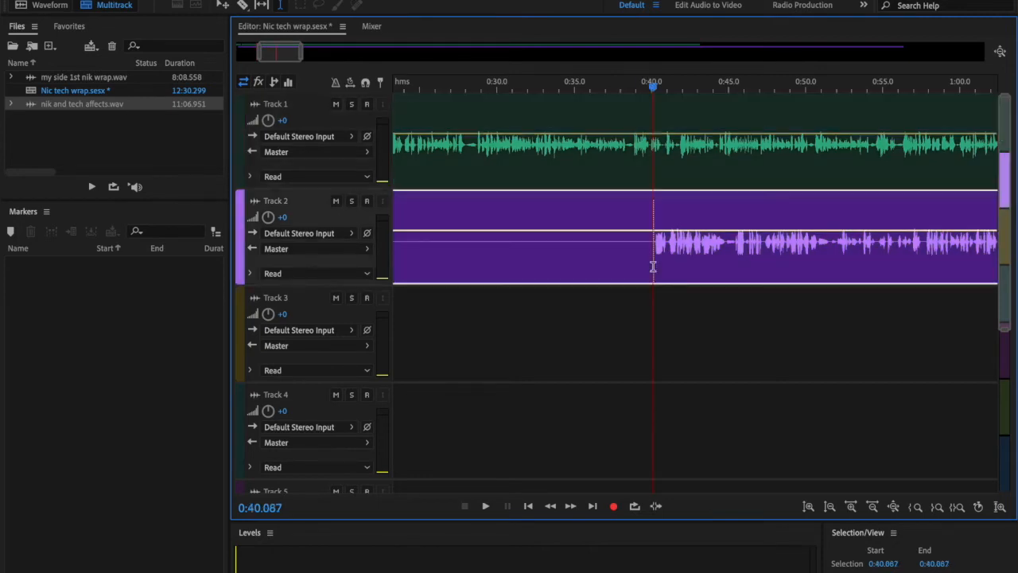
{"action": "right_click", "coordinate": [653, 267]}
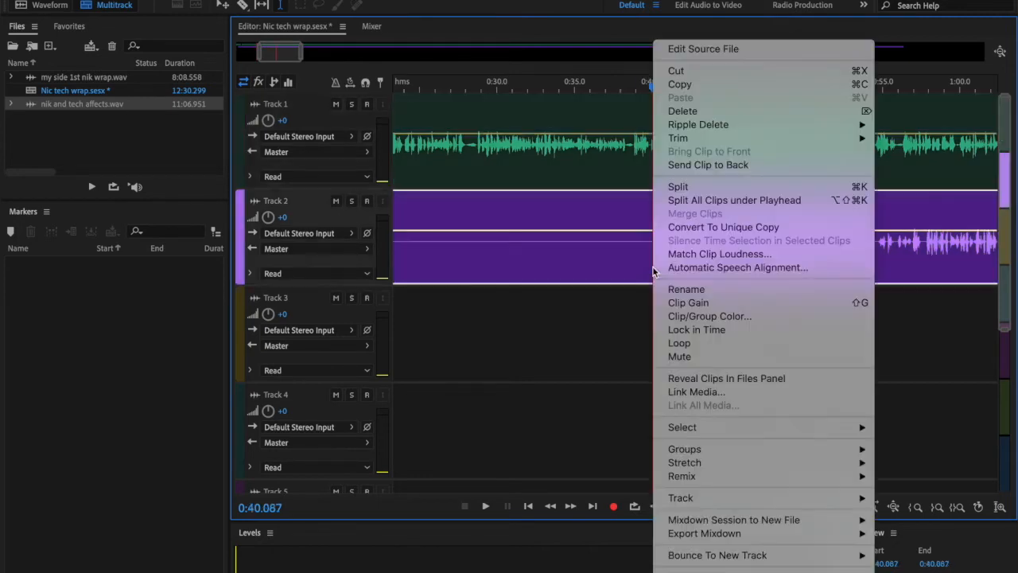
{"action": "left_click", "coordinate": [696, 187]}
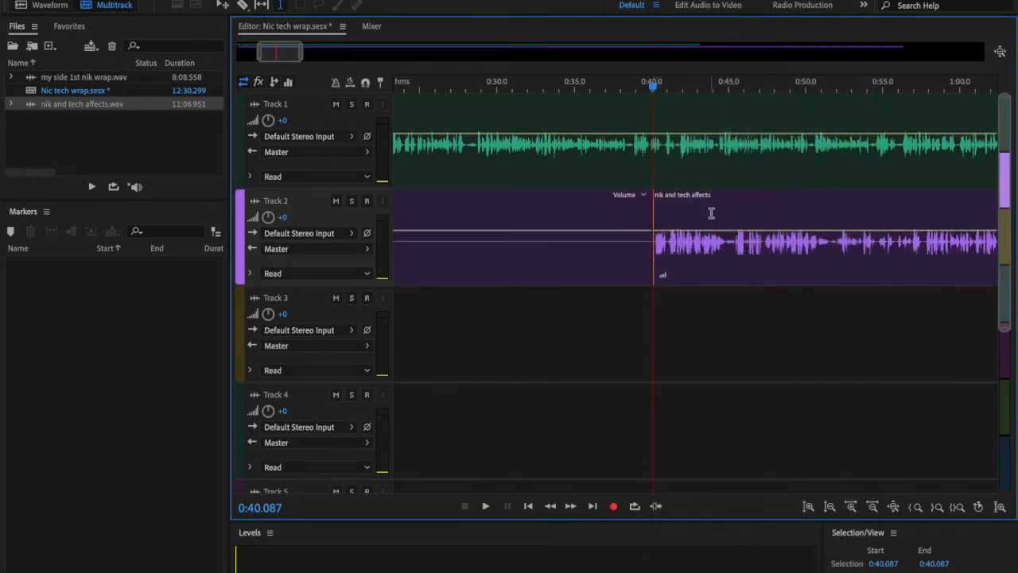
Move the split-off Track 2 clip to start at about 1:38, where the Track 1 speech pauses, and play the handover.
{"action": "left_click", "coordinate": [713, 219]}
{"action": "left_click_drag", "start_coordinate": [713, 219], "coordinate": [1015, 194]}
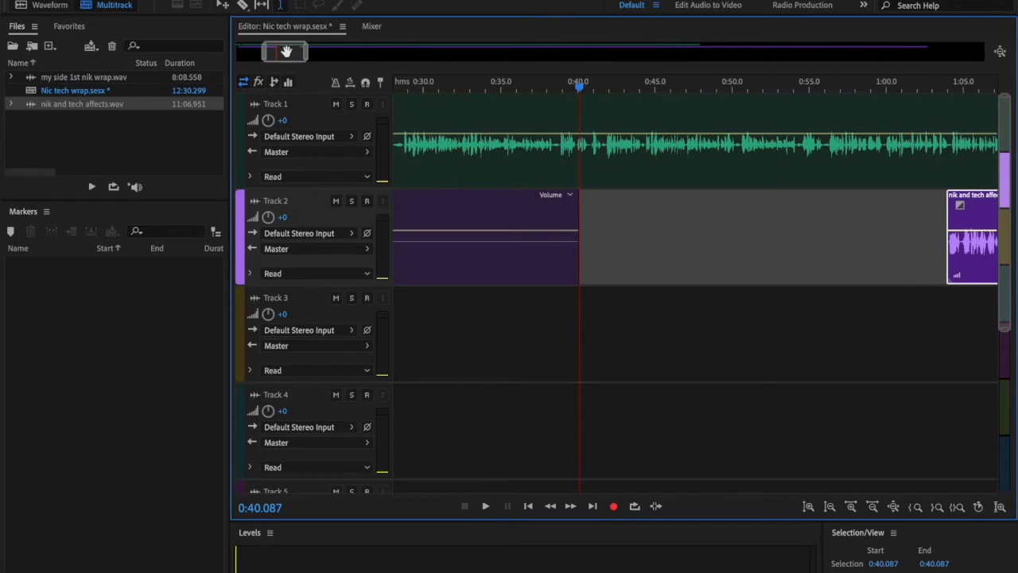
{"action": "left_click_drag", "start_coordinate": [287, 53], "coordinate": [385, 149]}
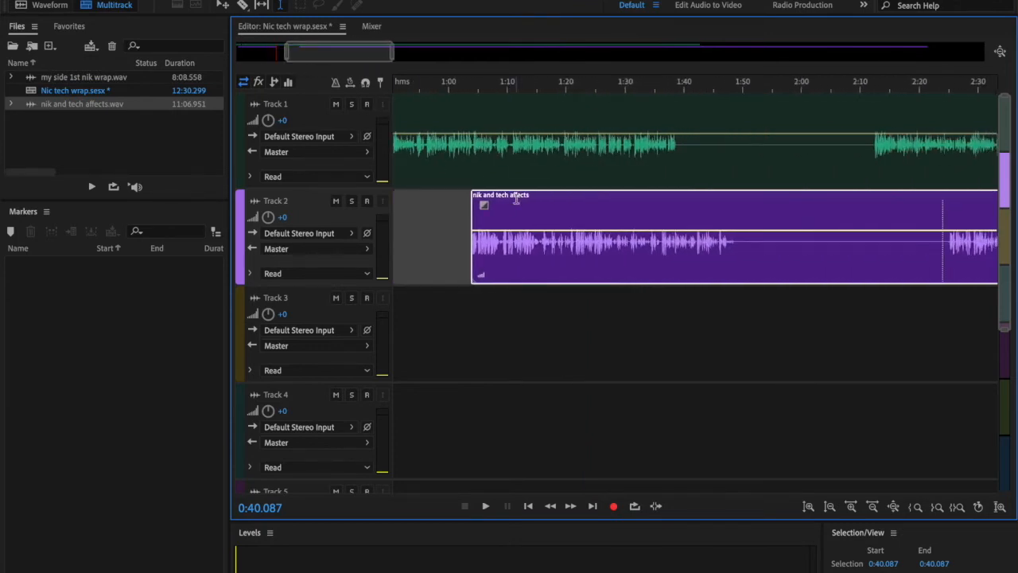
{"action": "left_click_drag", "start_coordinate": [534, 216], "coordinate": [741, 209]}
{"action": "left_click", "coordinate": [670, 207]}
{"action": "key", "text": "space"}
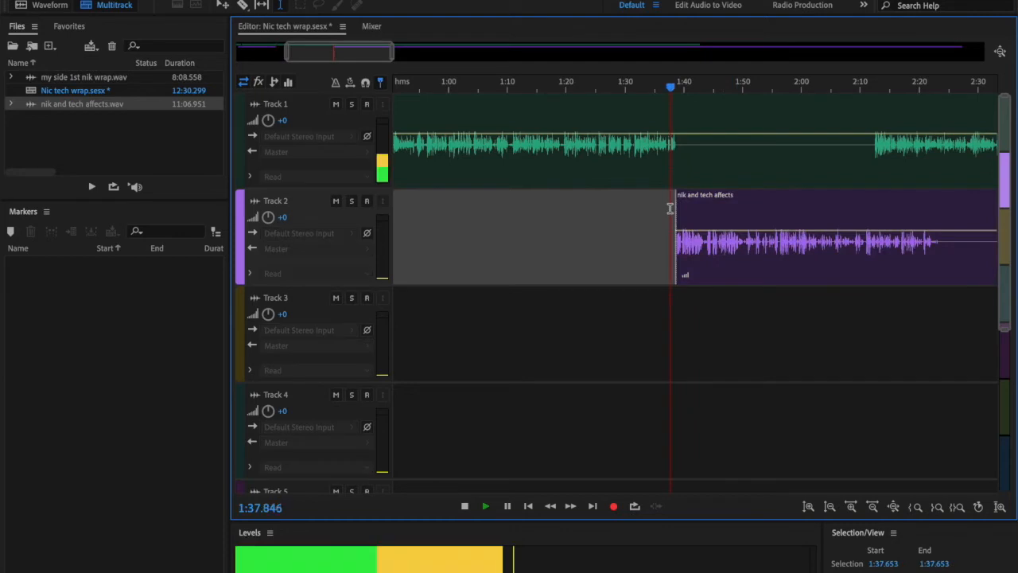
Split the Track 1 voice clip at 2:11.177, just before its speech resumes.
{"action": "left_click", "coordinate": [858, 164]}
{"action": "right_click", "coordinate": [857, 165]}
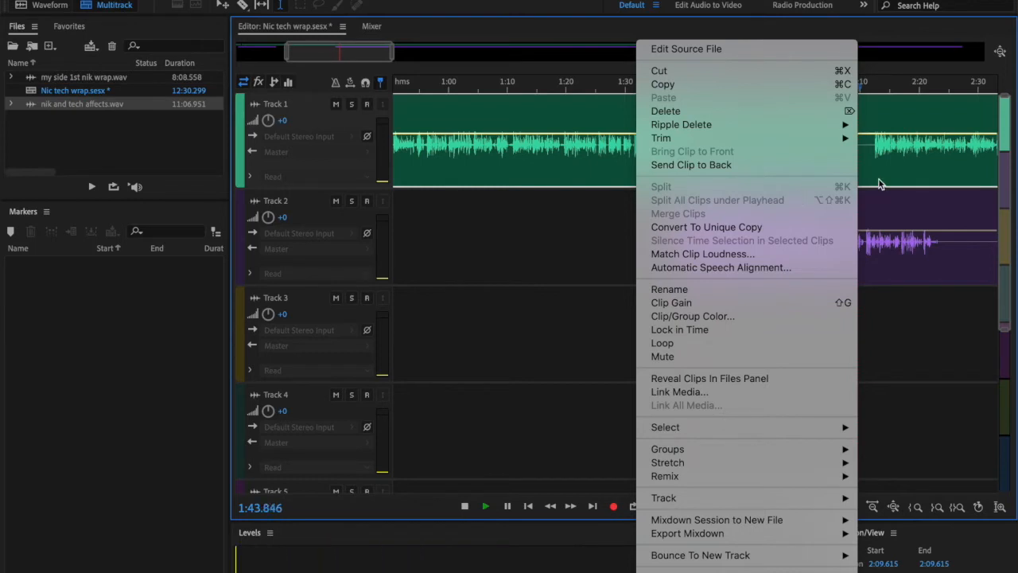
{"action": "left_click", "coordinate": [879, 184]}
{"action": "key", "text": "space"}
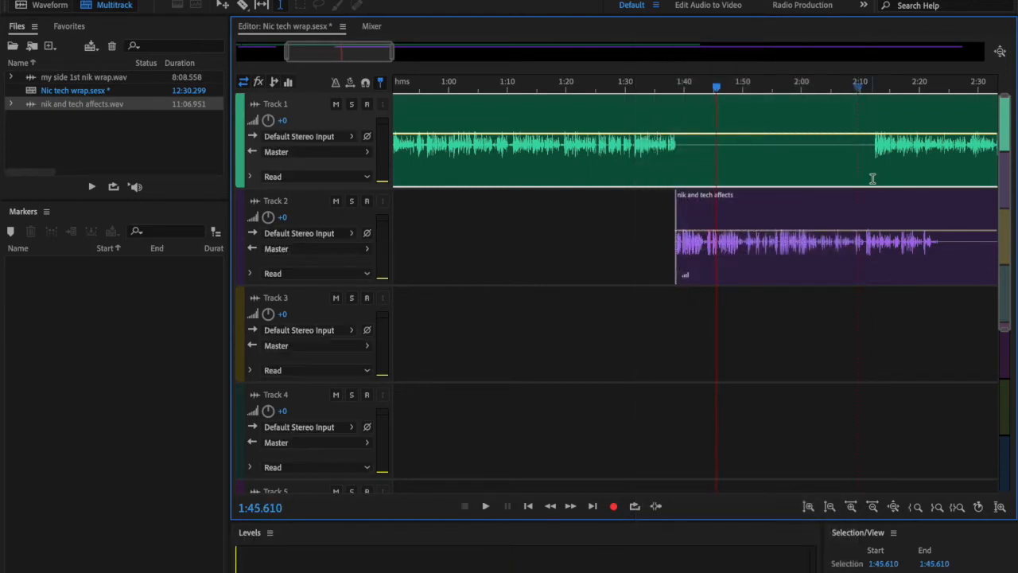
{"action": "right_click", "coordinate": [867, 175]}
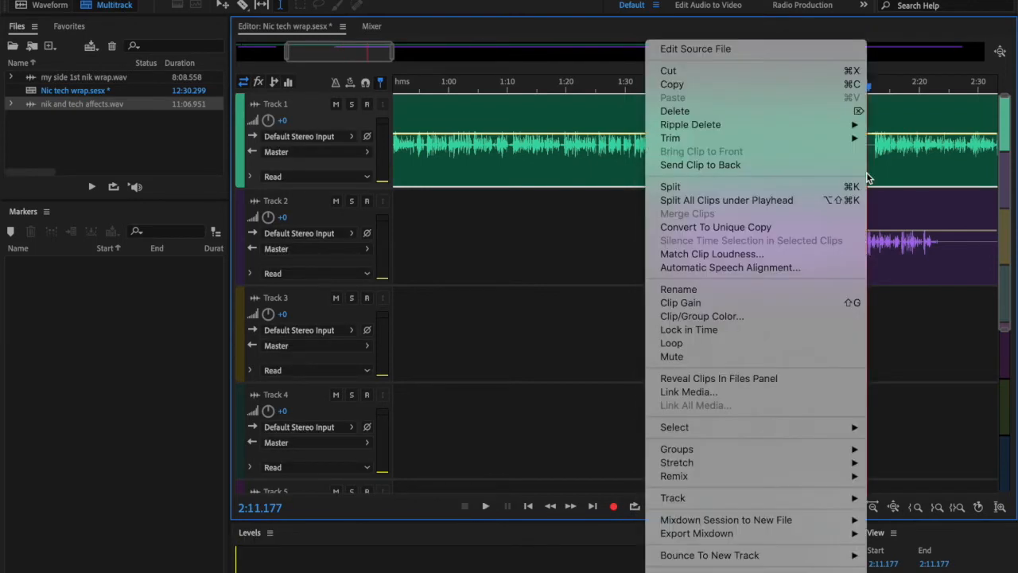
{"action": "left_click", "coordinate": [815, 186]}
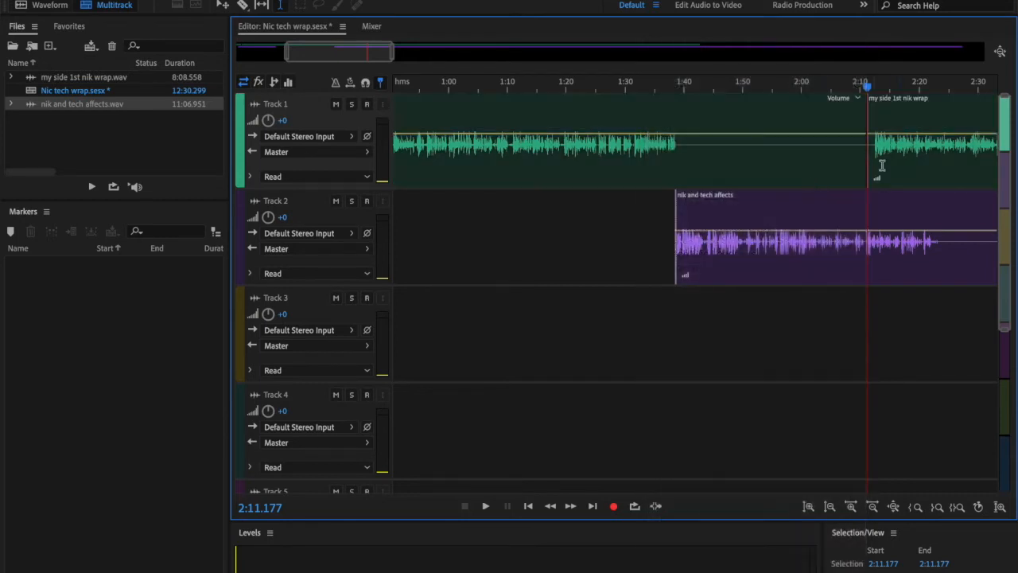
Move the split-off Track 1 clip to start at about 2:23, after the interview's answer on Track 2.
{"action": "left_click_drag", "start_coordinate": [899, 160], "coordinate": [981, 165]}
{"action": "left_click", "coordinate": [910, 185]}
{"action": "key", "text": "space"}
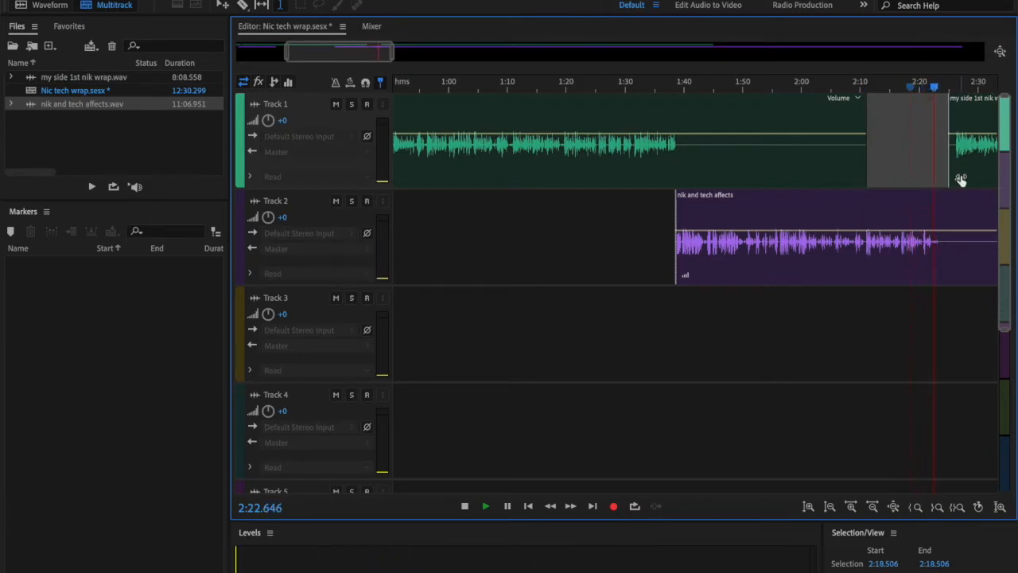
{"action": "left_click_drag", "start_coordinate": [966, 170], "coordinate": [954, 170]}
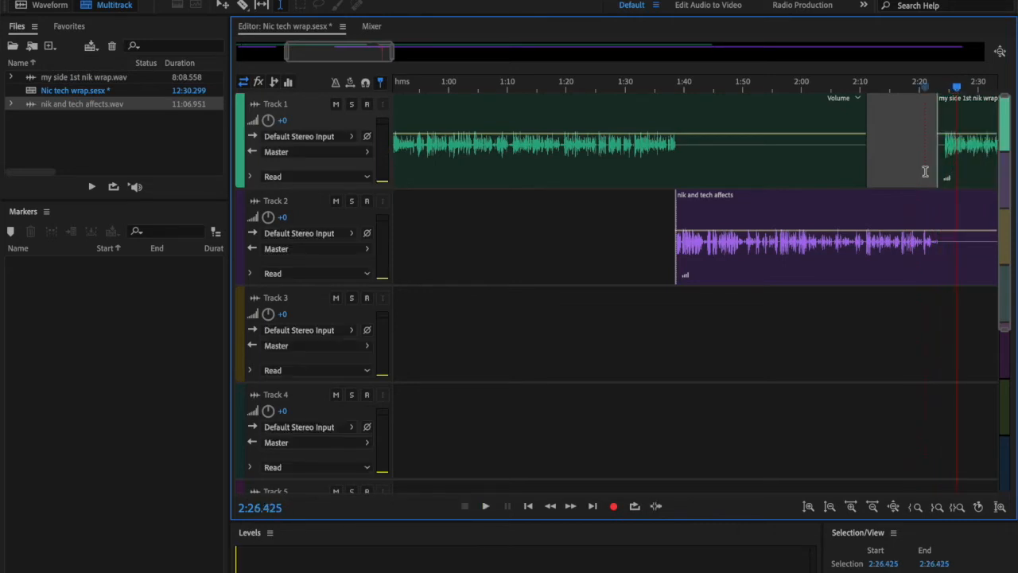
Replay the handover from interview to voice and nudge the later Track 1 clip earlier to start at about 2:22.
{"action": "key", "text": "space"}
{"action": "key", "text": "space"}
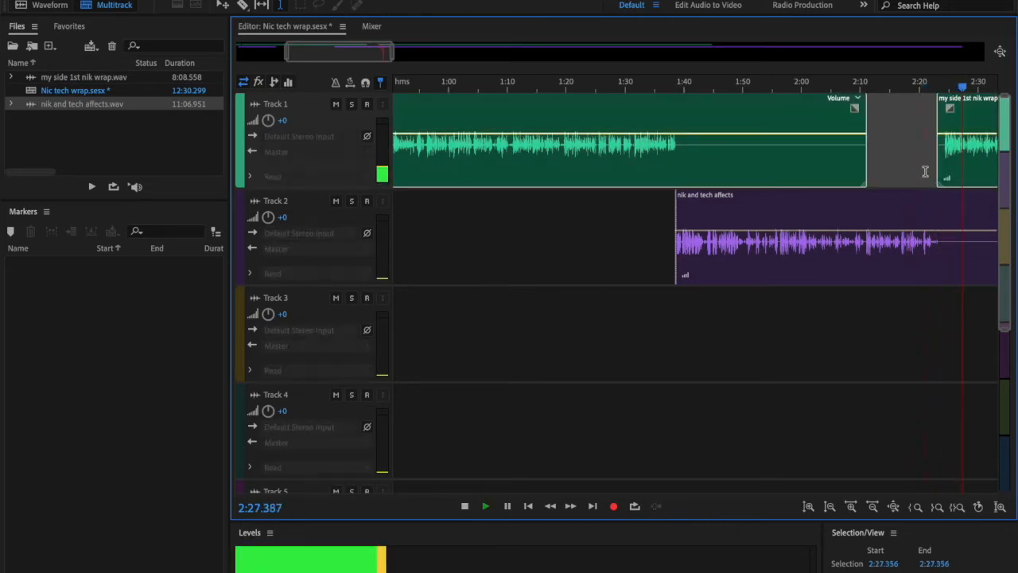
{"action": "key", "text": "space"}
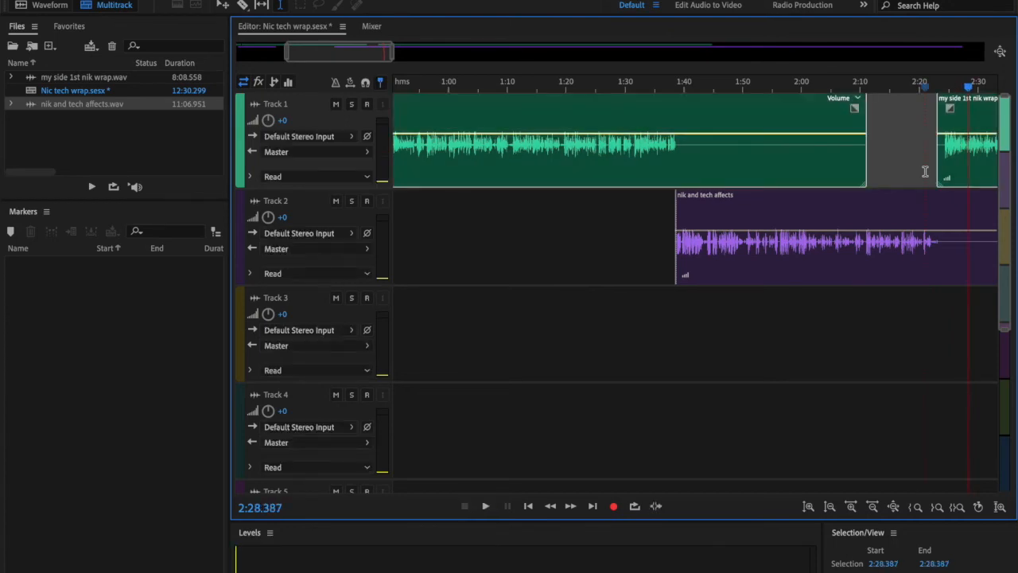
{"action": "key", "text": "space"}
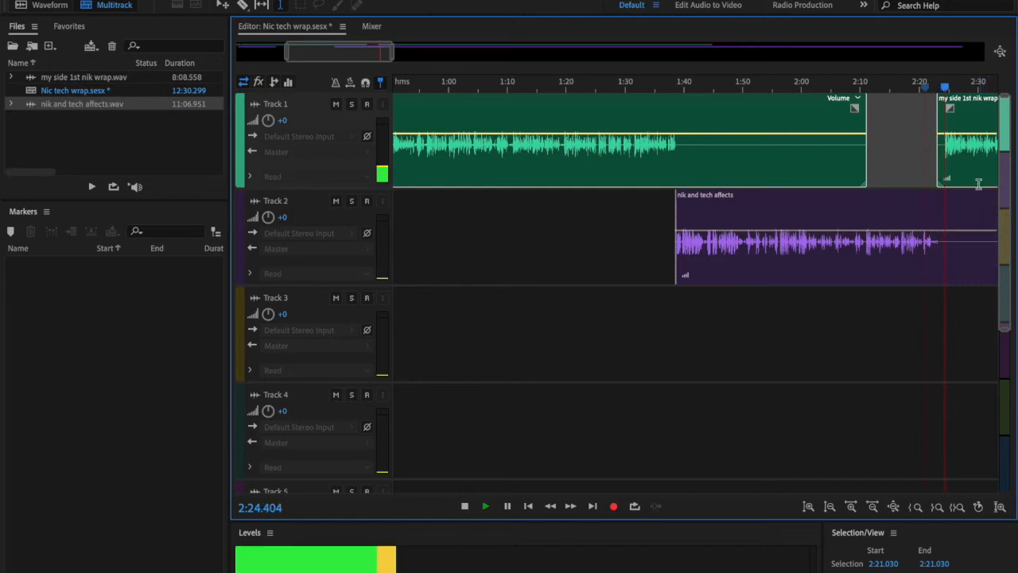
{"action": "key", "text": "space"}
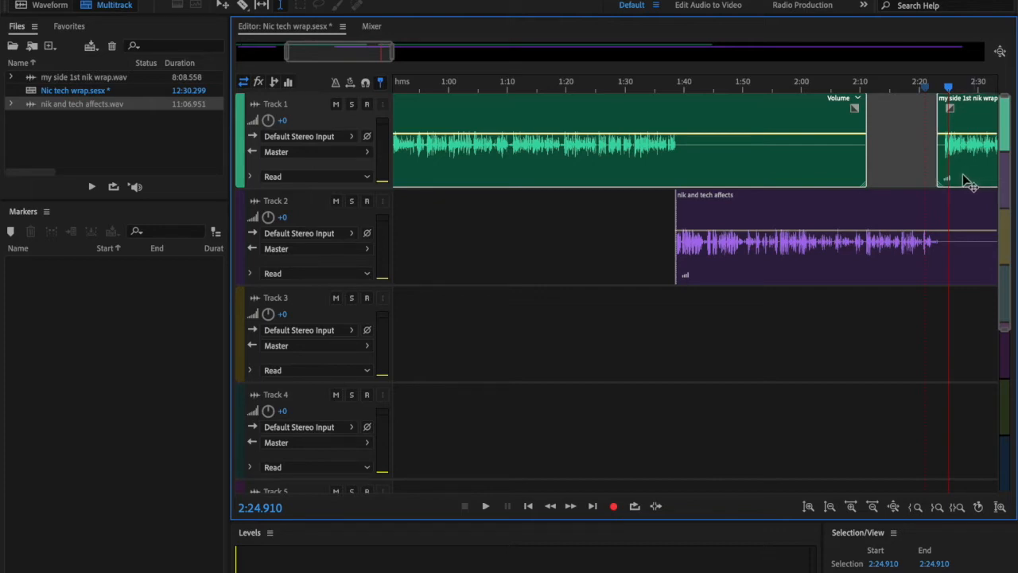
{"action": "left_click", "coordinate": [914, 168]}
{"action": "left_click_drag", "start_coordinate": [985, 163], "coordinate": [980, 163]}
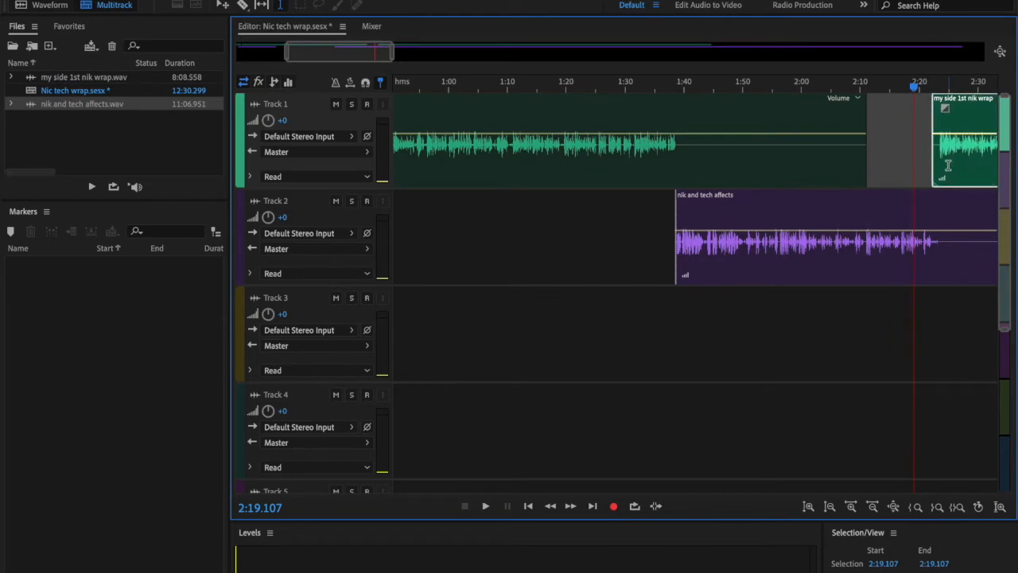
Play back the handover from interview to voice from 2:20.189 to about 2:29.
{"action": "left_click", "coordinate": [948, 165]}
{"action": "key", "text": "space"}
{"action": "key", "text": "space"}
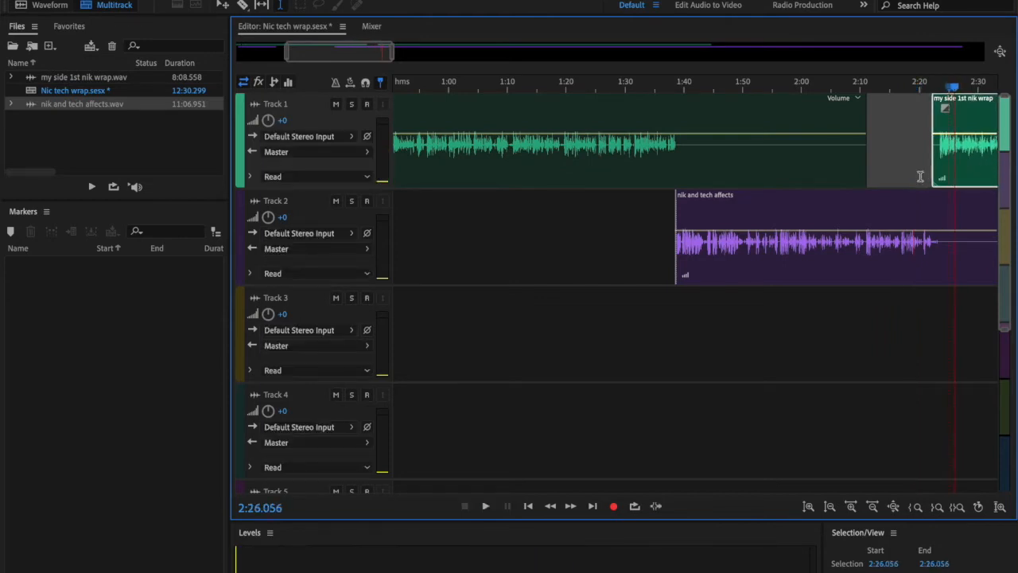
{"action": "left_click", "coordinate": [920, 175]}
{"action": "key", "text": "space"}
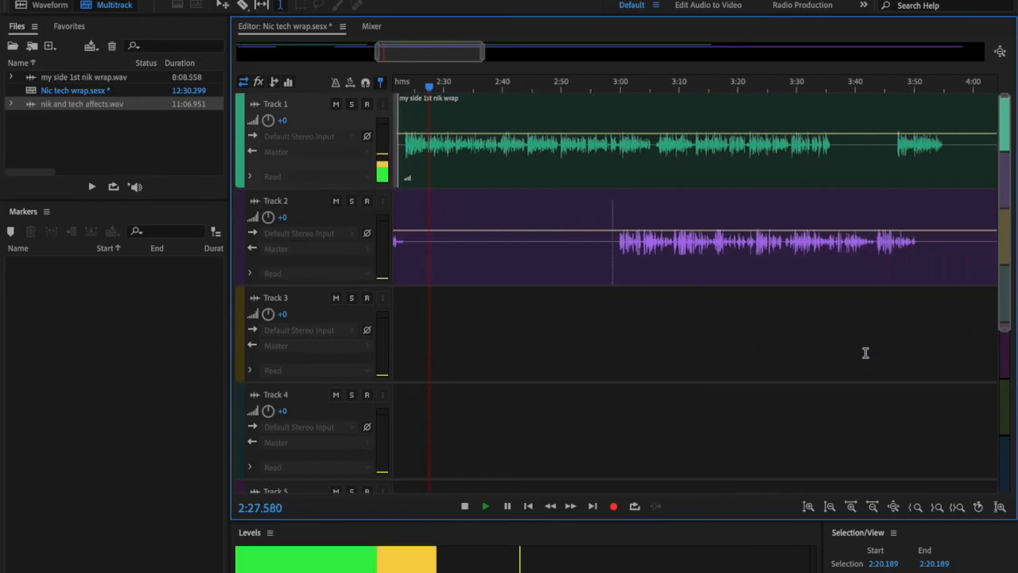
{"action": "key", "text": "space"}
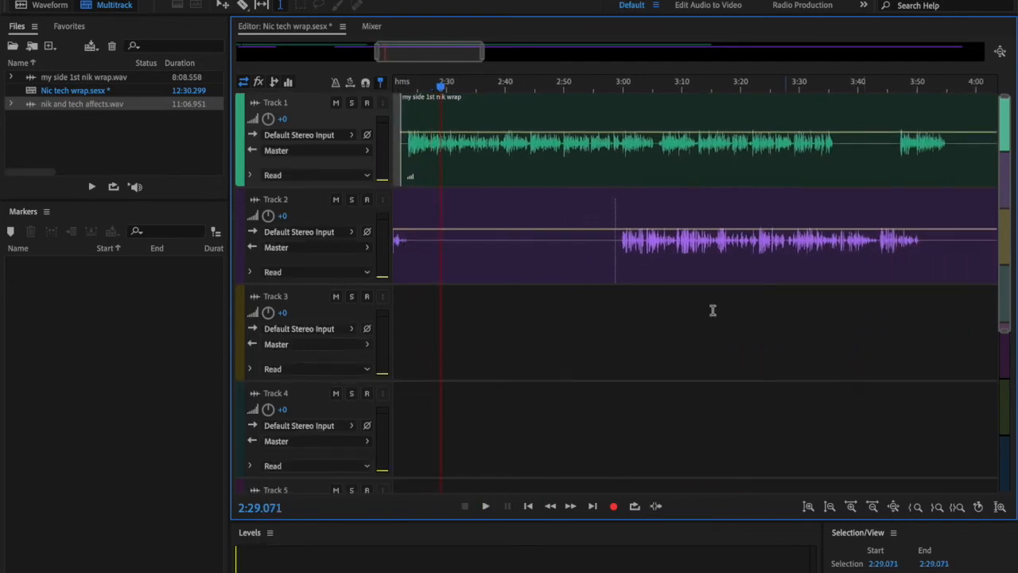
Split the Track 2 interview clip at 2:59.240, just before its next answer begins.
{"action": "left_click", "coordinate": [618, 268]}
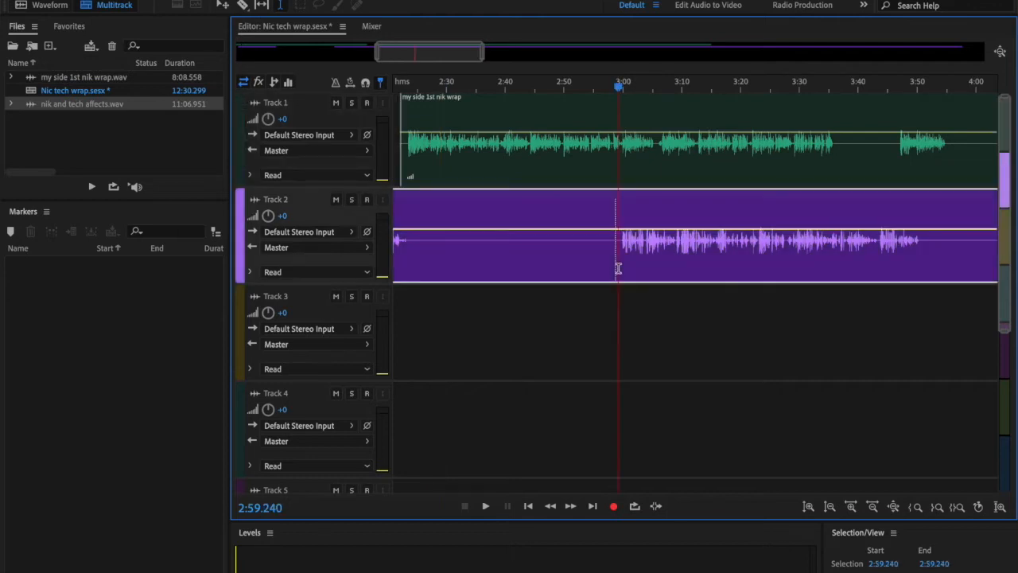
{"action": "right_click", "coordinate": [618, 268]}
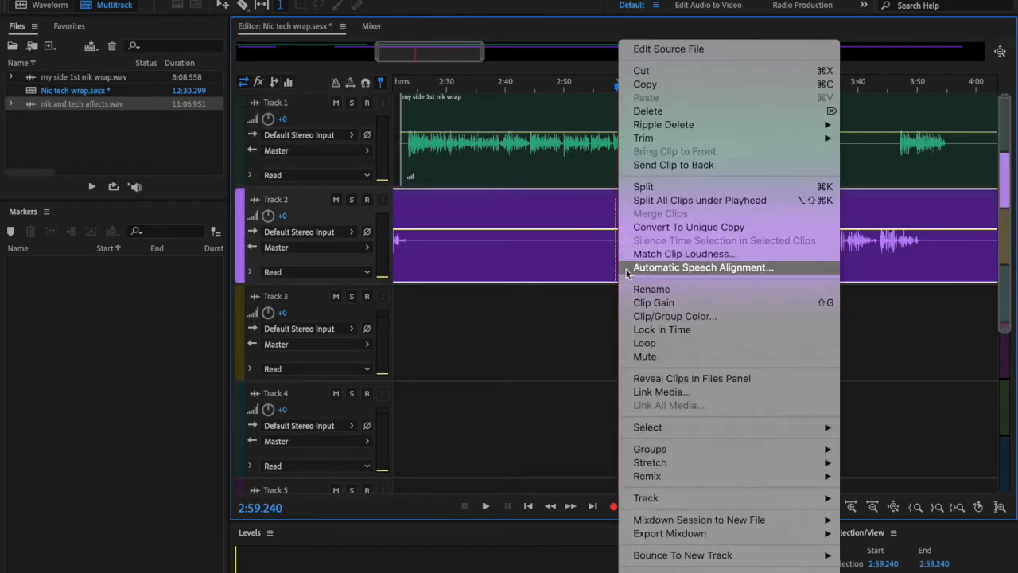
{"action": "left_click", "coordinate": [655, 187]}
Move the split-off Track 2 clip to start at about 3:36, checking it by playback against the end of the Track 1 speech.
{"action": "left_click_drag", "start_coordinate": [667, 199], "coordinate": [882, 223]}
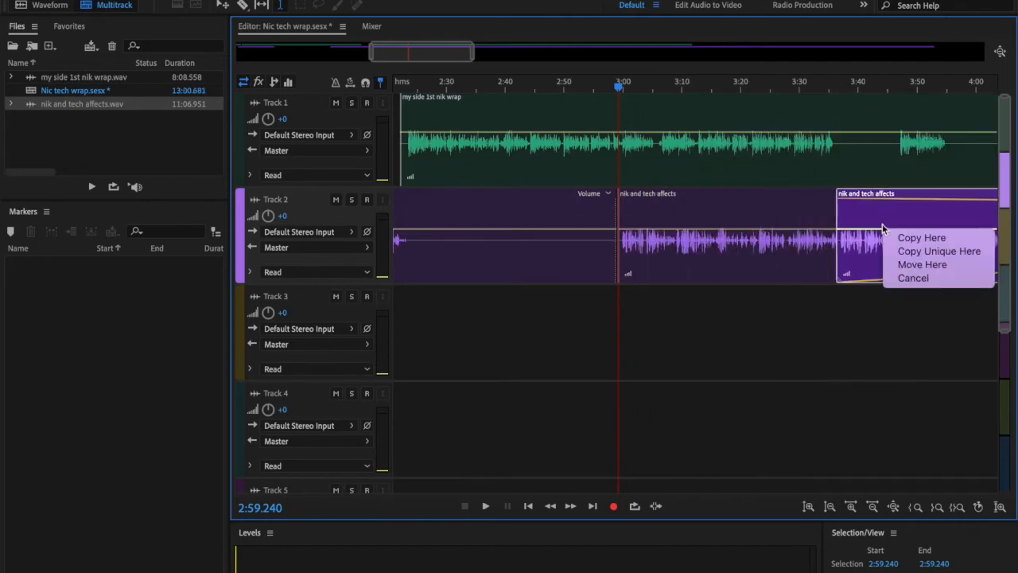
{"action": "left_click", "coordinate": [905, 264]}
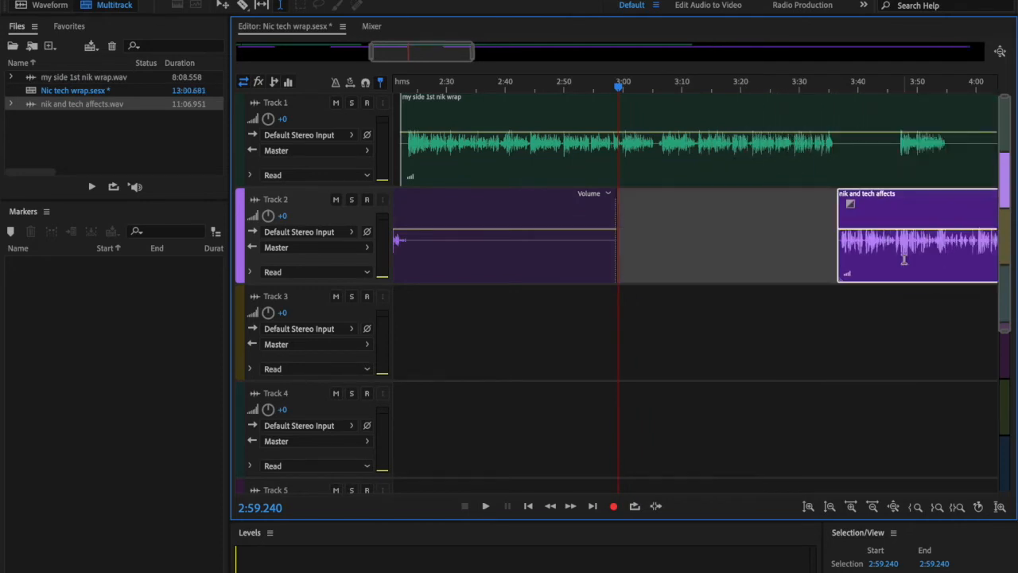
{"action": "left_click", "coordinate": [823, 165]}
{"action": "key", "text": "space"}
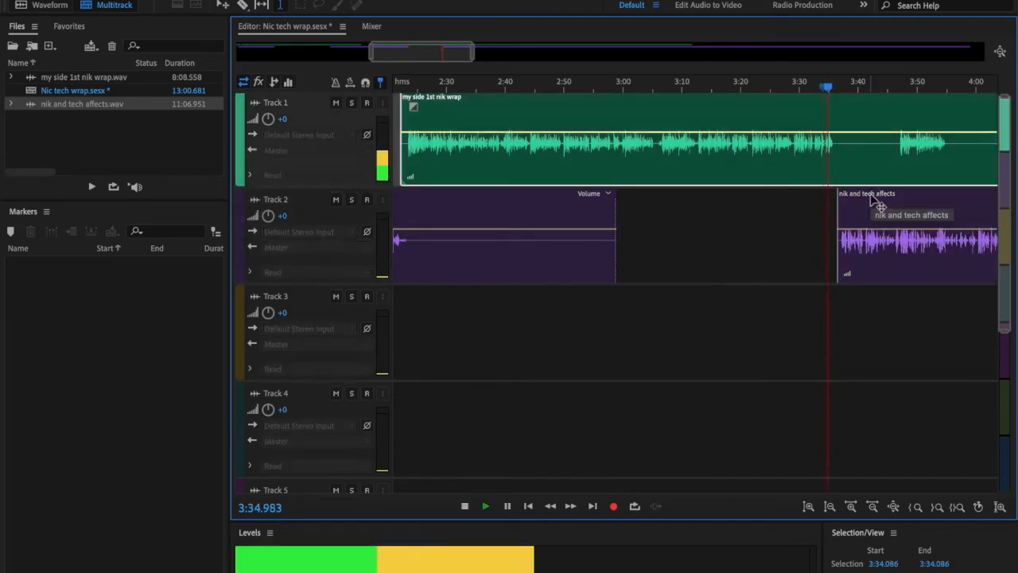
{"action": "left_click_drag", "start_coordinate": [912, 201], "coordinate": [911, 195]}
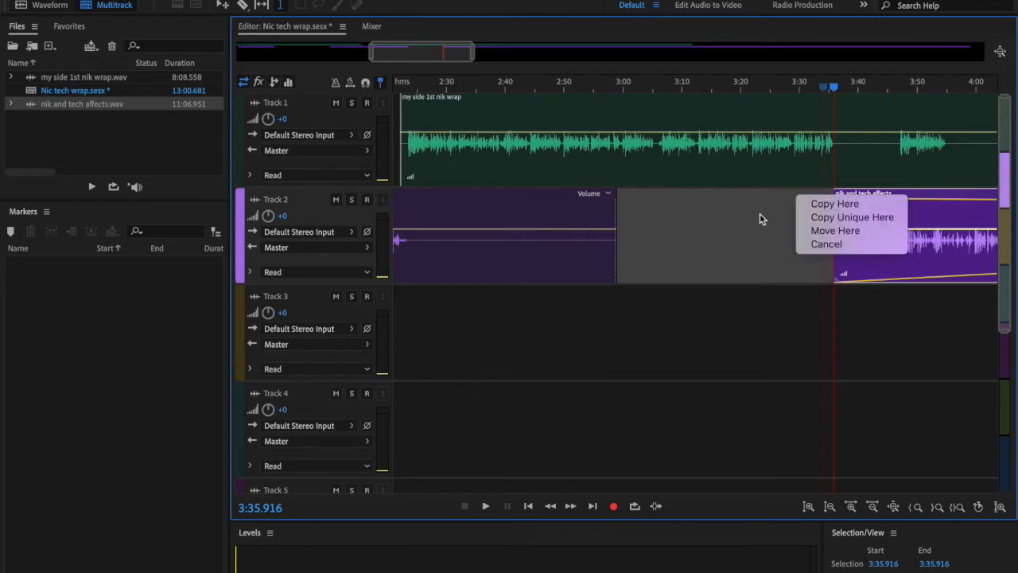
{"action": "left_click", "coordinate": [826, 241]}
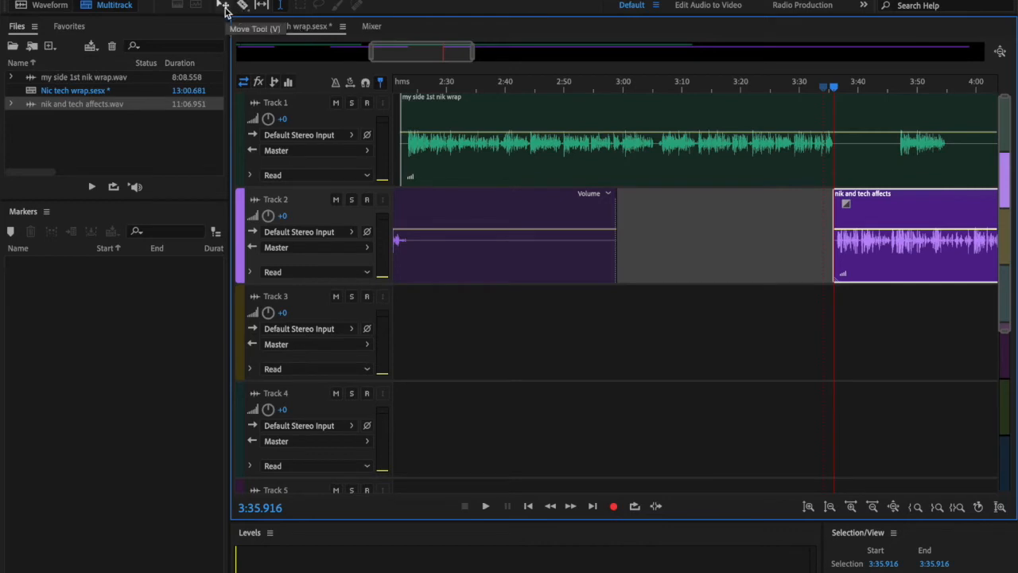
Switch to the Move tool and play the beginning of the relocated Track 2 clip from 3:35.916.
{"action": "left_click", "coordinate": [224, 8]}
{"action": "key", "text": "space"}
{"action": "key", "text": "space"}
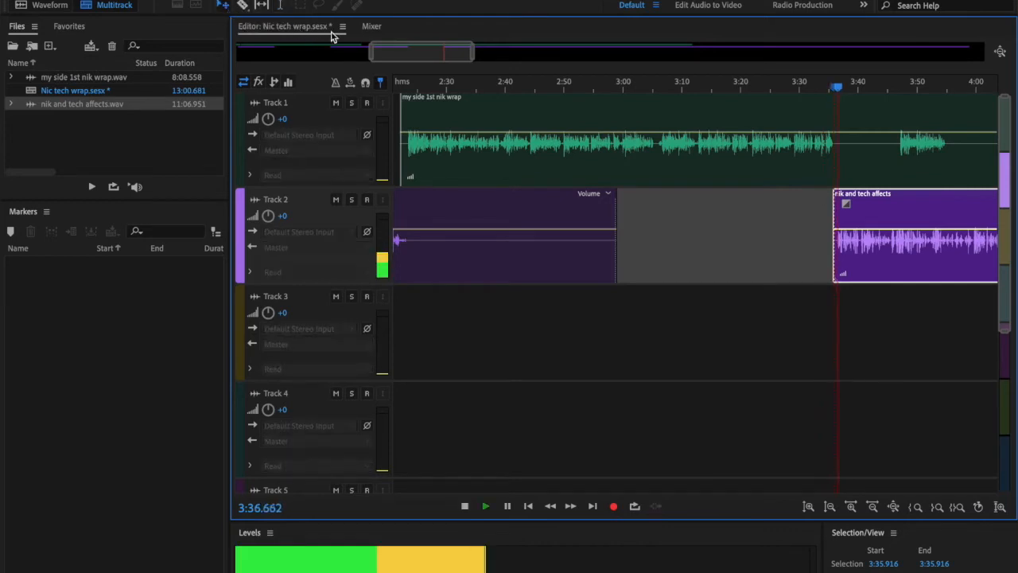
{"action": "left_click", "coordinate": [809, 219]}
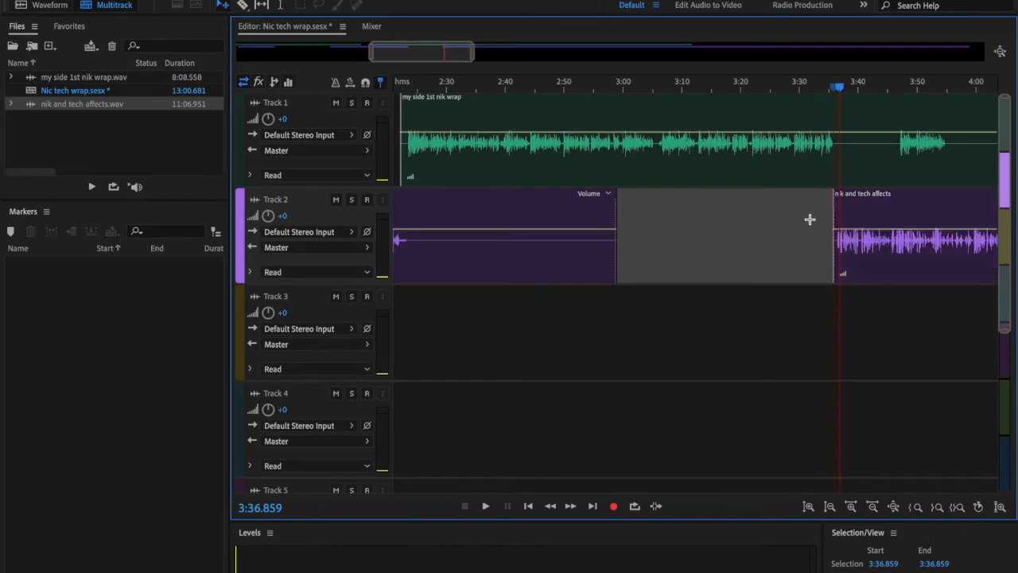
{"action": "key", "text": "space"}
{"action": "double_click", "coordinate": [810, 219]}
{"action": "key", "text": "space"}
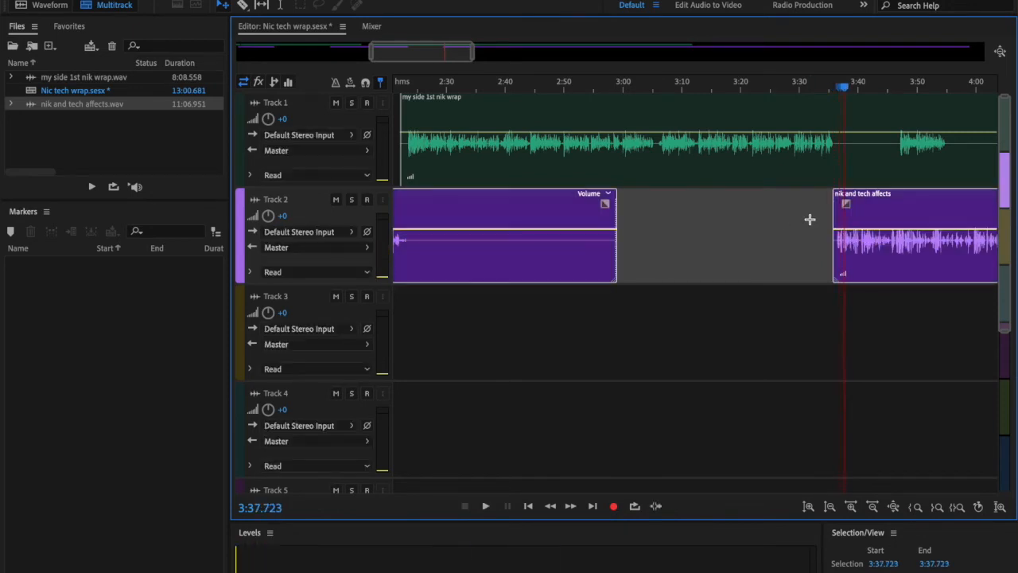
Play back the handover from voice to interview from 3:33.725 to about 3:37.
{"action": "left_click", "coordinate": [823, 177]}
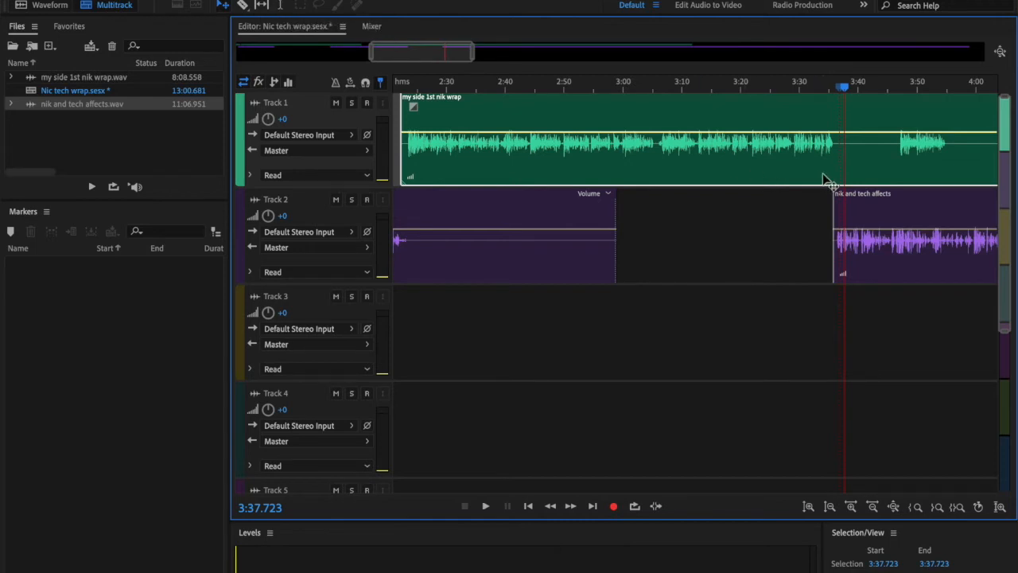
{"action": "left_click_drag", "start_coordinate": [845, 90], "coordinate": [821, 90]}
{"action": "key", "text": "space"}
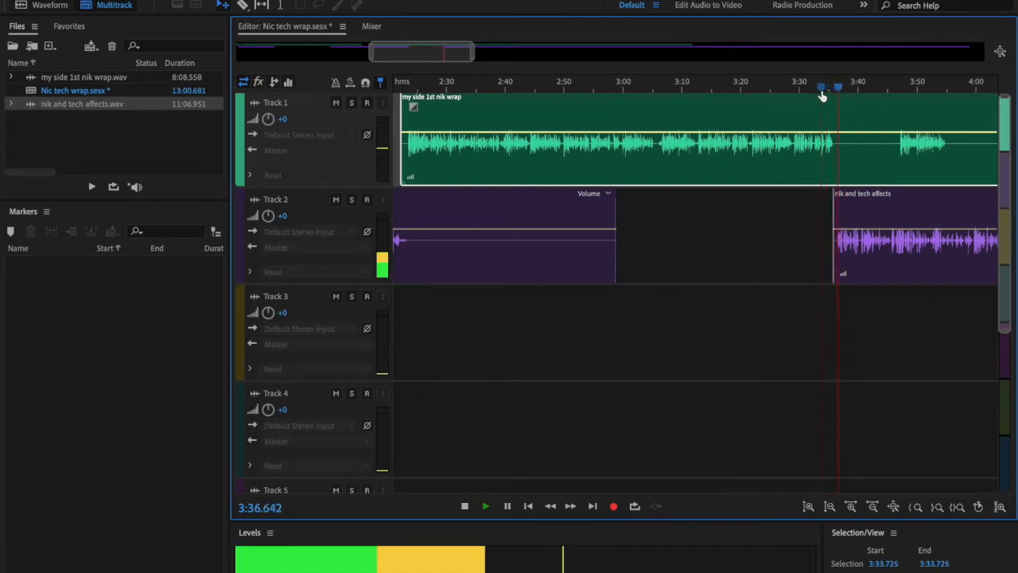
{"action": "key", "text": "space"}
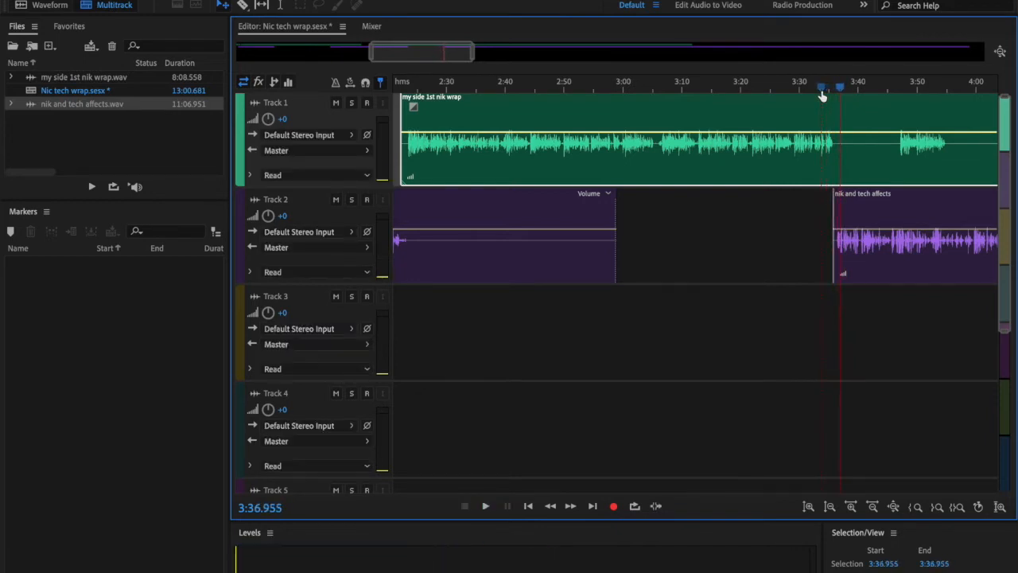
Move the second Track 2 interview clip slightly earlier to start at about 3:35, and check the handover by playback from 3:33.125.
{"action": "right_click", "coordinate": [934, 211]}
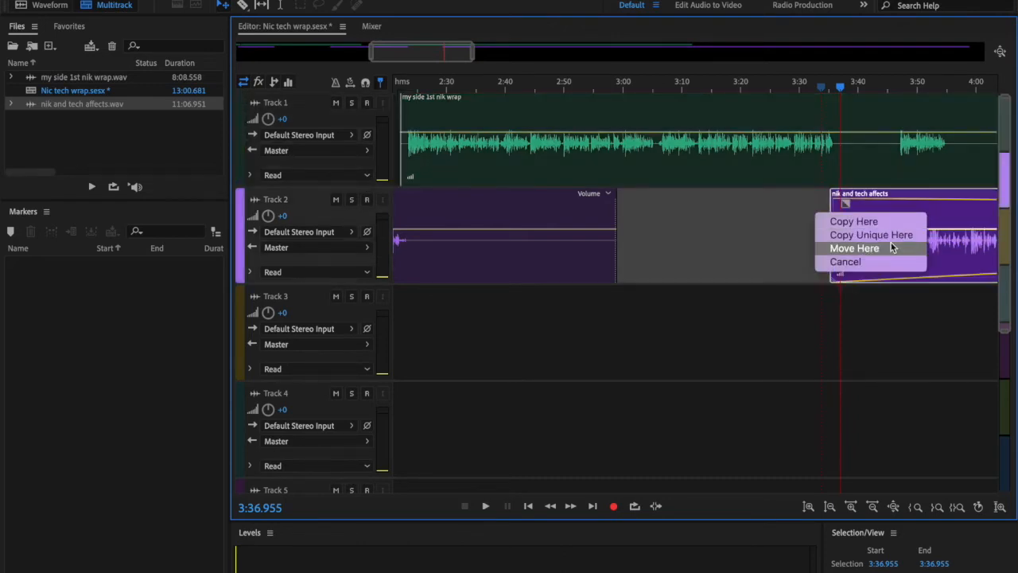
{"action": "left_click", "coordinate": [886, 249]}
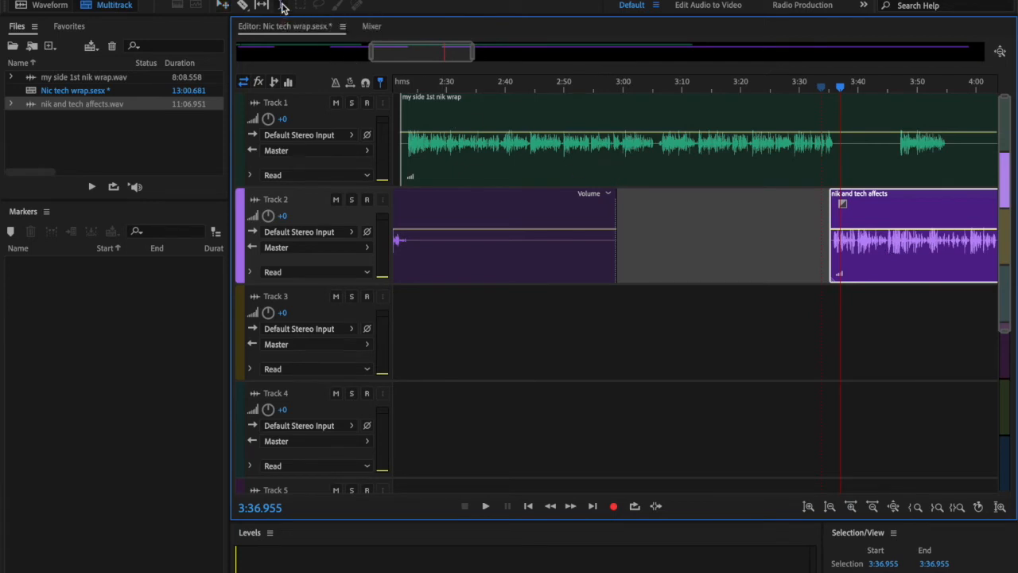
{"action": "left_click", "coordinate": [817, 162]}
{"action": "key", "text": "space"}
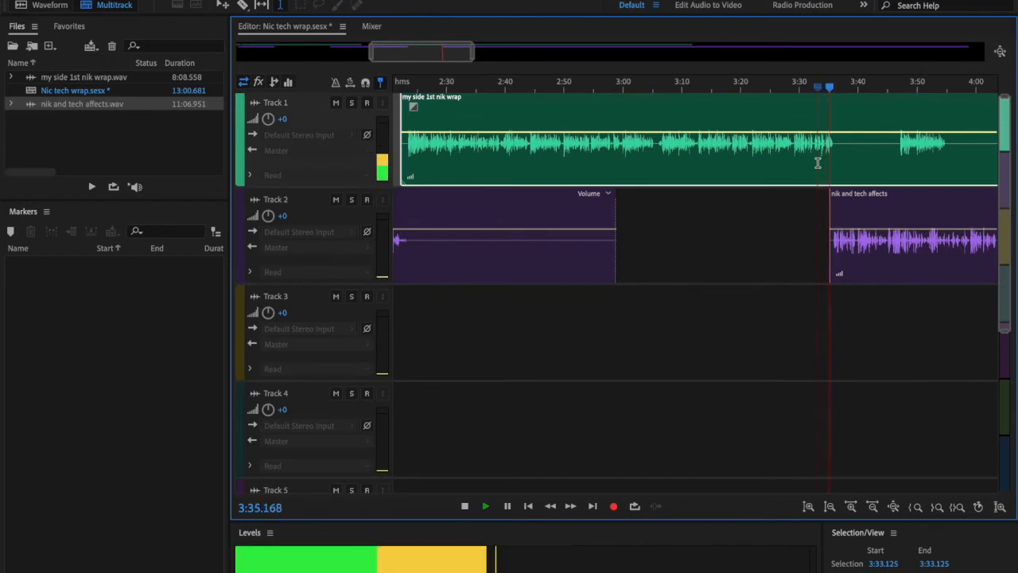
{"action": "key", "text": "space"}
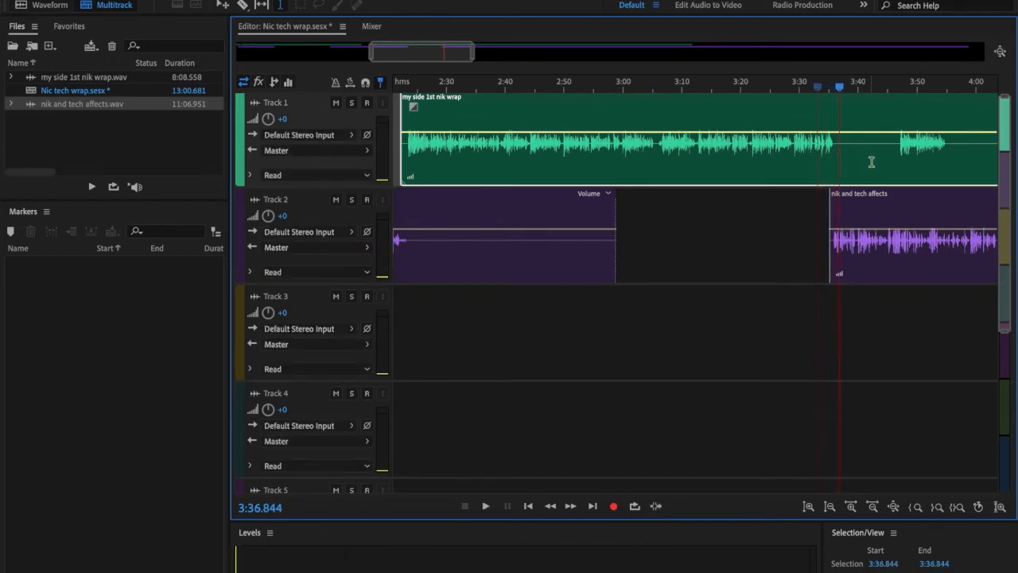
Split the Track 1 voice clip at 3:46.582, just before its next speech begins.
{"action": "left_click", "coordinate": [896, 162]}
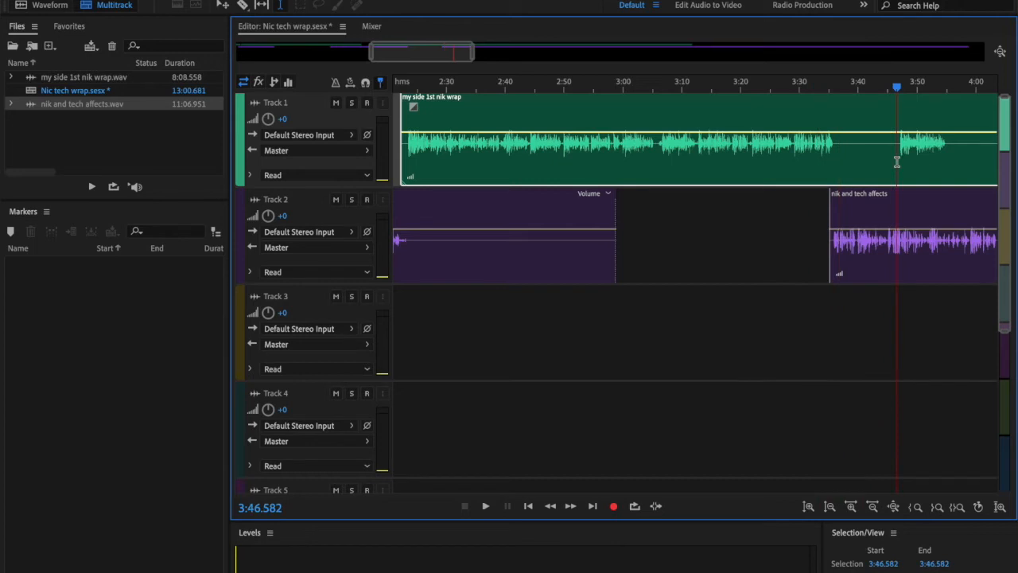
{"action": "right_click", "coordinate": [896, 161]}
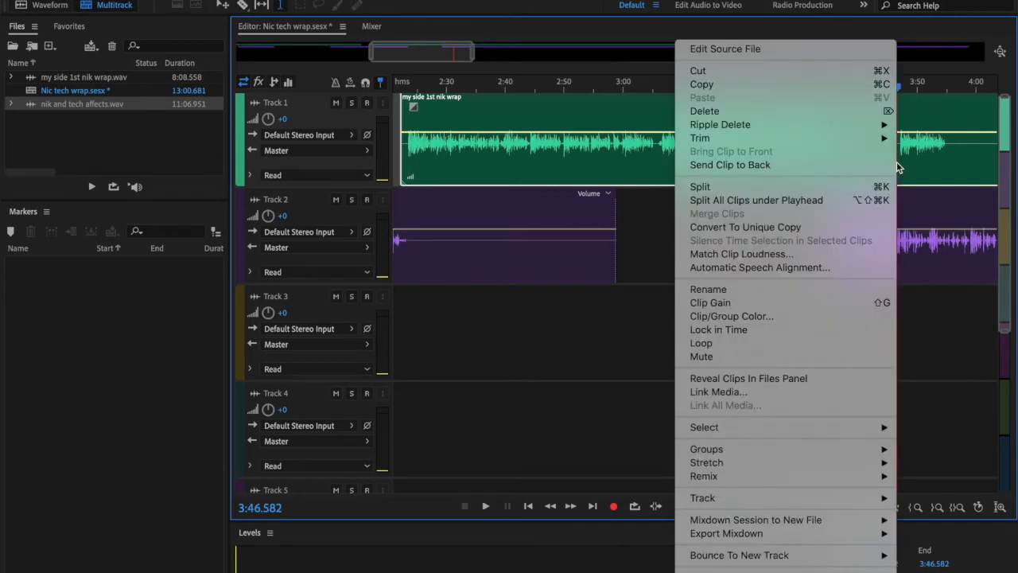
{"action": "left_click", "coordinate": [841, 186]}
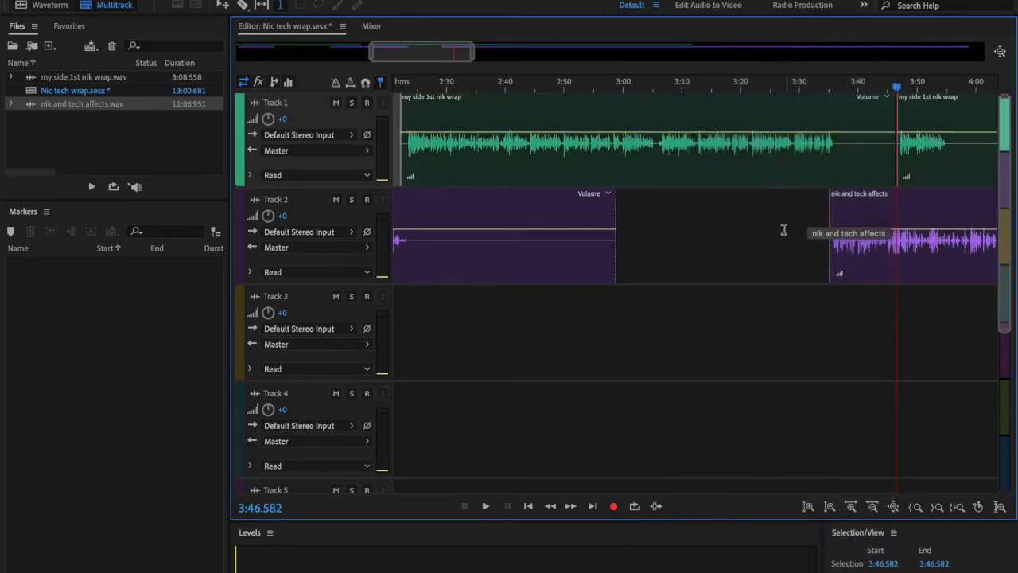
Move the split-off Track 1 clip to start at about 4:25, where the Track 2 interview answer ends.
{"action": "scroll", "coordinate": [831, 256], "scroll_direction": "right", "scroll_amount": 5}
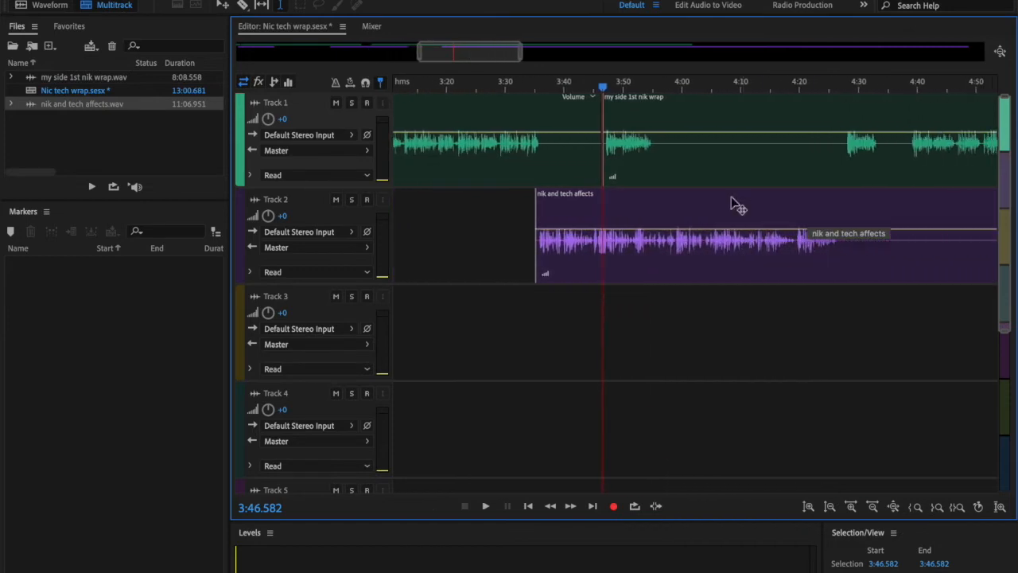
{"action": "right_click", "coordinate": [680, 168]}
{"action": "left_click", "coordinate": [647, 170]}
{"action": "left_click_drag", "start_coordinate": [659, 177], "coordinate": [878, 166]}
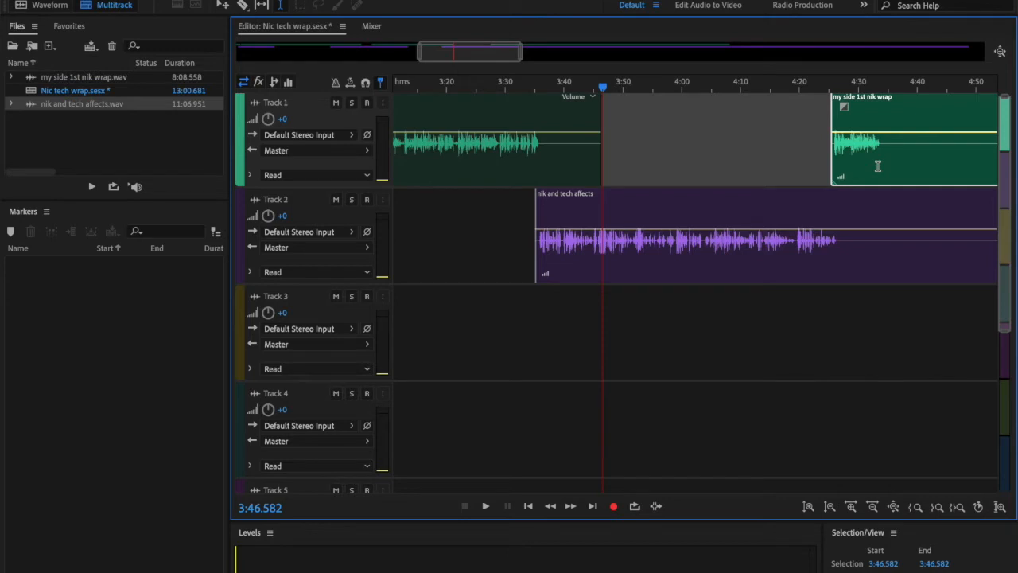
Play back the handover from the Track 2 clip to the last Track 1 clip, starting at about 4:22.
{"action": "left_click", "coordinate": [279, 7]}
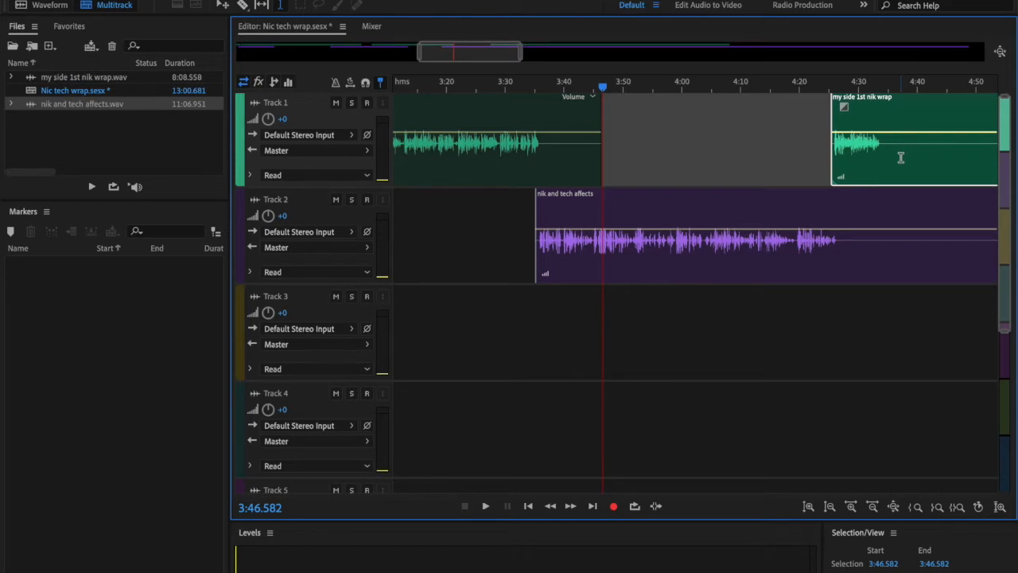
{"action": "left_click", "coordinate": [812, 159]}
{"action": "key", "text": "space"}
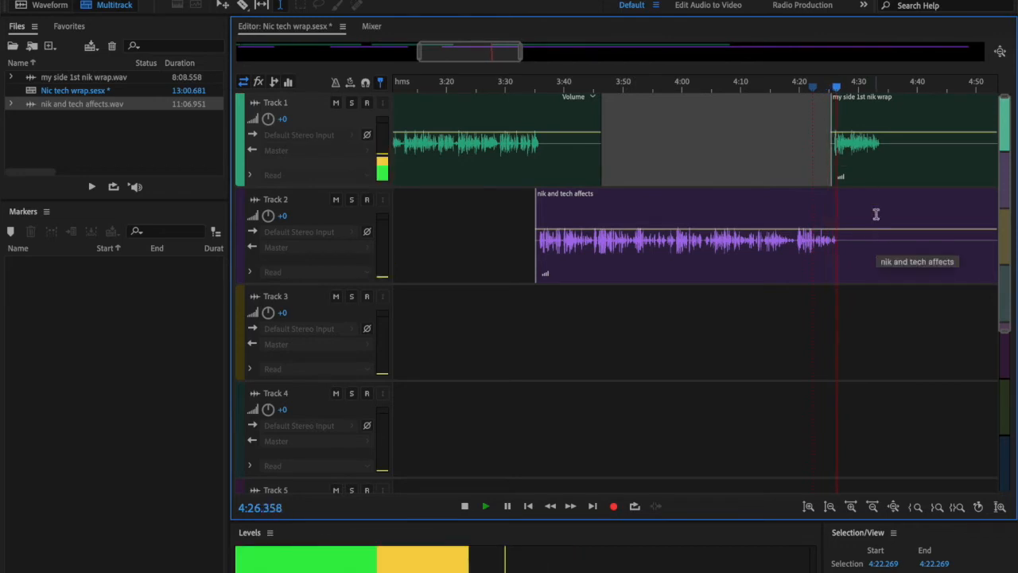
{"action": "key", "text": "space"}
Move the last Track 1 clip slightly later so it starts at about 4:26.7, and play back the handover from Track 2.
{"action": "left_click", "coordinate": [879, 157]}
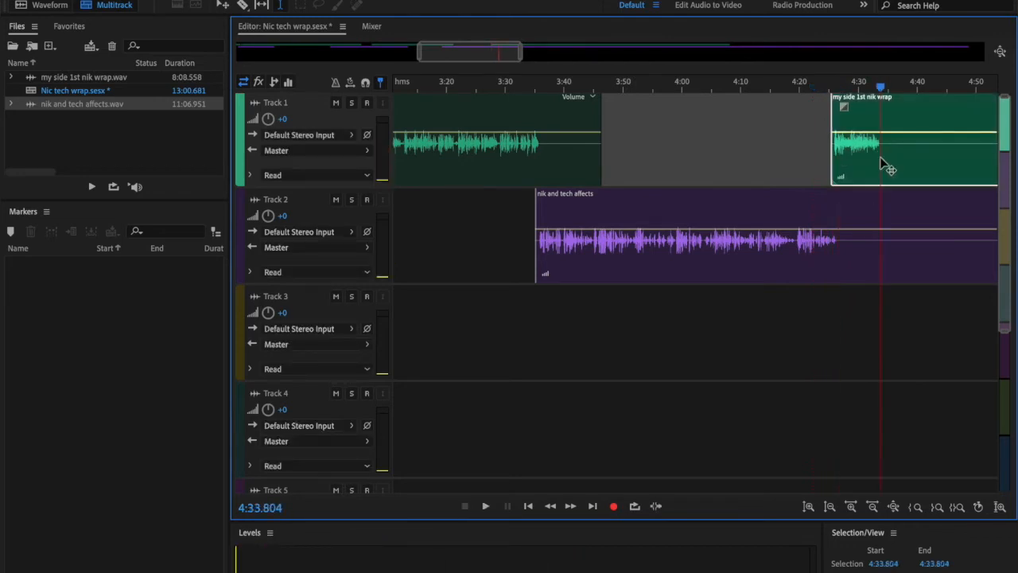
{"action": "left_click_drag", "start_coordinate": [879, 157], "coordinate": [886, 157]}
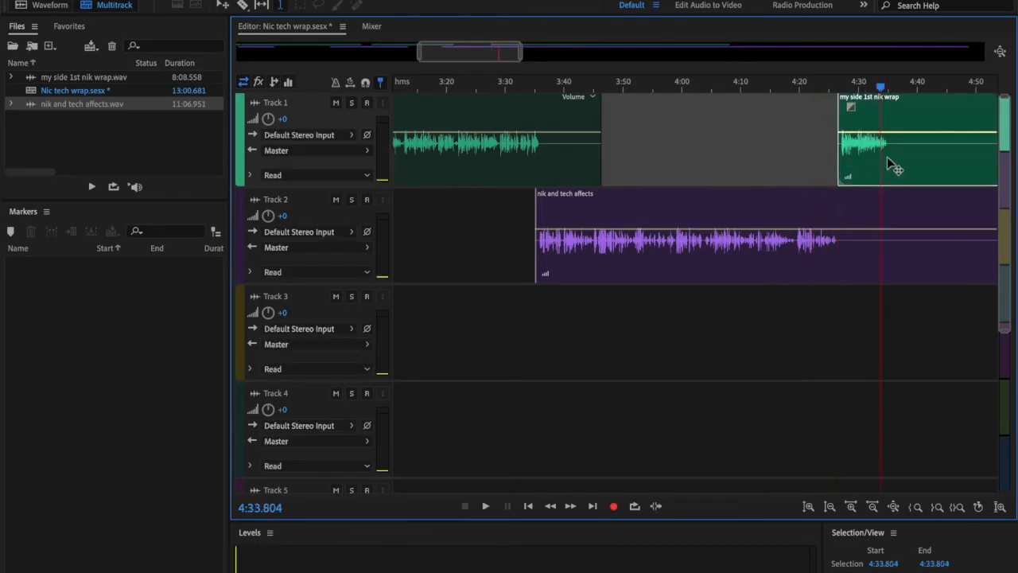
{"action": "left_click", "coordinate": [832, 163]}
{"action": "key", "text": "space"}
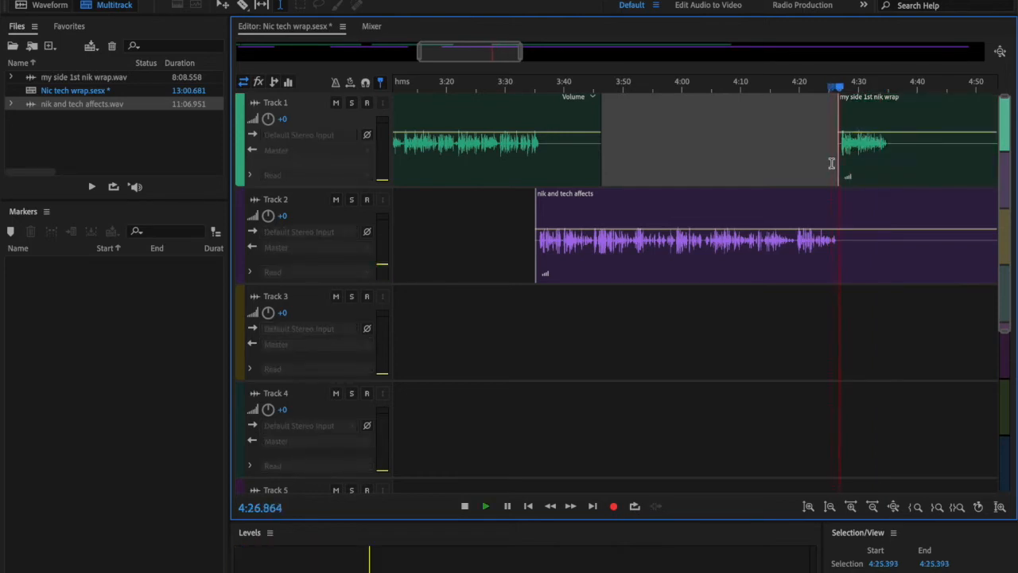
{"action": "key", "text": "space"}
Move the last Track 1 clip so it starts at about 4:26.0, right where the Track 2 speech ends, and play back the handover.
{"action": "left_click_drag", "start_coordinate": [866, 167], "coordinate": [822, 182]}
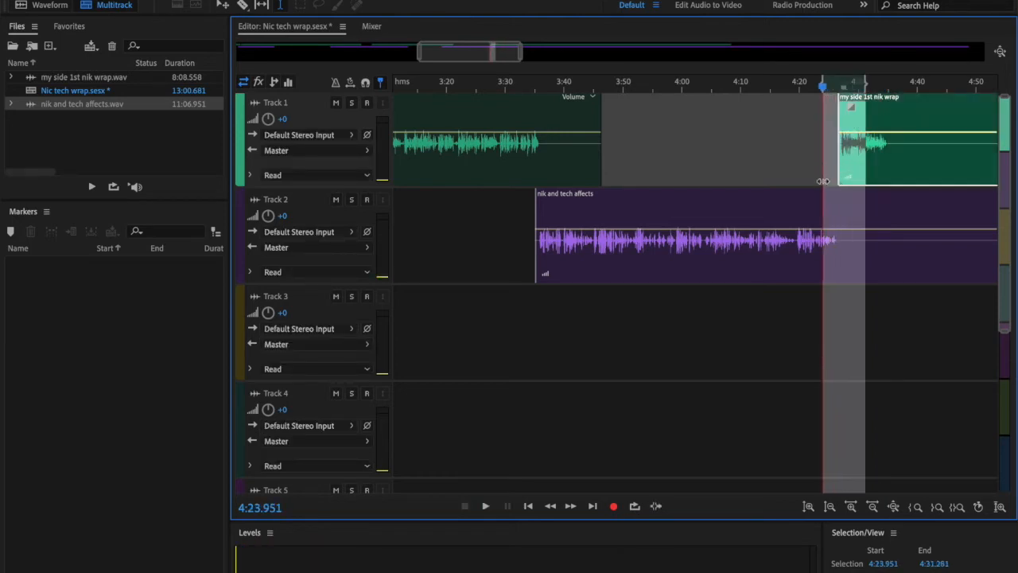
{"action": "left_click", "coordinate": [956, 512]}
{"action": "left_click_drag", "start_coordinate": [809, 164], "coordinate": [775, 167]}
{"action": "left_click", "coordinate": [476, 145]}
{"action": "key", "text": "space"}
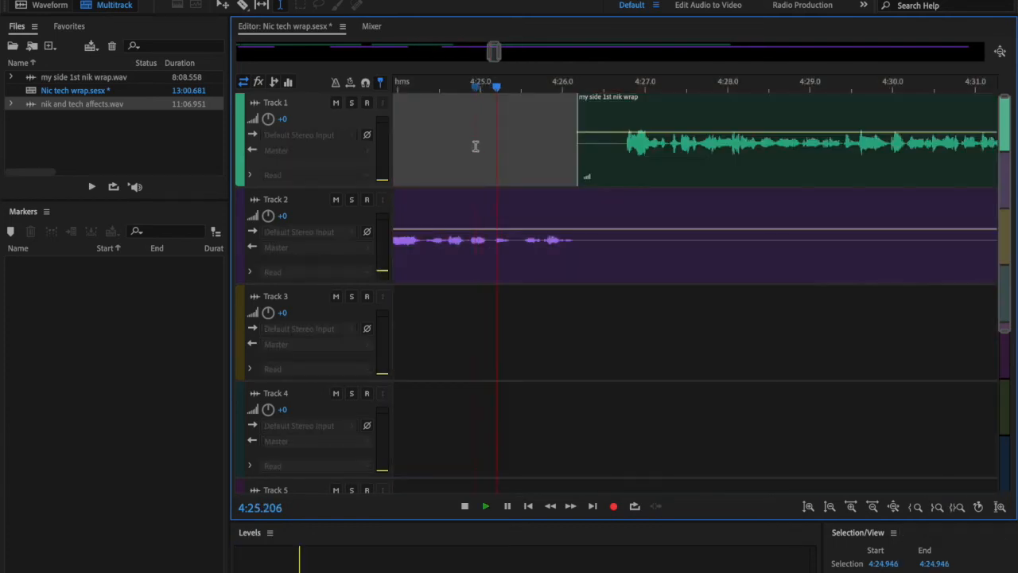
{"action": "key", "text": "space"}
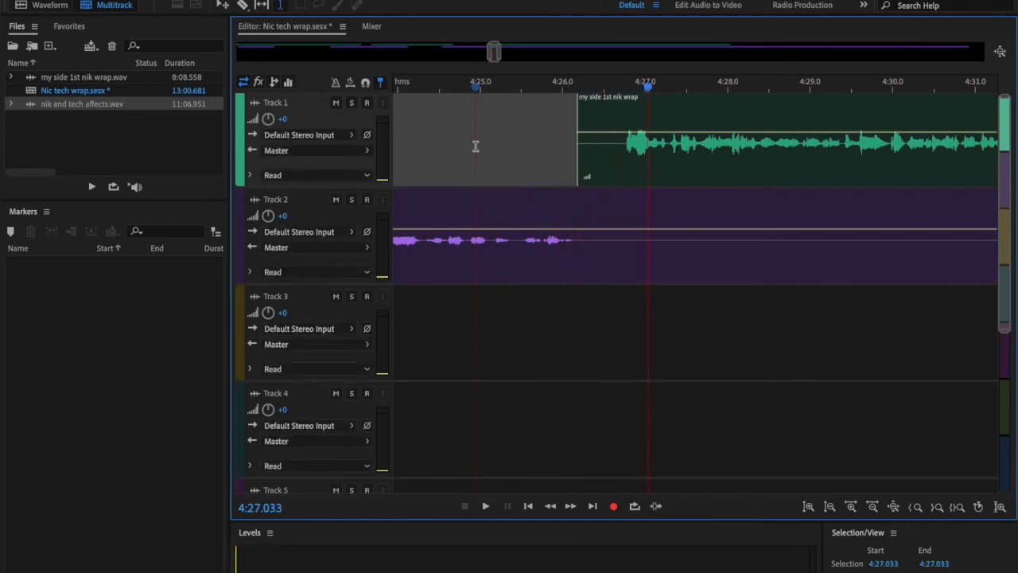
{"action": "left_click_drag", "start_coordinate": [664, 166], "coordinate": [651, 165]}
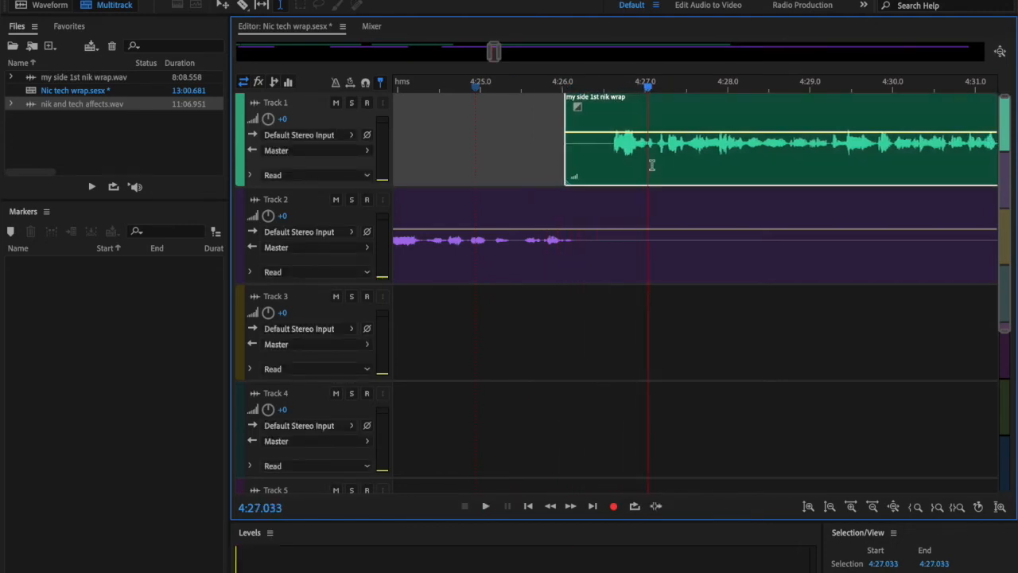
{"action": "left_click", "coordinate": [492, 161]}
{"action": "key", "text": "space"}
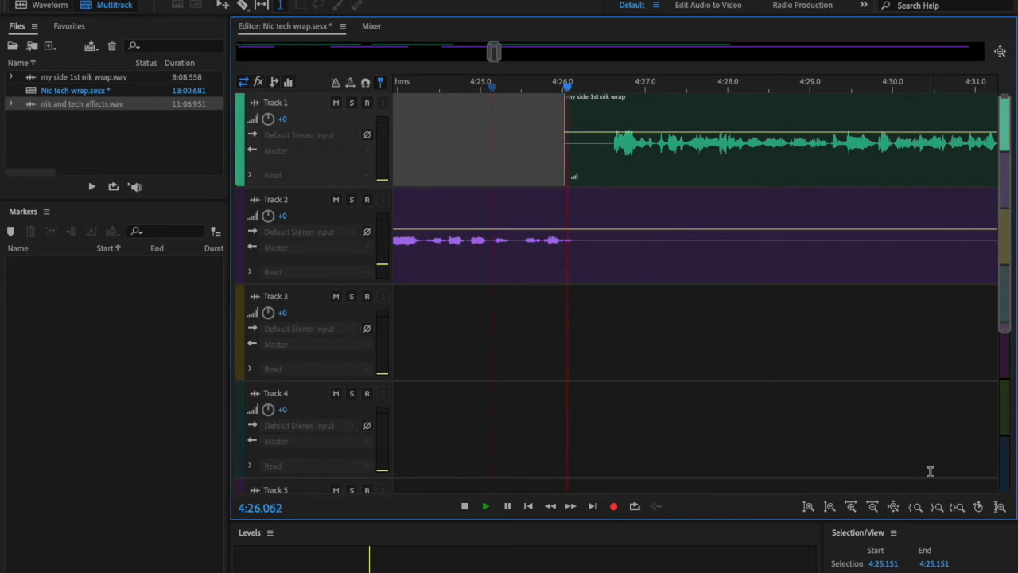
Delete the silent stretch of the Track 2 clip from about 4:31.1 to 4:58.9 and nudge the following part slightly later.
{"action": "left_click", "coordinate": [894, 506]}
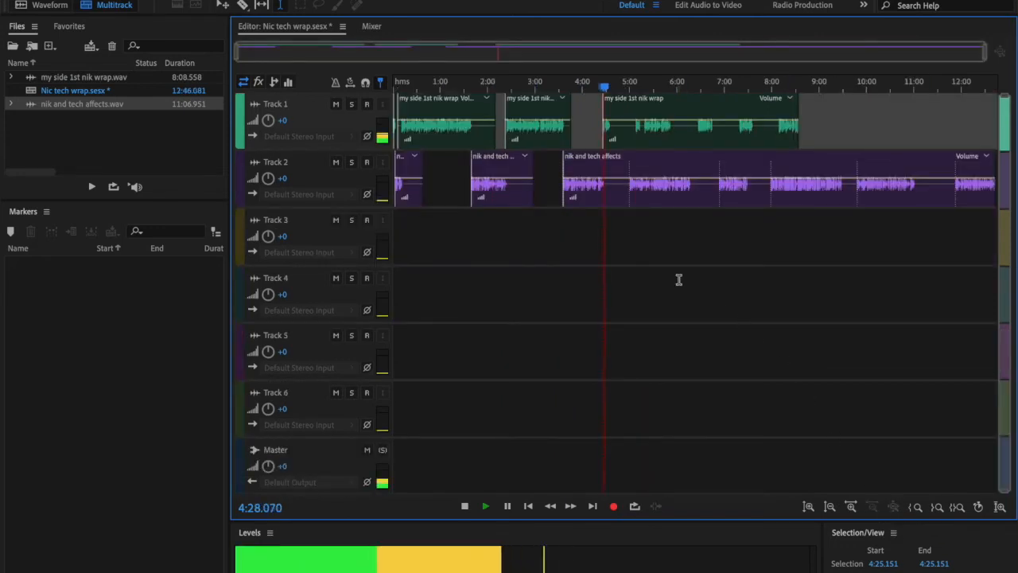
{"action": "left_click_drag", "start_coordinate": [655, 163], "coordinate": [593, 165]}
{"action": "left_click", "coordinate": [960, 509]}
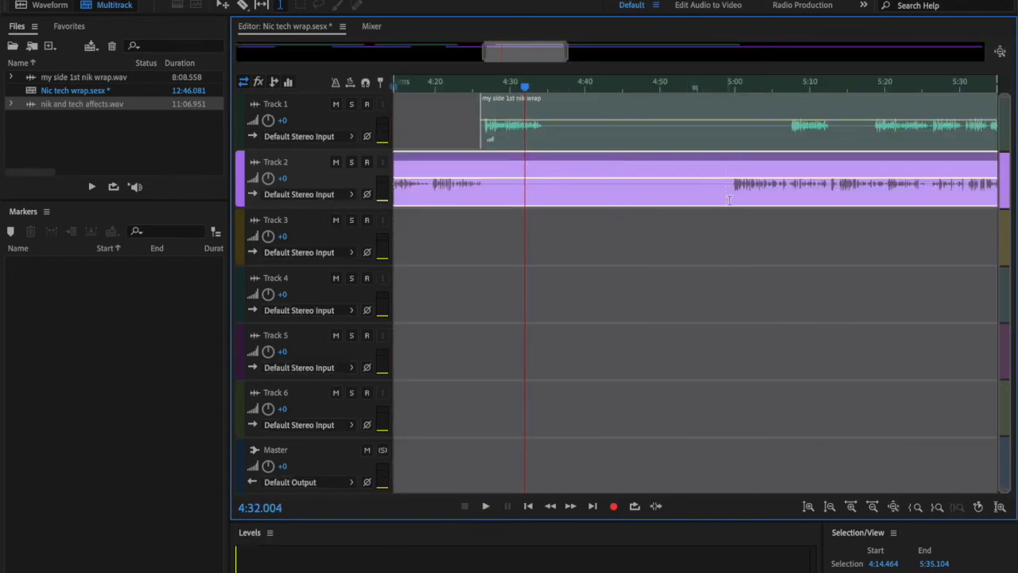
{"action": "left_click_drag", "start_coordinate": [726, 195], "coordinate": [519, 212]}
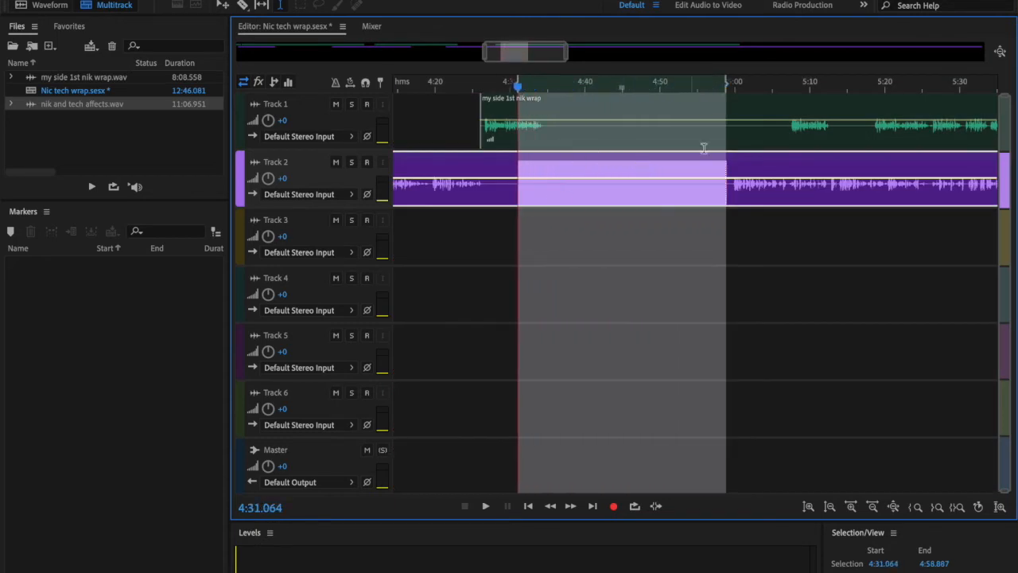
{"action": "right_click", "coordinate": [709, 168]}
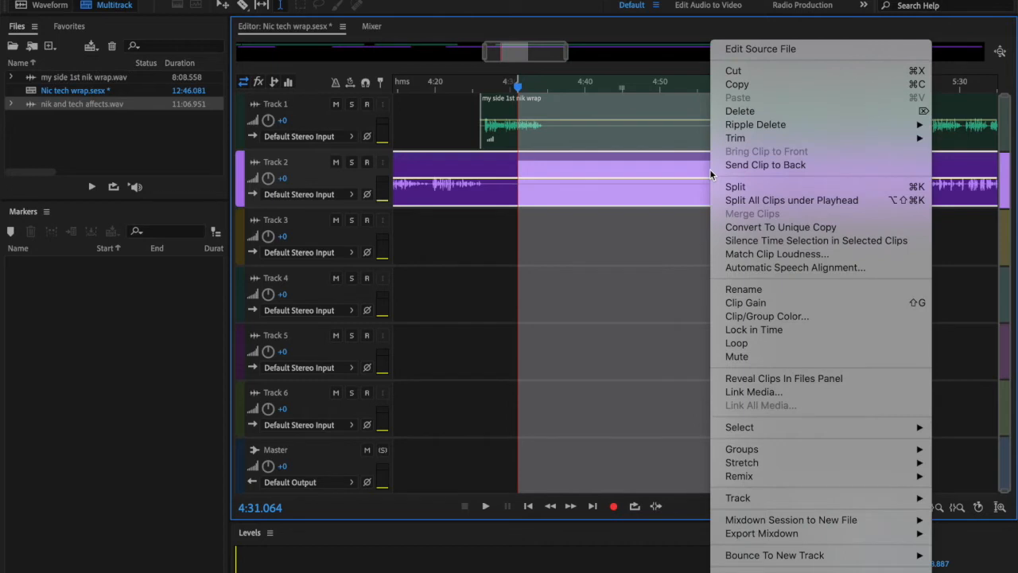
{"action": "left_click", "coordinate": [743, 112]}
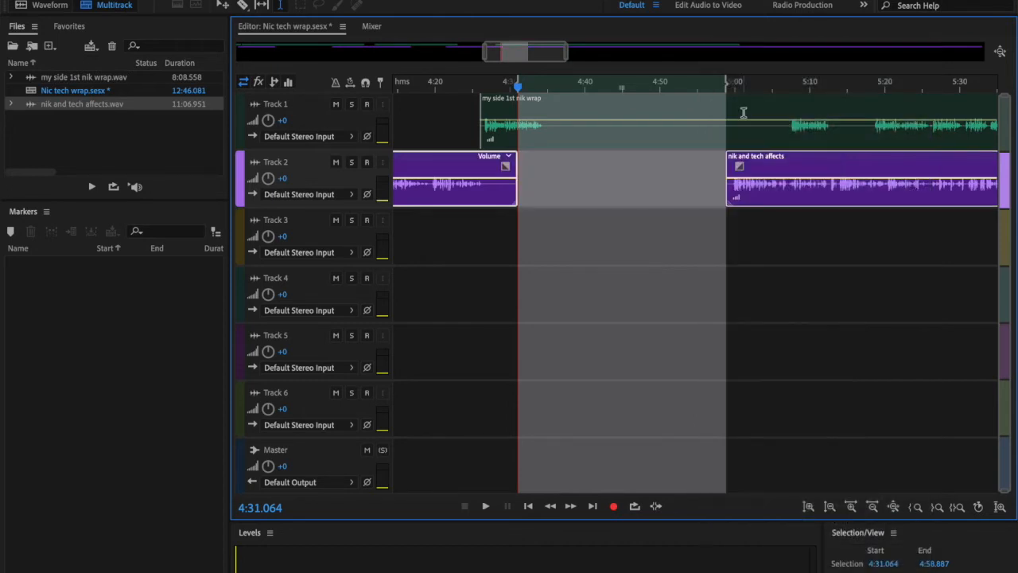
{"action": "mouse_move", "coordinate": [811, 163]}
{"action": "left_mouse_down"}
{"action": "mouse_move", "coordinate": [681, 152]}
{"action": "mouse_move", "coordinate": [736, 187]}
{"action": "mouse_move", "coordinate": [818, 190]}
{"action": "mouse_move", "coordinate": [811, 181]}
{"action": "left_mouse_up"}
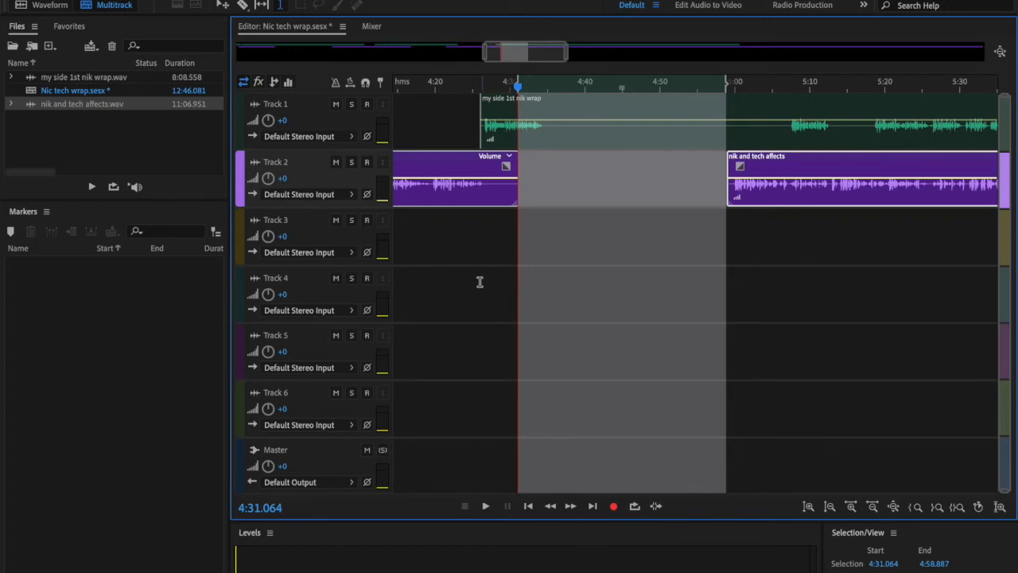
Play back the handover from the second long Track 1 clip to the Track 2 clip, starting at about 3:32.4.
{"action": "left_click", "coordinate": [890, 505]}
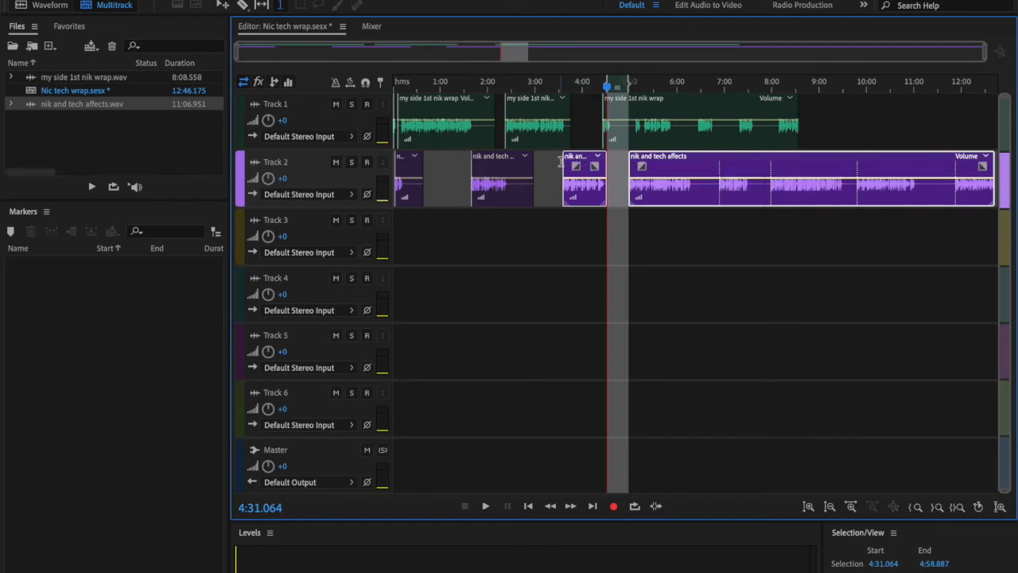
{"action": "left_click_drag", "start_coordinate": [578, 143], "coordinate": [561, 147]}
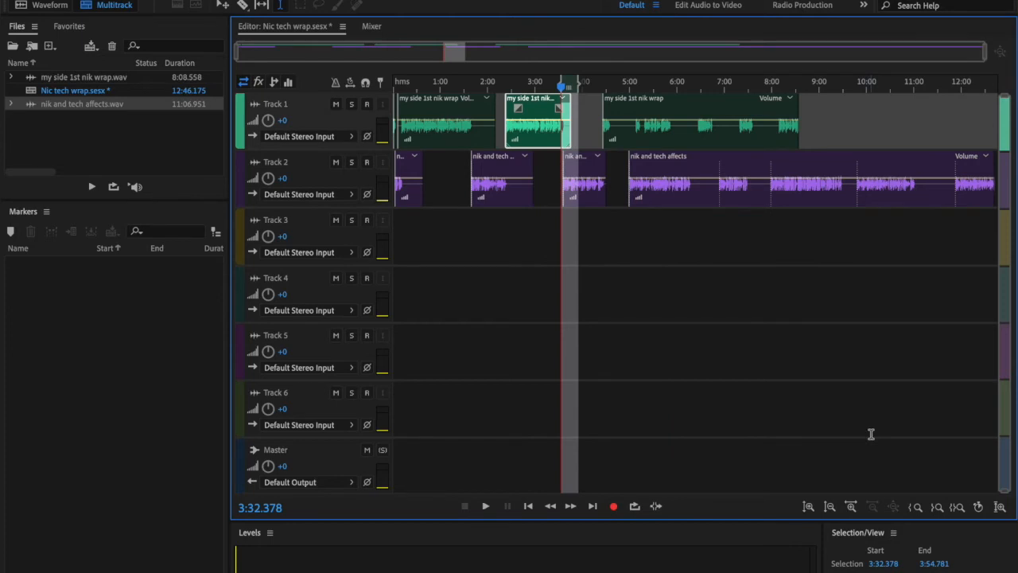
{"action": "left_click", "coordinate": [957, 507]}
{"action": "key", "text": "space"}
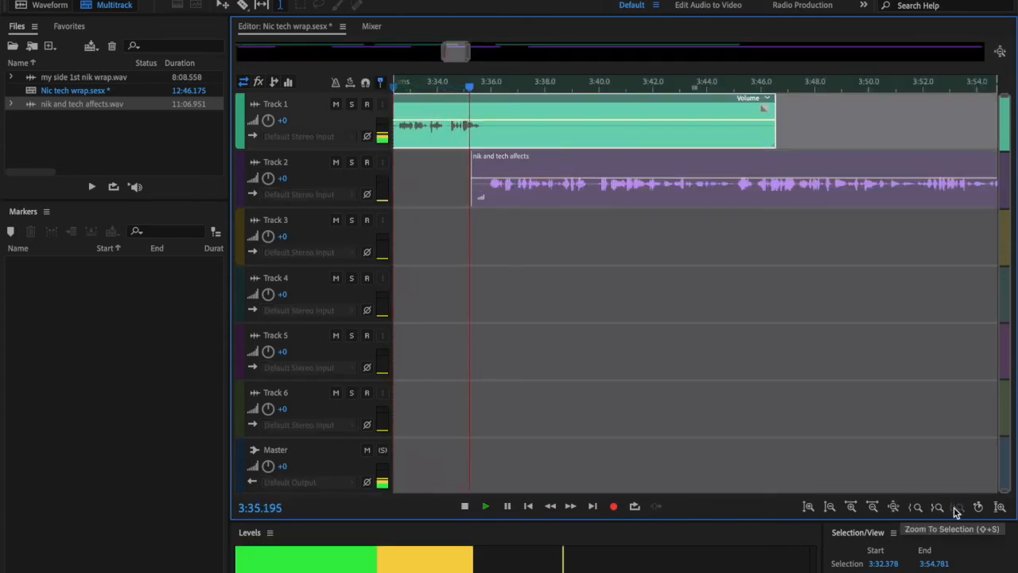
{"action": "key", "text": "space"}
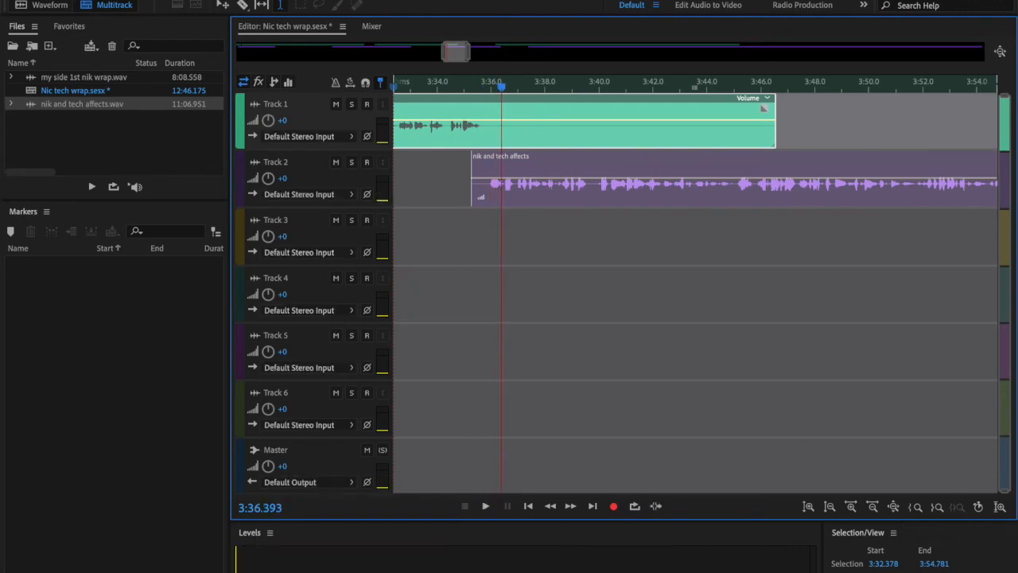
Play back the handover from Track 2 to the last Track 1 clip, starting at about 4:25.
{"action": "scroll", "coordinate": [843, 287], "scroll_direction": "right", "scroll_amount": 10}
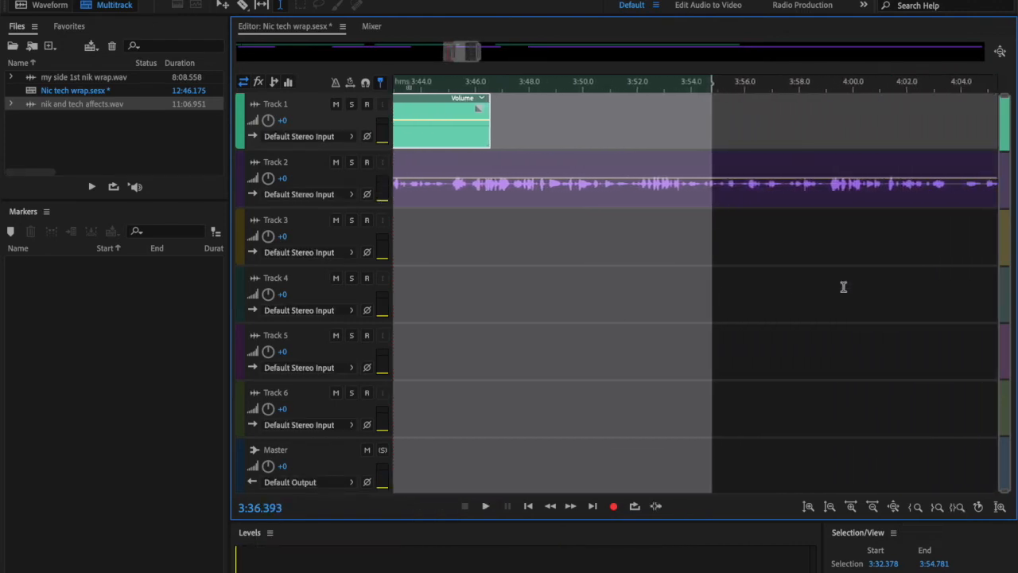
{"action": "scroll", "coordinate": [843, 287], "scroll_direction": "right", "scroll_amount": 12}
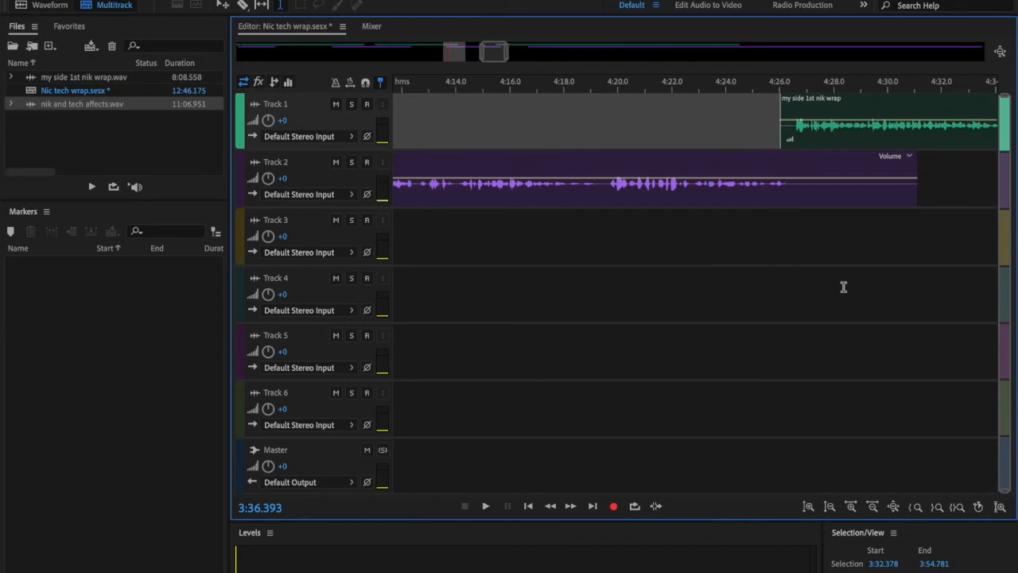
{"action": "left_click", "coordinate": [754, 127]}
{"action": "key", "text": "space"}
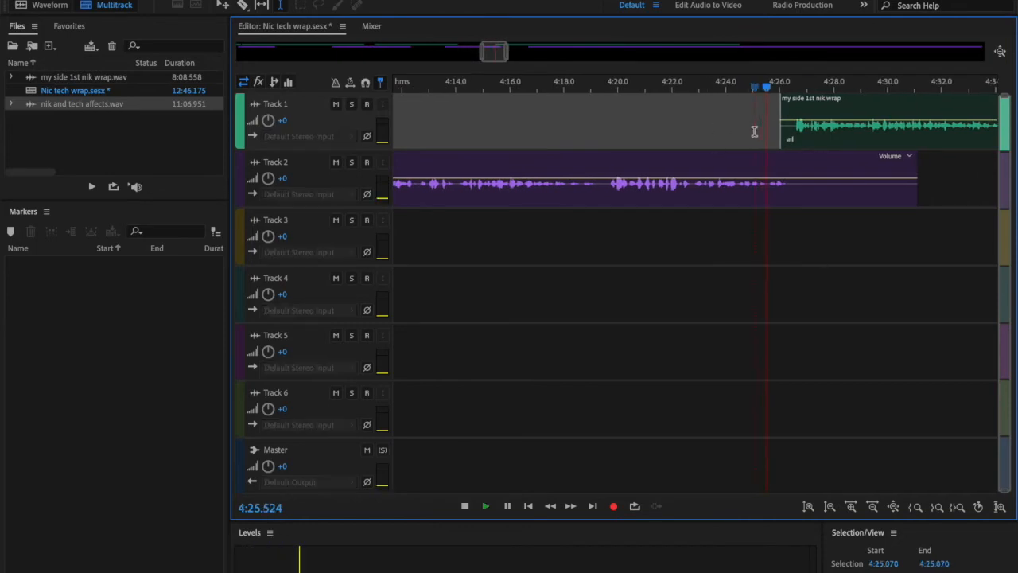
{"action": "key", "text": "space"}
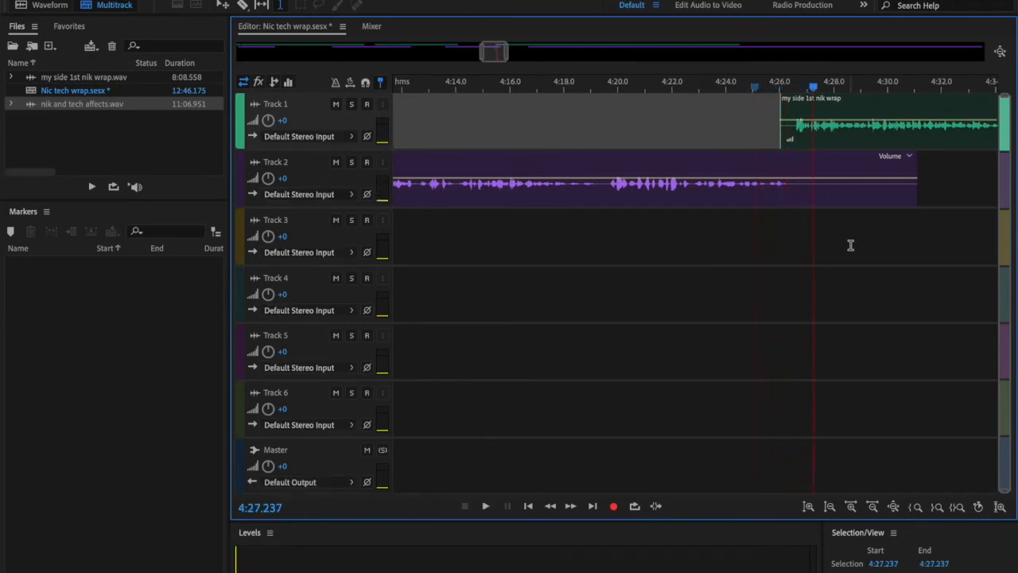
Delete the silent stretch of the last Track 1 clip from about 4:34.9 to 4:58.6.
{"action": "scroll", "coordinate": [904, 296], "scroll_direction": "right", "scroll_amount": 8}
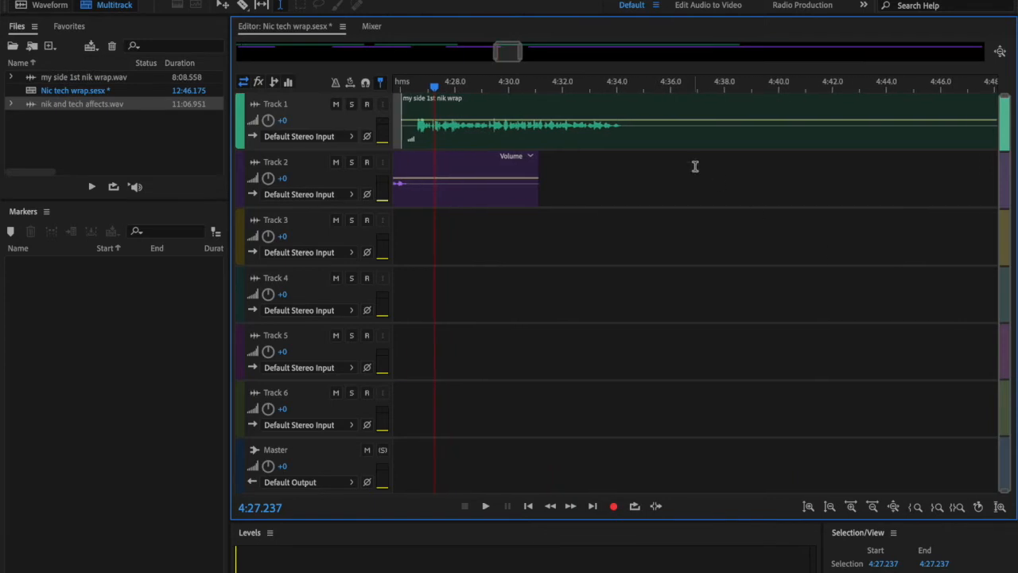
{"action": "left_click", "coordinate": [644, 148]}
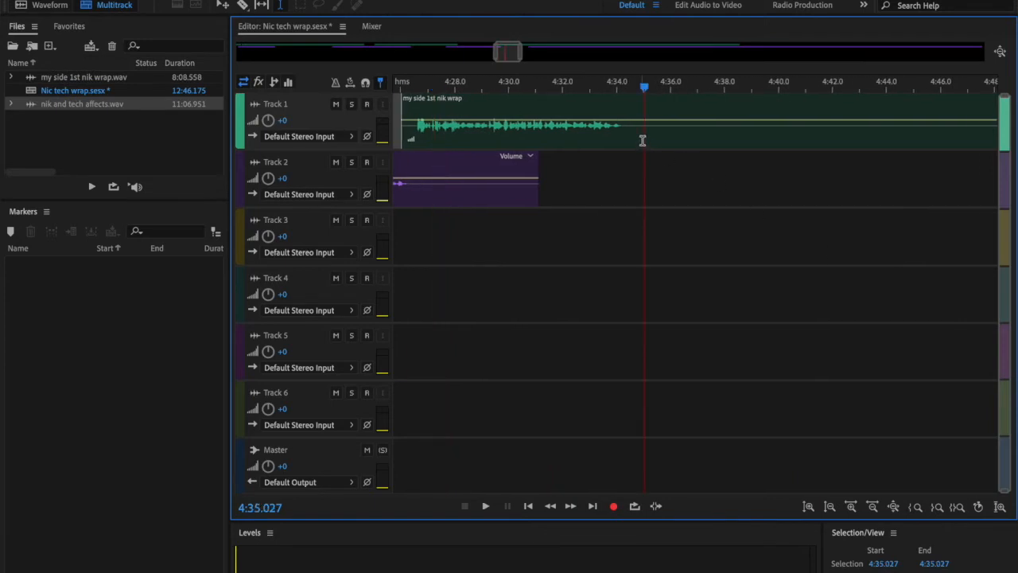
{"action": "left_click_drag", "start_coordinate": [643, 140], "coordinate": [827, 129]}
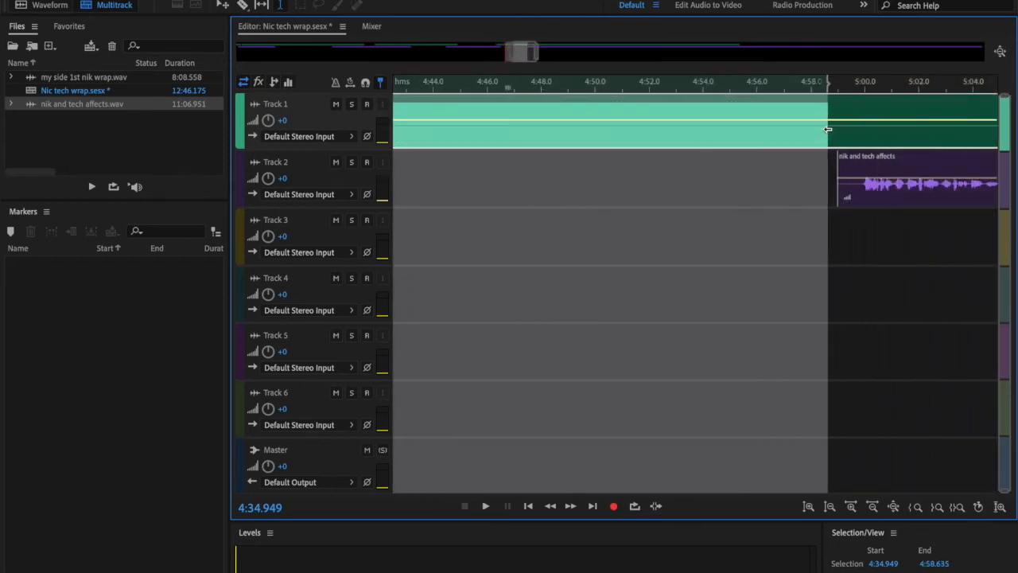
{"action": "right_click", "coordinate": [795, 139]}
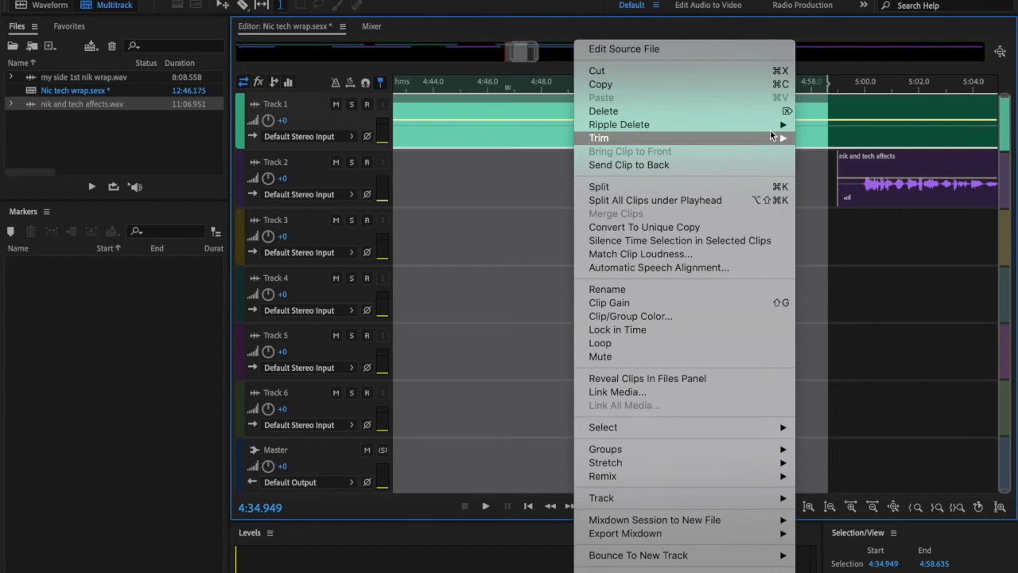
{"action": "left_click", "coordinate": [754, 111]}
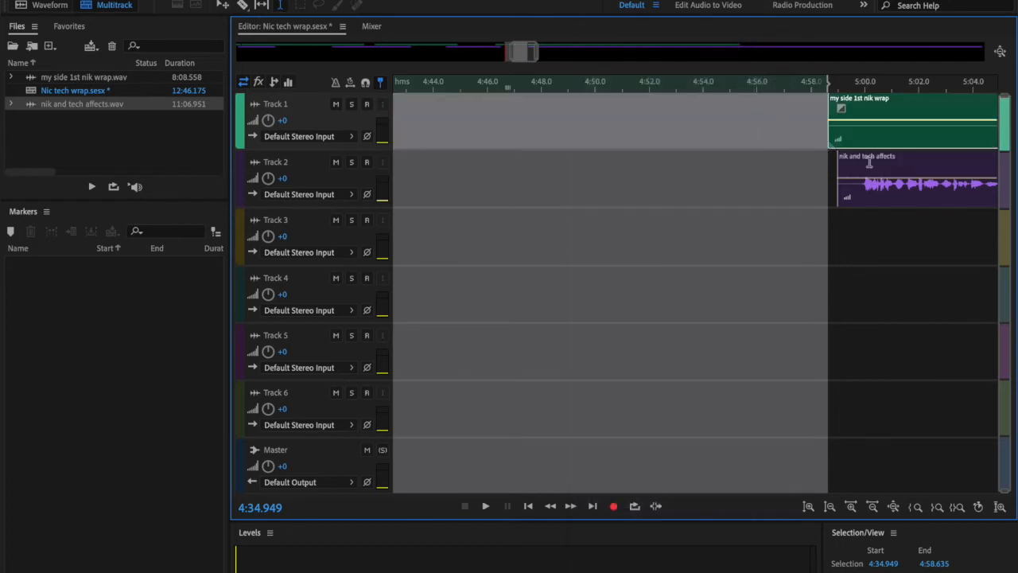
Move the remaining "nik and tech affects" clip on Track 2 earlier so it starts at about 4:34, near the end of the Track 1 speech.
{"action": "mouse_move", "coordinate": [515, 52]}
{"action": "left_mouse_down"}
{"action": "mouse_move", "coordinate": [506, 58]}
{"action": "mouse_move", "coordinate": [519, 58]}
{"action": "left_mouse_up"}
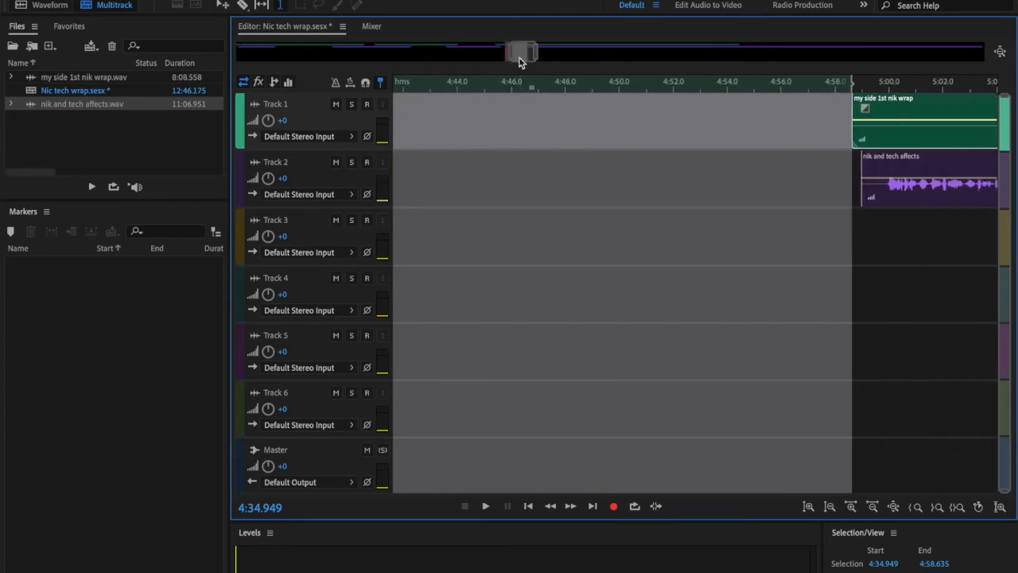
{"action": "left_click_drag", "start_coordinate": [891, 170], "coordinate": [492, 202]}
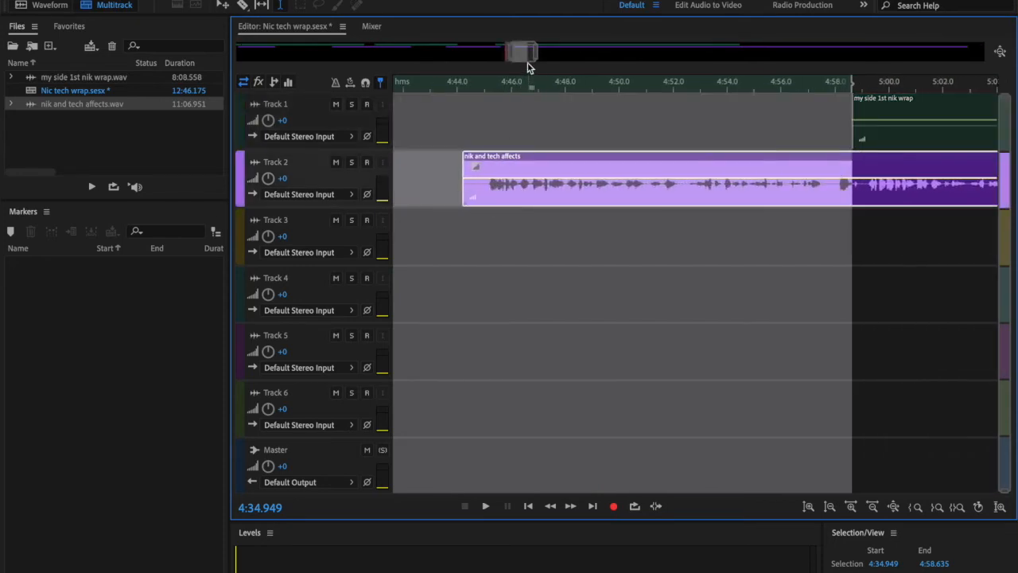
{"action": "left_click_drag", "start_coordinate": [518, 50], "coordinate": [506, 51]}
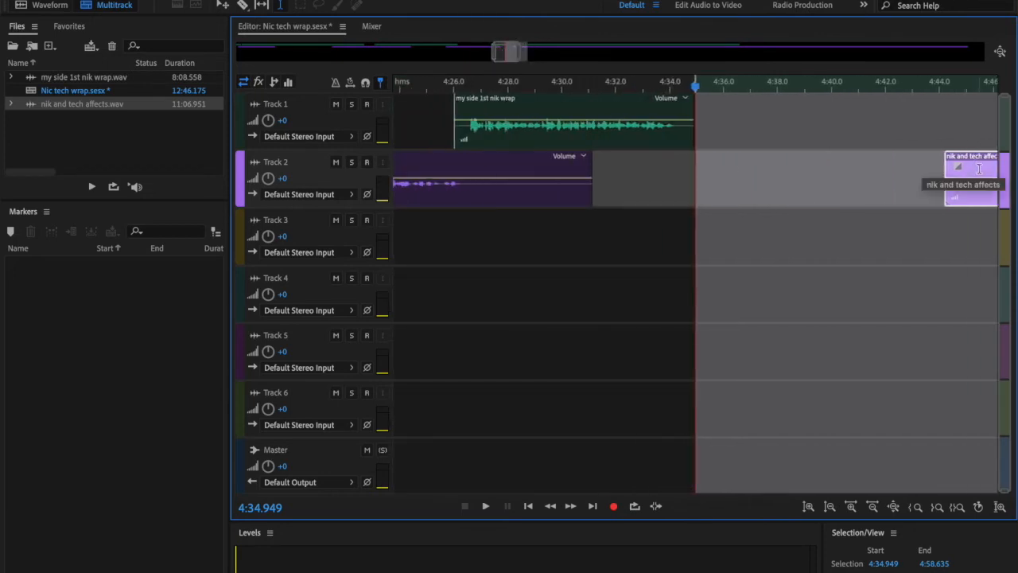
{"action": "left_click_drag", "start_coordinate": [979, 168], "coordinate": [836, 169]}
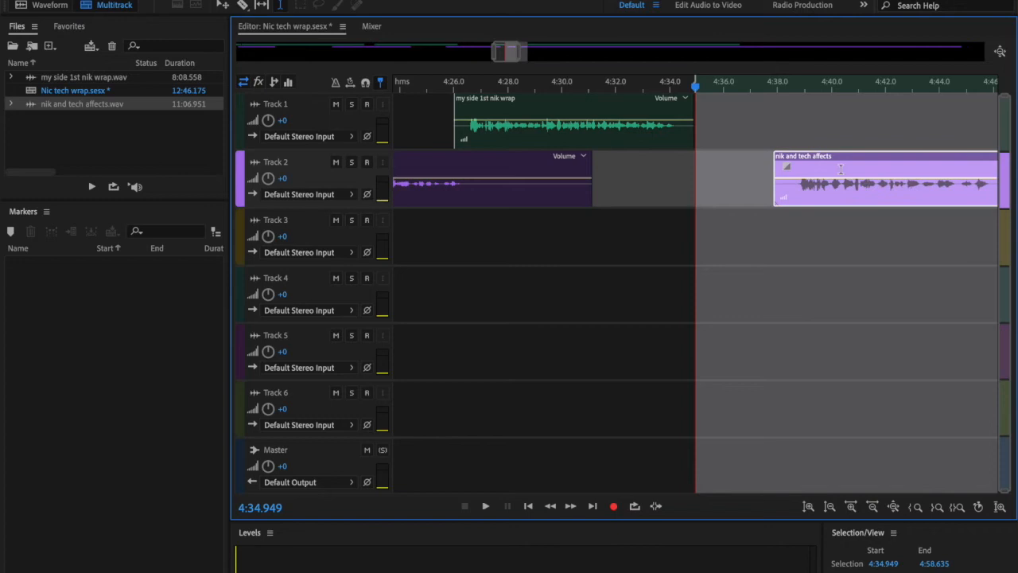
{"action": "left_click_drag", "start_coordinate": [876, 161], "coordinate": [773, 170]}
Play back the handover from the Track 1 clip to the repositioned Track 2 clip, starting at about 4:33.
{"action": "left_click", "coordinate": [644, 180]}
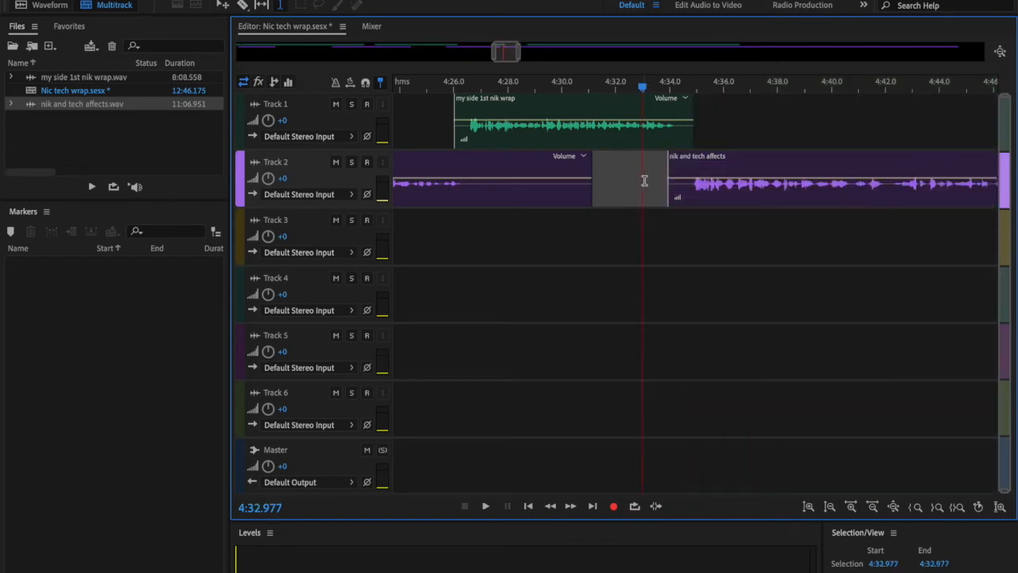
{"action": "key", "text": "space"}
{"action": "key", "text": "space"}
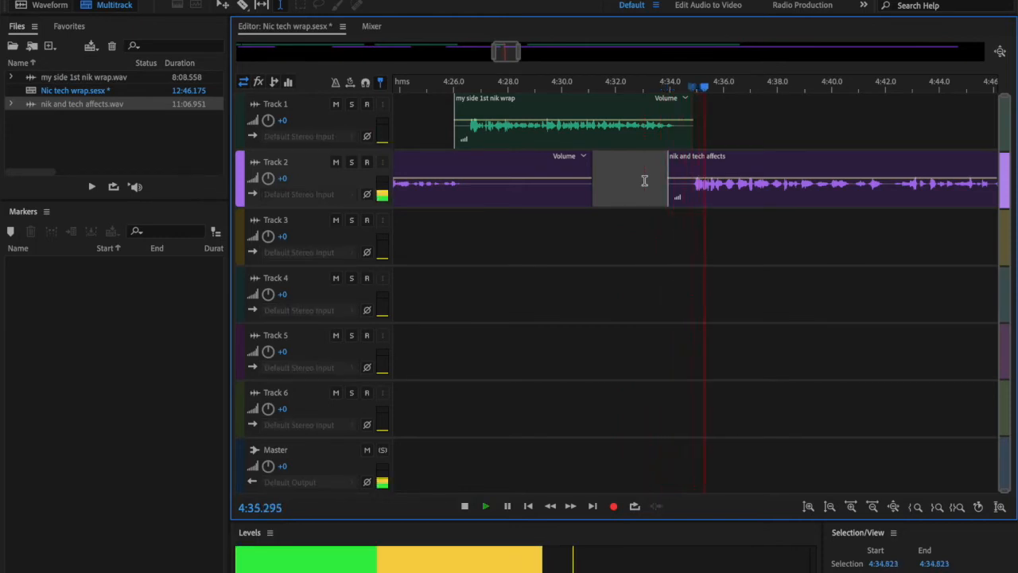
Replay the transition from the Track 1 speech into the following Track 2 clip from about 4:33.
{"action": "key", "text": "space"}
{"action": "key", "text": "space"}
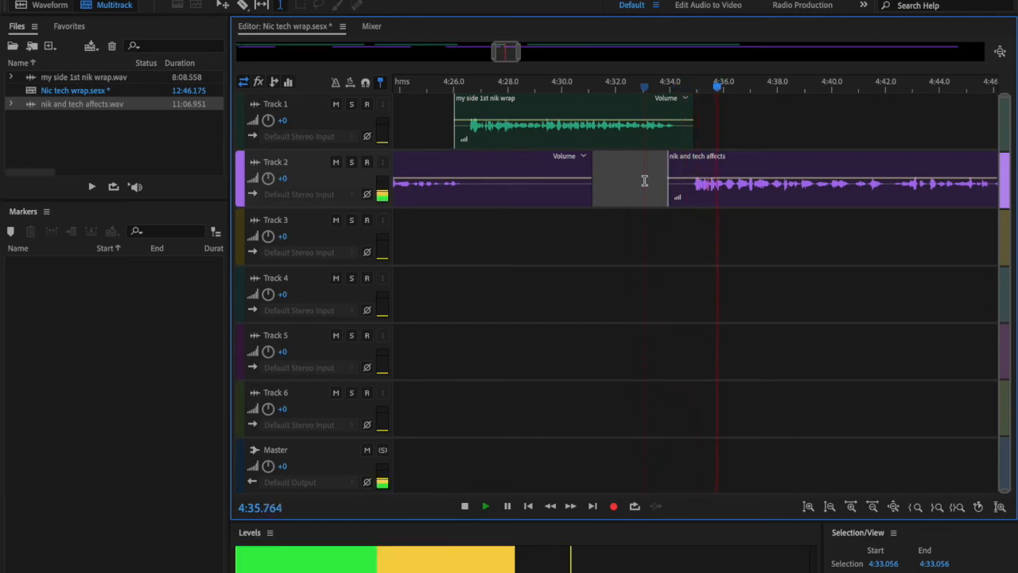
{"action": "key", "text": "space"}
Split the following Track 1 clip at about 5:07, just before its first speech, and delete the silent beginning.
{"action": "scroll", "coordinate": [844, 342], "scroll_direction": "right", "scroll_amount": 3}
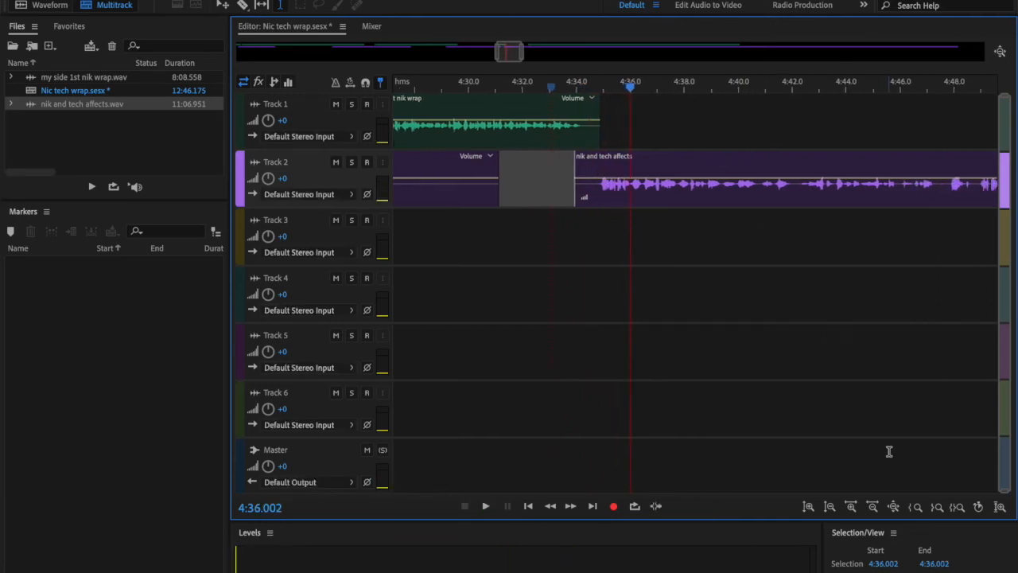
{"action": "left_click", "coordinate": [871, 506]}
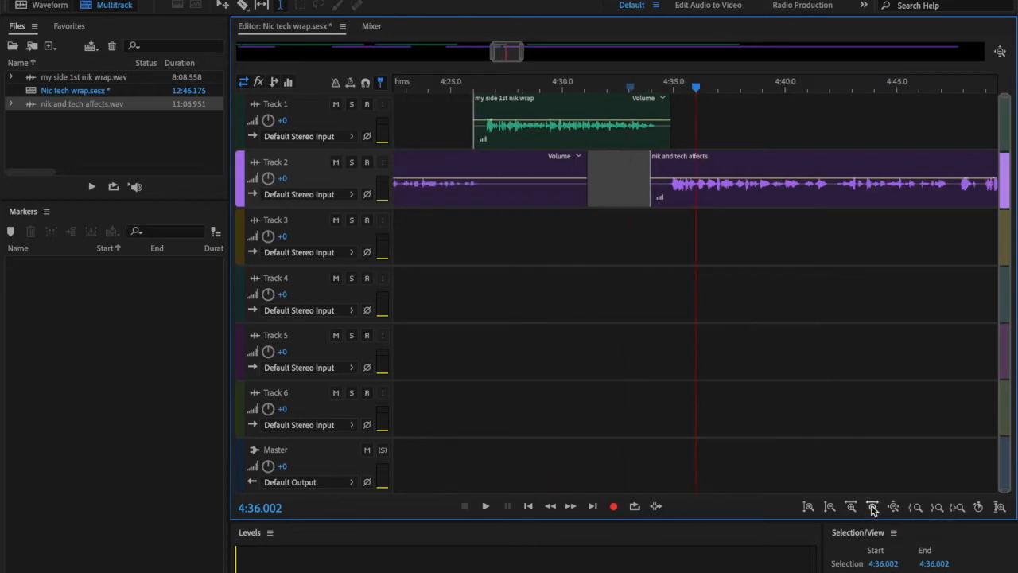
{"action": "left_click", "coordinate": [872, 505]}
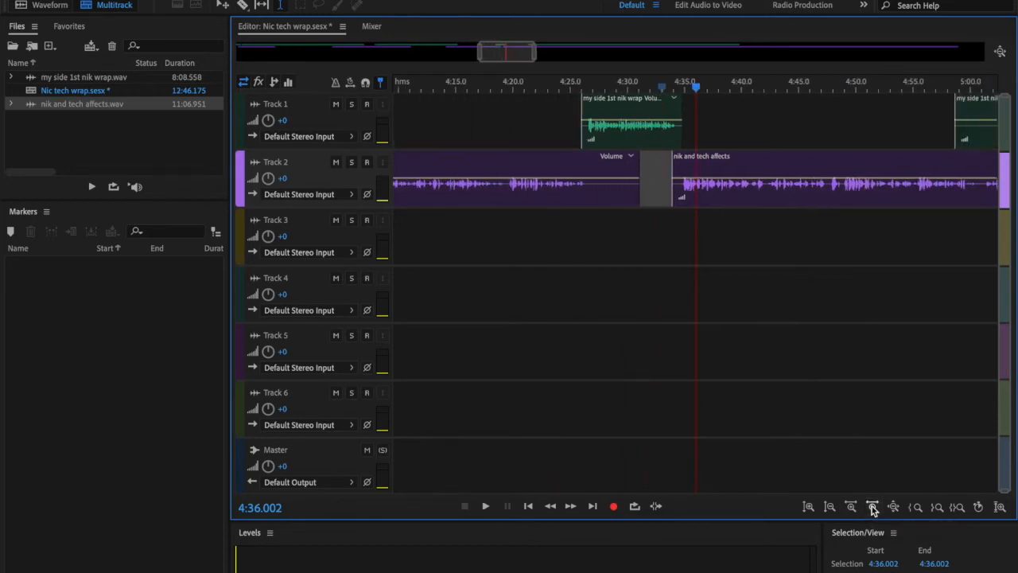
{"action": "right_click", "coordinate": [827, 293]}
{"action": "left_click", "coordinate": [827, 256]}
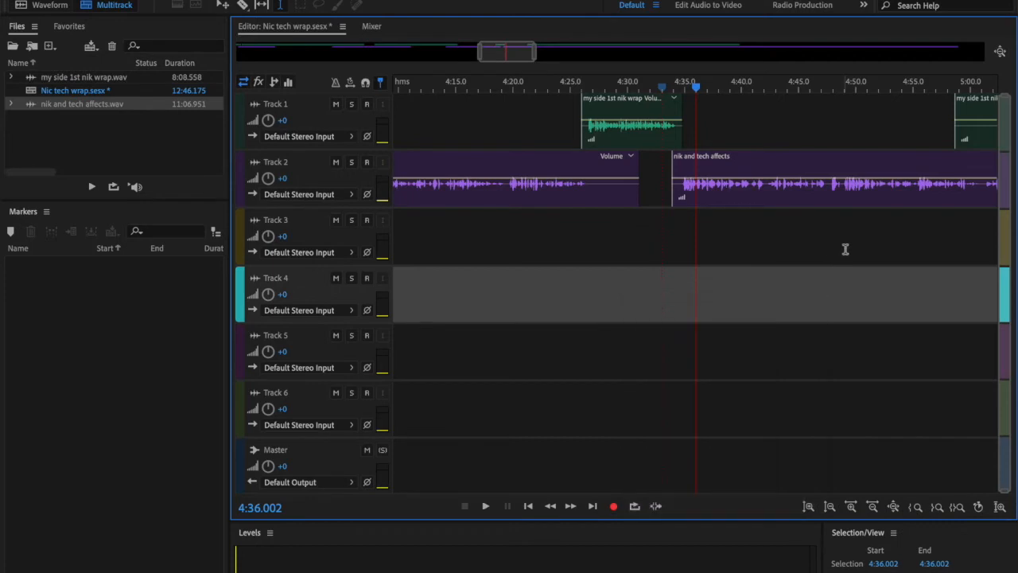
{"action": "scroll", "coordinate": [899, 218], "scroll_direction": "right", "scroll_amount": 5}
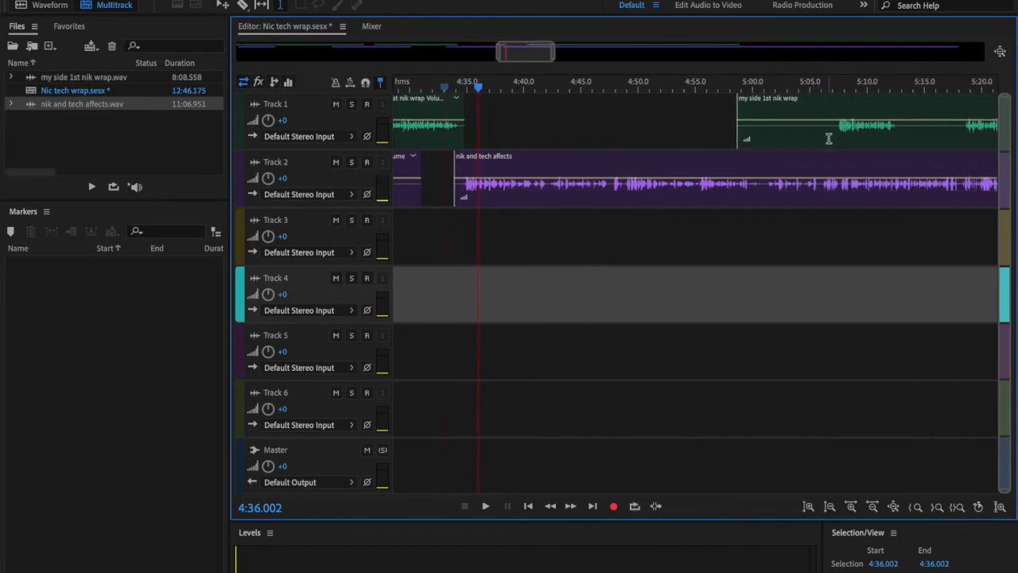
{"action": "left_click", "coordinate": [833, 135]}
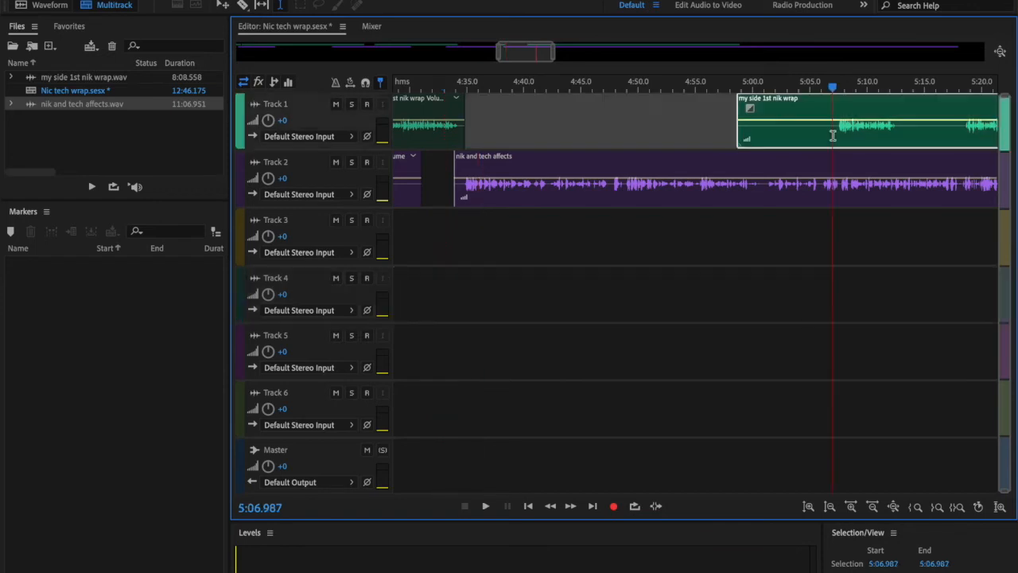
{"action": "right_click", "coordinate": [834, 138]}
{"action": "left_click", "coordinate": [790, 186]}
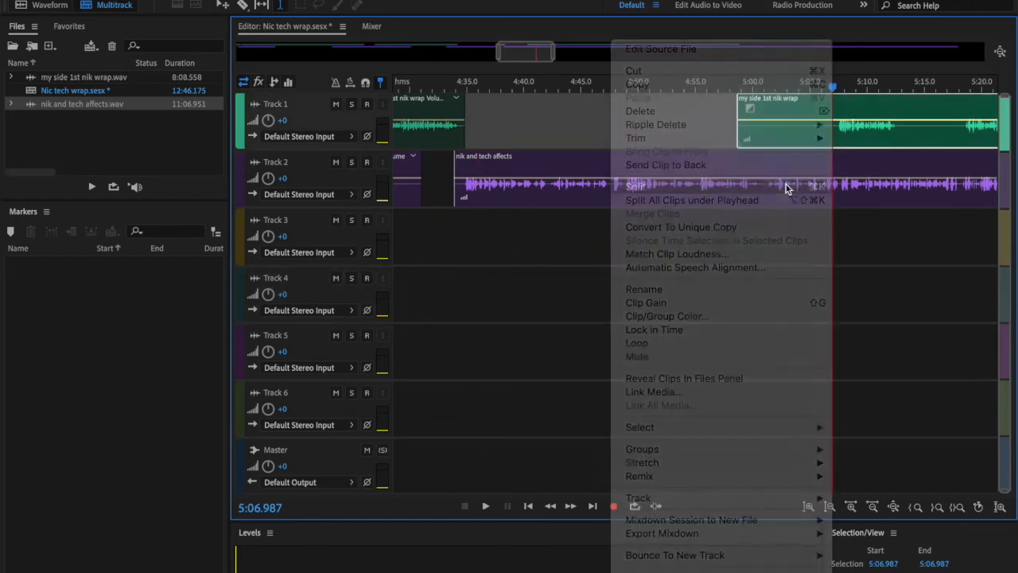
{"action": "right_click", "coordinate": [774, 137]}
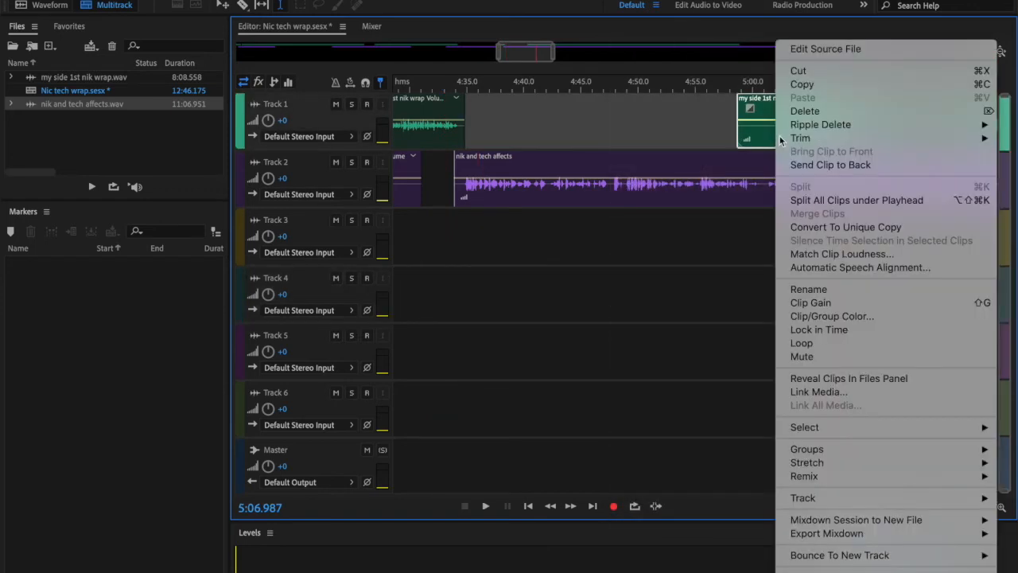
{"action": "left_click", "coordinate": [804, 112]}
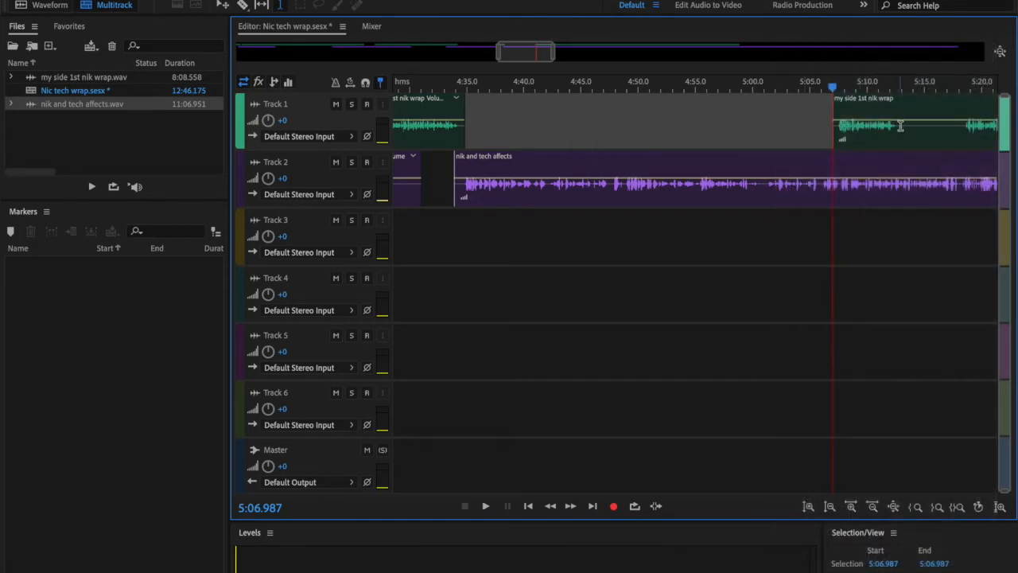
Split the Track 1 clip at about 5:12.9 and 5:18, and delete the silent piece between the cuts.
{"action": "left_click", "coordinate": [901, 124]}
{"action": "right_click", "coordinate": [902, 131]}
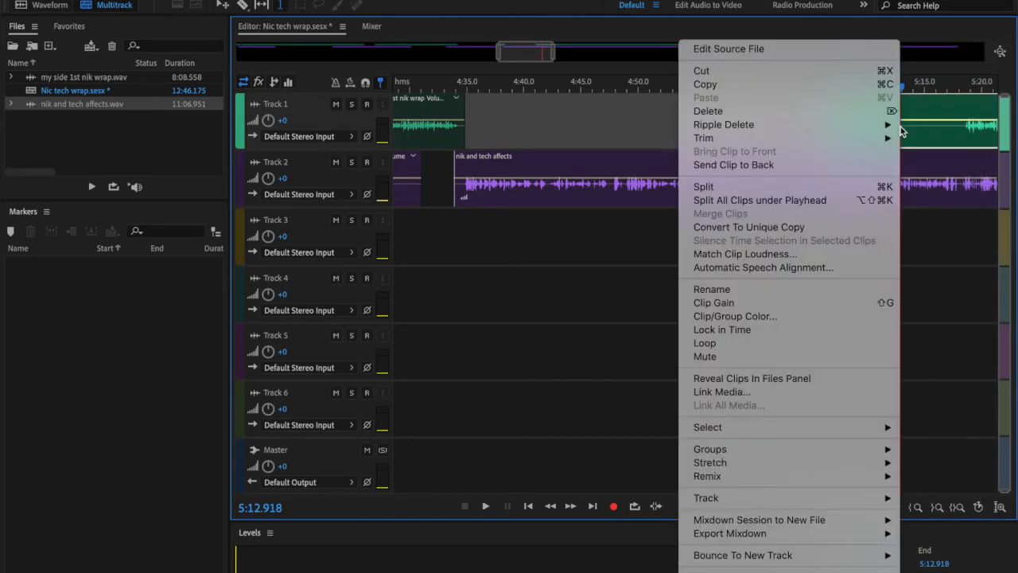
{"action": "left_click", "coordinate": [853, 188]}
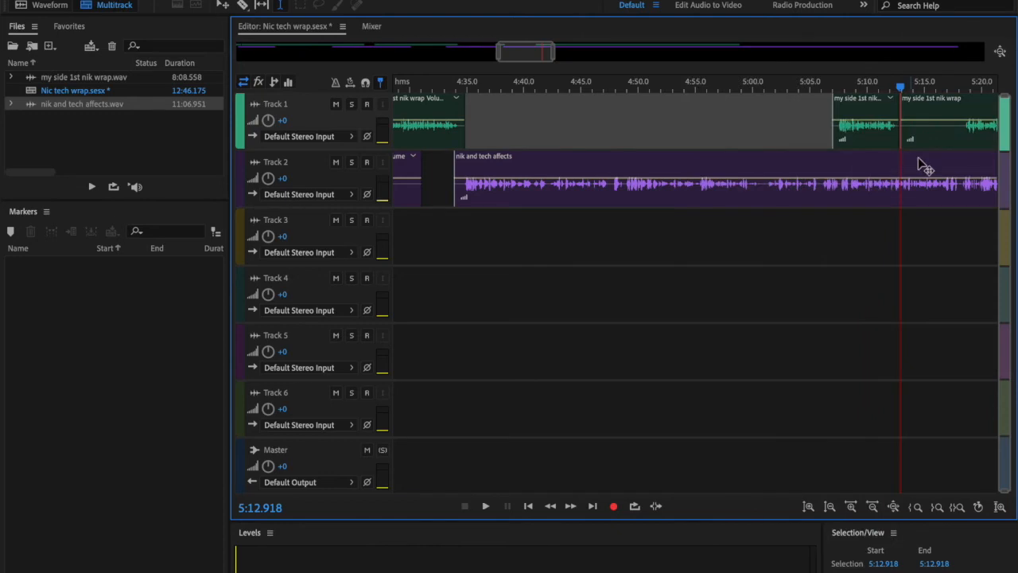
{"action": "left_click", "coordinate": [960, 137]}
{"action": "right_click", "coordinate": [959, 138]}
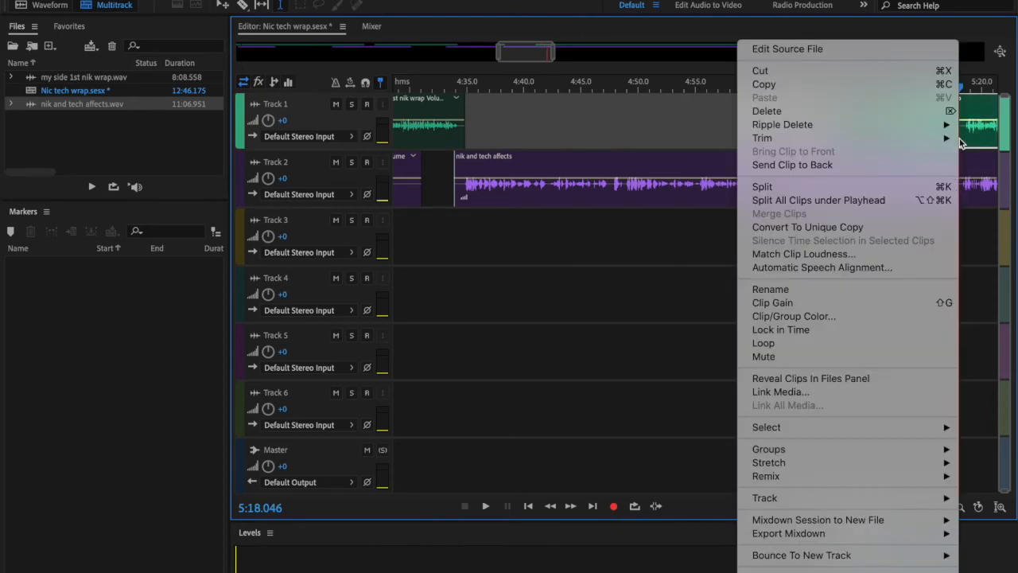
{"action": "left_click", "coordinate": [916, 191]}
{"action": "left_click", "coordinate": [919, 143]}
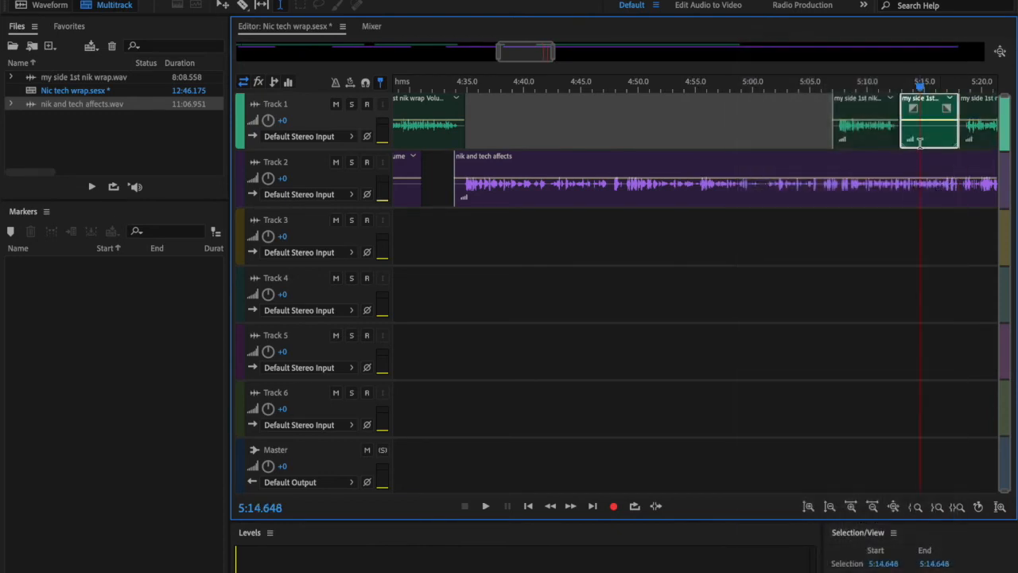
{"action": "right_click", "coordinate": [924, 137]}
{"action": "mouse_move", "coordinate": [890, 125]}
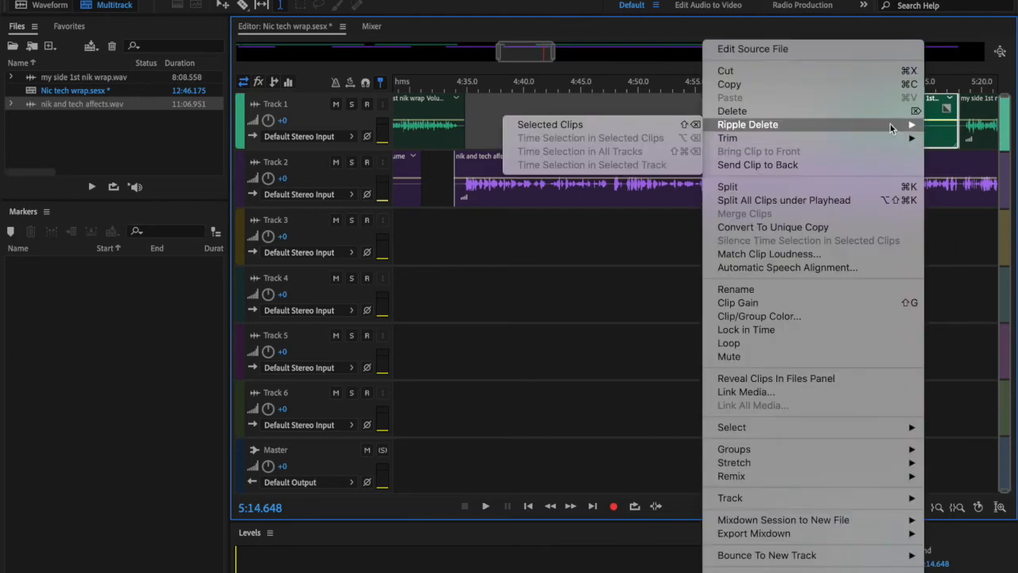
{"action": "left_click", "coordinate": [885, 112]}
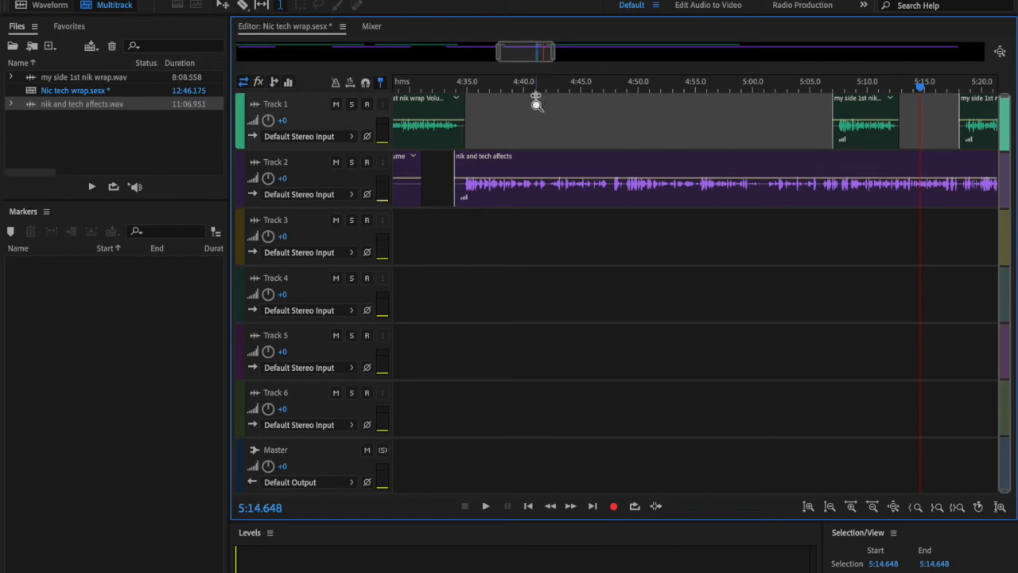
Move the long remaining "my side 1st nik wrap" clip on Track 1 later so it starts at about 6:56.
{"action": "scroll", "coordinate": [538, 51], "scroll_direction": "up", "scroll_amount": 5}
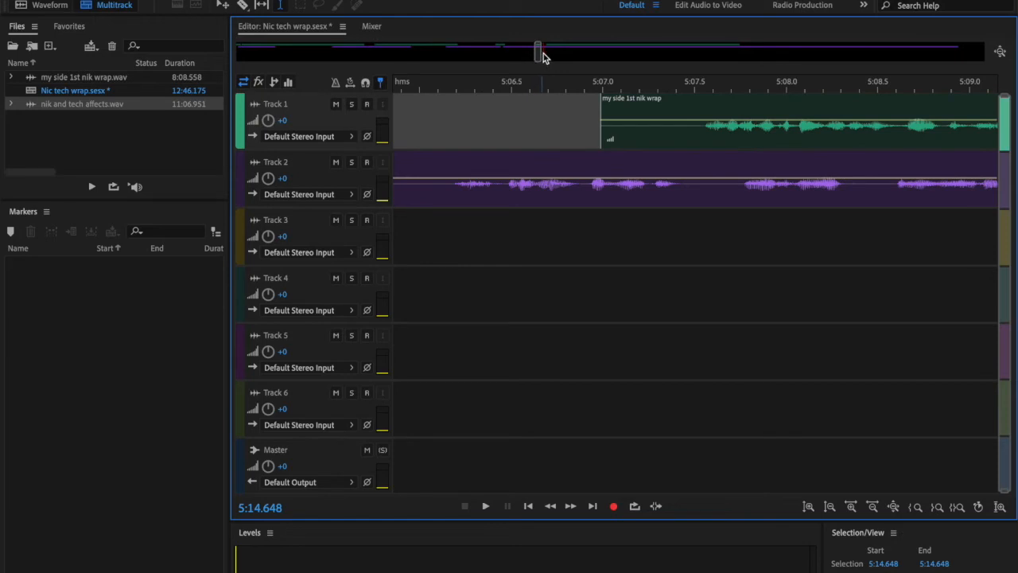
{"action": "left_click_drag", "start_coordinate": [543, 52], "coordinate": [744, 62]}
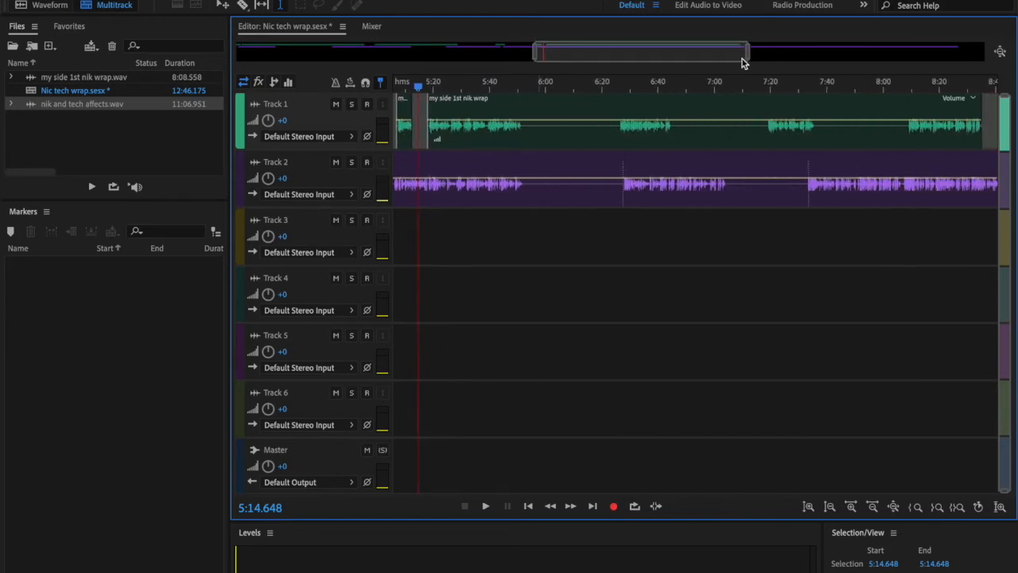
{"action": "left_click", "coordinate": [165, 0]}
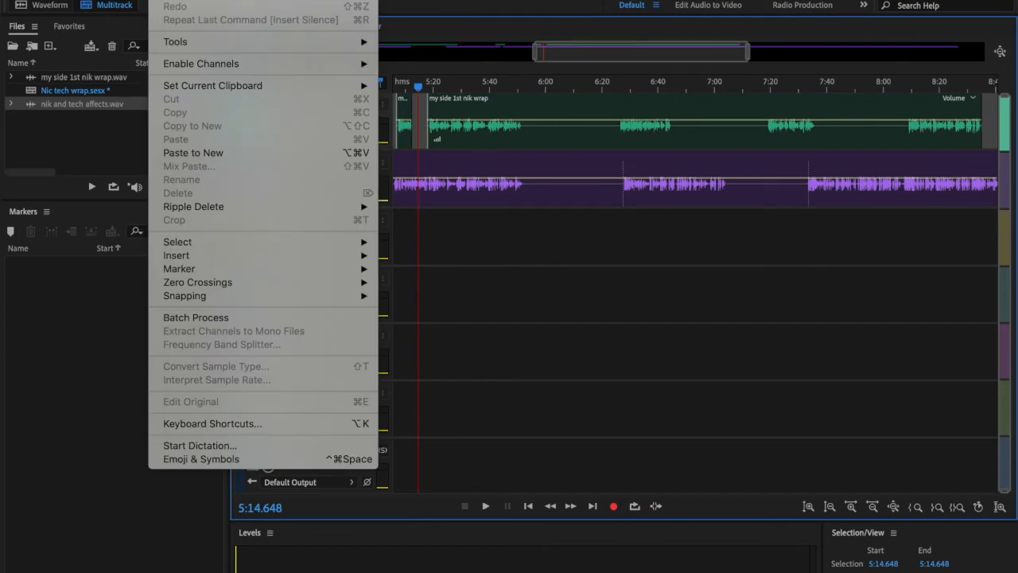
{"action": "key", "text": "Escape"}
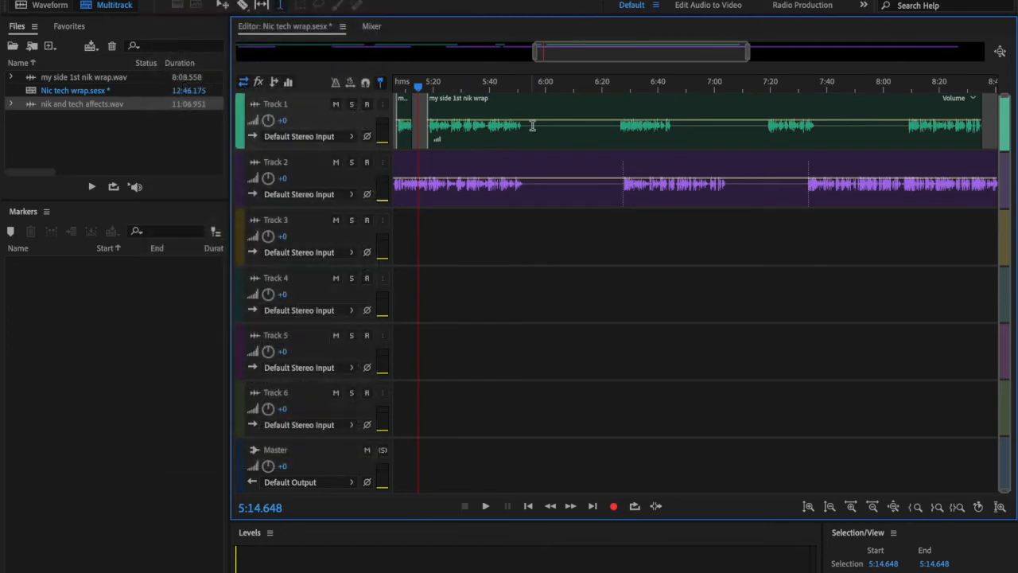
{"action": "left_click_drag", "start_coordinate": [645, 54], "coordinate": [582, 56]}
{"action": "left_click_drag", "start_coordinate": [681, 110], "coordinate": [842, 115]}
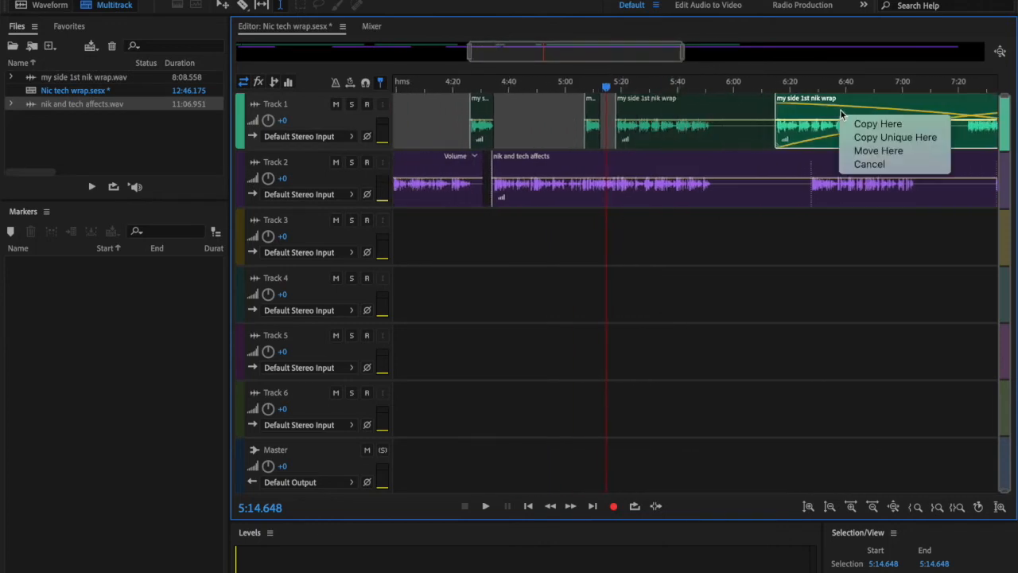
{"action": "left_click", "coordinate": [865, 152]}
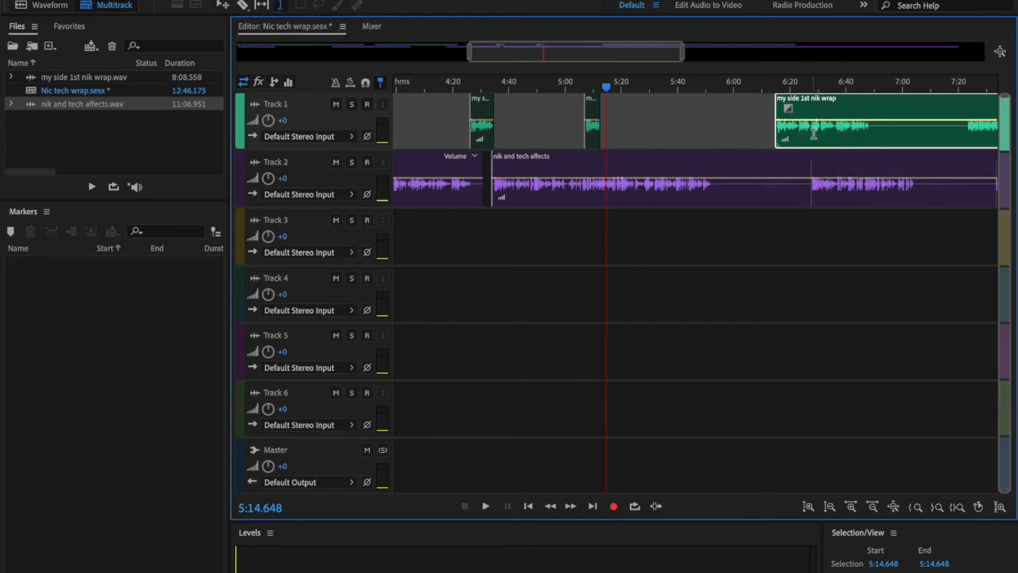
{"action": "left_click_drag", "start_coordinate": [819, 143], "coordinate": [936, 143]}
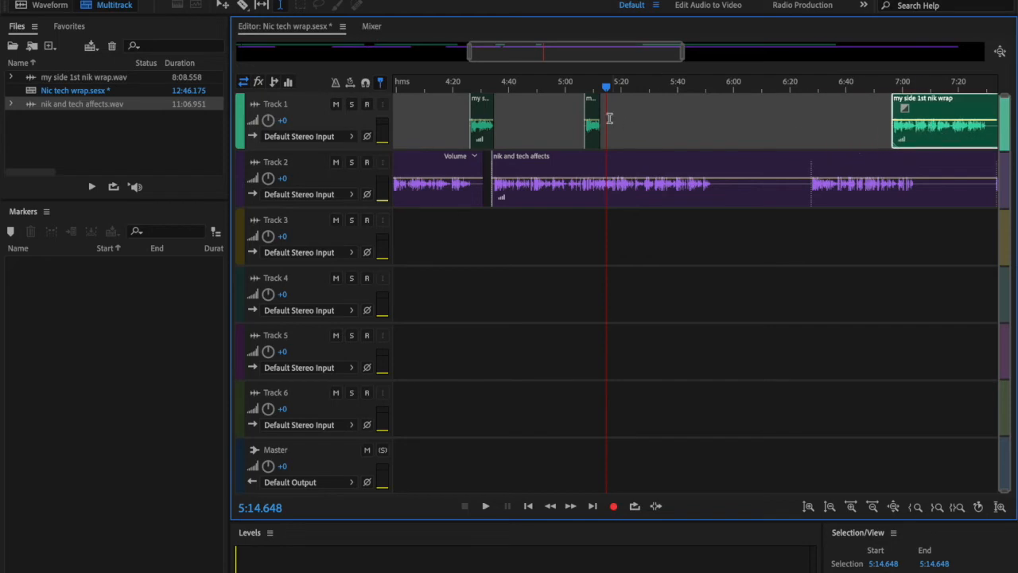
Move the short Track 1 clip to about 5:52, at the end of the Track 2 speech, and play the handover from about 5:48.
{"action": "left_click_drag", "start_coordinate": [595, 114], "coordinate": [723, 128]}
{"action": "left_click", "coordinate": [699, 128]}
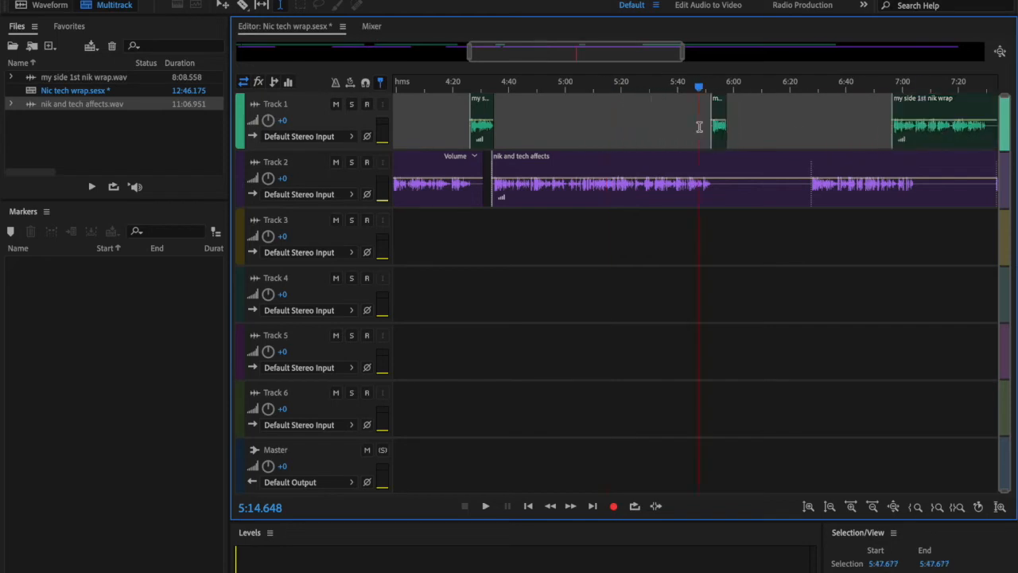
{"action": "key", "text": "space"}
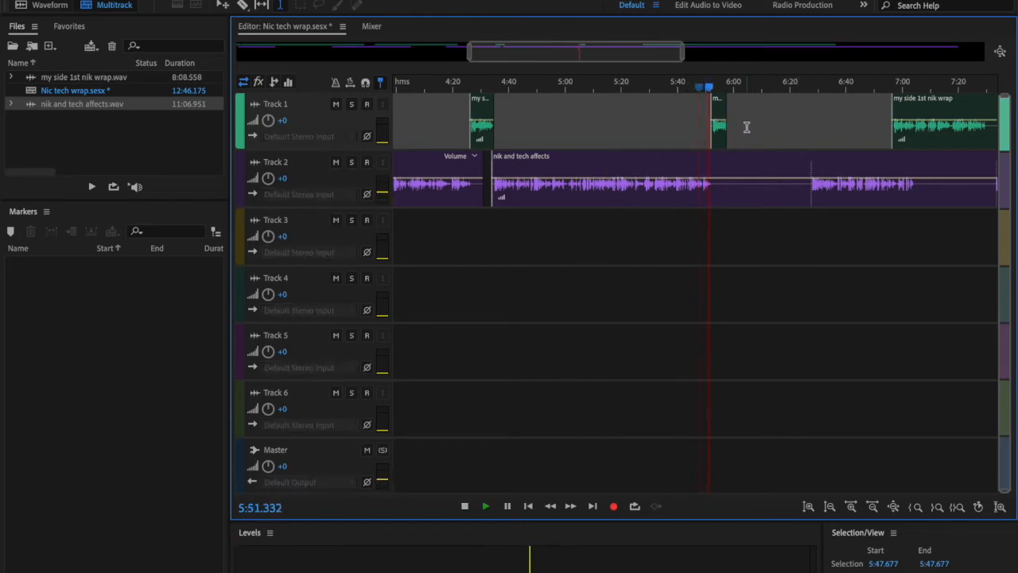
{"action": "key", "text": "space"}
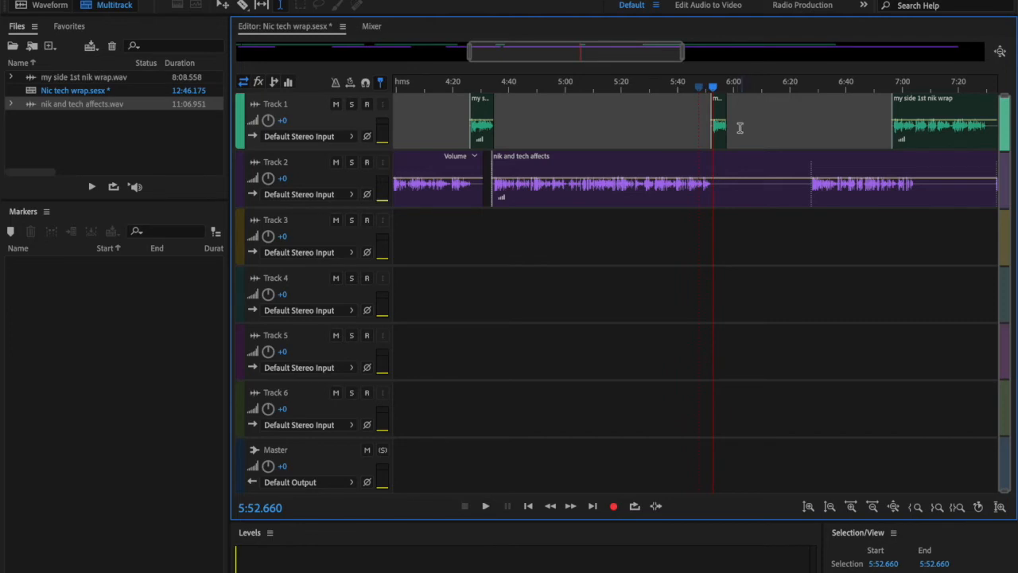
Shift the last "nik and tech affects" clip on Track 2 slightly later so it starts at about 4:34.4.
{"action": "mouse_move", "coordinate": [748, 160]}
{"action": "left_mouse_down"}
{"action": "mouse_move", "coordinate": [705, 164]}
{"action": "mouse_move", "coordinate": [750, 159]}
{"action": "left_mouse_up"}
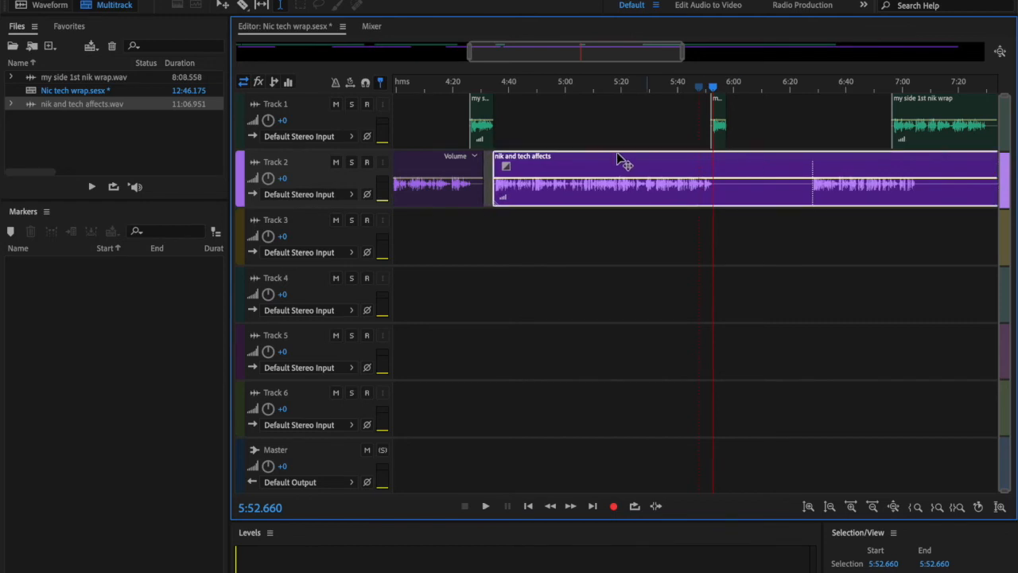
{"action": "key", "text": "space"}
{"action": "double_click", "coordinate": [493, 159]}
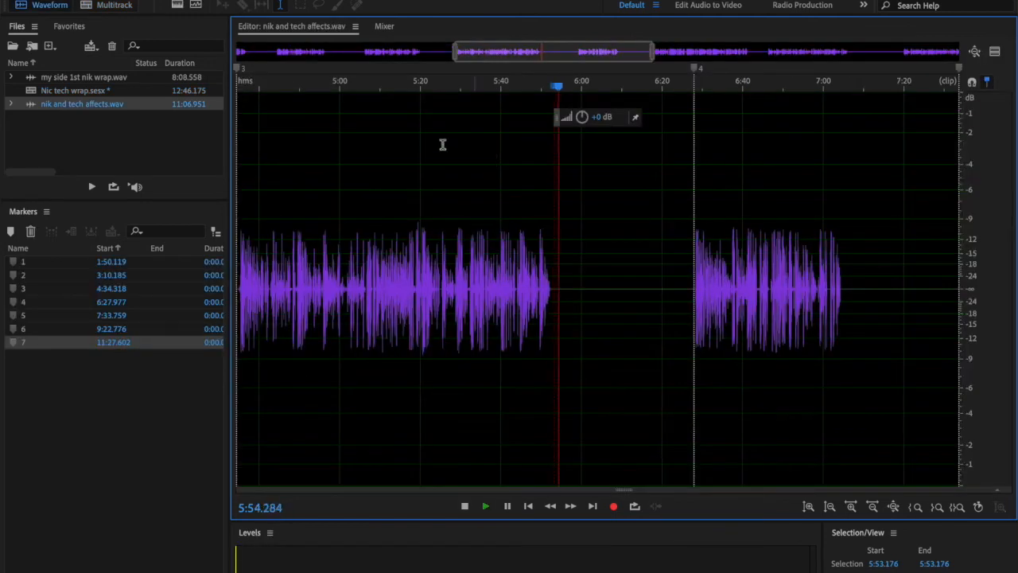
{"action": "left_click", "coordinate": [117, 7]}
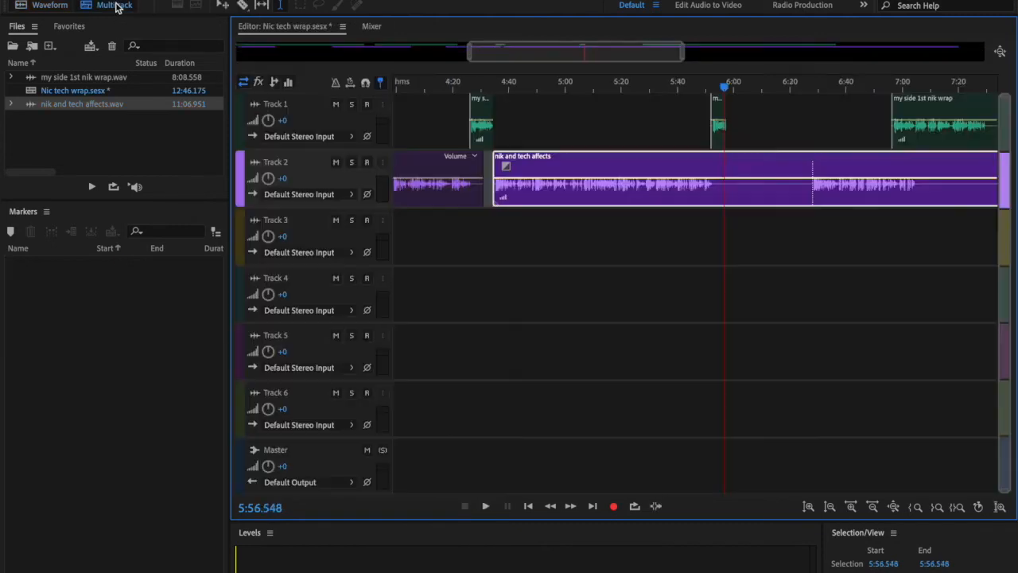
Play back the handover from the Track 1 clip to the shifted Track 2 clip, starting at about 4:33.
{"action": "left_click", "coordinate": [488, 138]}
{"action": "key", "text": "space"}
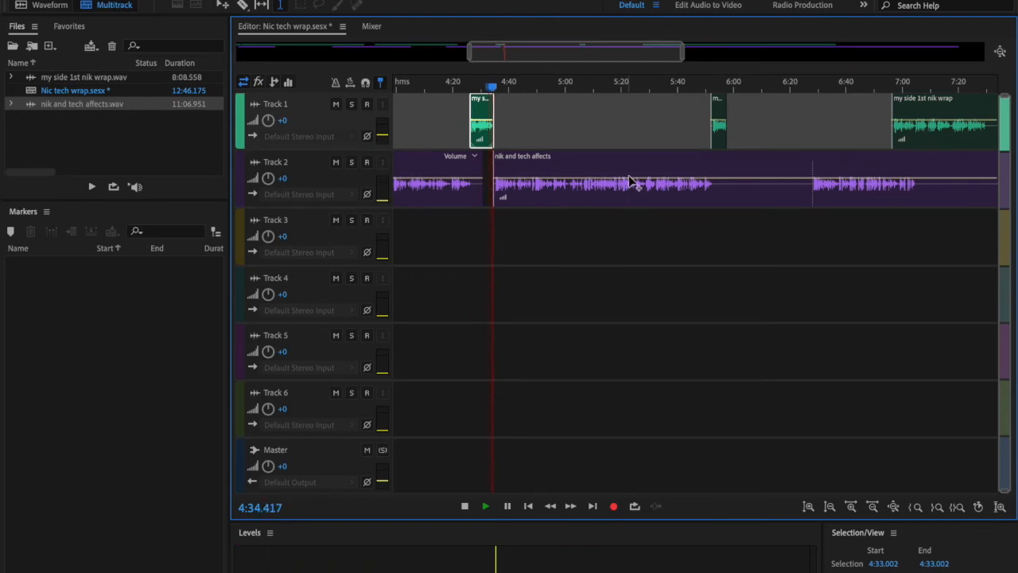
{"action": "key", "text": "space"}
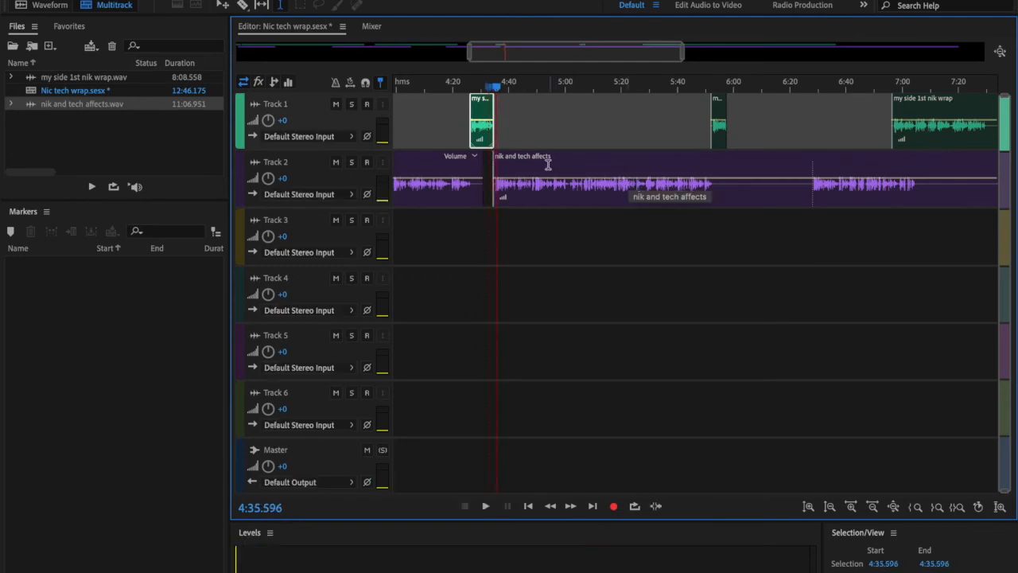
Select the two Track 2 clips around 4:31 to 4:44 and shift them later so the second starts at about 4:34.9, where the Track 1 clip ends.
{"action": "left_click_drag", "start_coordinate": [519, 161], "coordinate": [483, 169]}
{"action": "left_click", "coordinate": [957, 506]}
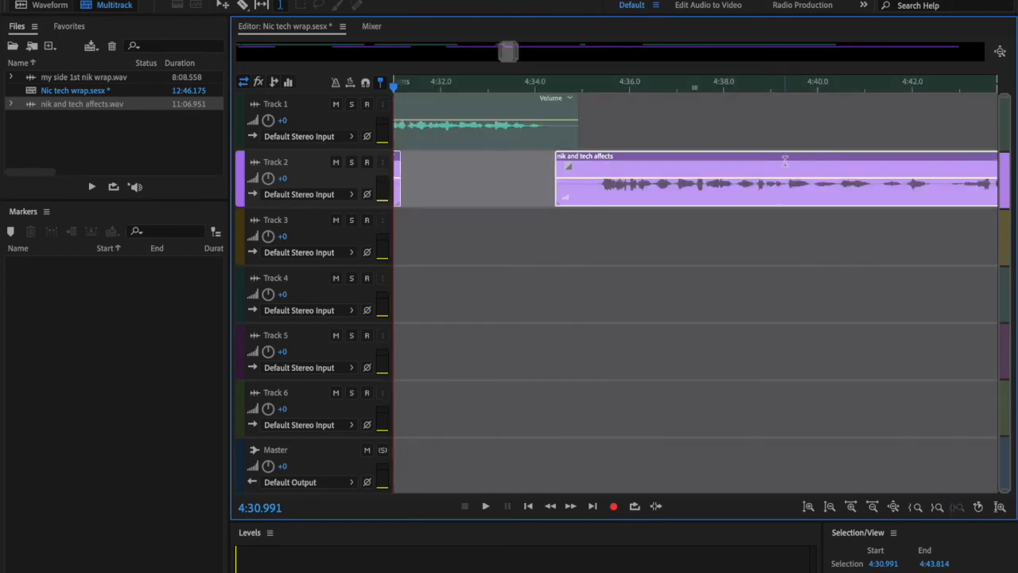
{"action": "left_click_drag", "start_coordinate": [800, 167], "coordinate": [822, 169]}
{"action": "left_click", "coordinate": [817, 162]}
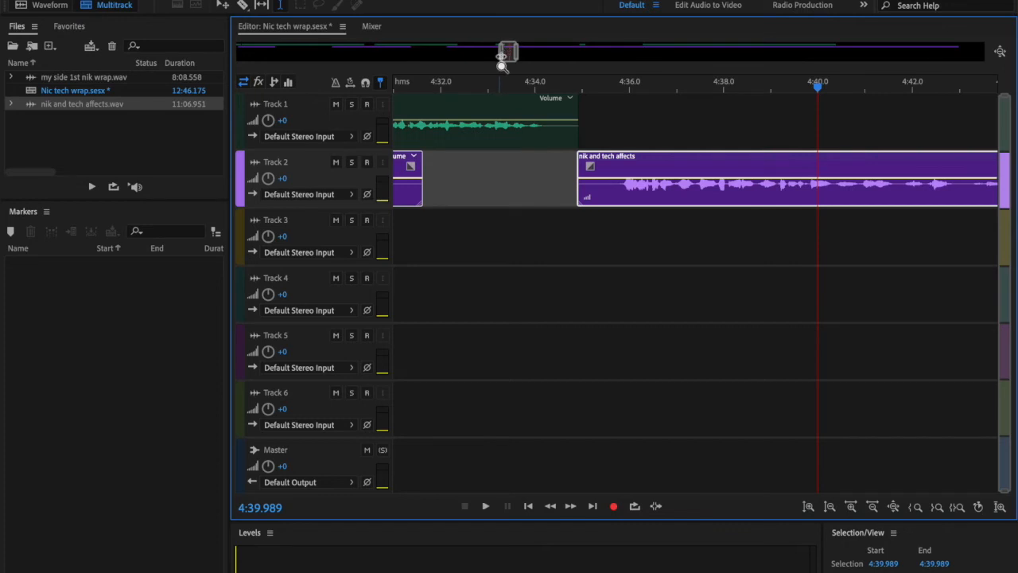
Play back the handovers into the long Track 2 clip from about 3:34 and into the short Track 1 clip from about 4:24.
{"action": "left_click_drag", "start_coordinate": [501, 66], "coordinate": [434, 65]}
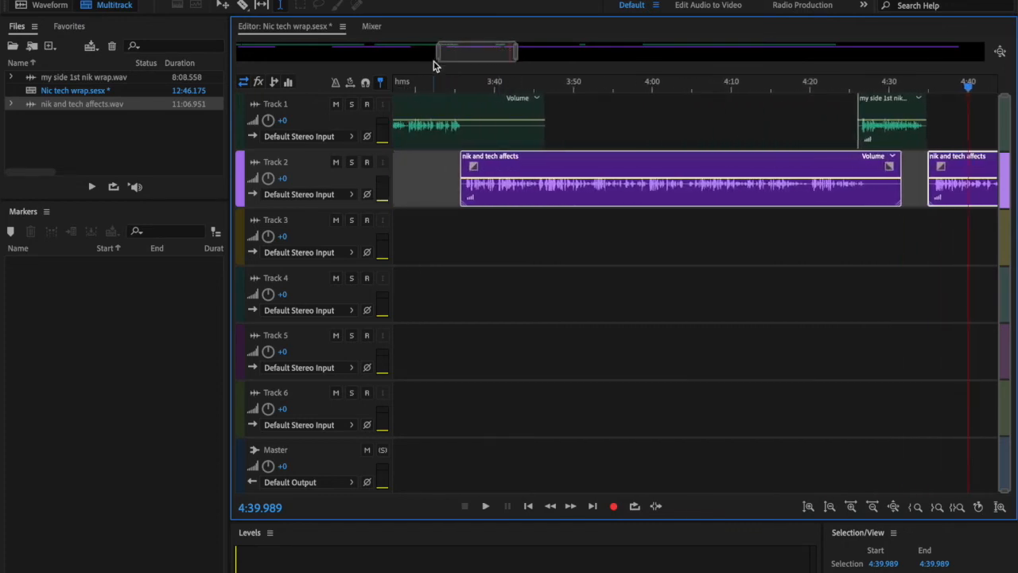
{"action": "left_click", "coordinate": [447, 183]}
{"action": "key", "text": "space"}
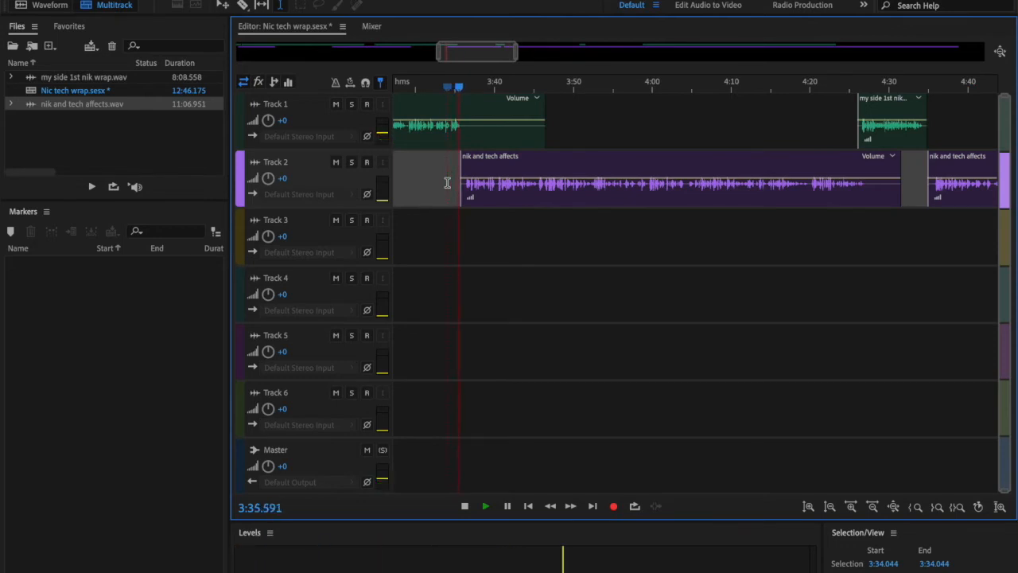
{"action": "key", "text": "space"}
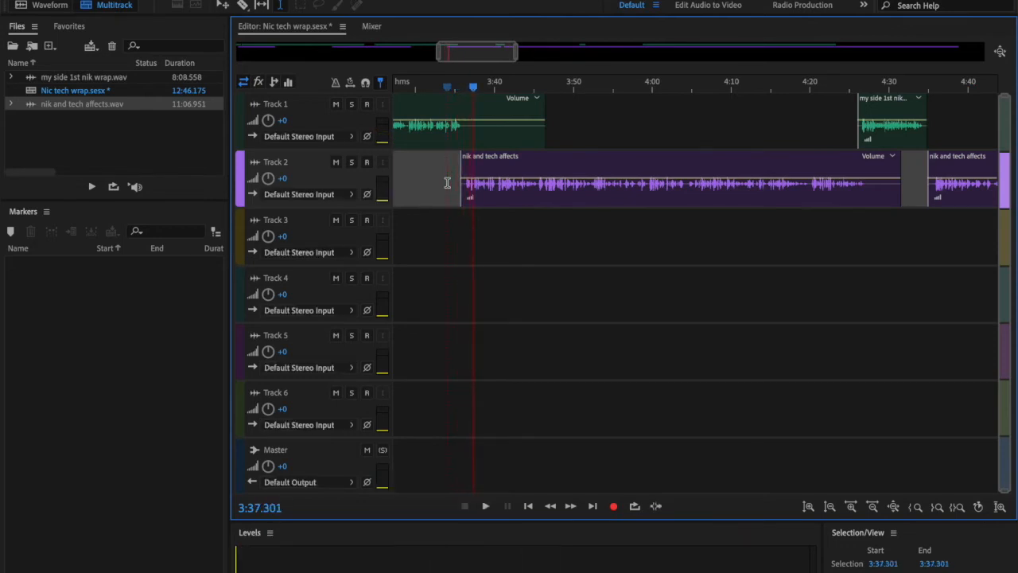
{"action": "left_click", "coordinate": [841, 126]}
{"action": "key", "text": "space"}
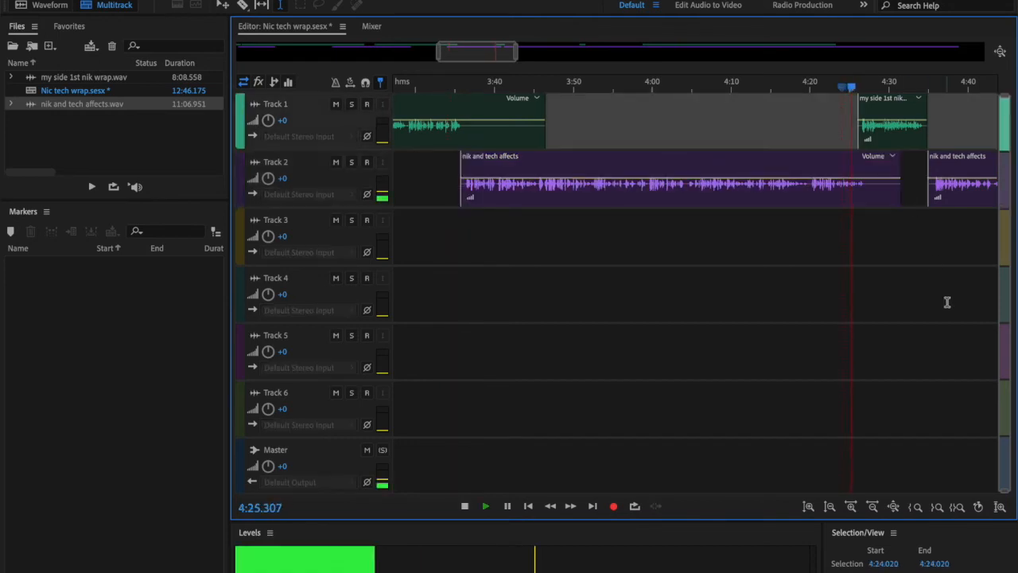
{"action": "key", "text": "space"}
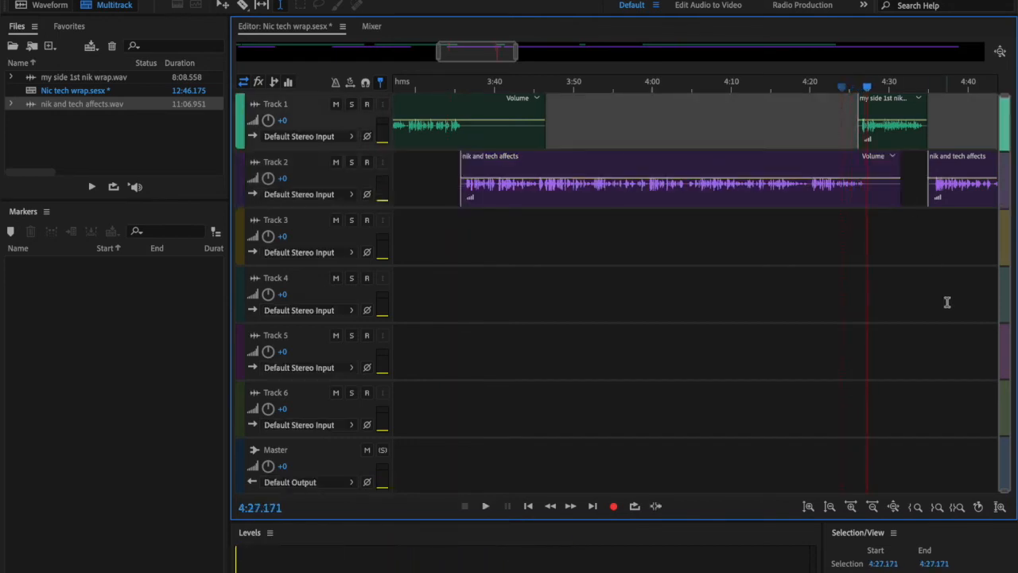
Move the short Track 1 clip later so it starts at about 4:27, and play the handover from about 4:26.
{"action": "left_click", "coordinate": [892, 102]}
{"action": "left_click_drag", "start_coordinate": [894, 109], "coordinate": [901, 109]}
{"action": "left_click", "coordinate": [858, 117]}
{"action": "key", "text": "space"}
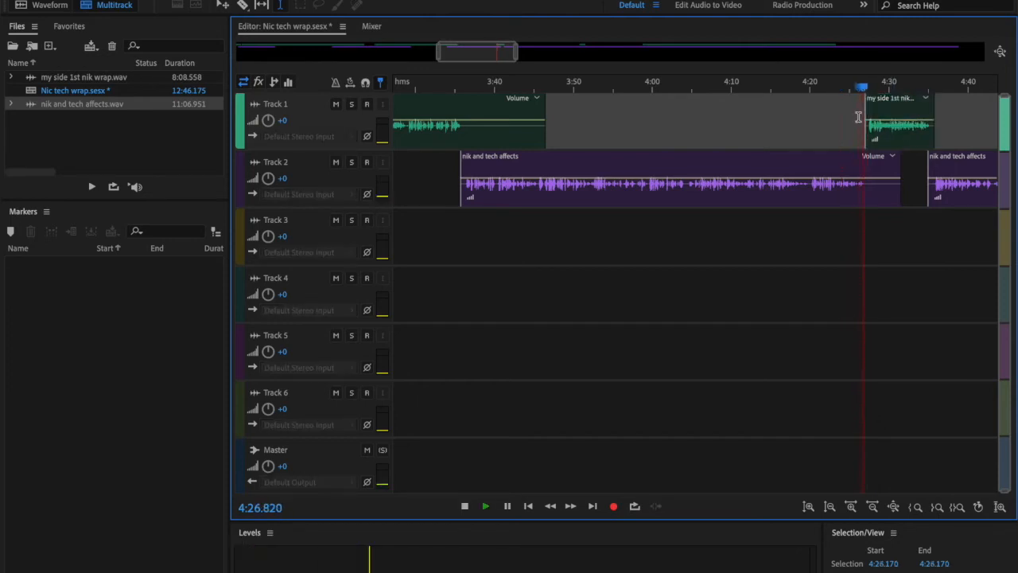
{"action": "key", "text": "space"}
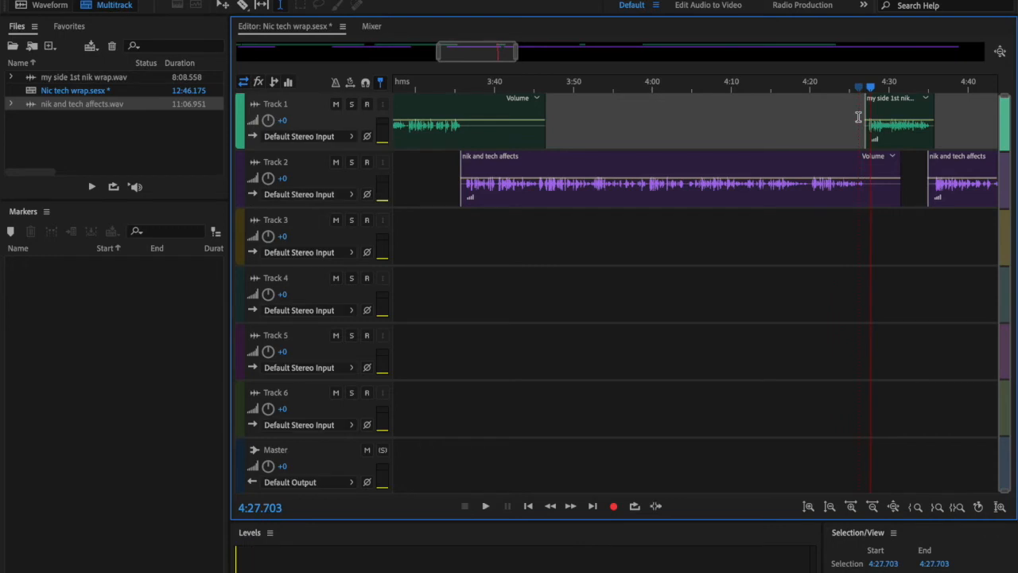
Nudge the short Track 1 clip earlier to start at about 4:26.6, and play it through into the following Track 2 clip.
{"action": "left_click", "coordinate": [904, 143]}
{"action": "left_click_drag", "start_coordinate": [899, 142], "coordinate": [896, 137]}
{"action": "left_click", "coordinate": [858, 139]}
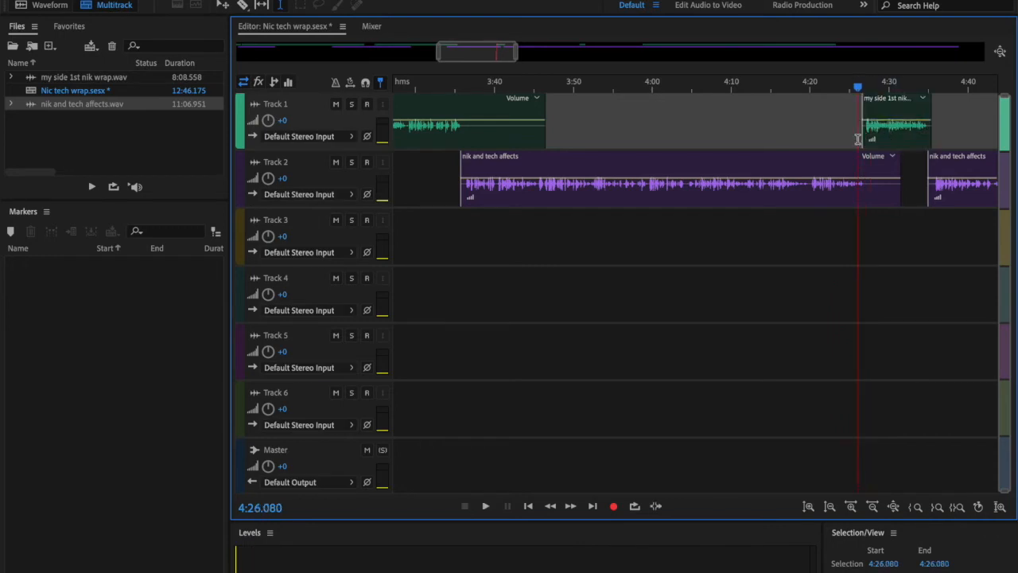
{"action": "key", "text": "space"}
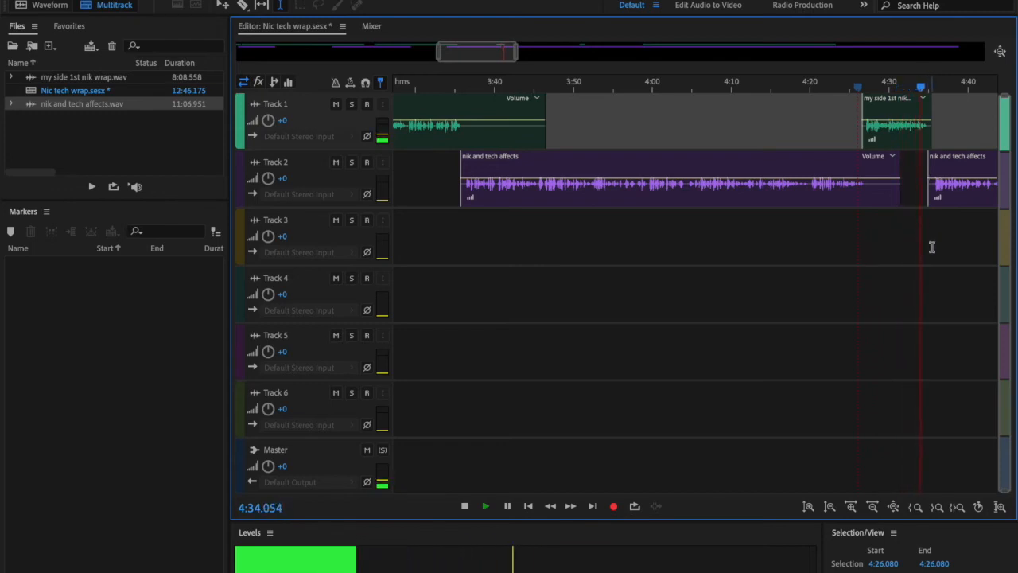
{"action": "key", "text": "space"}
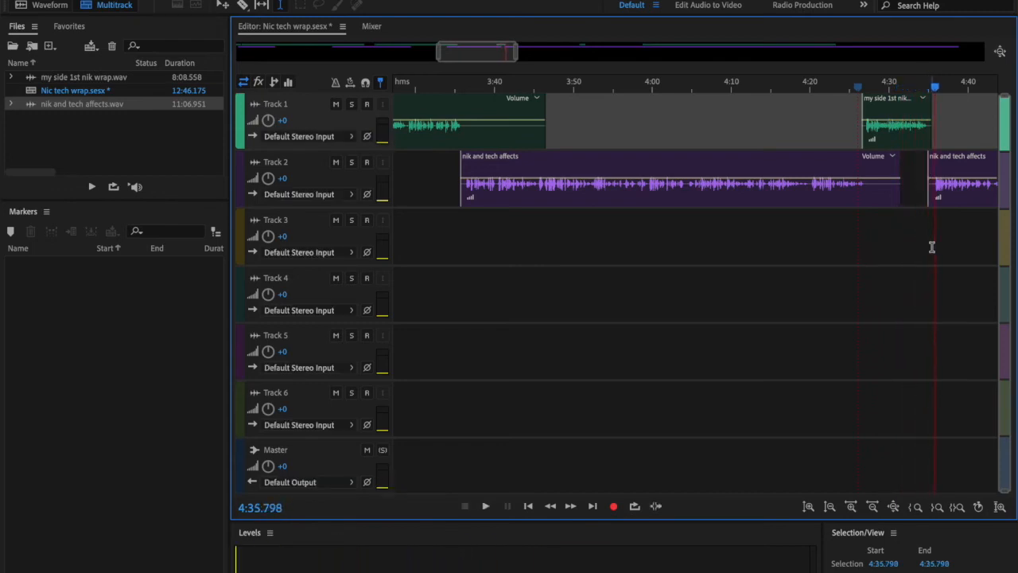
Move the Track 2 clip that follows the short Track 1 clip earlier to about 4:34.4, and play the handover from about 4:34.
{"action": "left_click", "coordinate": [979, 167]}
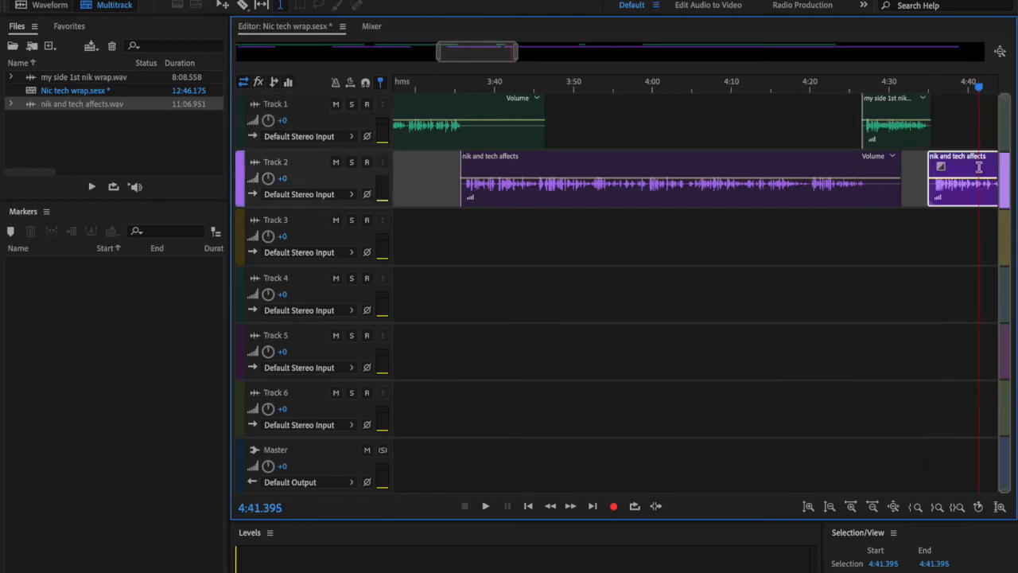
{"action": "left_click_drag", "start_coordinate": [967, 167], "coordinate": [963, 167]}
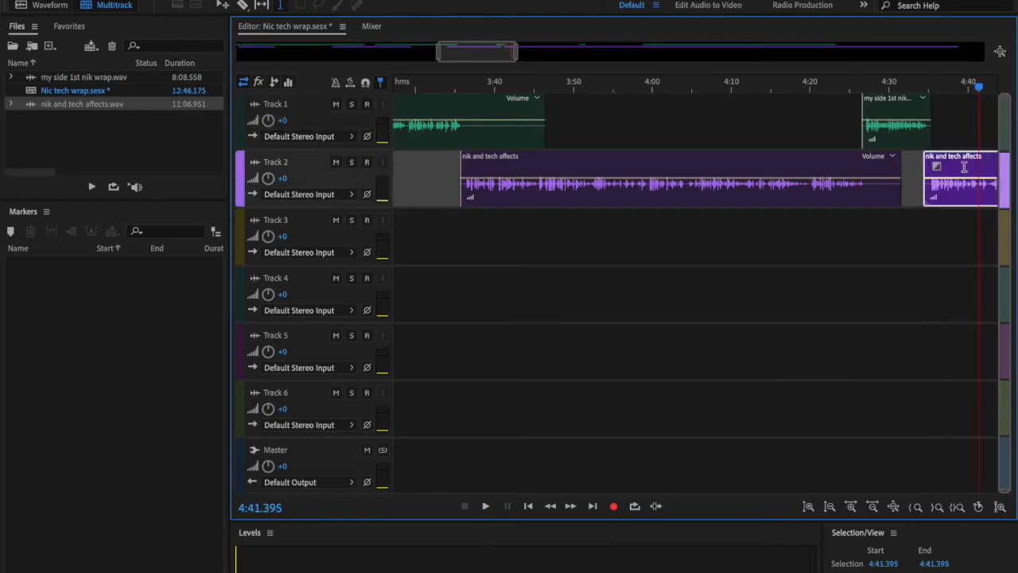
{"action": "left_click", "coordinate": [920, 166]}
{"action": "key", "text": "space"}
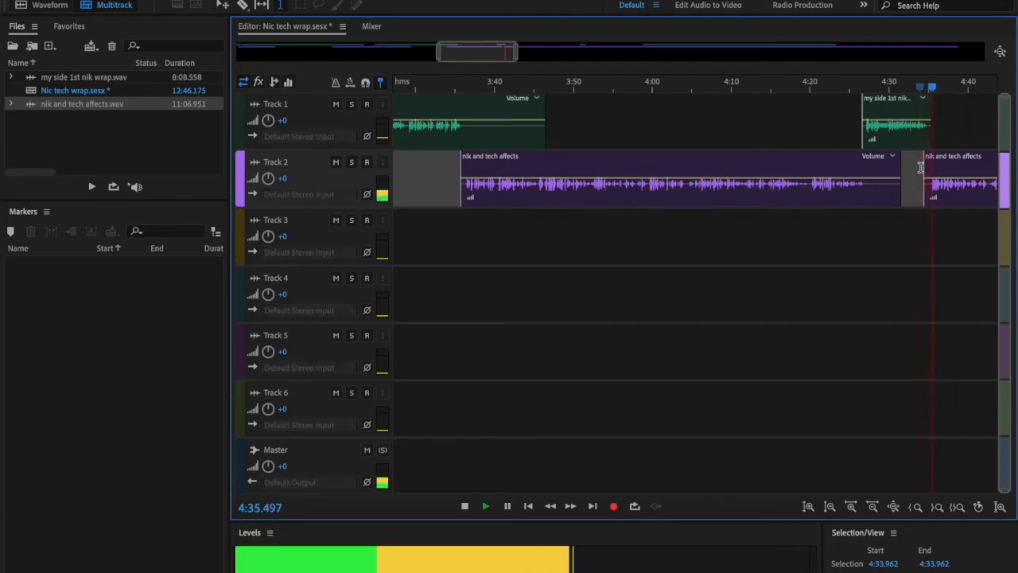
{"action": "key", "text": "space"}
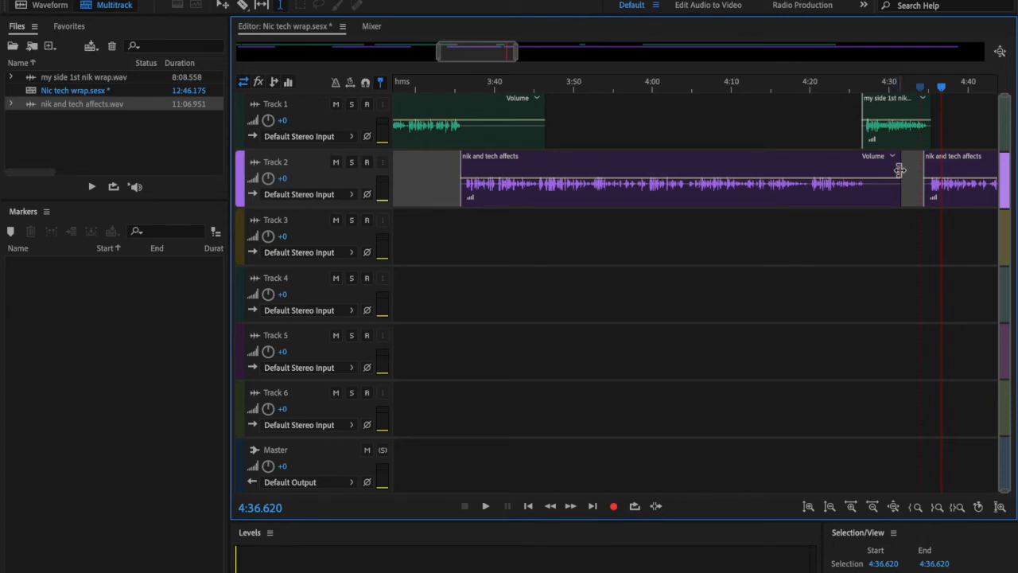
Trim the silent end of the preceding Track 2 clip back to about 4:28, and play the next handover from about 4:34.
{"action": "left_click", "coordinate": [467, 165]}
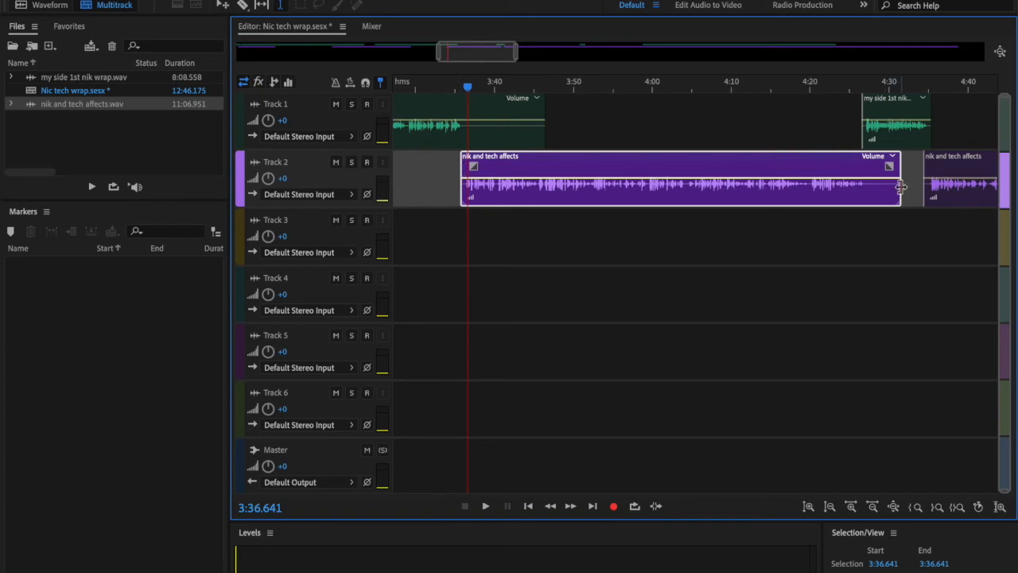
{"action": "left_click_drag", "start_coordinate": [901, 187], "coordinate": [872, 189]}
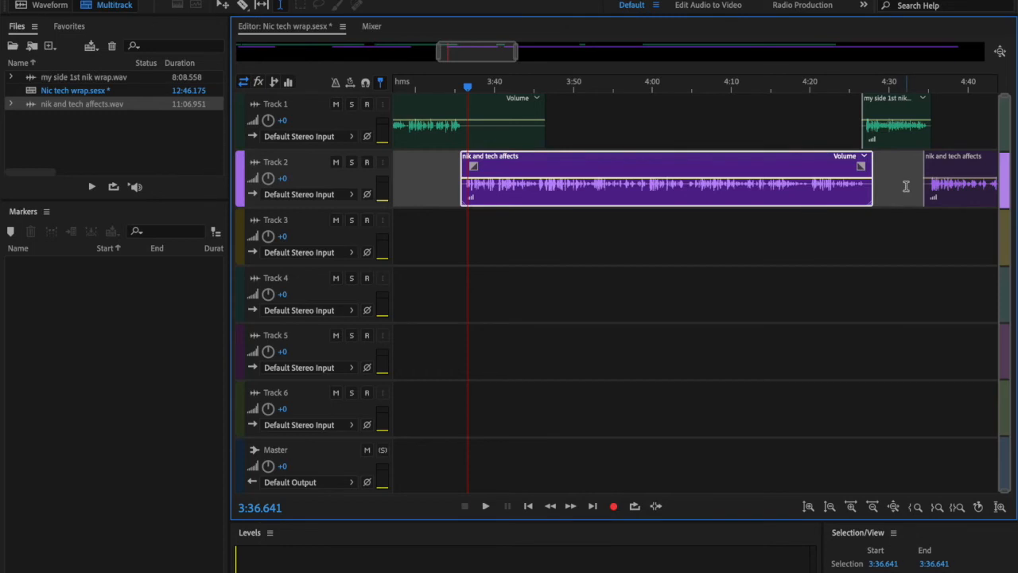
{"action": "scroll", "coordinate": [905, 186], "scroll_direction": "right", "scroll_amount": 5}
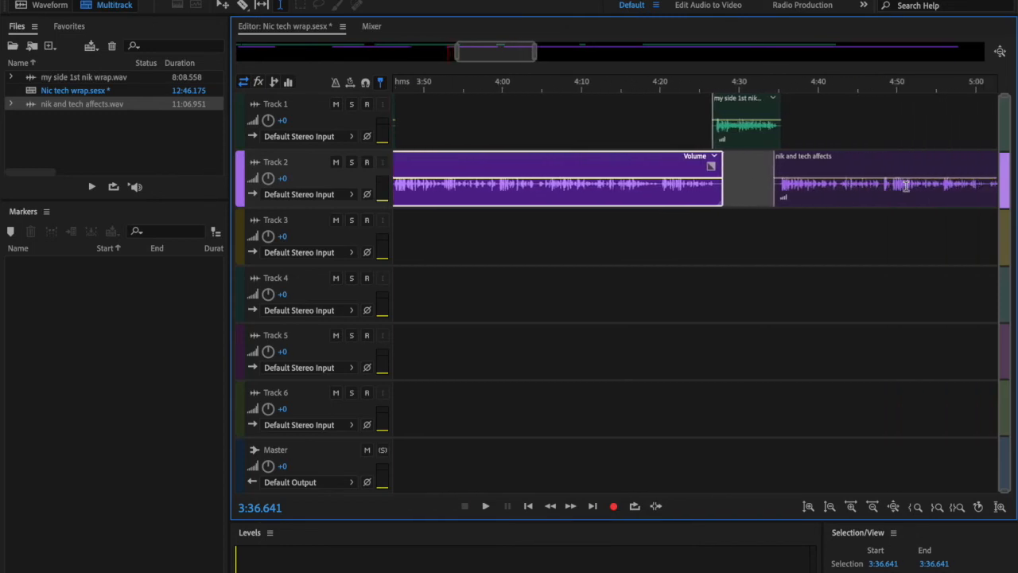
{"action": "left_click", "coordinate": [742, 158]}
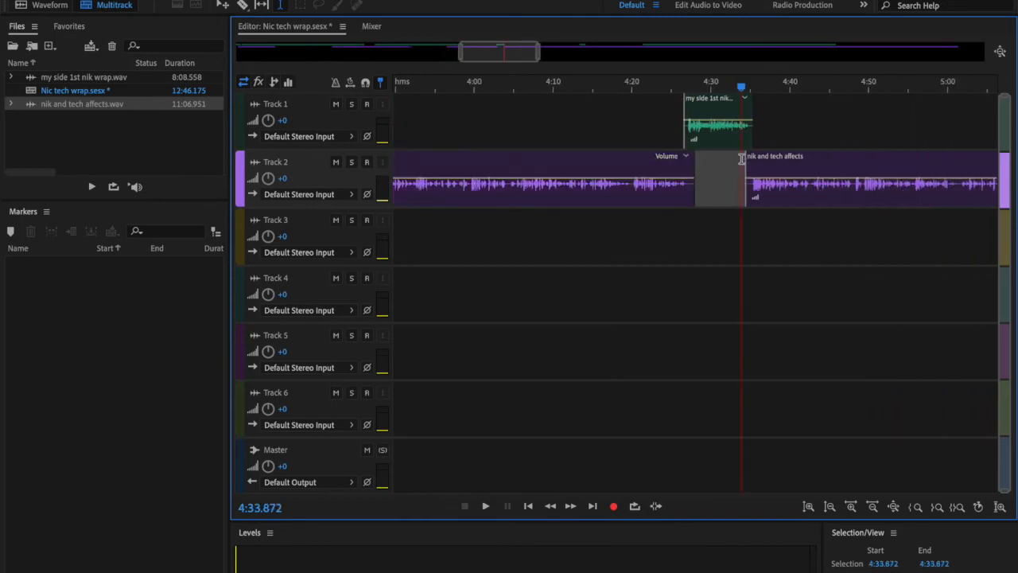
{"action": "key", "text": "space"}
{"action": "key", "text": "space"}
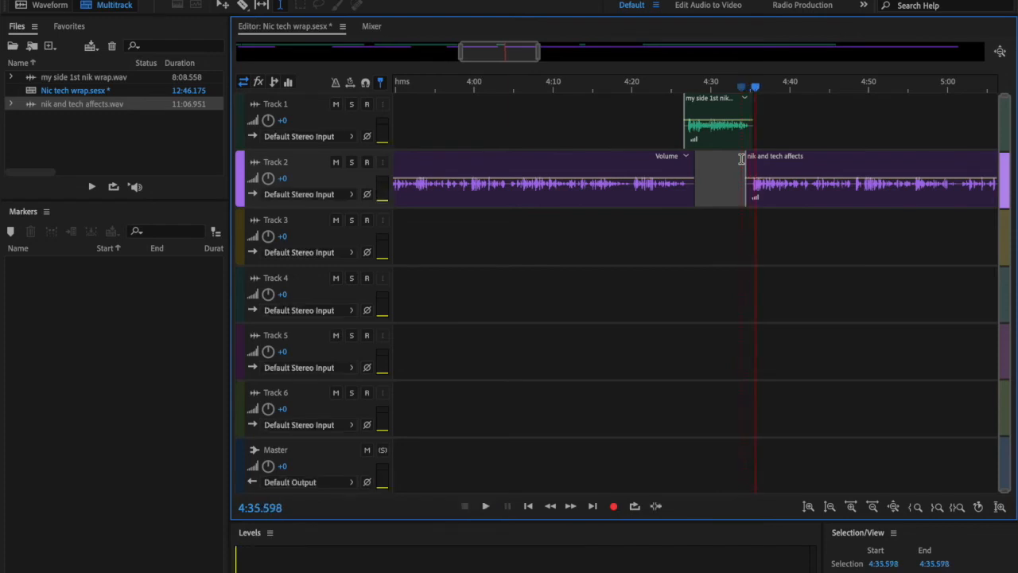
Play back the handover from the Track 2 speech to the short Track 1 clip, starting at about 5:50.
{"action": "scroll", "coordinate": [862, 131], "scroll_direction": "right", "scroll_amount": 10}
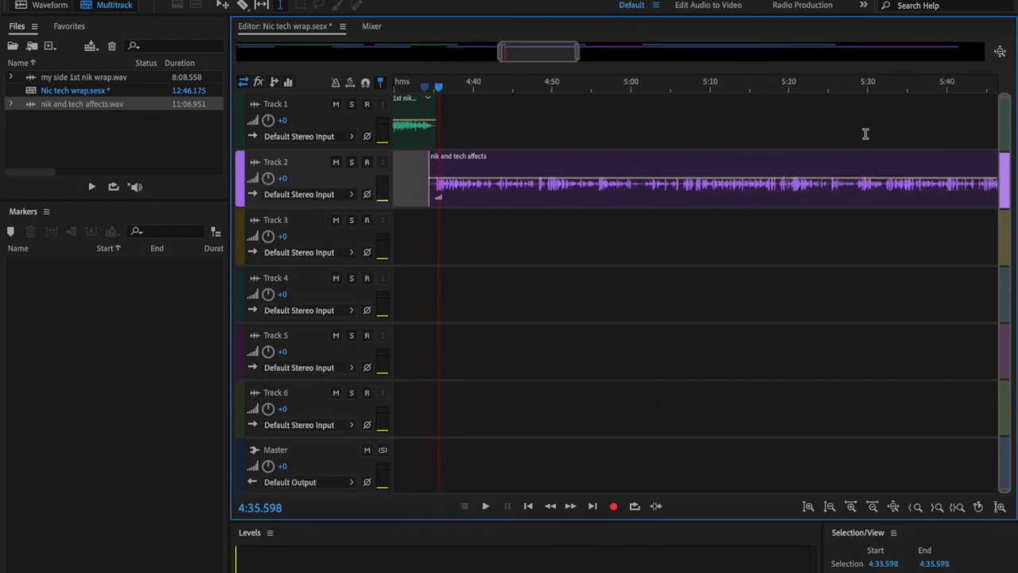
{"action": "scroll", "coordinate": [865, 134], "scroll_direction": "right", "scroll_amount": 2}
{"action": "left_click", "coordinate": [850, 135]}
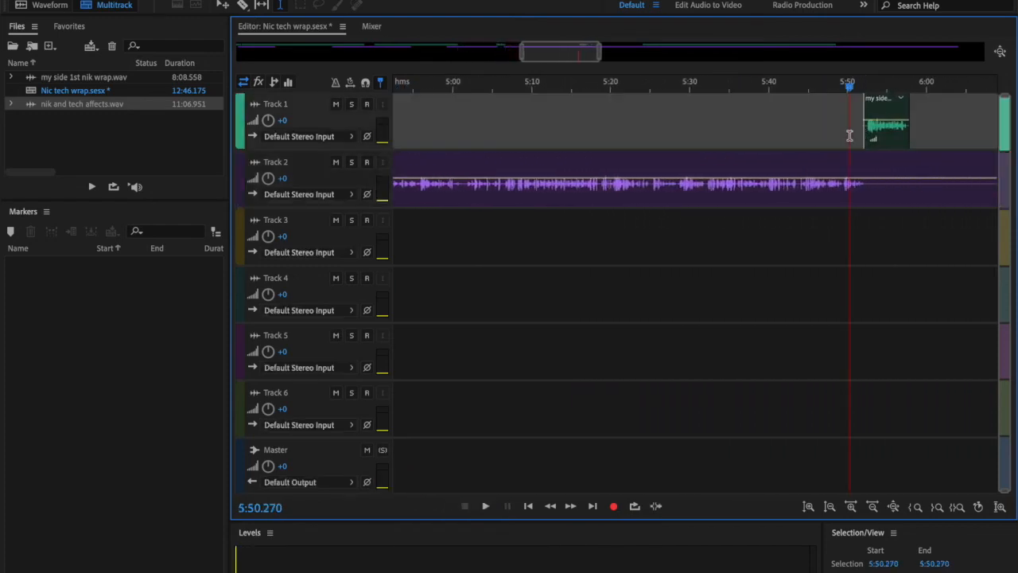
{"action": "key", "text": "space"}
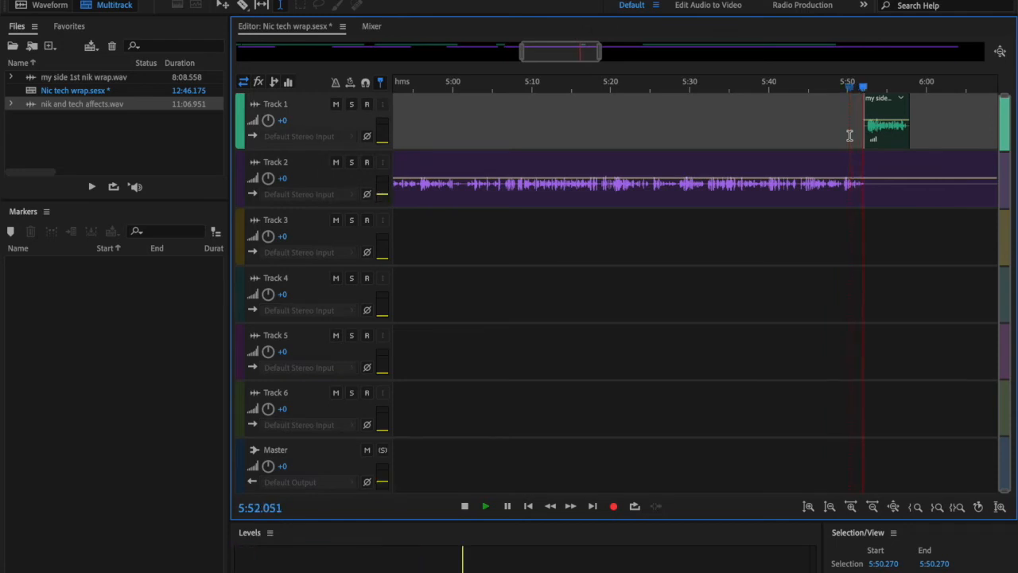
{"action": "left_click", "coordinate": [867, 274]}
{"action": "key", "text": "space"}
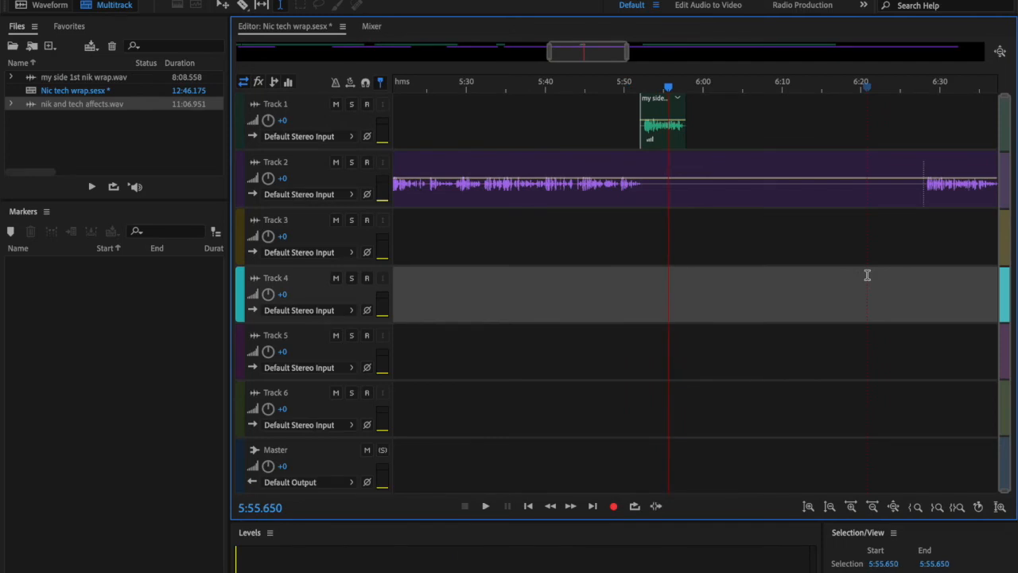
Split the Track 2 clip at about 6:27.5 and 5:54, and delete the silent section between the two cuts.
{"action": "left_click", "coordinate": [920, 198]}
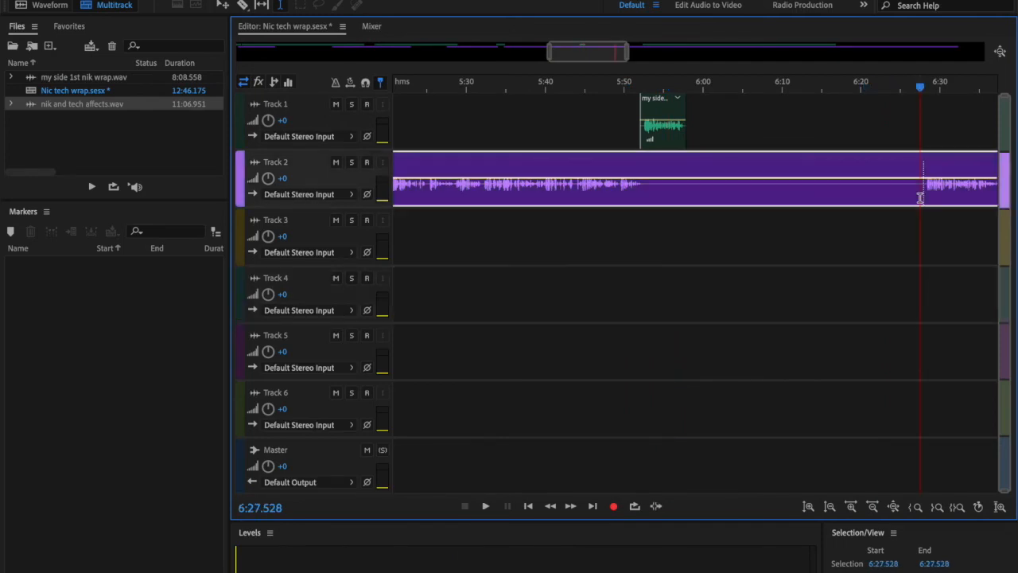
{"action": "right_click", "coordinate": [920, 198]}
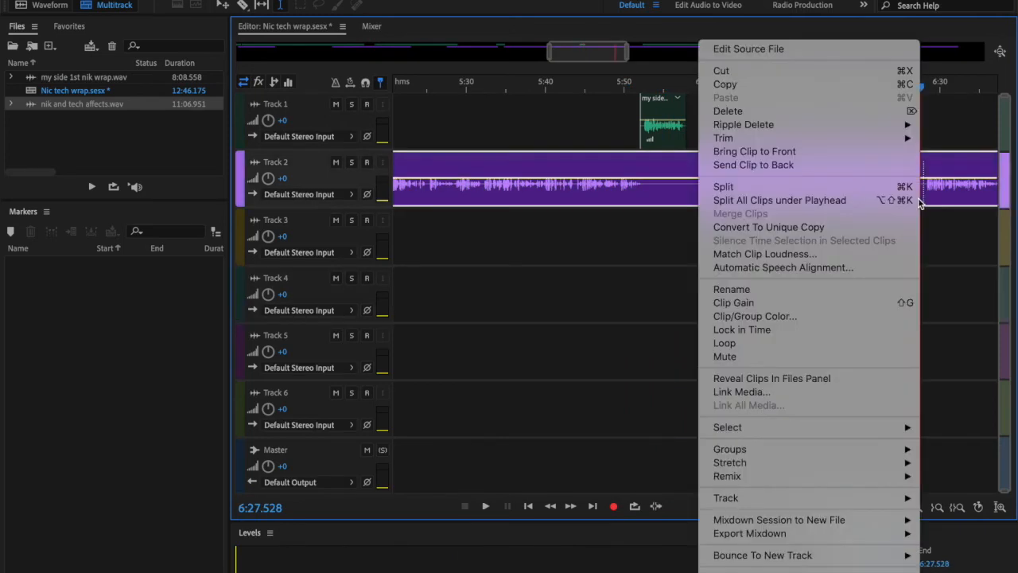
{"action": "left_click", "coordinate": [874, 189]}
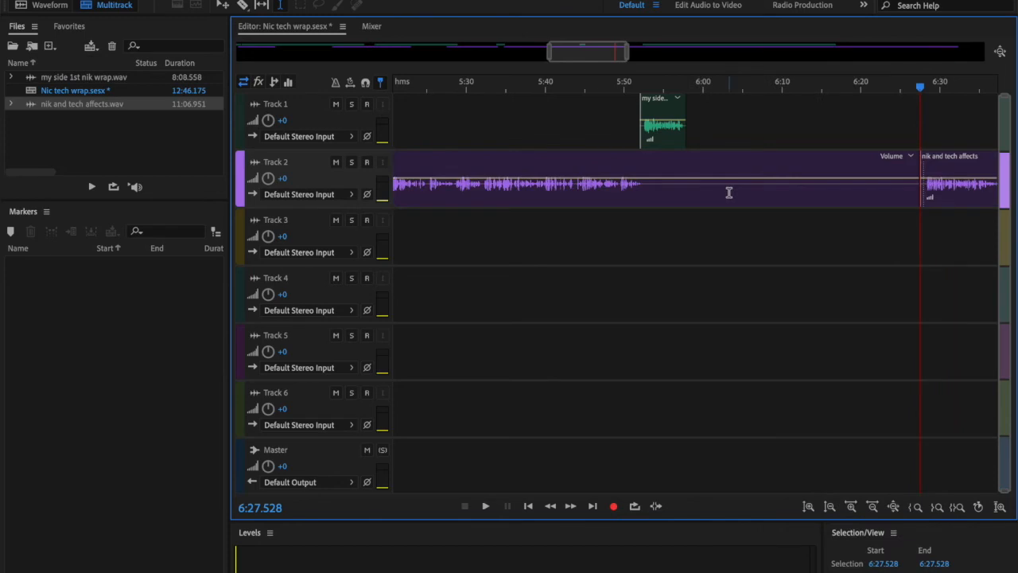
{"action": "left_click", "coordinate": [655, 202]}
{"action": "right_click", "coordinate": [656, 202]}
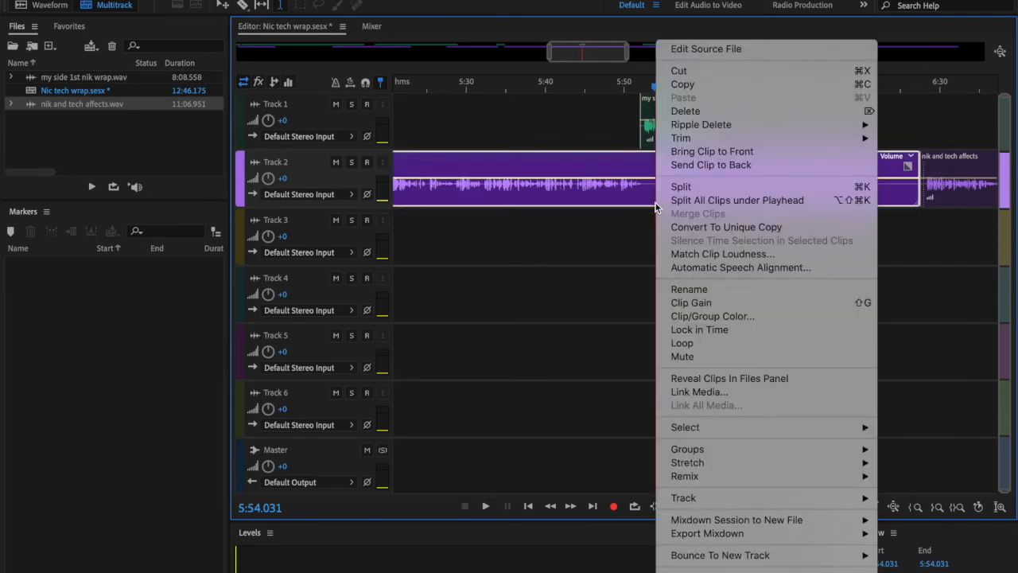
{"action": "left_click", "coordinate": [708, 189]}
{"action": "left_click", "coordinate": [761, 194]}
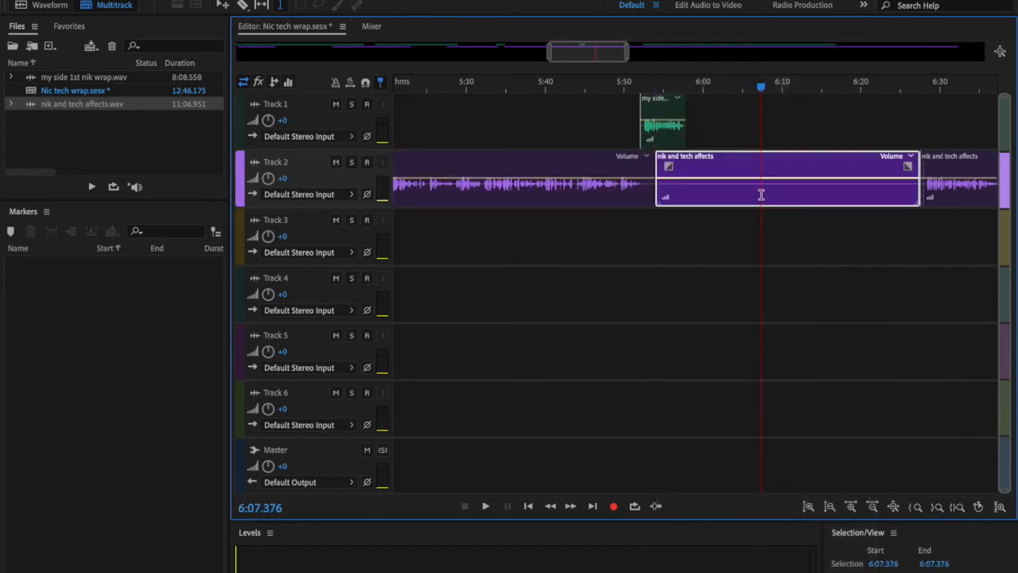
{"action": "right_click", "coordinate": [768, 200]}
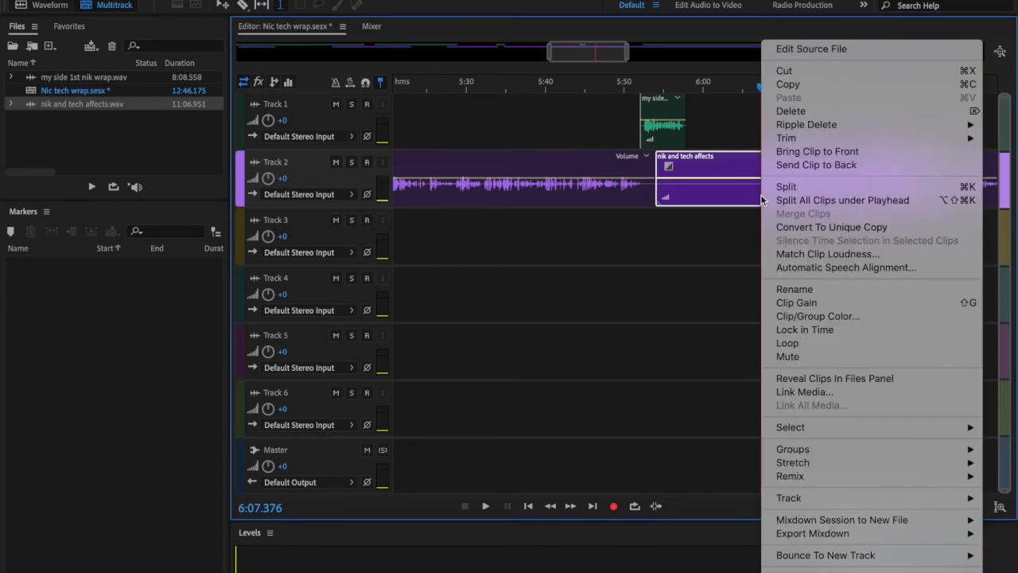
{"action": "left_click", "coordinate": [791, 112]}
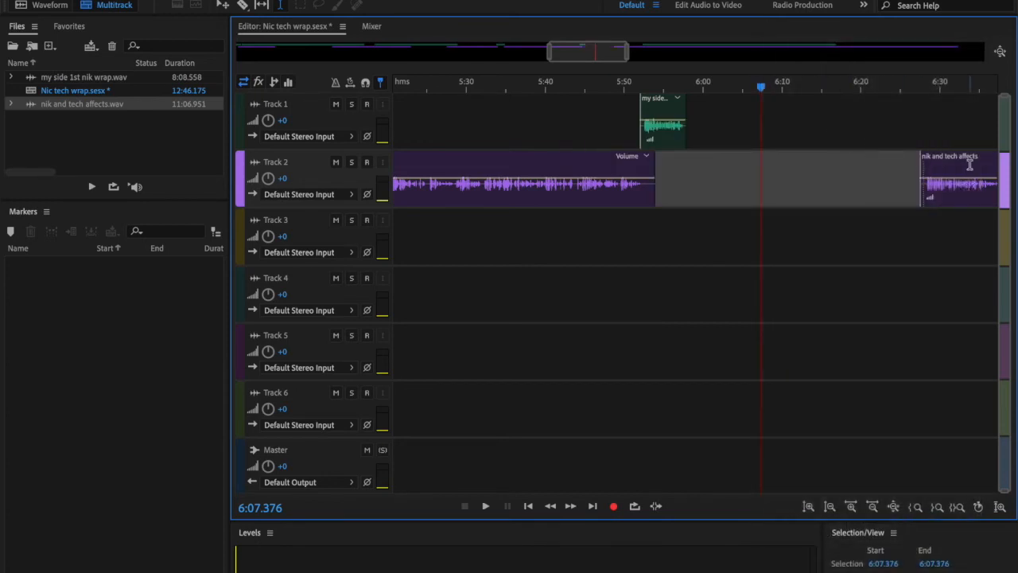
Move the Track 2 clip after the gap back to about 5:57.8, where the Track 1 clip ends, and play the handover.
{"action": "left_click", "coordinate": [957, 165]}
{"action": "left_click_drag", "start_coordinate": [958, 166], "coordinate": [725, 170]}
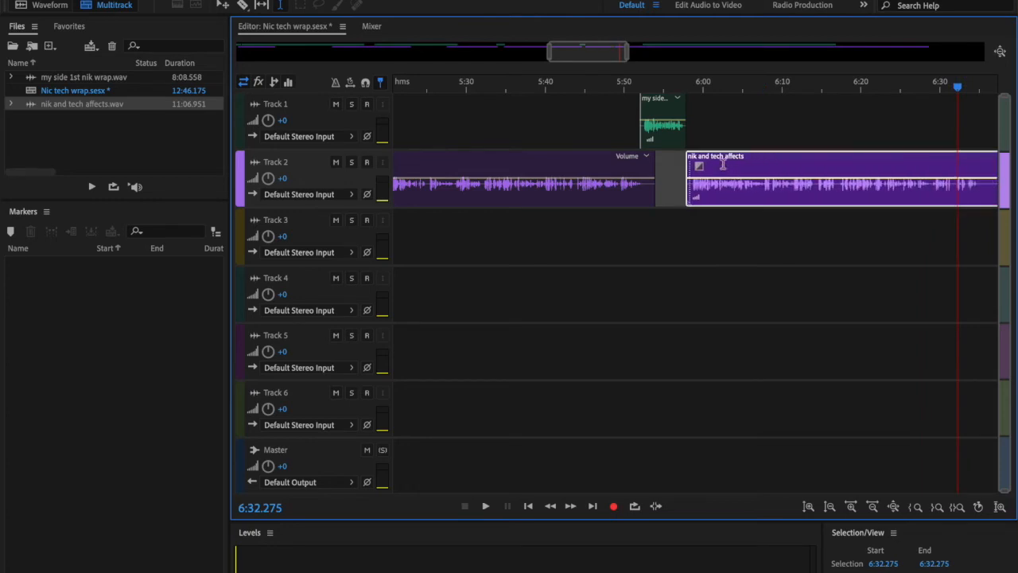
{"action": "left_click", "coordinate": [676, 166]}
{"action": "key", "text": "space"}
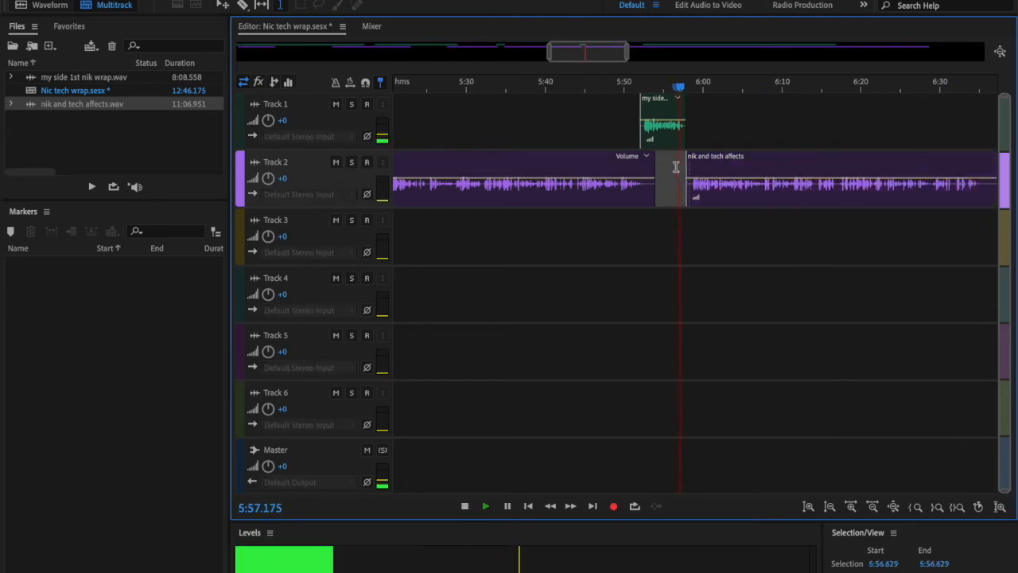
{"action": "key", "text": "space"}
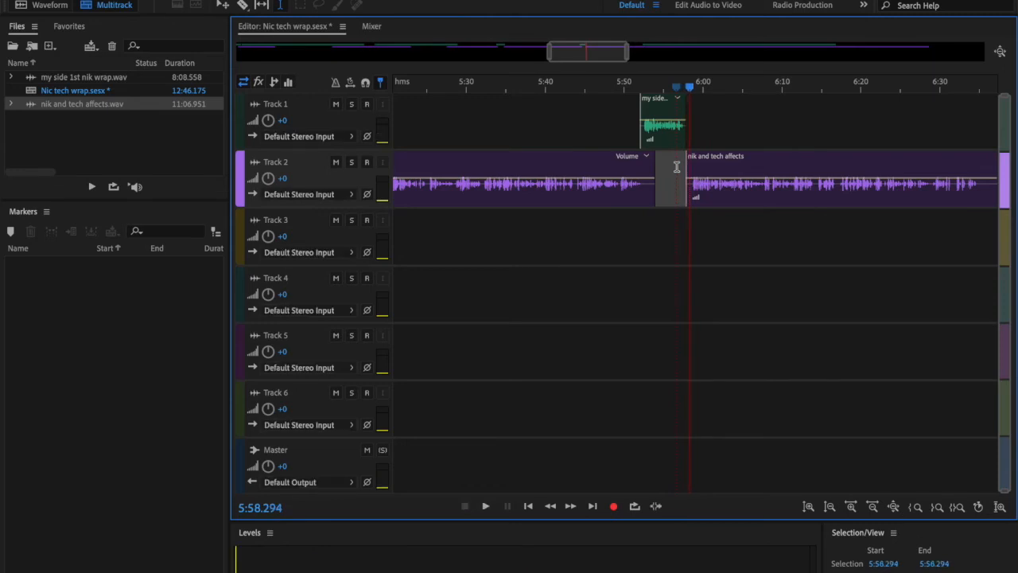
Move the last Track 2 clip slightly earlier to about 5:57.4 so it just overlaps the end of the Track 1 clip.
{"action": "left_click", "coordinate": [722, 162]}
{"action": "left_click_drag", "start_coordinate": [724, 161], "coordinate": [715, 161]}
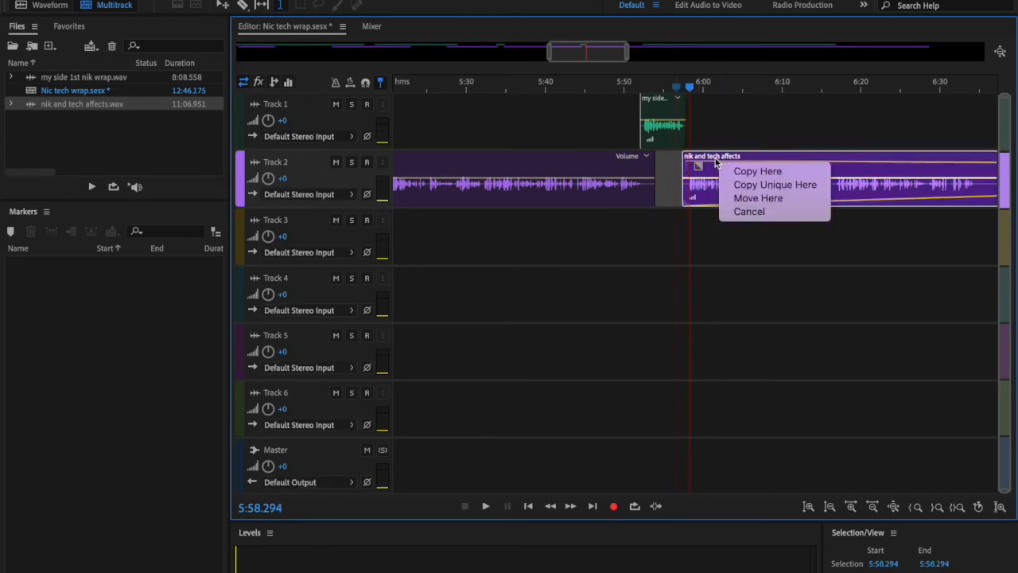
{"action": "left_click", "coordinate": [739, 198]}
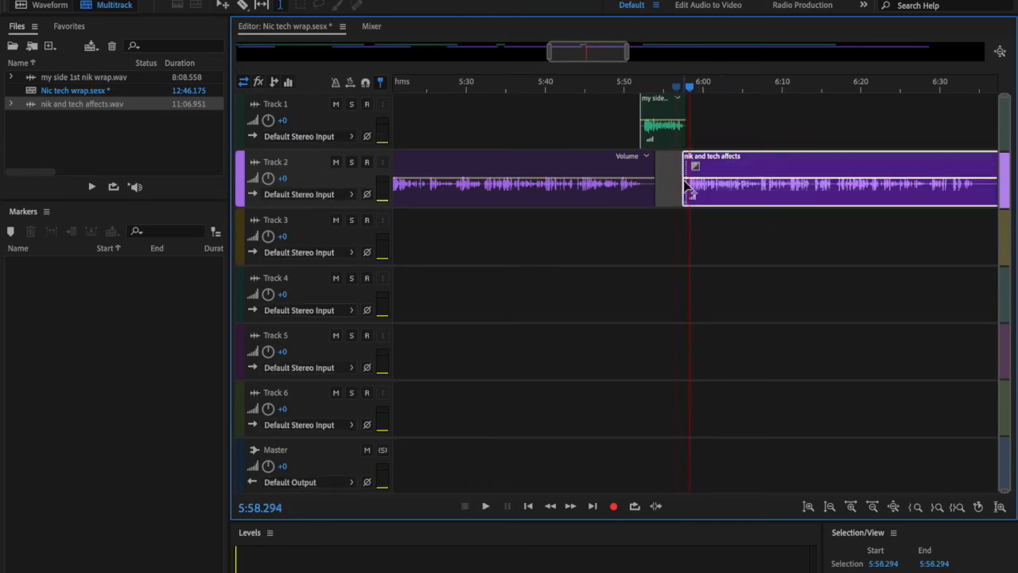
Move the last Track 2 clip slightly earlier to about 5:56.8, overlapping the Track 1 clip more, and play the handover from 5:56.
{"action": "left_click", "coordinate": [672, 179]}
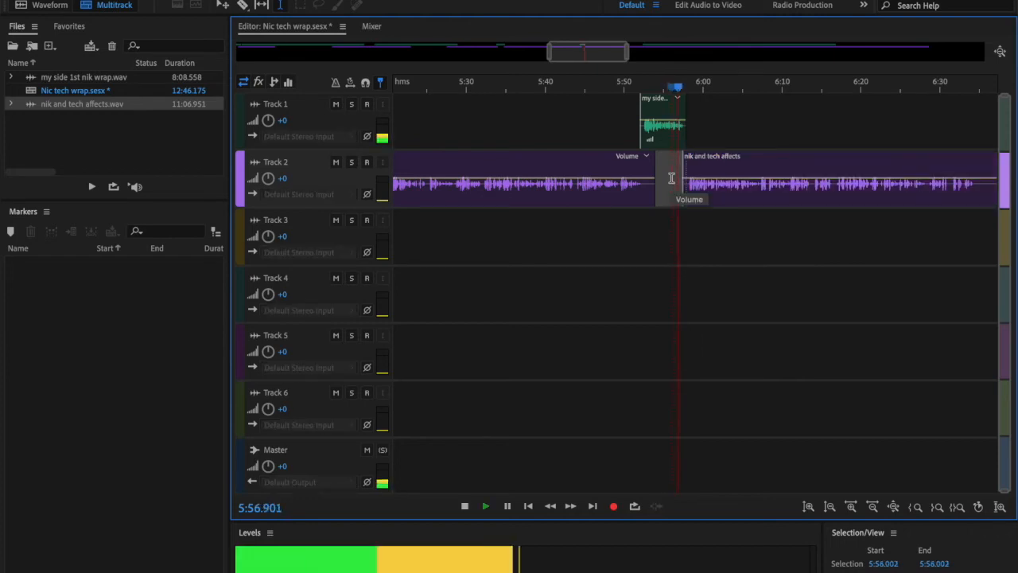
{"action": "key", "text": "space"}
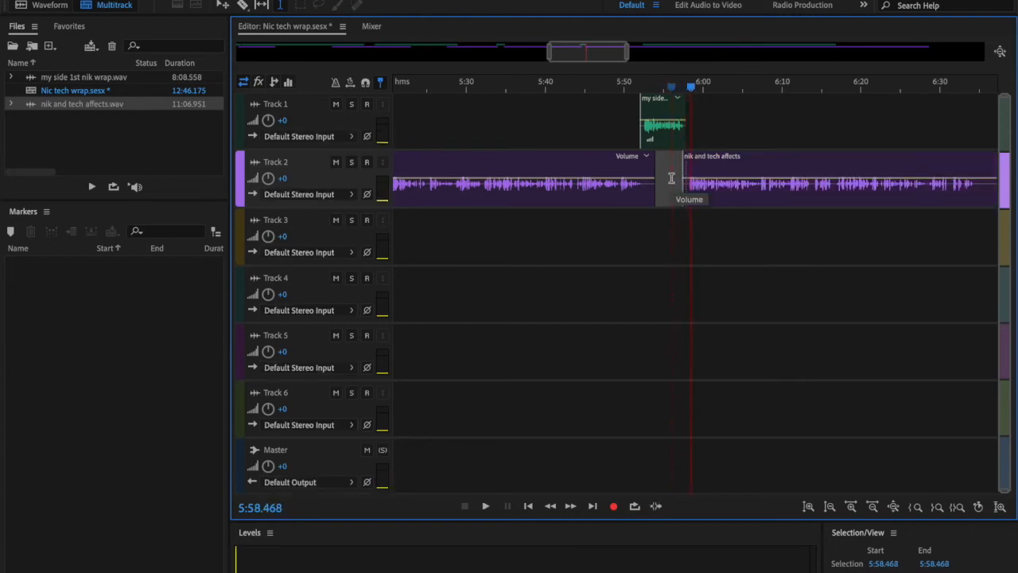
{"action": "left_click", "coordinate": [680, 129]}
{"action": "left_click_drag", "start_coordinate": [773, 161], "coordinate": [768, 169]}
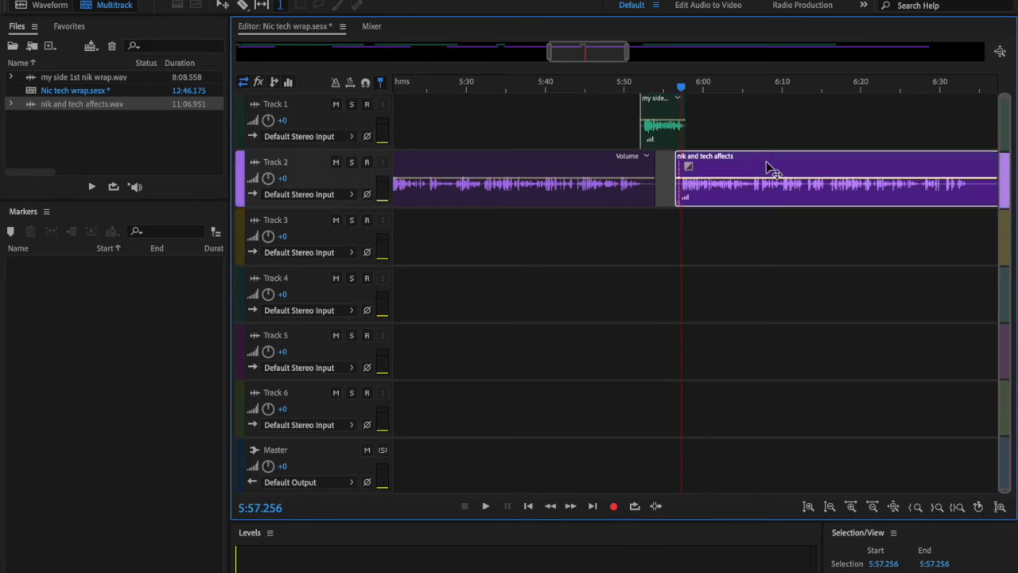
{"action": "left_click_drag", "start_coordinate": [767, 163], "coordinate": [766, 161]}
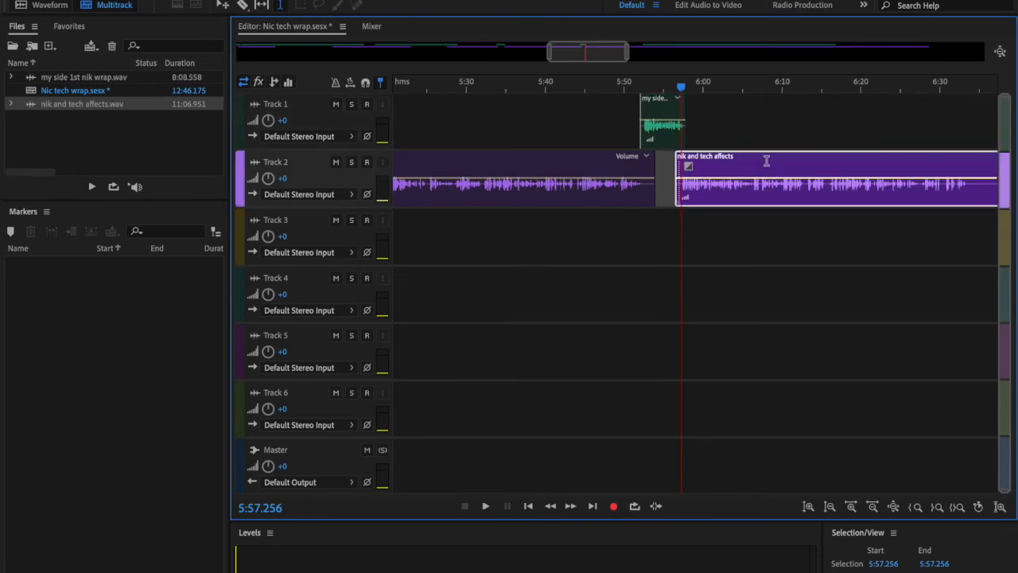
{"action": "left_click", "coordinate": [672, 175]}
{"action": "key", "text": "space"}
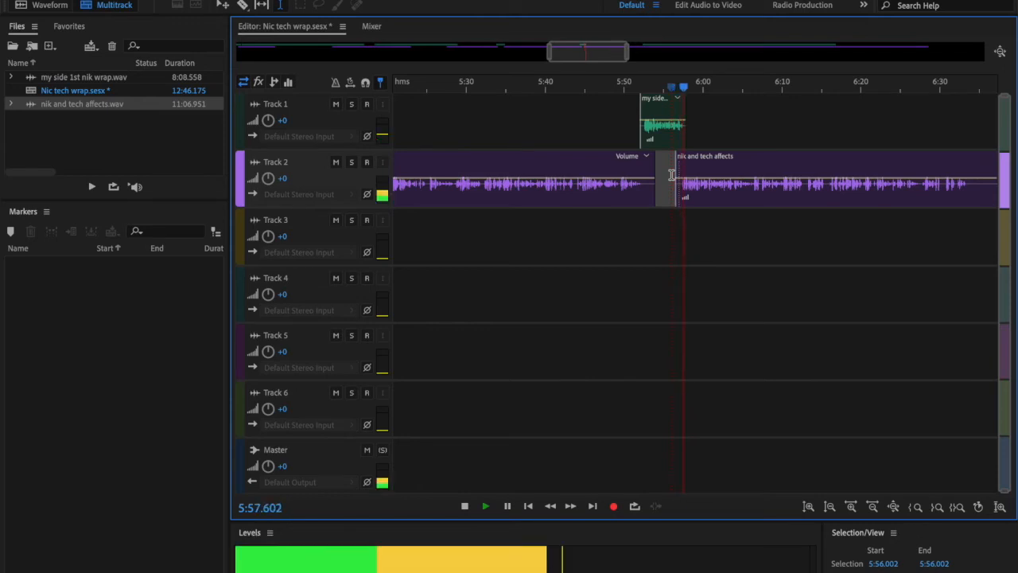
{"action": "key", "text": "space"}
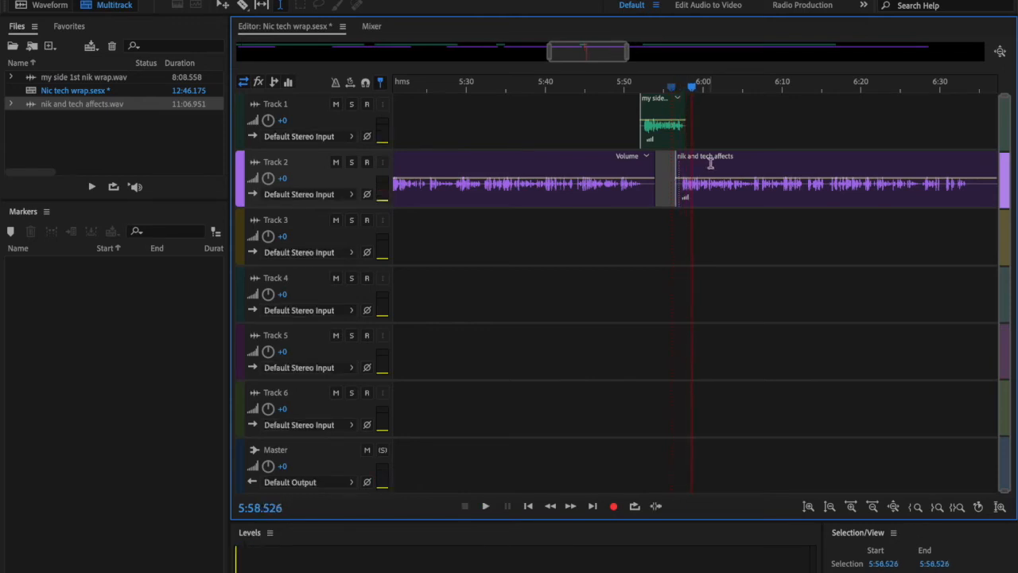
Play the handover close up from about 5:56.6 and nudge the Track 2 clip slightly later to about 5:56.85.
{"action": "left_click", "coordinate": [711, 165]}
{"action": "left_click_drag", "start_coordinate": [712, 165], "coordinate": [669, 155]}
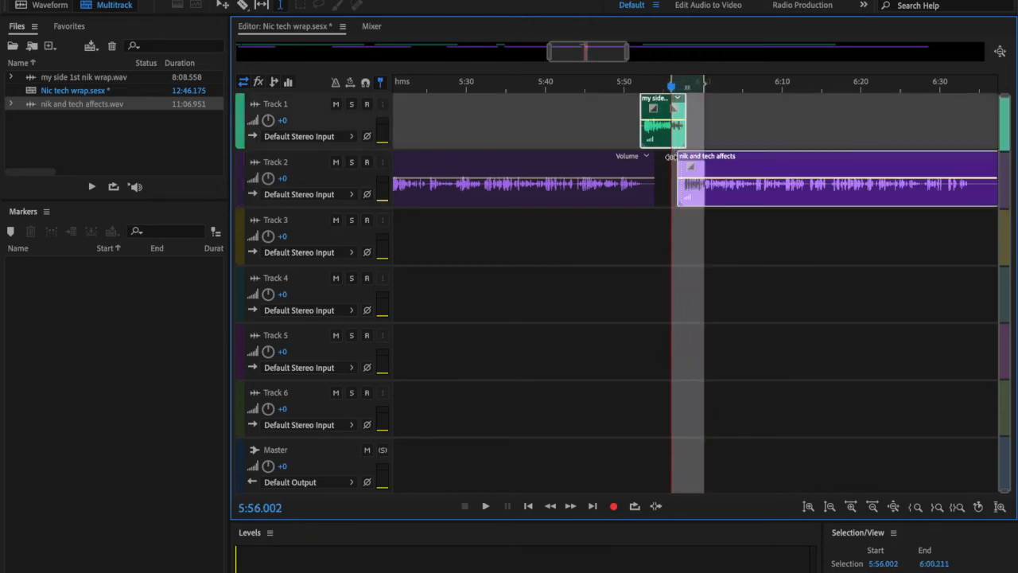
{"action": "left_click", "coordinate": [955, 511]}
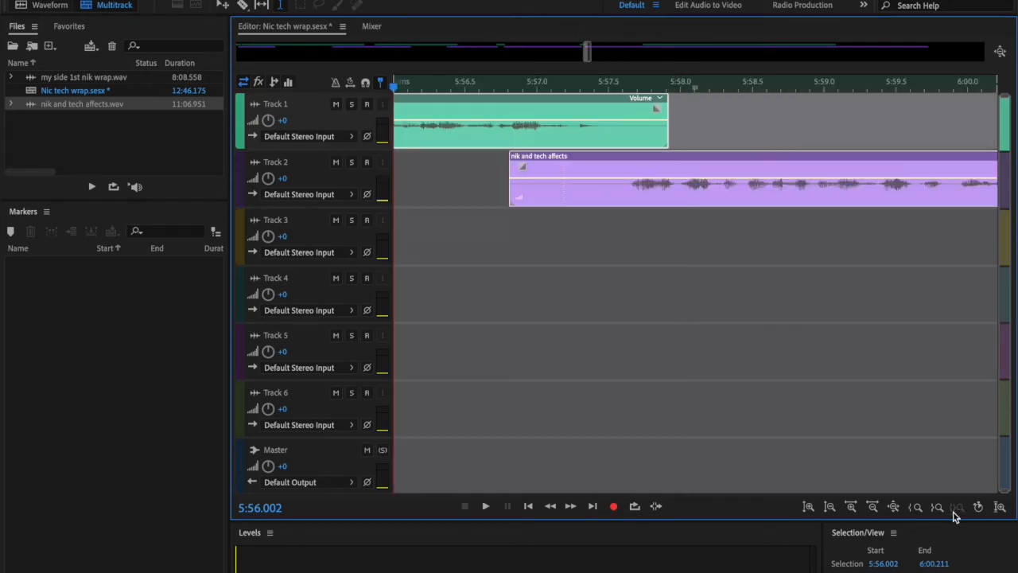
{"action": "left_click", "coordinate": [478, 181]}
{"action": "key", "text": "space"}
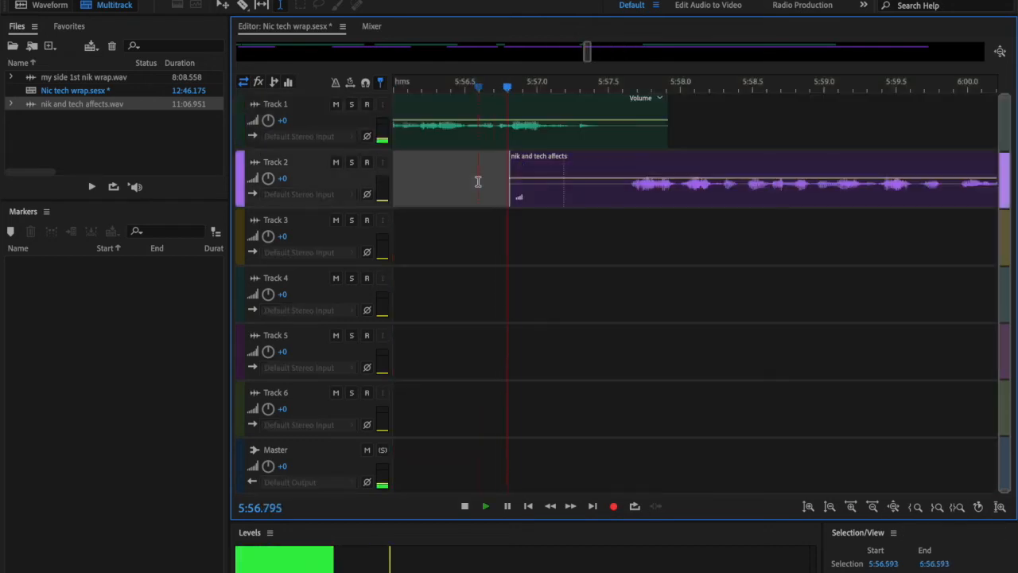
{"action": "key", "text": "space"}
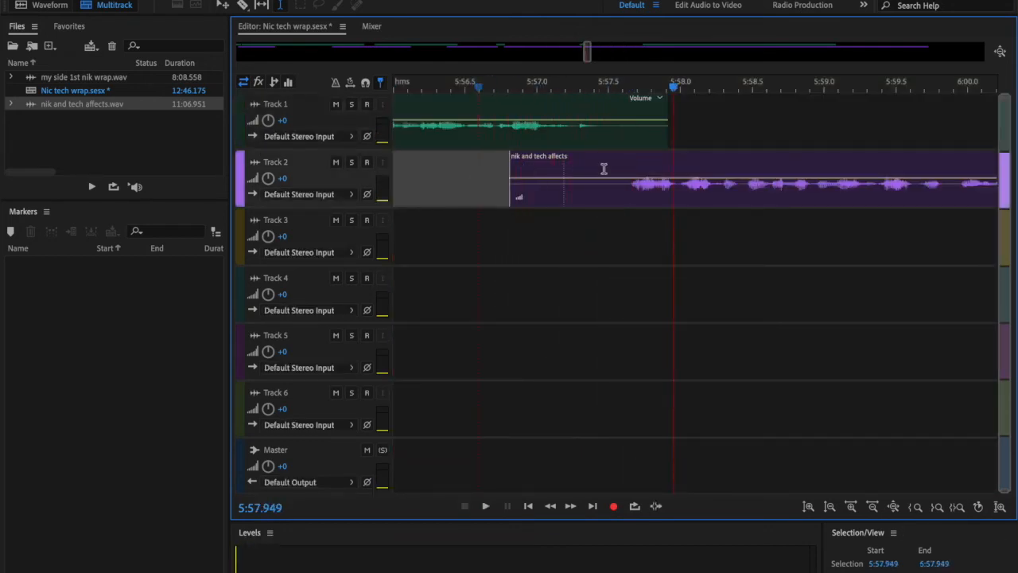
{"action": "left_click_drag", "start_coordinate": [608, 167], "coordinate": [614, 168]}
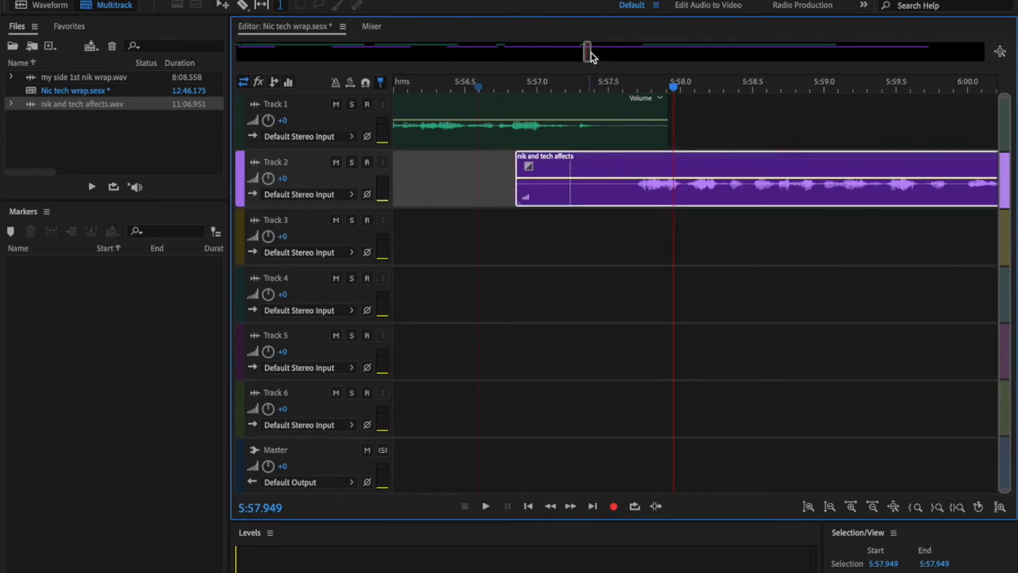
Split the Track 2 clip at about 7:00.6 and 6:36.5, and delete the silent section between the two cuts.
{"action": "left_click_drag", "start_coordinate": [591, 54], "coordinate": [738, 62]}
{"action": "left_click", "coordinate": [640, 196]}
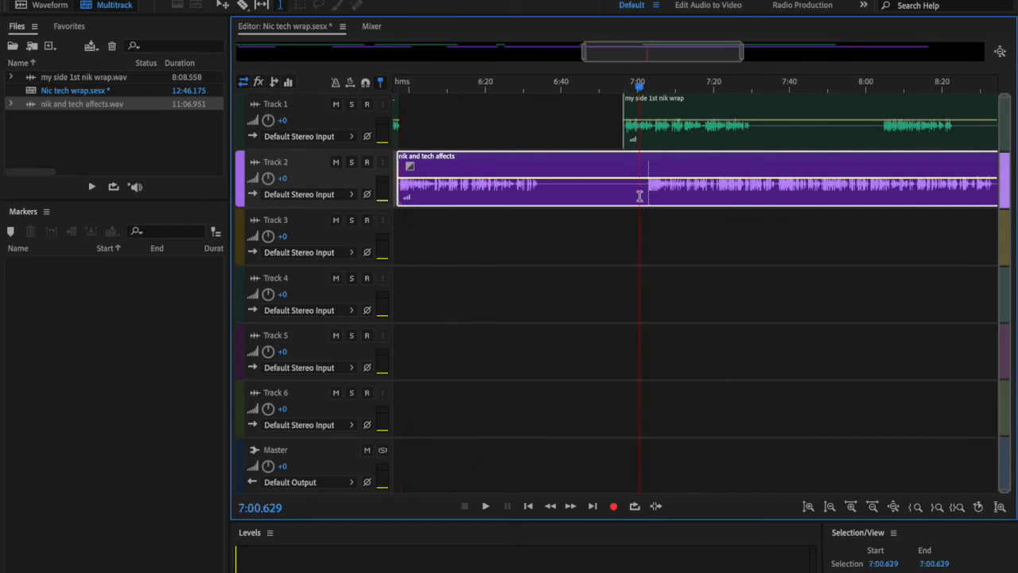
{"action": "right_click", "coordinate": [640, 195]}
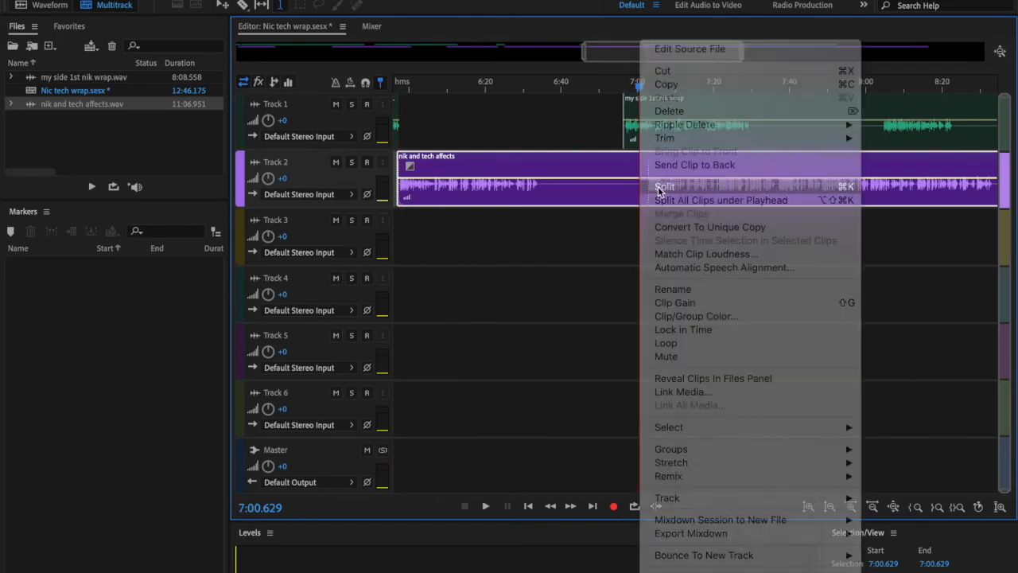
{"action": "left_click", "coordinate": [660, 193]}
{"action": "left_click", "coordinate": [547, 200]}
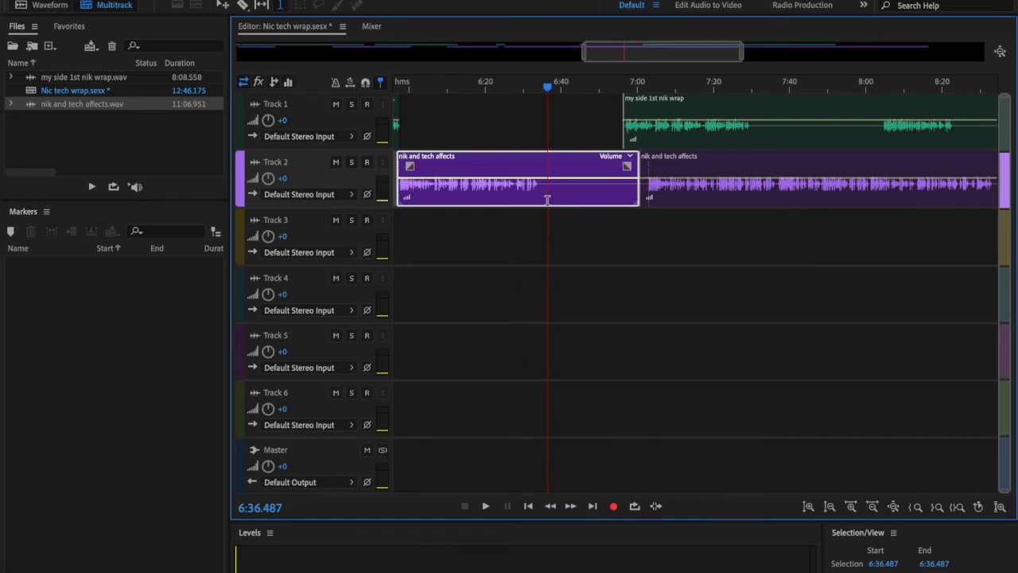
{"action": "right_click", "coordinate": [547, 200]}
{"action": "left_click", "coordinate": [573, 188]}
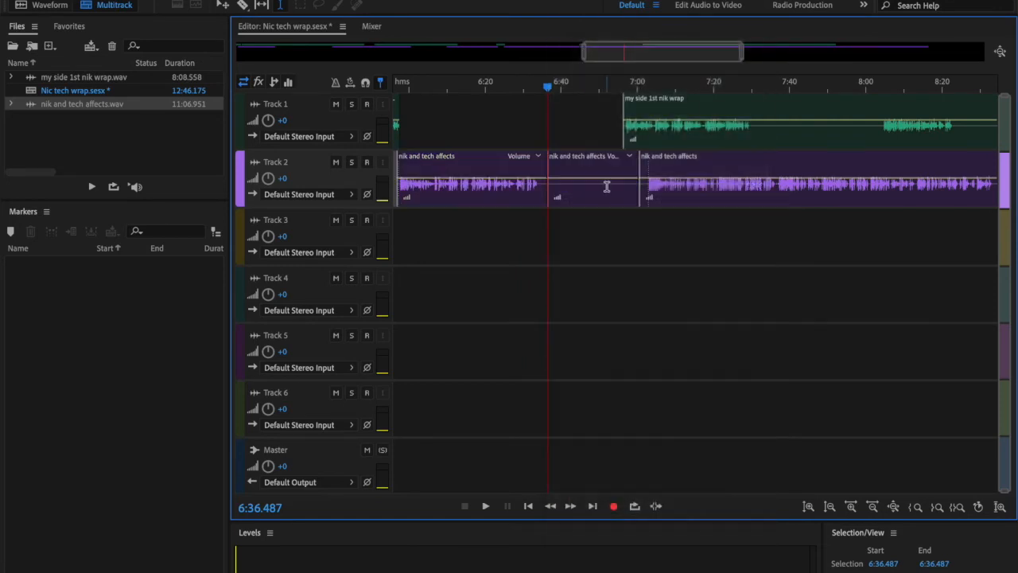
{"action": "left_click", "coordinate": [603, 196]}
{"action": "right_click", "coordinate": [603, 196]}
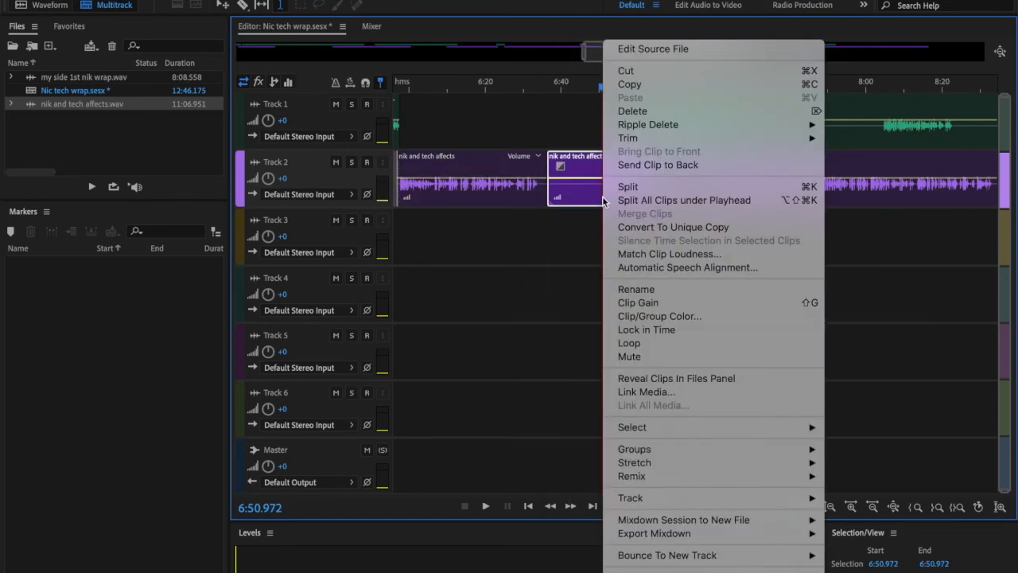
{"action": "left_click", "coordinate": [634, 112]}
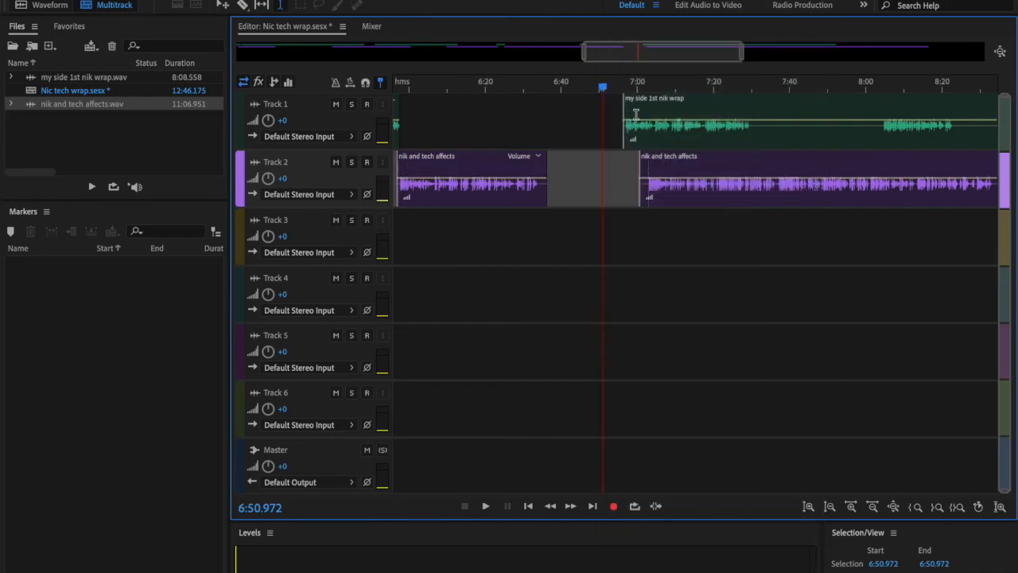
Split the Track 1 clip at about 7:31.8 and 8:04, and delete the silent section between the two cuts.
{"action": "left_click", "coordinate": [758, 132]}
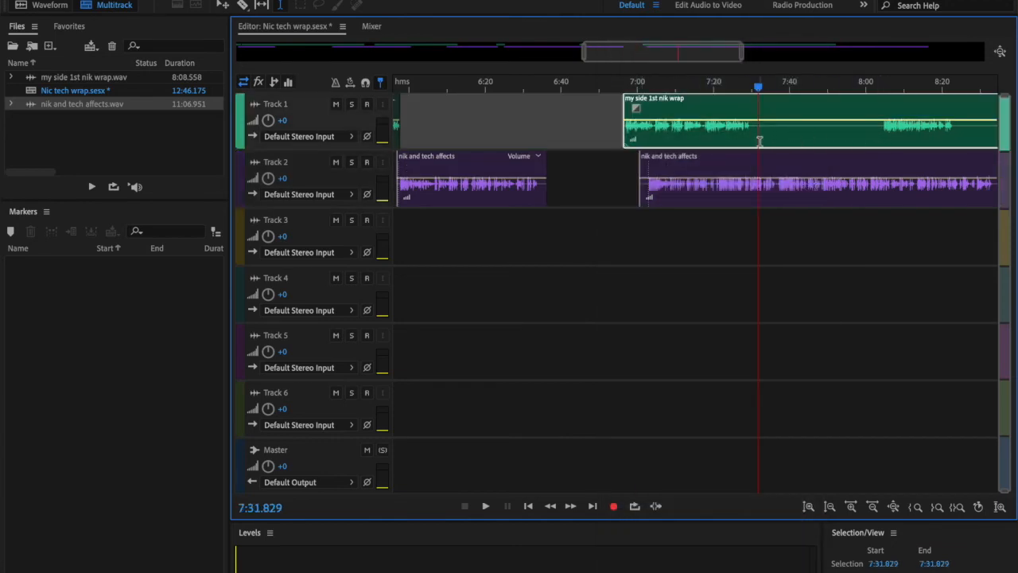
{"action": "right_click", "coordinate": [760, 141]}
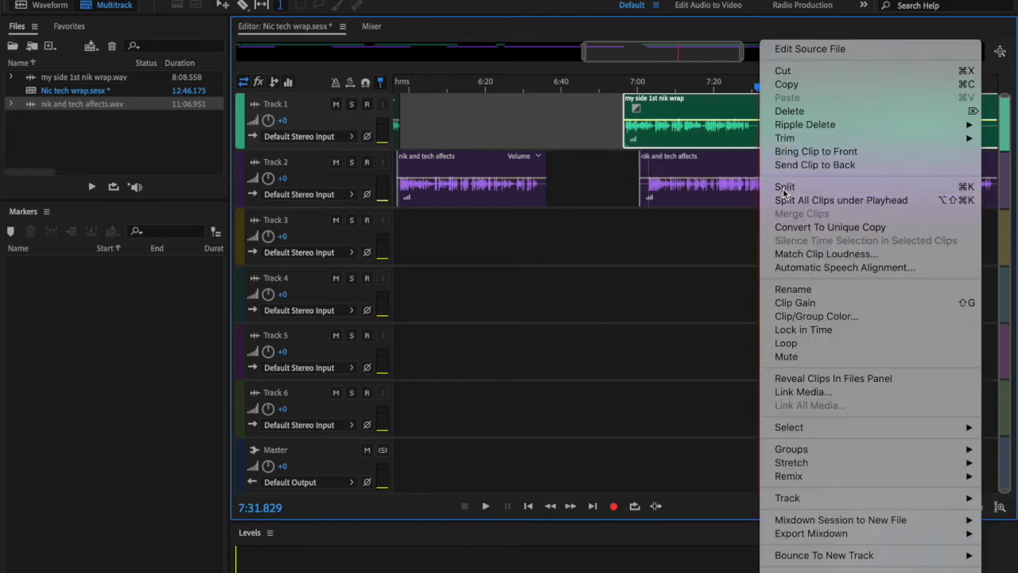
{"action": "left_click", "coordinate": [819, 186]}
{"action": "left_click", "coordinate": [880, 136]}
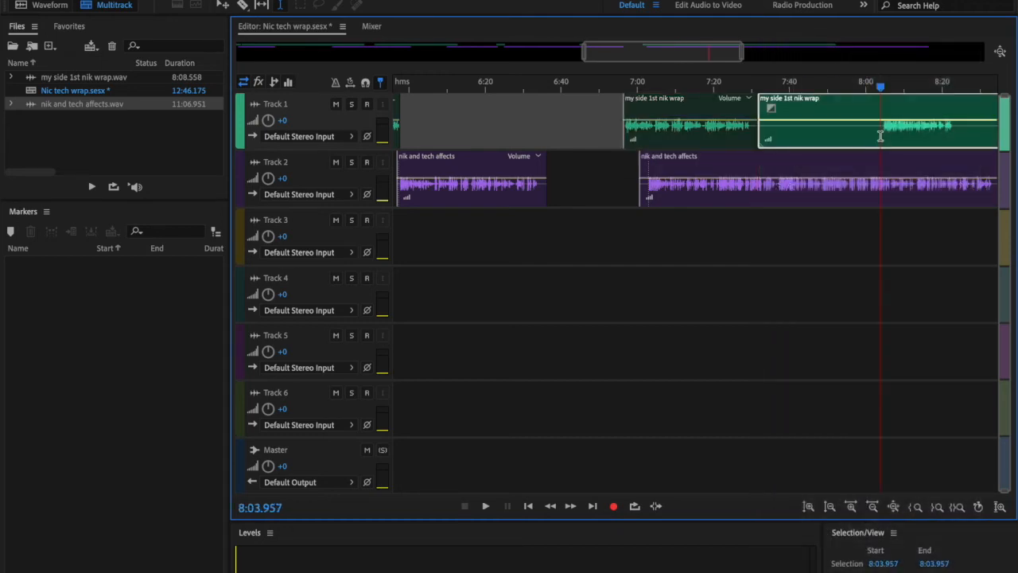
{"action": "right_click", "coordinate": [880, 136]}
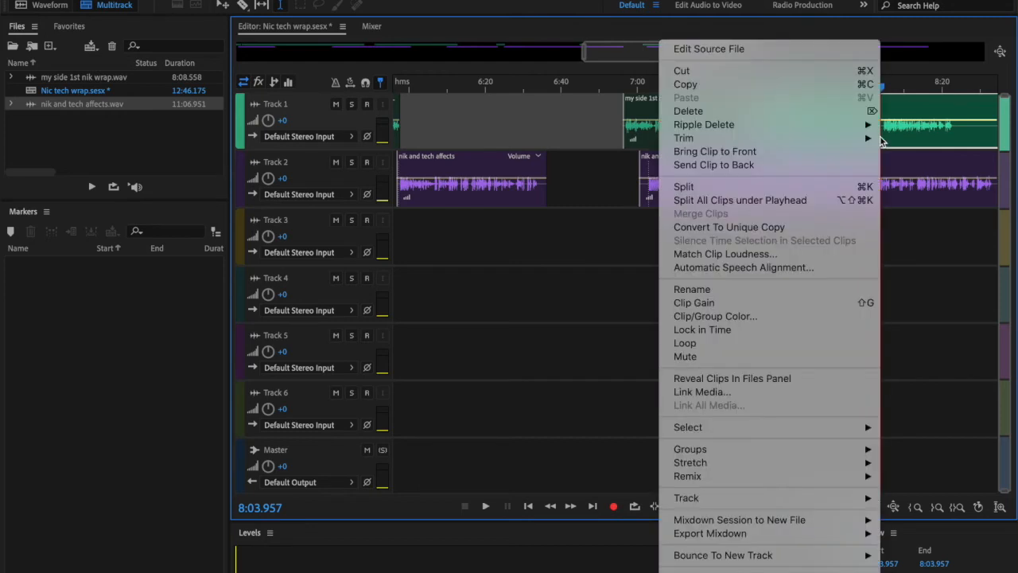
{"action": "left_click", "coordinate": [840, 186]}
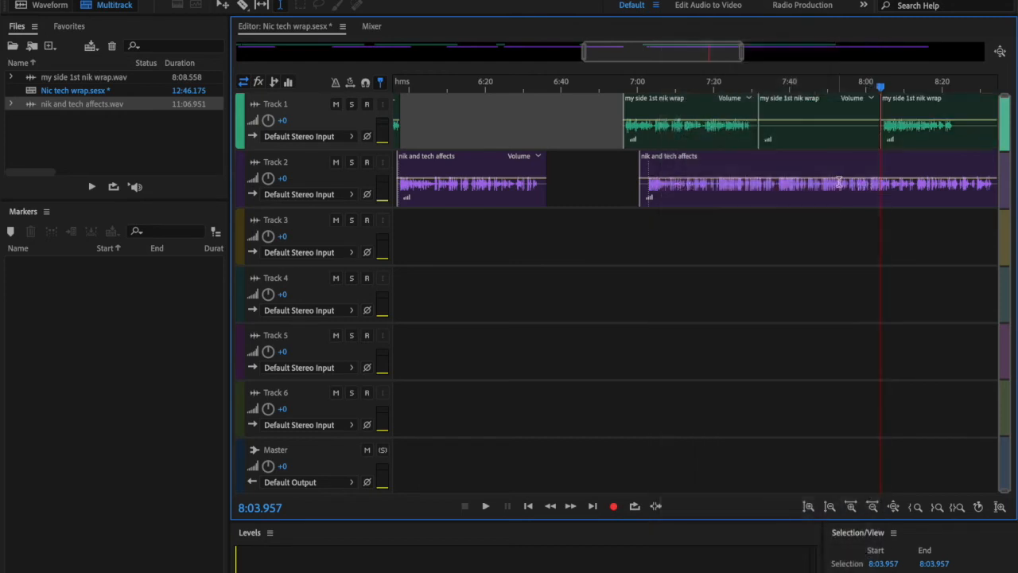
{"action": "left_click", "coordinate": [841, 140]}
{"action": "right_click", "coordinate": [840, 140]}
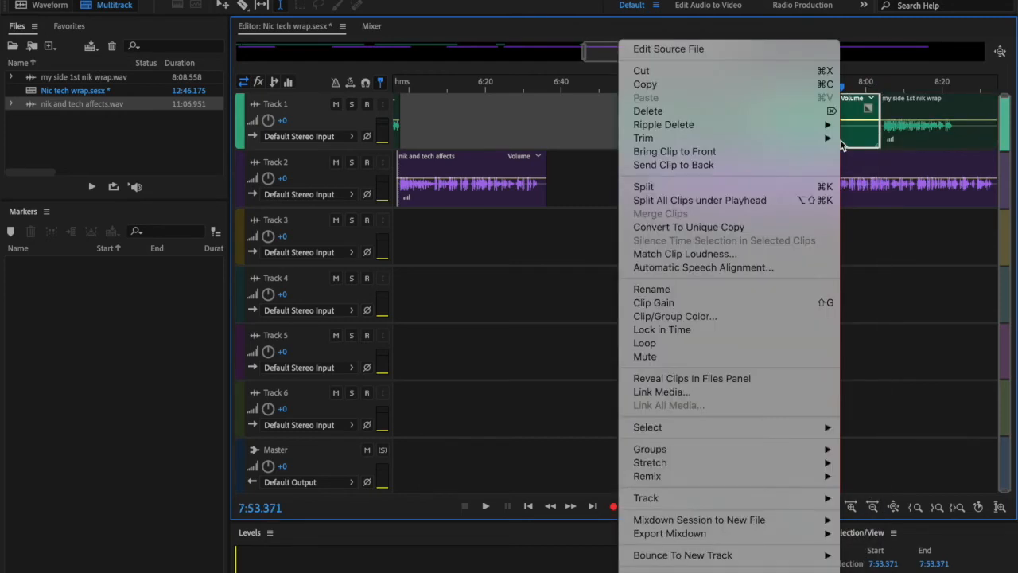
{"action": "left_click", "coordinate": [781, 110]}
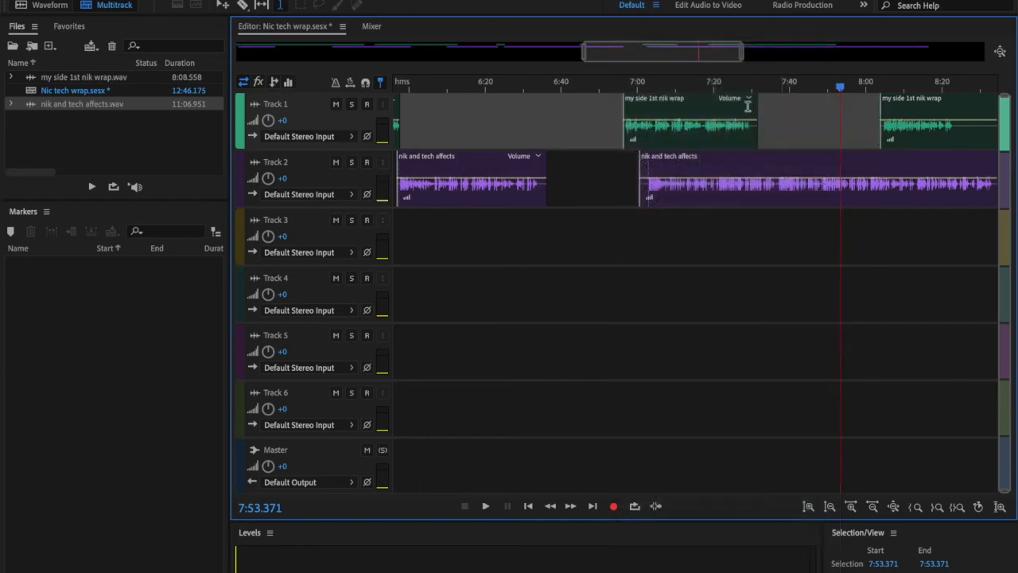
{"action": "left_click", "coordinate": [157, 0]}
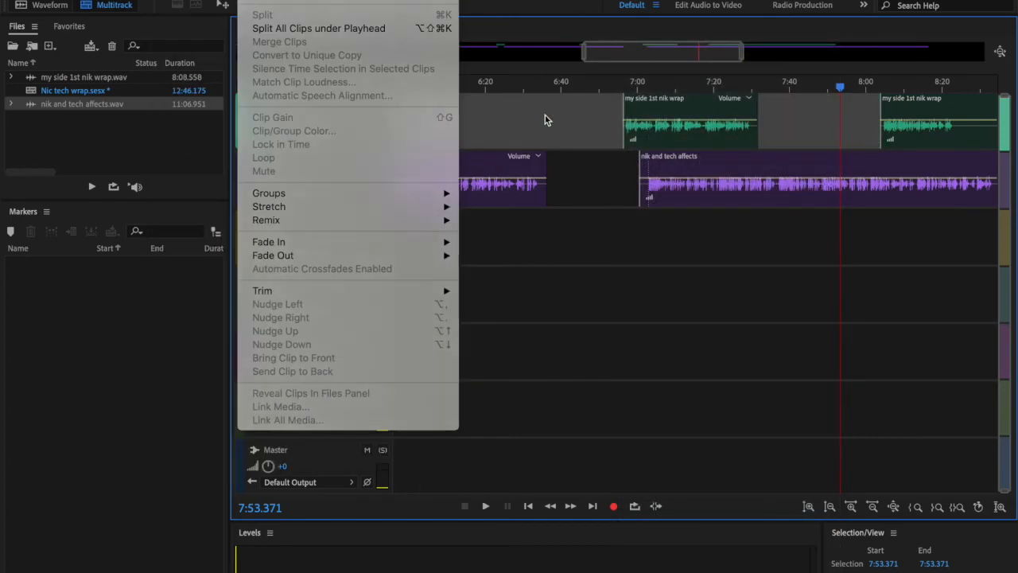
{"action": "left_click", "coordinate": [606, 117]}
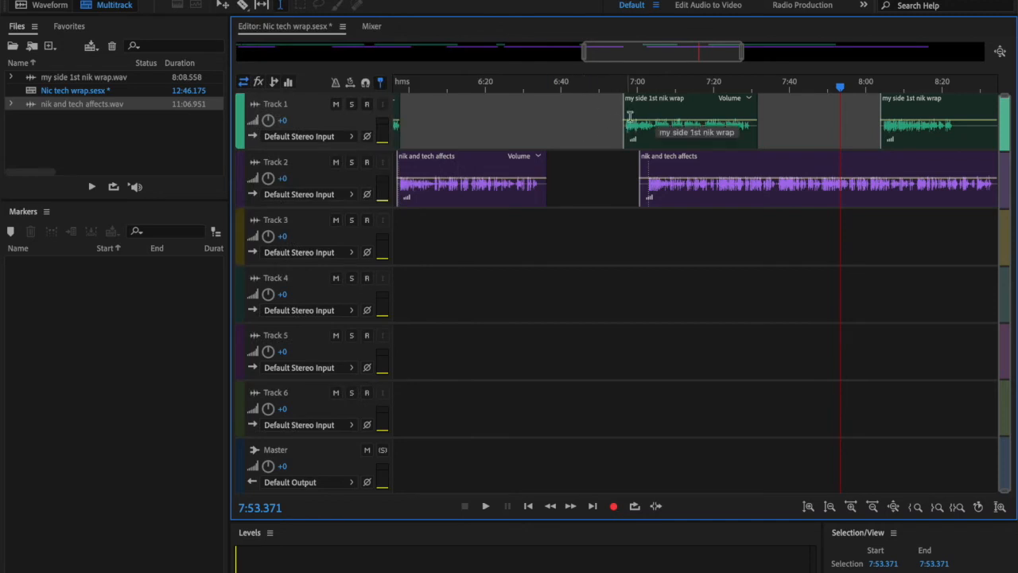
Move the Track 1 clip from just before 7:00 back to about 6:36, where the Track 2 clip ends, and play the handover.
{"action": "left_click_drag", "start_coordinate": [650, 108], "coordinate": [538, 146]}
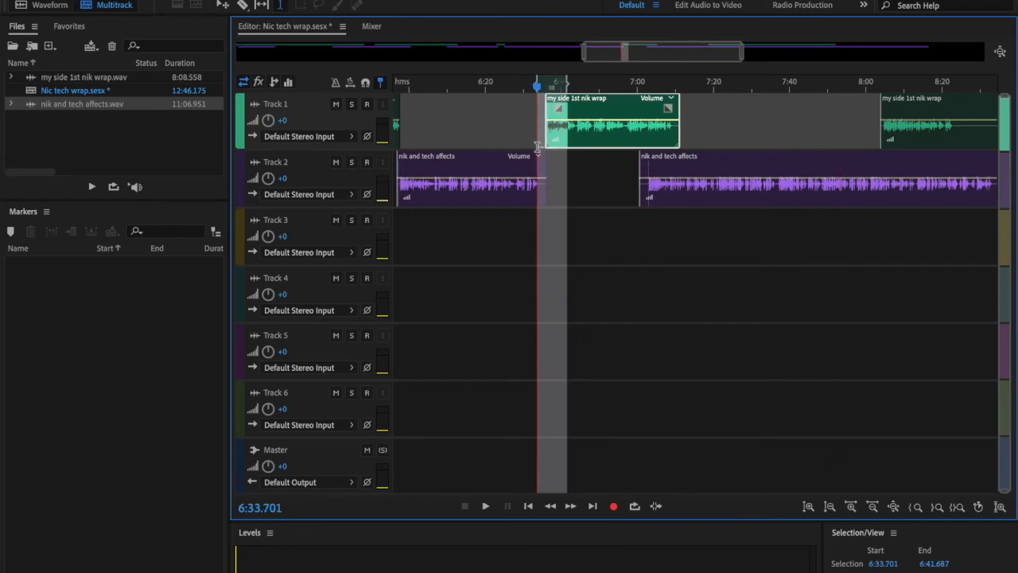
{"action": "left_click", "coordinate": [961, 508]}
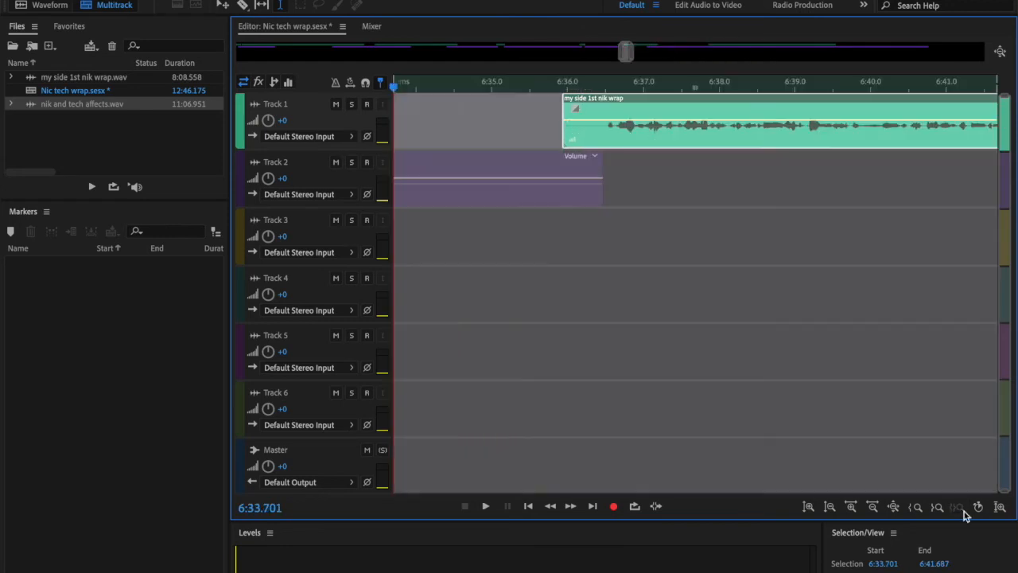
{"action": "right_click", "coordinate": [798, 335]}
{"action": "left_click", "coordinate": [797, 332]}
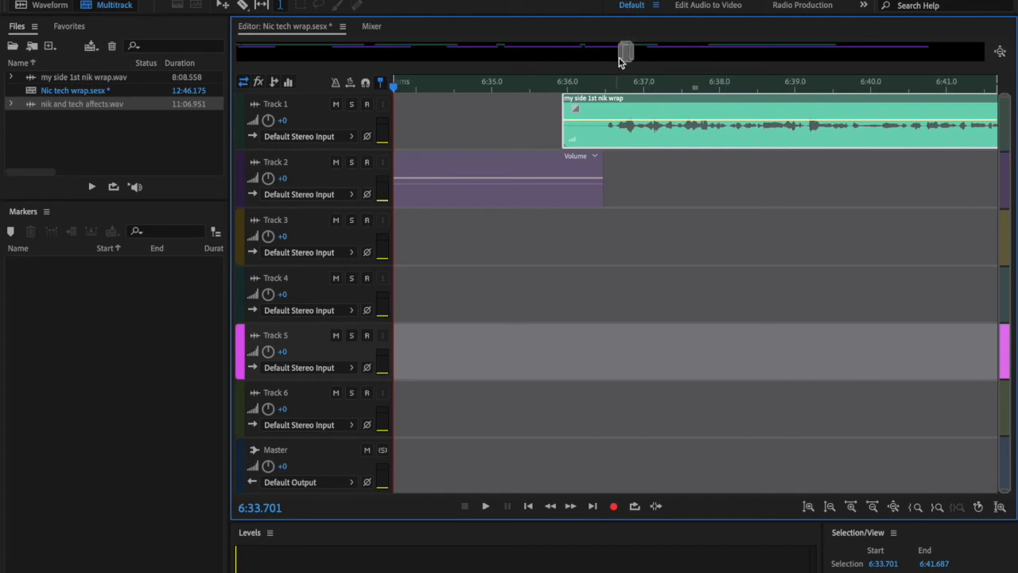
{"action": "left_click_drag", "start_coordinate": [619, 51], "coordinate": [612, 59]}
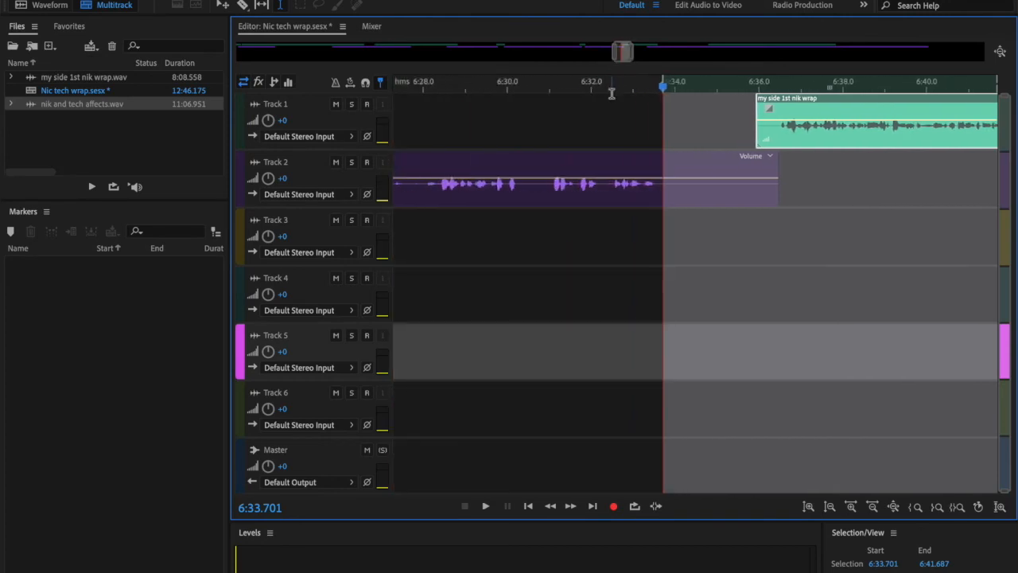
{"action": "key", "text": "space"}
{"action": "left_click", "coordinate": [611, 113]}
{"action": "key", "text": "space"}
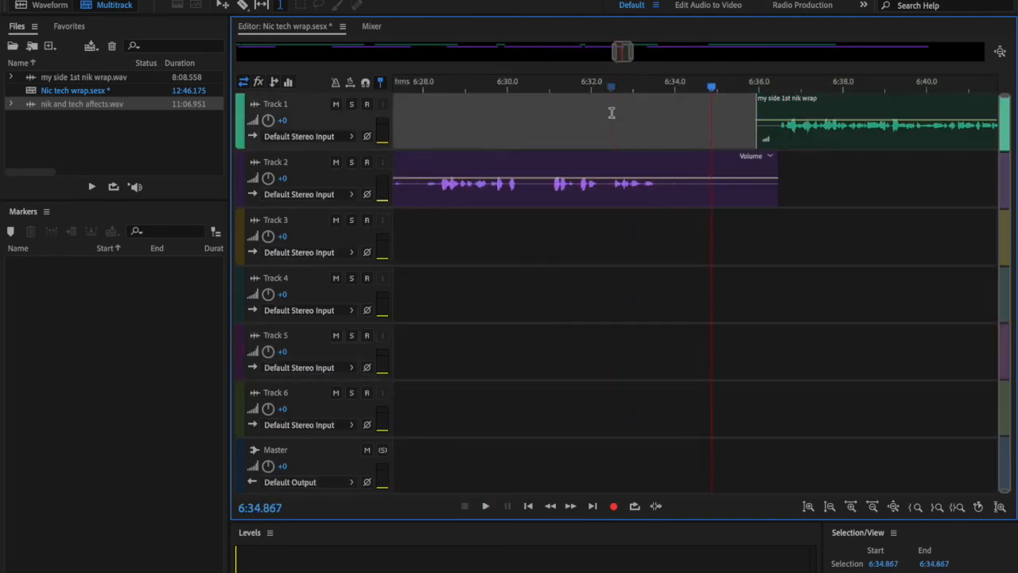
Move the Track 1 clip earlier to about 6:33.1, near the end of the Track 2 speech, and play the handover from about 6:32.4.
{"action": "scroll", "coordinate": [840, 105], "scroll_direction": "right", "scroll_amount": 1}
{"action": "left_click_drag", "start_coordinate": [841, 105], "coordinate": [726, 117]}
{"action": "left_click", "coordinate": [862, 105]}
{"action": "scroll", "coordinate": [862, 105], "scroll_direction": "right", "scroll_amount": 1}
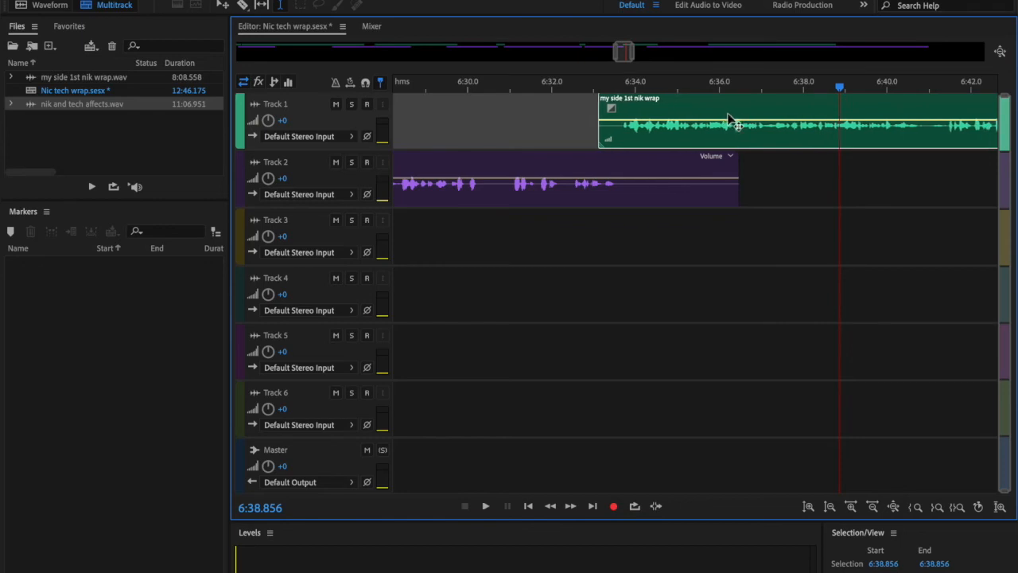
{"action": "left_click", "coordinate": [569, 145]}
{"action": "key", "text": "space"}
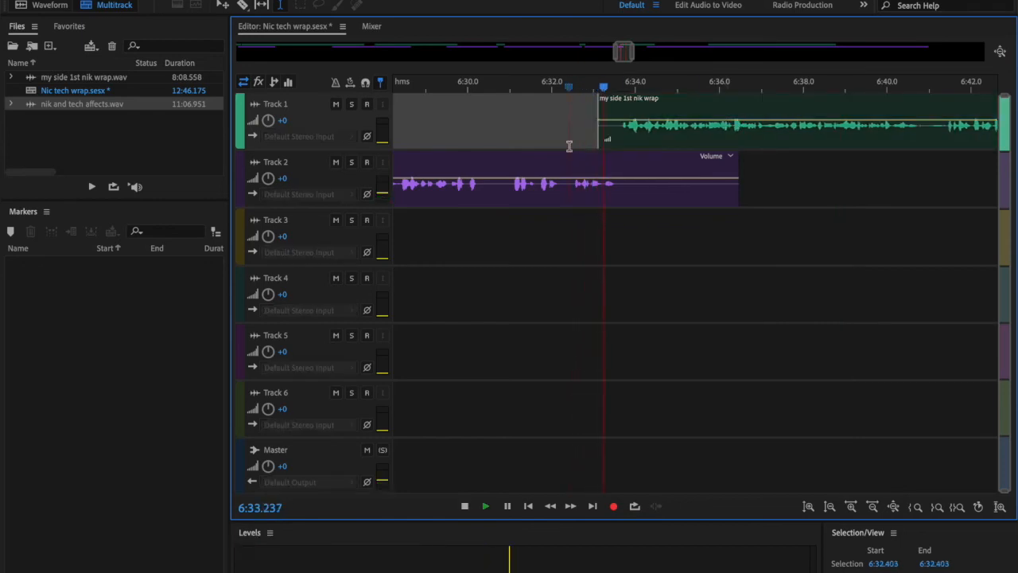
{"action": "key", "text": "space"}
Nudge the Track 1 clip slightly later and play the handover from about 6:32.7.
{"action": "left_click_drag", "start_coordinate": [684, 106], "coordinate": [689, 105]}
{"action": "left_click", "coordinate": [583, 121]}
{"action": "key", "text": "space"}
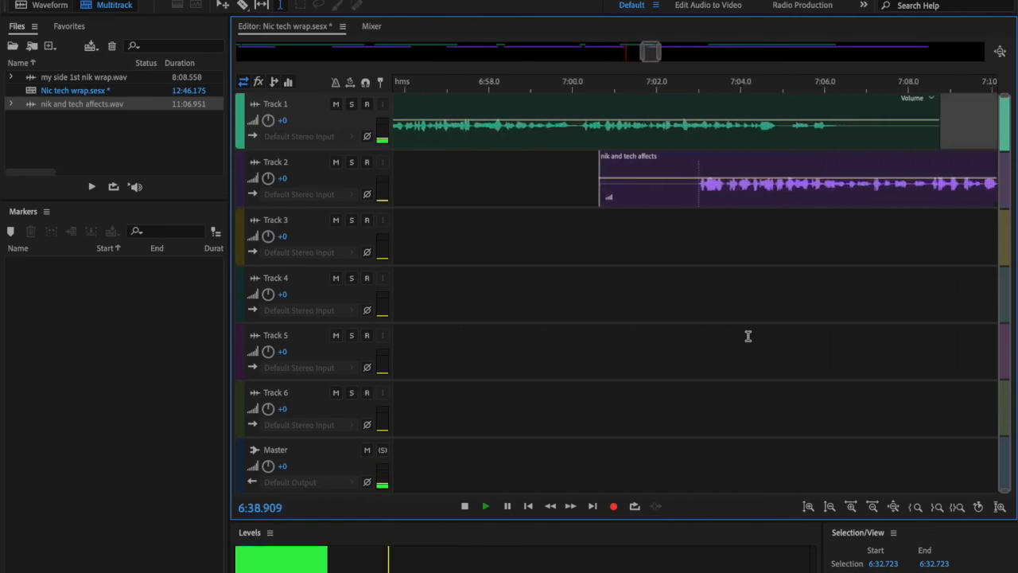
{"action": "key", "text": "space"}
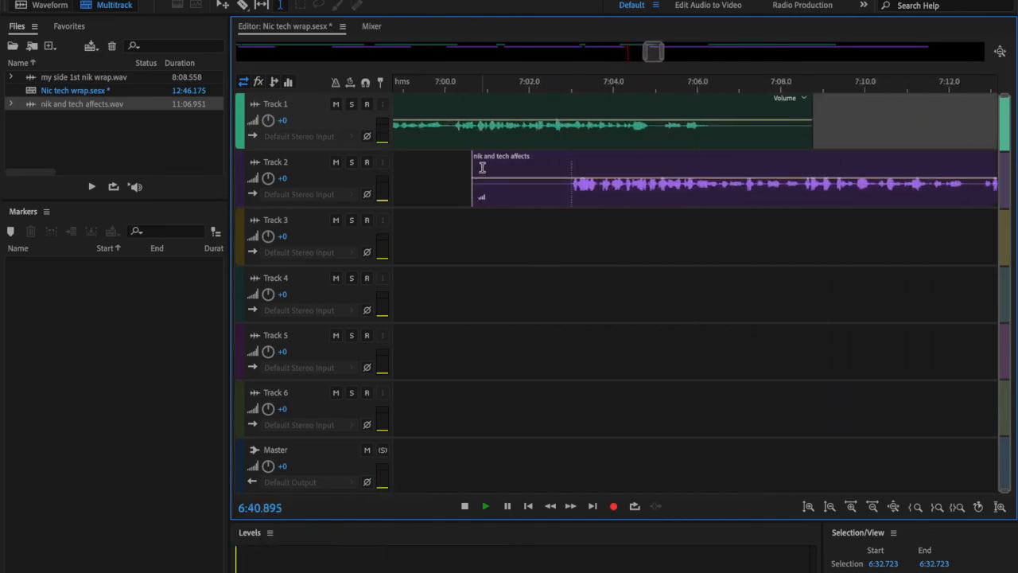
Trim the silent start off the Track 2 clip, move the clip later to about 7:06.2, and play the handover from about 7:05.5.
{"action": "left_click_drag", "start_coordinate": [471, 169], "coordinate": [568, 176]}
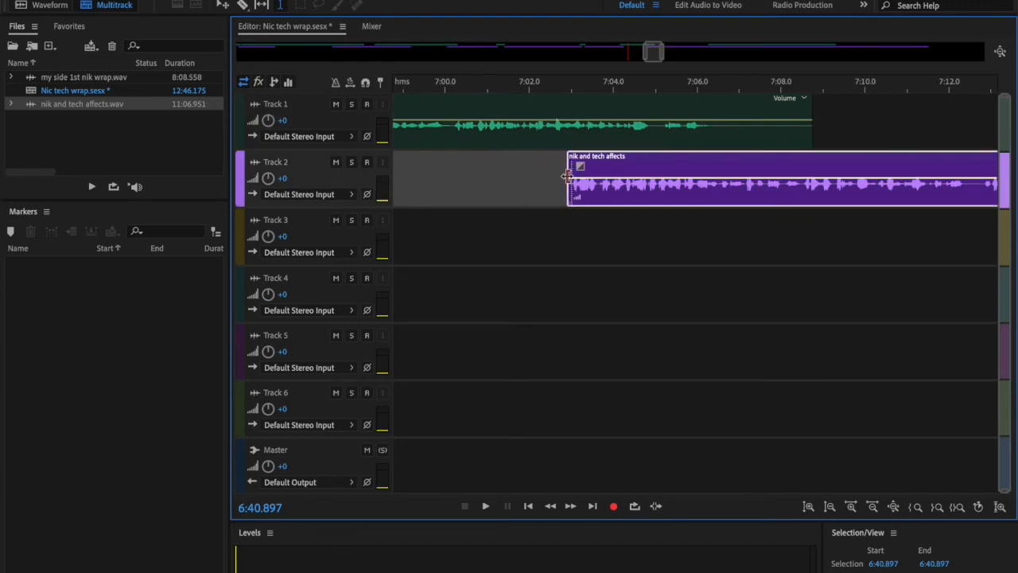
{"action": "left_click_drag", "start_coordinate": [642, 168], "coordinate": [776, 167]}
{"action": "left_click", "coordinate": [674, 178]}
{"action": "key", "text": "space"}
{"action": "key", "text": "space"}
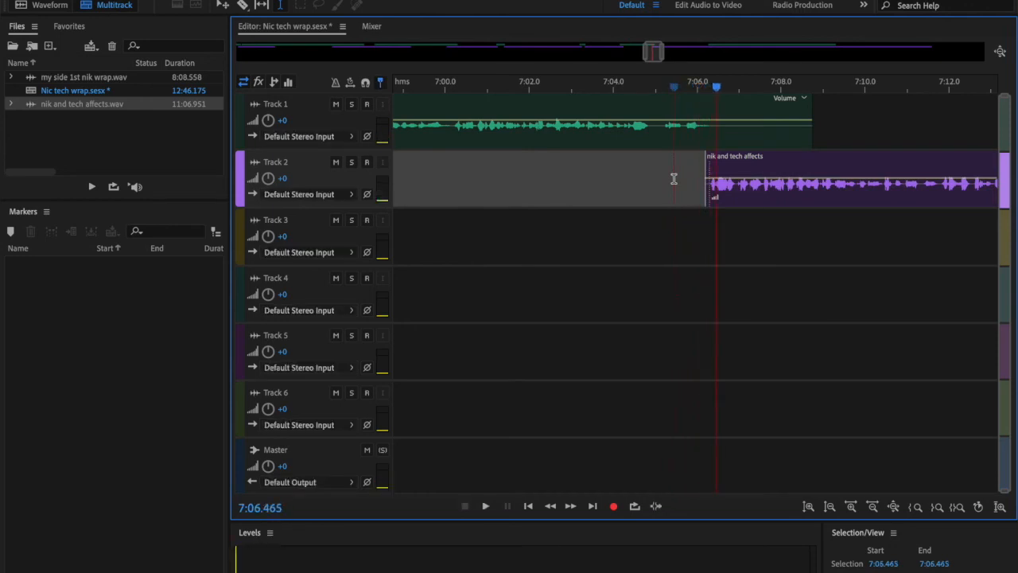
Move the Track 2 clip slightly later to about 7:06.5 and play the handover from about 7:05.8.
{"action": "left_click", "coordinate": [819, 162]}
{"action": "key", "text": "ctrl+k"}
{"action": "left_click_drag", "start_coordinate": [821, 161], "coordinate": [824, 163]}
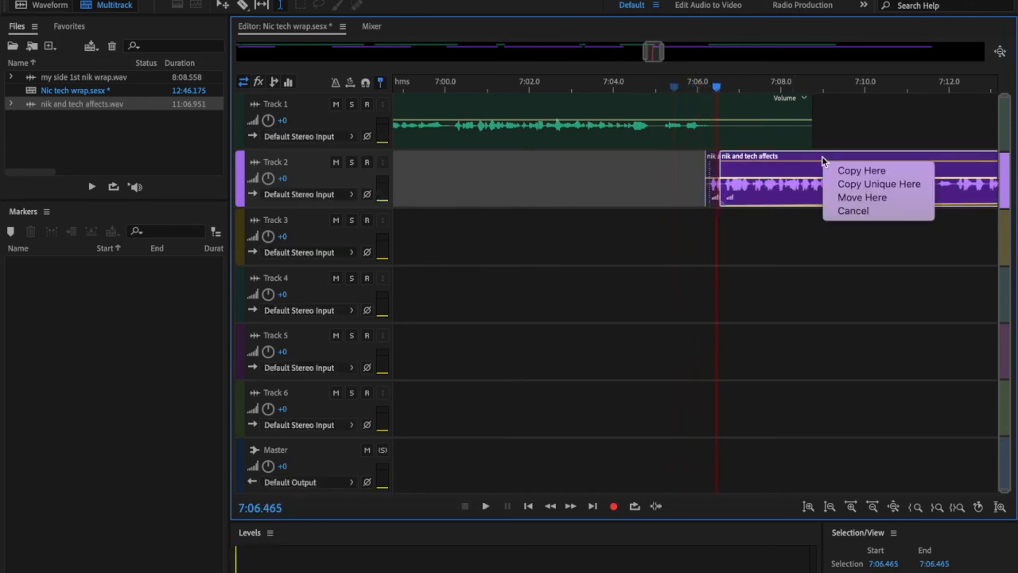
{"action": "left_click", "coordinate": [843, 199]}
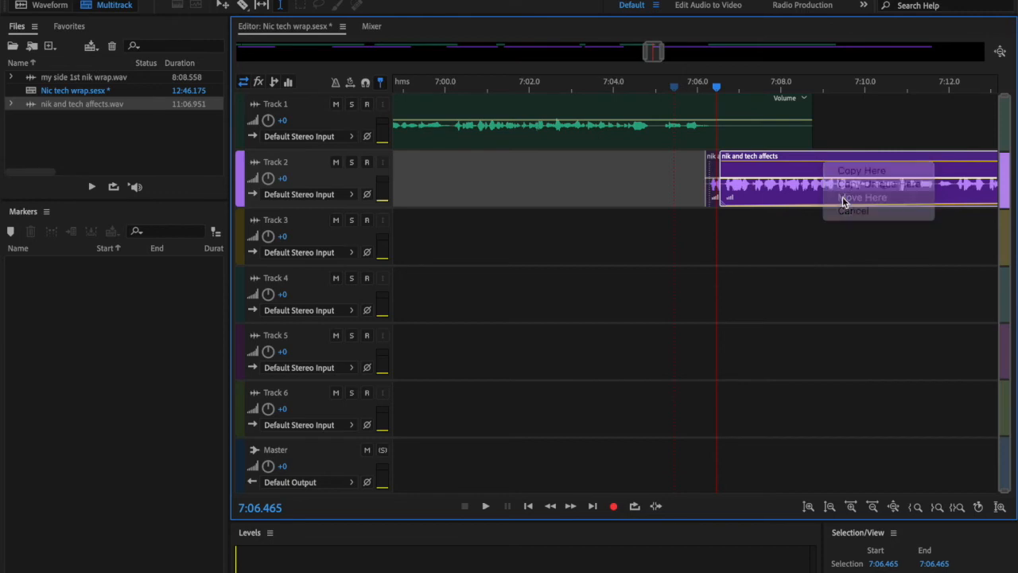
{"action": "left_click", "coordinate": [689, 180]}
{"action": "key", "text": "space"}
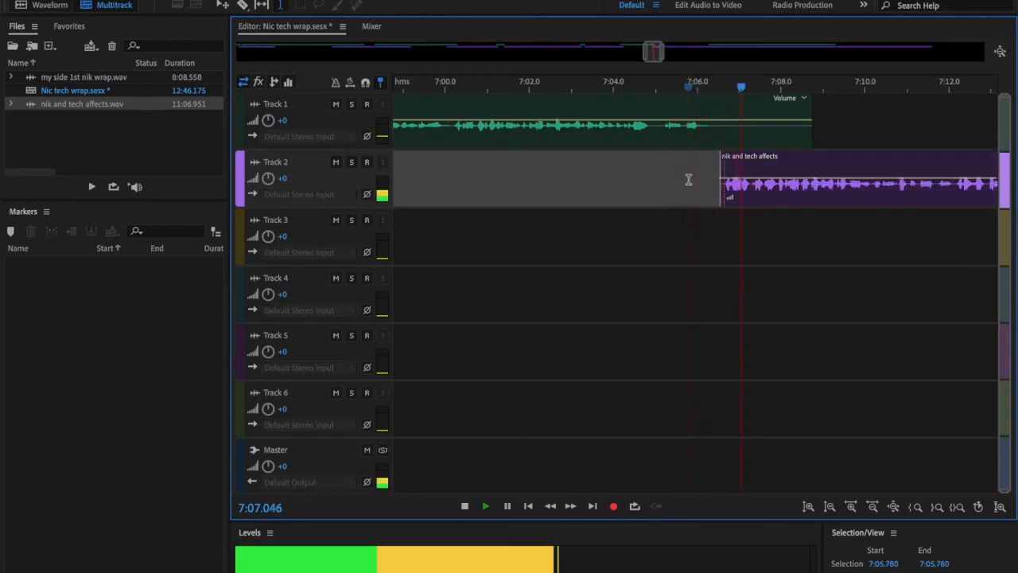
{"action": "key", "text": "space"}
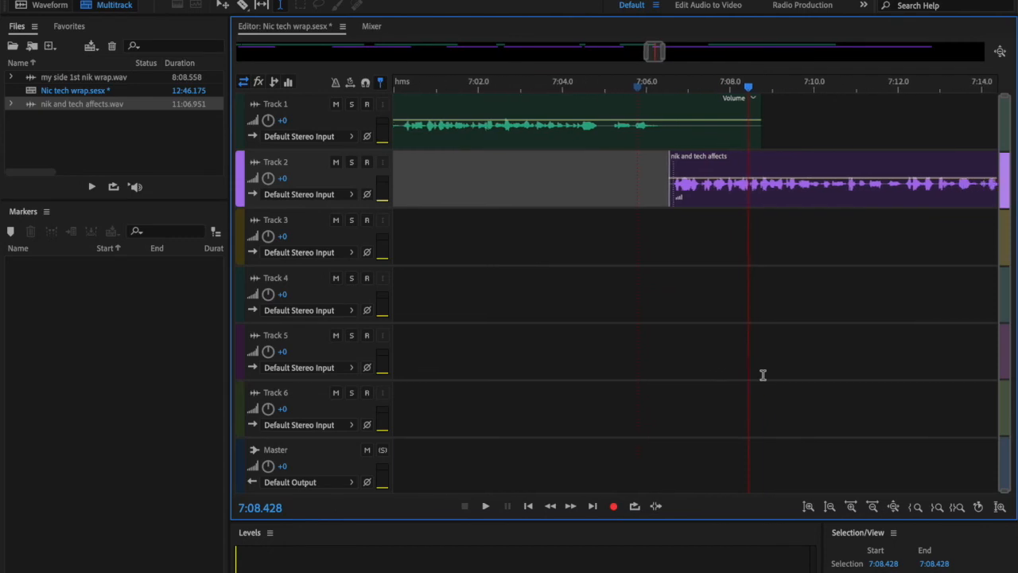
Move the Track 1 clip that overlaps the Track 2 speech from about 8:04 to about 8:22.
{"action": "scroll", "coordinate": [762, 374], "scroll_direction": "right", "scroll_amount": 10}
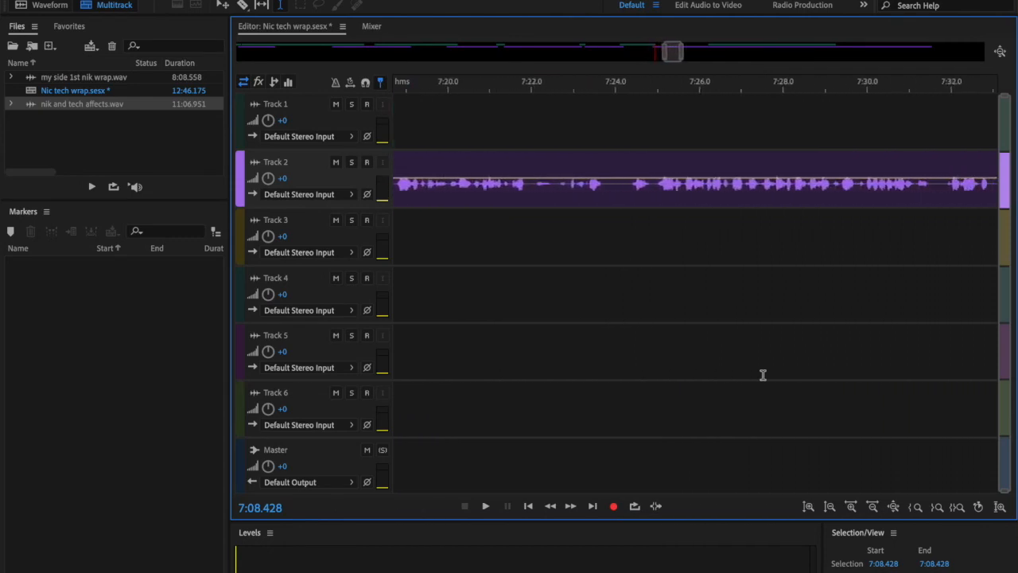
{"action": "scroll", "coordinate": [762, 374], "scroll_direction": "right", "scroll_amount": 10}
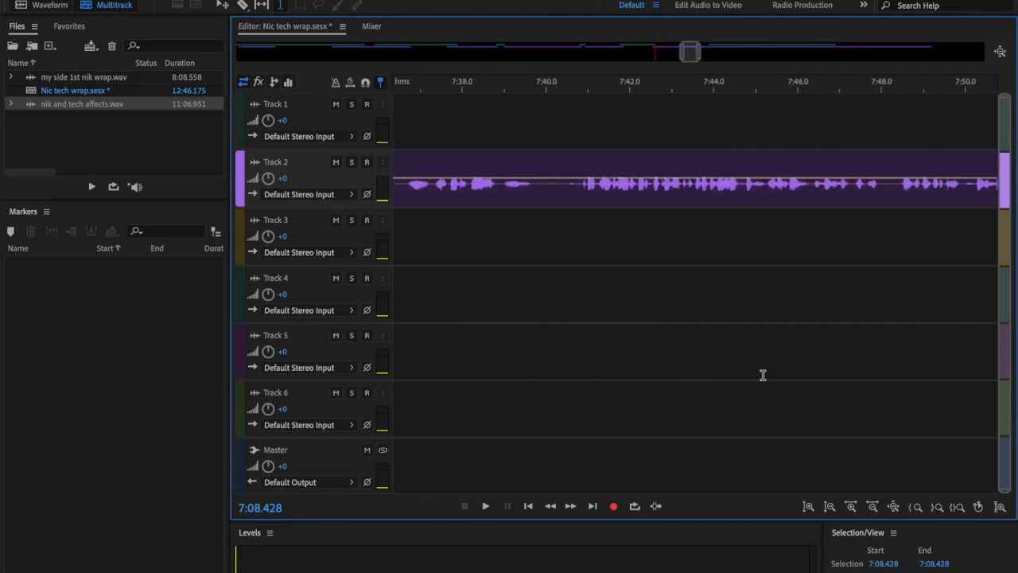
{"action": "scroll", "coordinate": [763, 375], "scroll_direction": "right", "scroll_amount": 6}
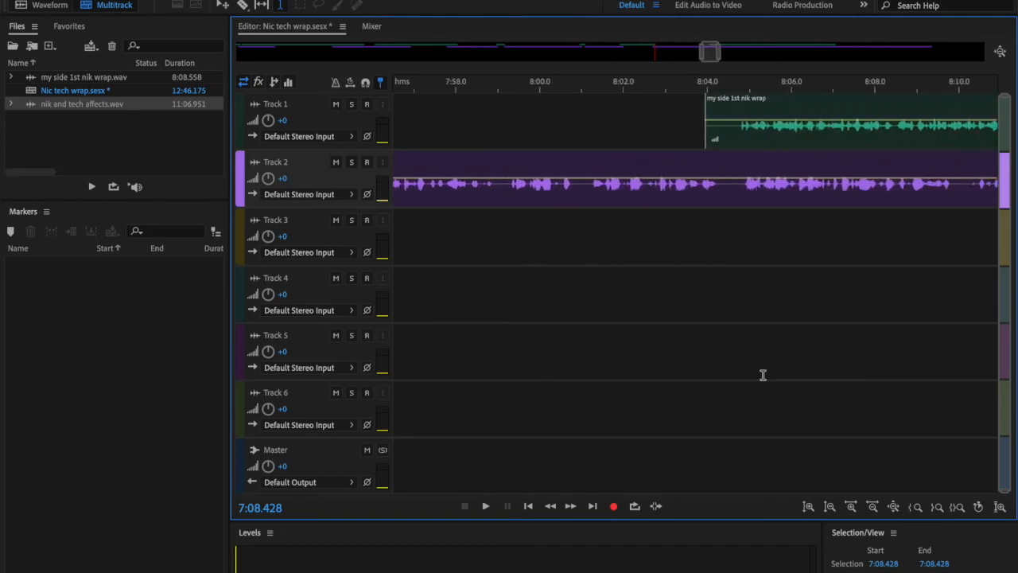
{"action": "left_click_drag", "start_coordinate": [725, 142], "coordinate": [1001, 130]}
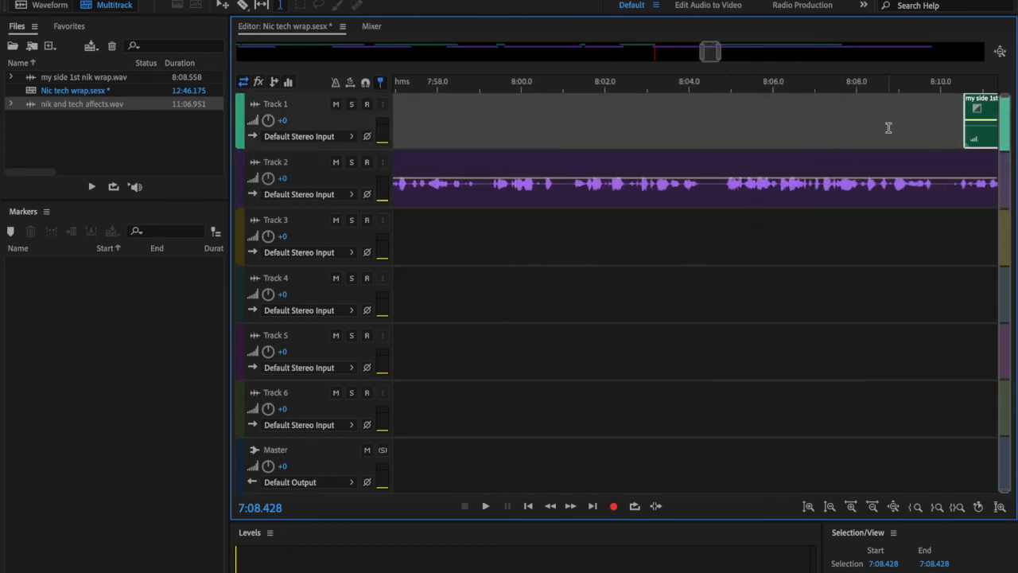
{"action": "scroll", "coordinate": [888, 127], "scroll_direction": "right", "scroll_amount": 7}
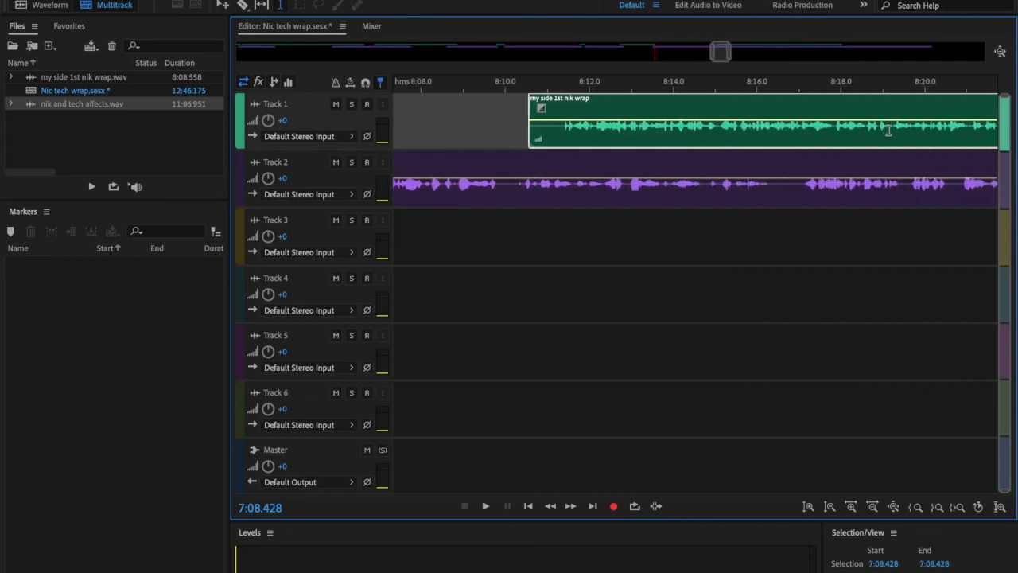
{"action": "left_click_drag", "start_coordinate": [692, 131], "coordinate": [949, 123]}
{"action": "left_click_drag", "start_coordinate": [879, 114], "coordinate": [1014, 112]}
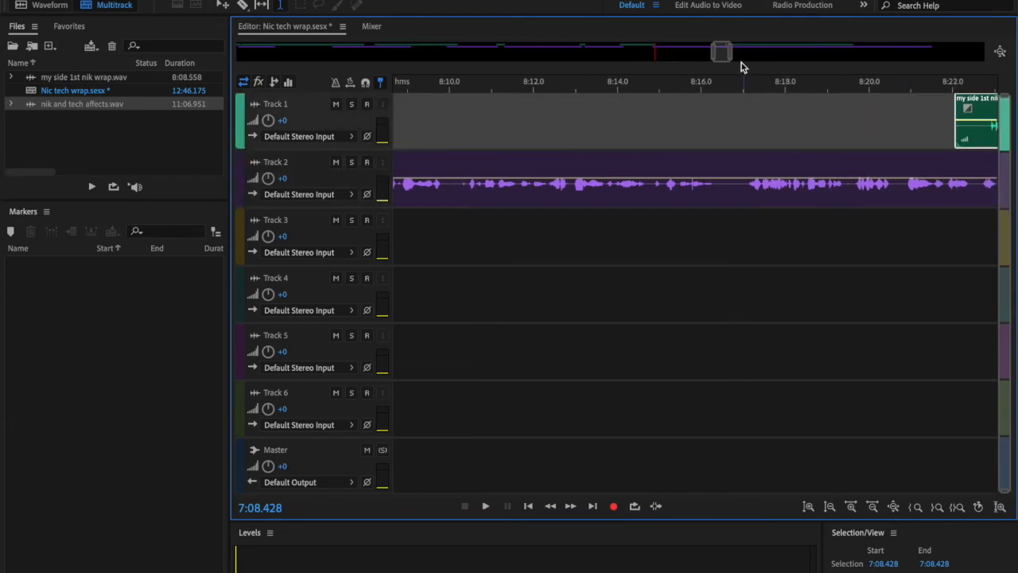
Split the Track 2 clip at about 8:37.5 and 8:56.2, and delete the silent section between the two cuts.
{"action": "left_click_drag", "start_coordinate": [730, 52], "coordinate": [785, 53]}
{"action": "left_click", "coordinate": [648, 202]}
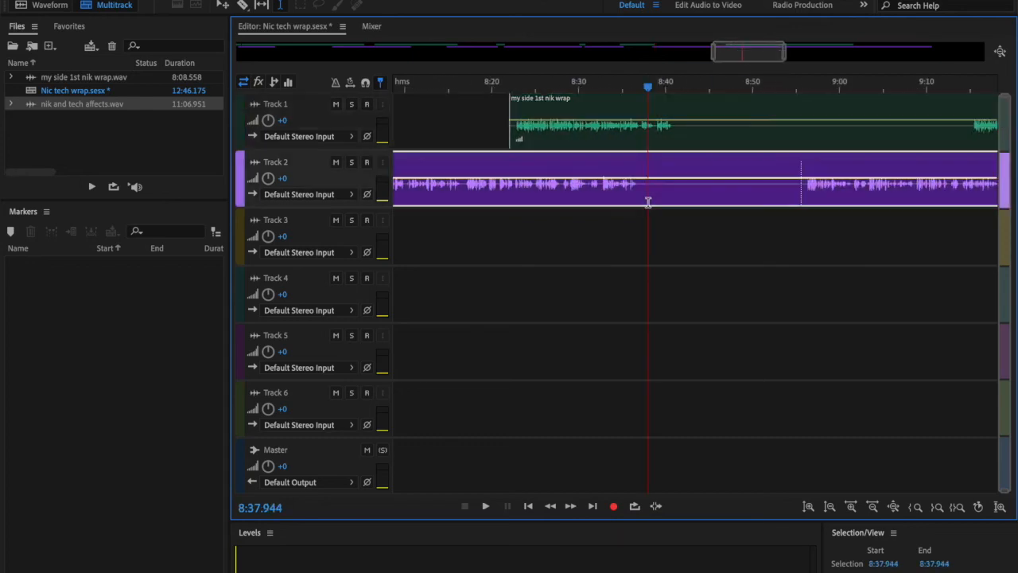
{"action": "left_click", "coordinate": [644, 201]}
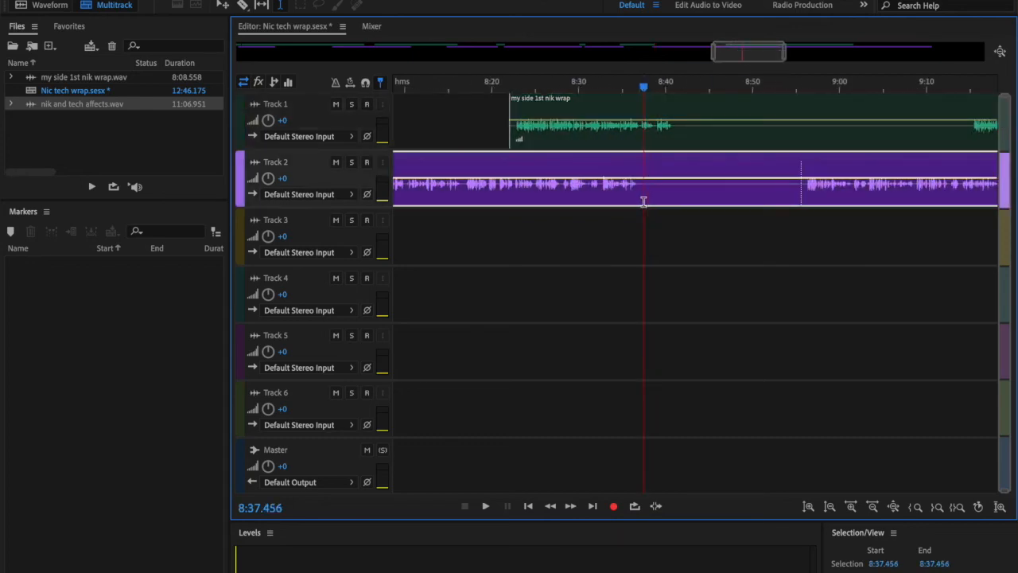
{"action": "right_click", "coordinate": [644, 201]}
{"action": "left_click", "coordinate": [700, 200]}
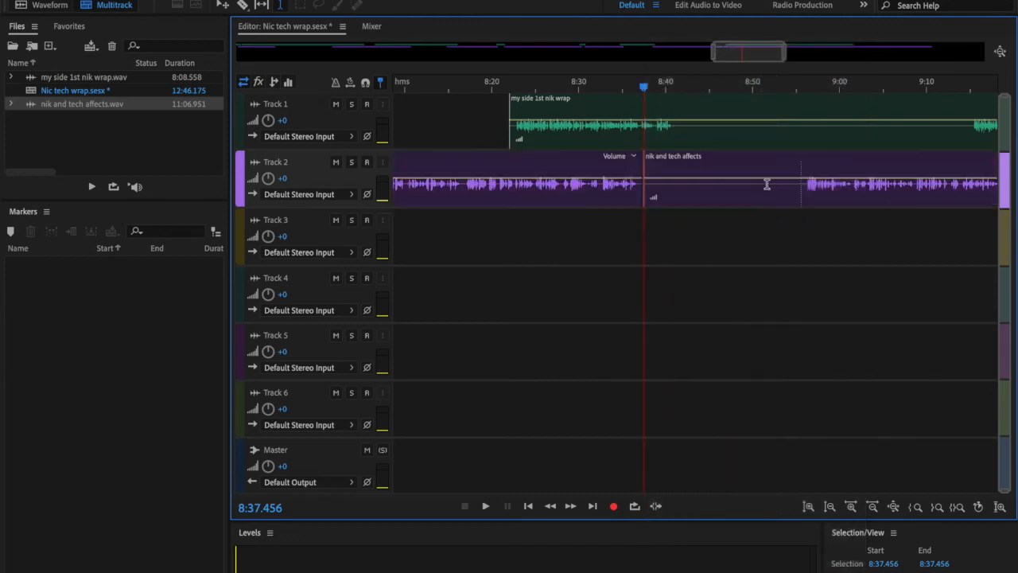
{"action": "left_click", "coordinate": [806, 190]}
{"action": "right_click", "coordinate": [806, 197]}
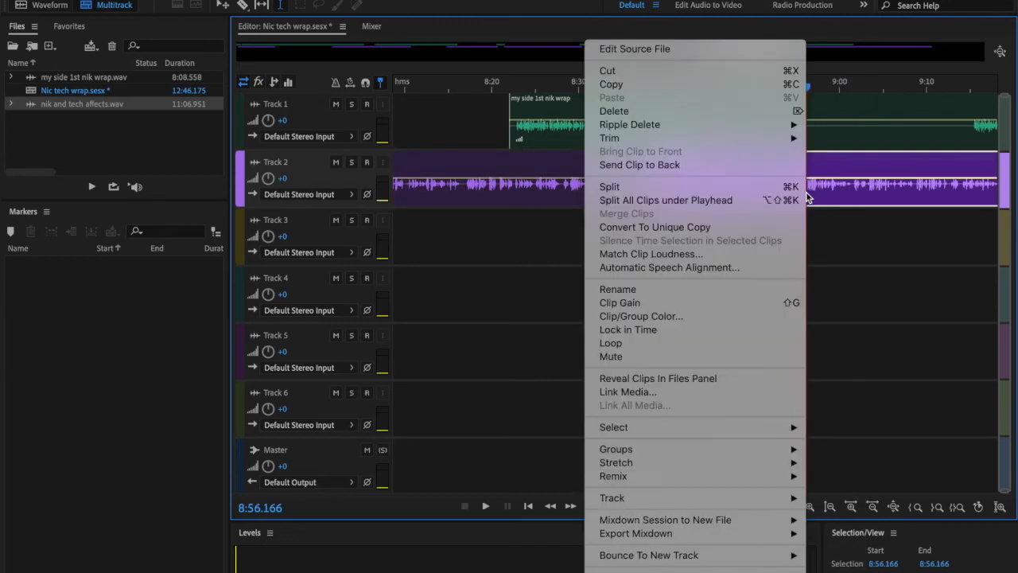
{"action": "left_click", "coordinate": [738, 189]}
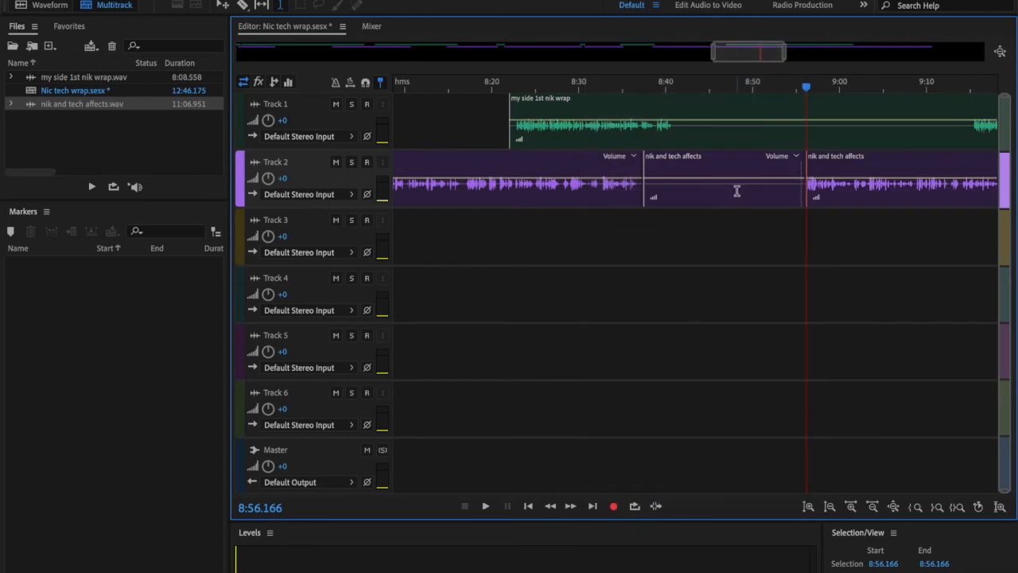
{"action": "left_click", "coordinate": [732, 191]}
{"action": "right_click", "coordinate": [733, 190]}
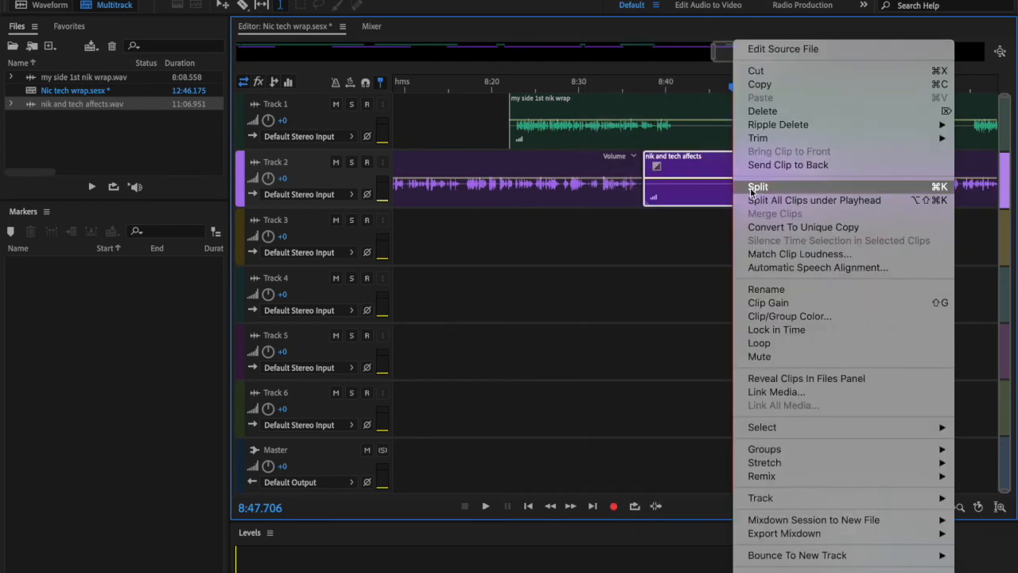
{"action": "left_click", "coordinate": [760, 111]}
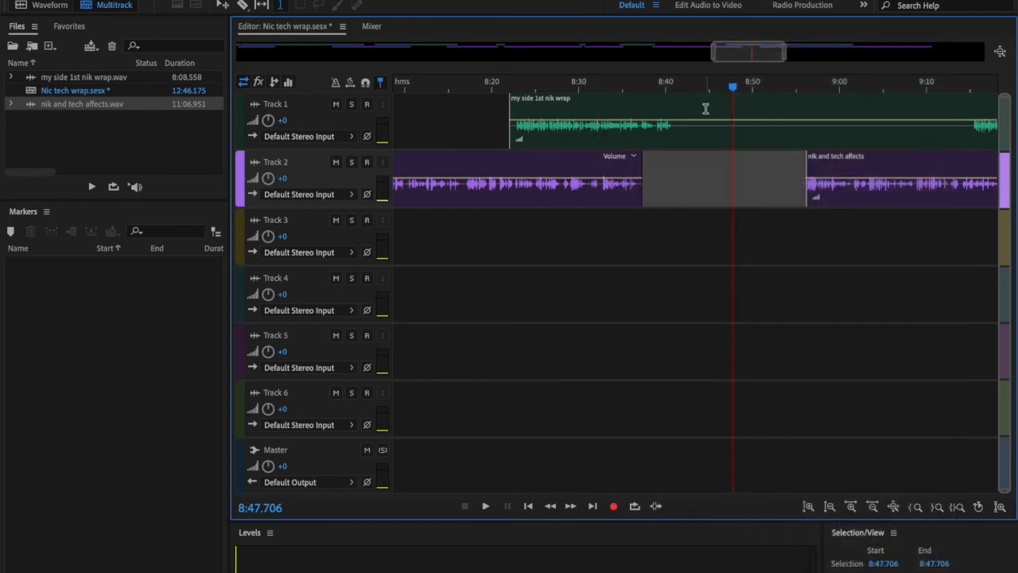
Move the Track 1 clip later to about 8:36.9, near the end of the Track 2 clip, and play the handover from about 8:33.9.
{"action": "left_click_drag", "start_coordinate": [708, 118], "coordinate": [833, 117]}
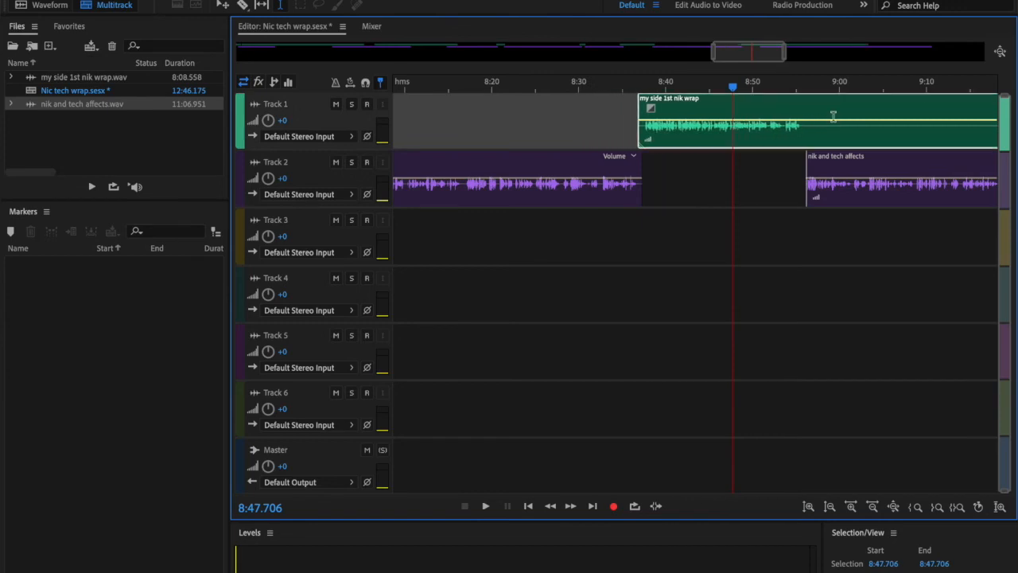
{"action": "left_click_drag", "start_coordinate": [698, 155], "coordinate": [618, 159]}
{"action": "left_click_drag", "start_coordinate": [941, 476], "coordinate": [947, 476]}
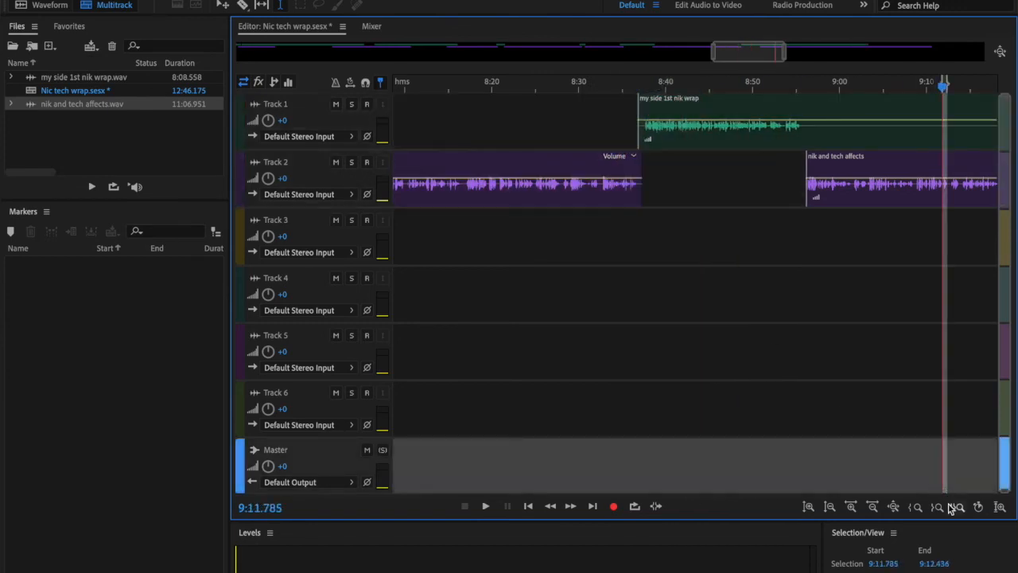
{"action": "left_click_drag", "start_coordinate": [682, 196], "coordinate": [604, 205]}
{"action": "left_click", "coordinate": [957, 507]}
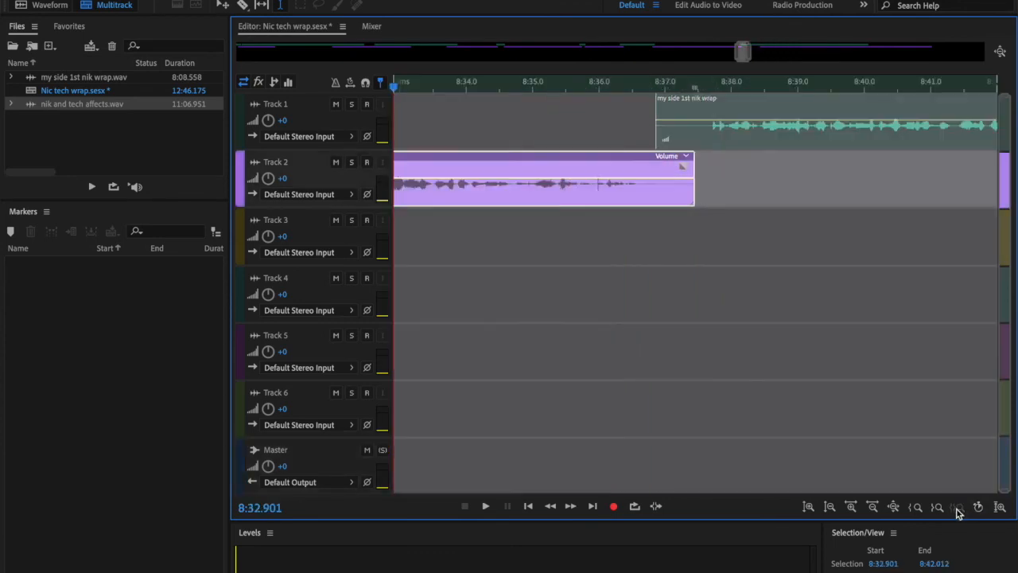
{"action": "left_click", "coordinate": [462, 117]}
{"action": "key", "text": "space"}
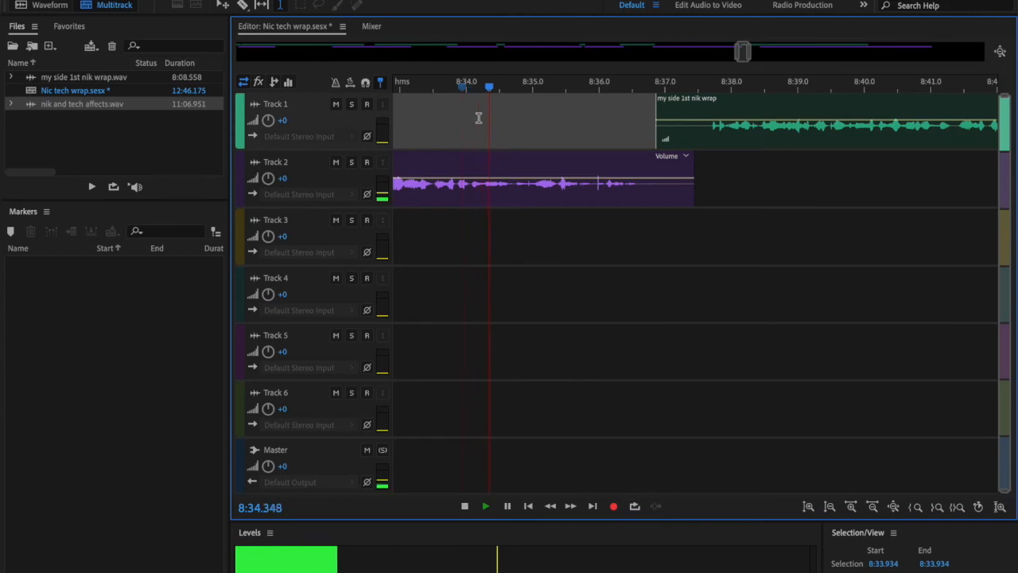
Move the Track 1 clip earlier to about 8:36.2, overlapping the end of the Track 2 clip, and play the handover from about 8:36.
{"action": "left_click_drag", "start_coordinate": [711, 141], "coordinate": [628, 143]}
{"action": "left_click", "coordinate": [597, 135]}
{"action": "key", "text": "space"}
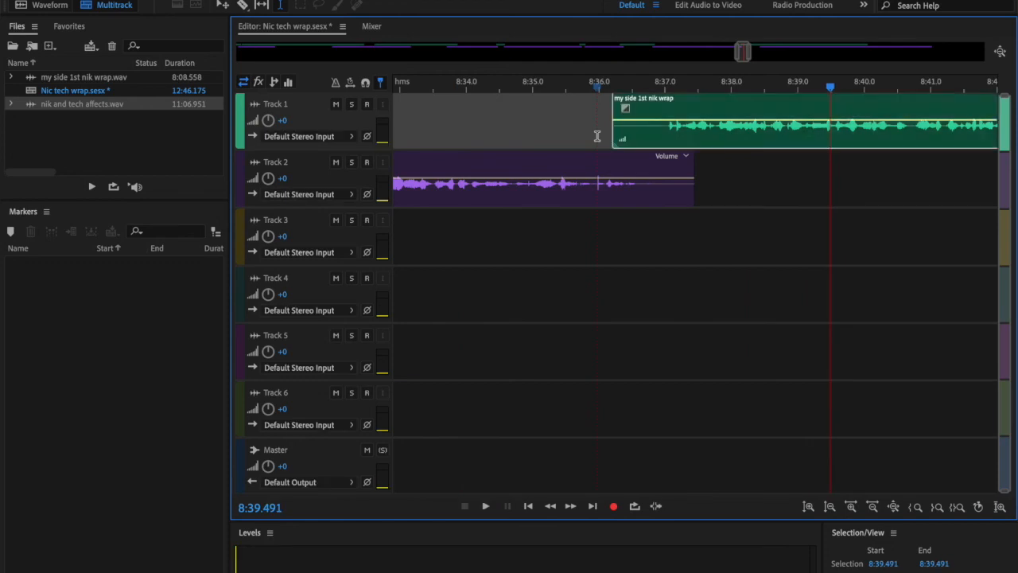
{"action": "key", "text": "space"}
{"action": "key", "text": "space"}
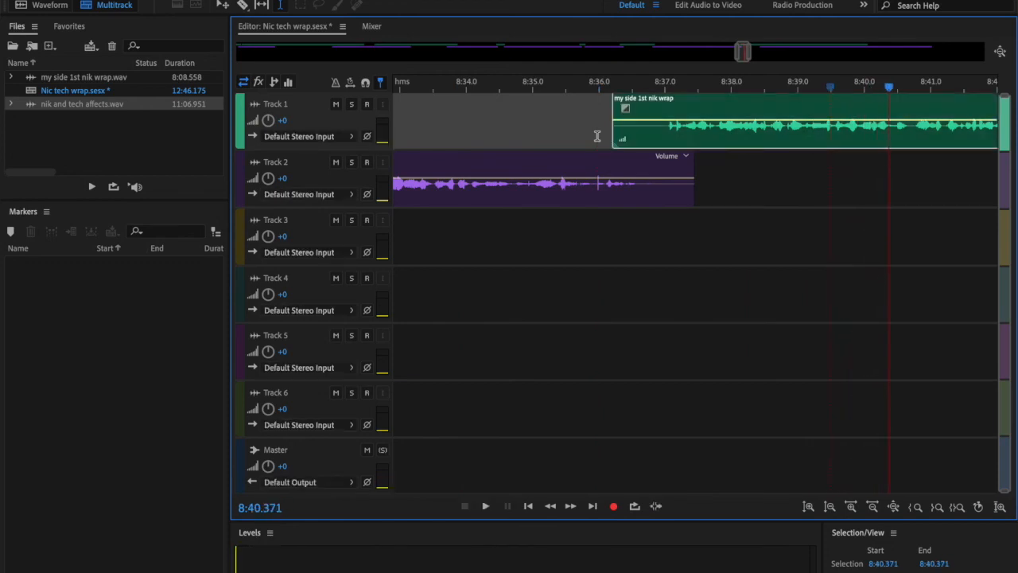
{"action": "right_click", "coordinate": [772, 237]}
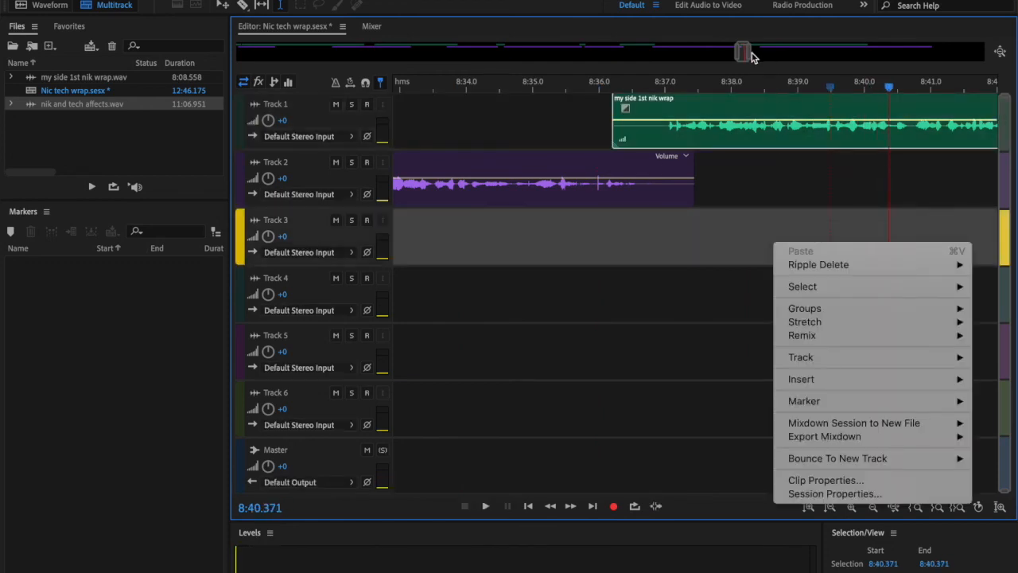
{"action": "key", "text": "Escape"}
{"action": "left_click_drag", "start_coordinate": [752, 55], "coordinate": [798, 62]}
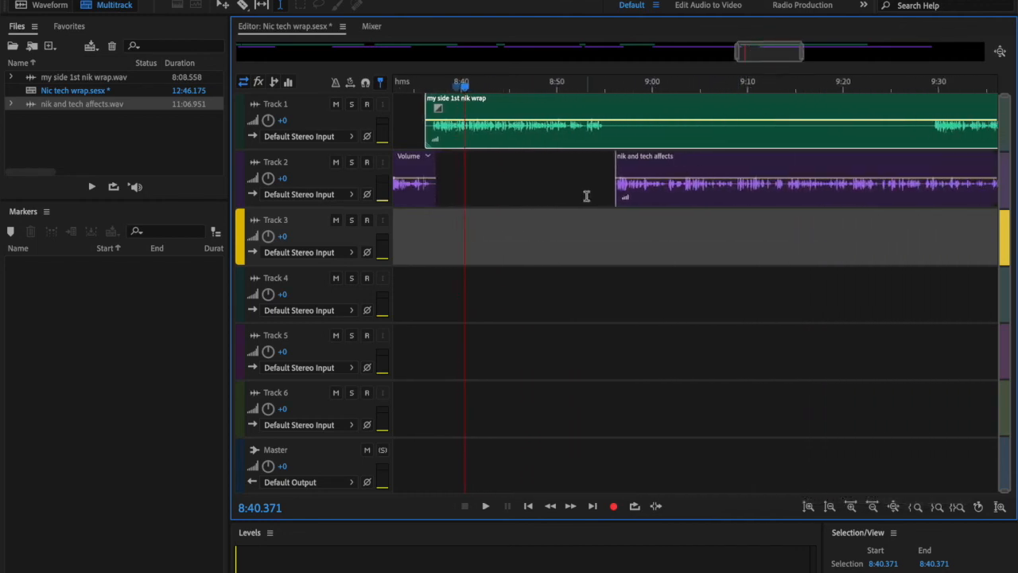
{"action": "double_click", "coordinate": [614, 138]}
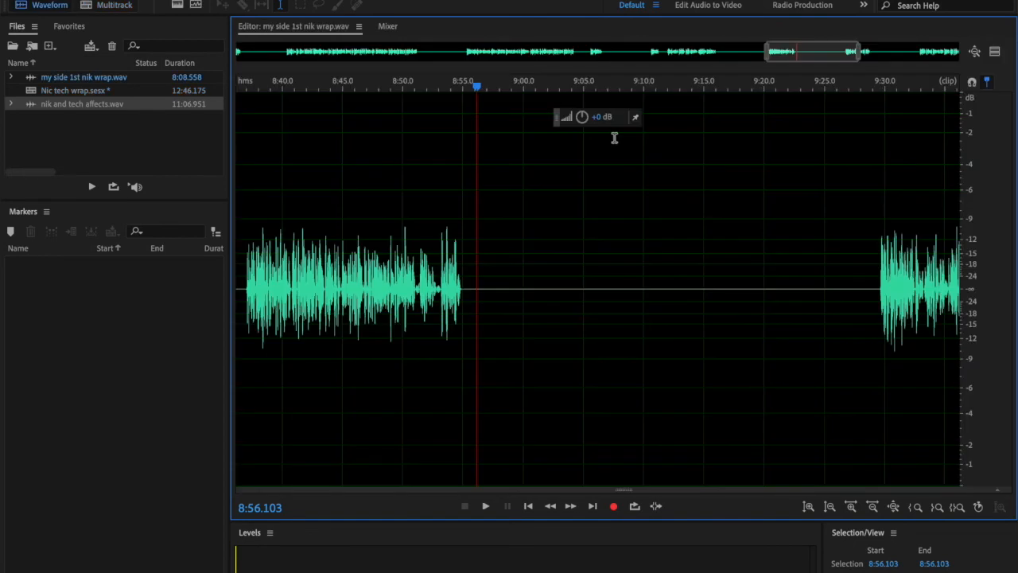
{"action": "right_click", "coordinate": [614, 141]}
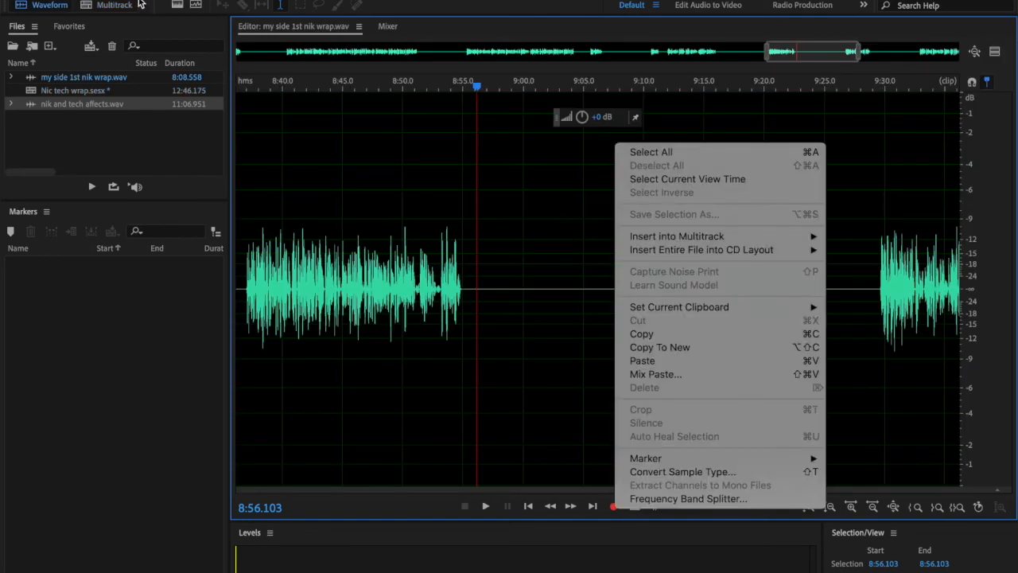
{"action": "key", "text": "Escape"}
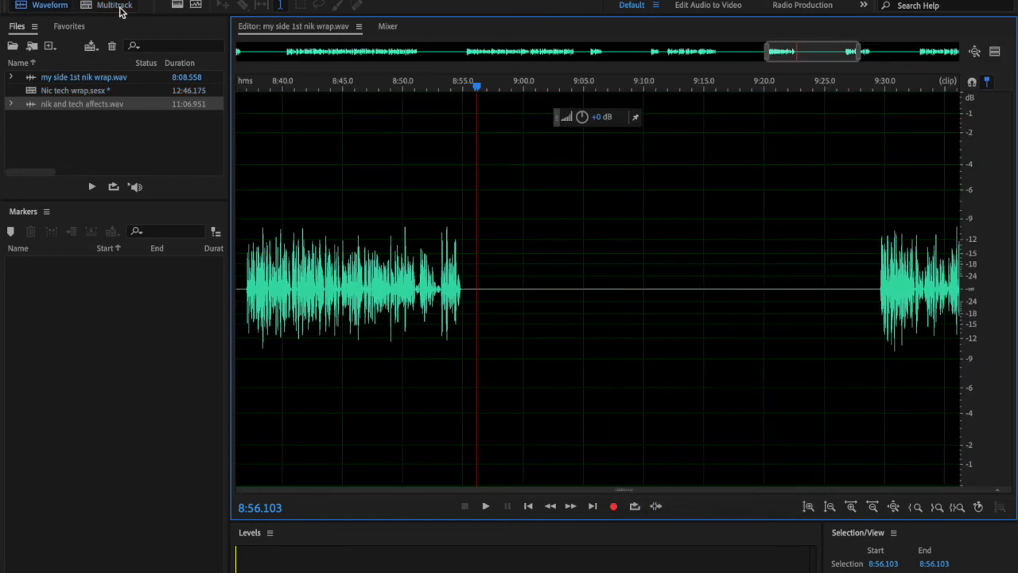
{"action": "left_click", "coordinate": [119, 6]}
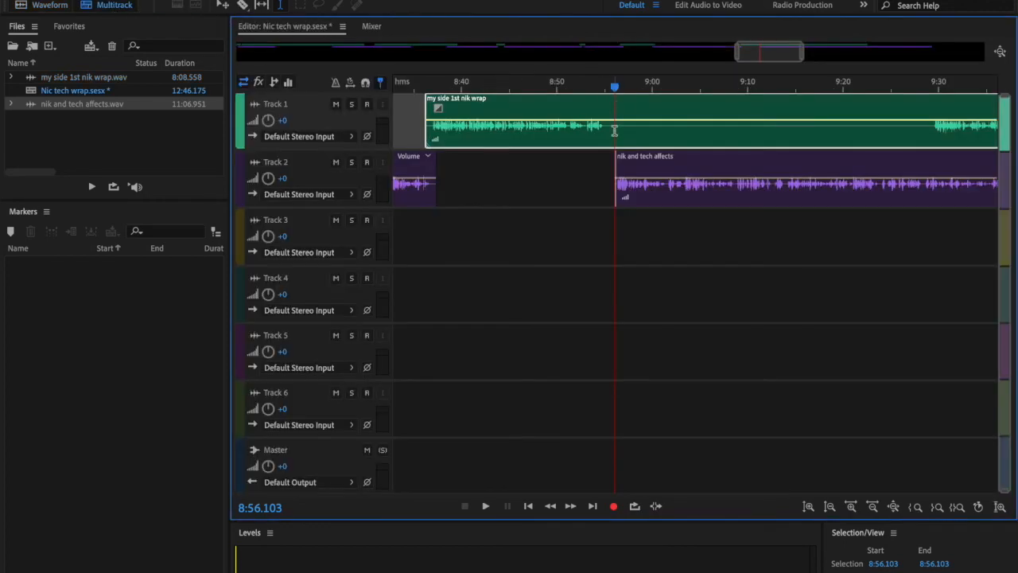
Split the Track 1 clip at about 8:56.1 and 9:29.2, and delete the silent section between the two cuts.
{"action": "right_click", "coordinate": [614, 130]}
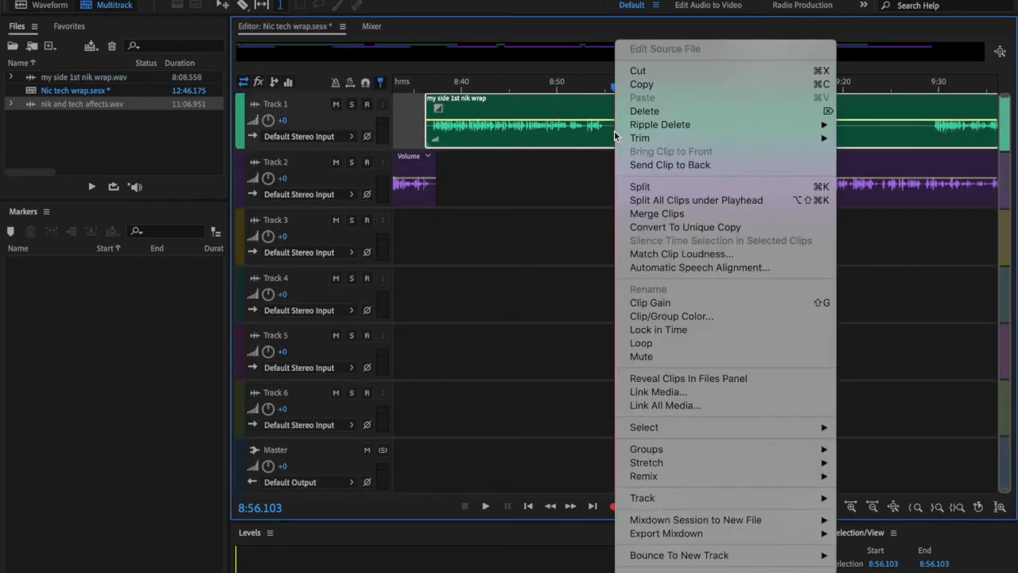
{"action": "left_click", "coordinate": [668, 184]}
{"action": "left_click", "coordinate": [923, 131]}
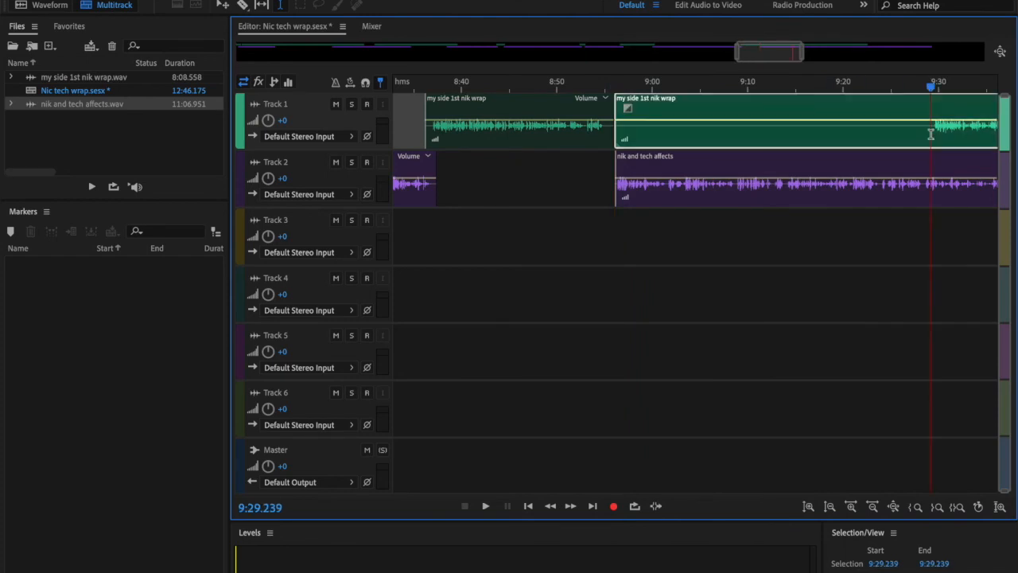
{"action": "right_click", "coordinate": [923, 131]}
{"action": "left_click", "coordinate": [875, 187]}
{"action": "left_click", "coordinate": [795, 140]}
{"action": "right_click", "coordinate": [795, 140]}
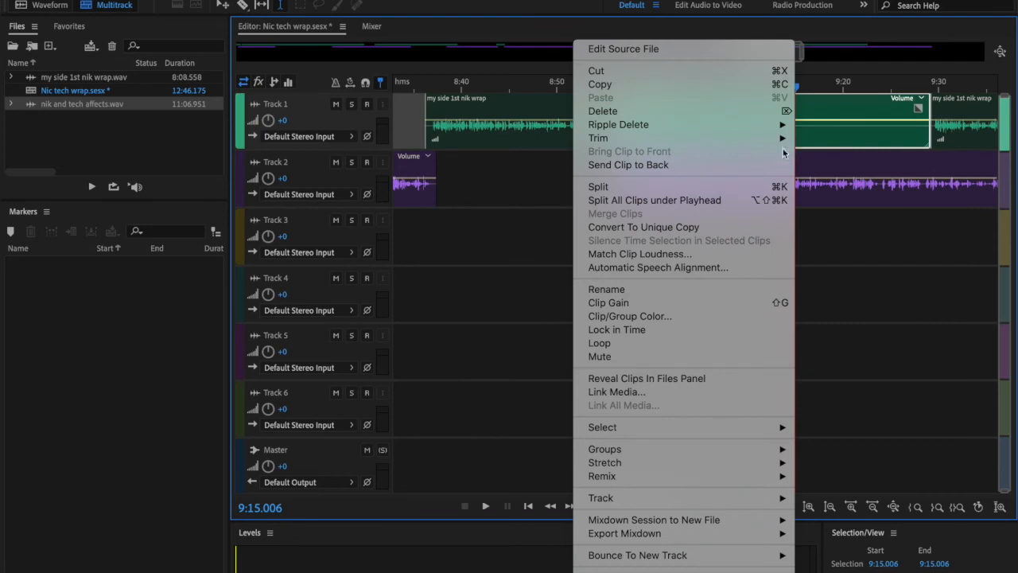
{"action": "left_click", "coordinate": [748, 113]}
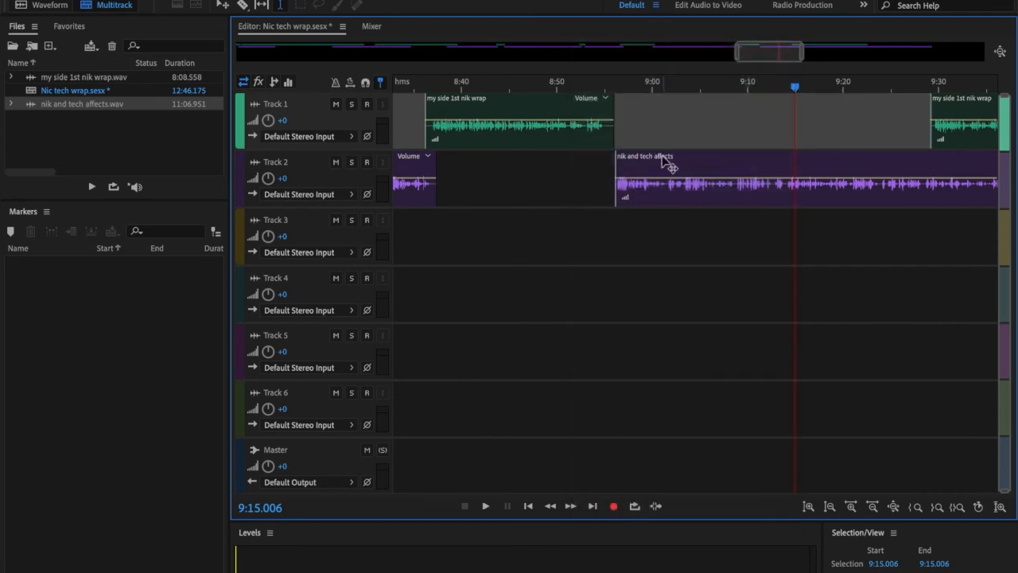
Move the Track 2 clip earlier to about 8:54.9, overlapping the end of the Track 1 clip, and play the handover from about 8:54.
{"action": "left_click_drag", "start_coordinate": [654, 135], "coordinate": [578, 137]}
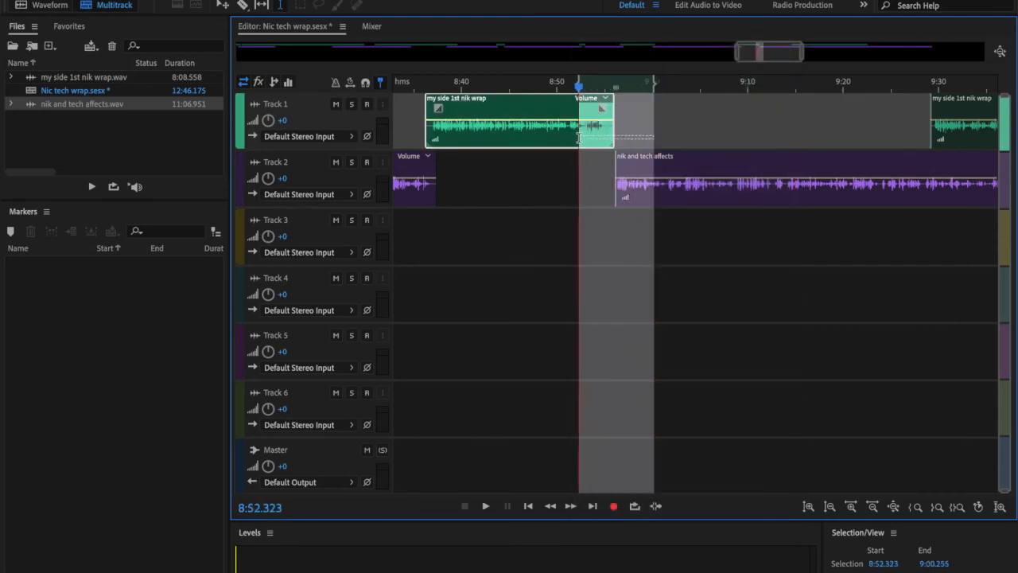
{"action": "left_click", "coordinate": [956, 508]}
{"action": "left_click", "coordinate": [471, 193]}
{"action": "key", "text": "space"}
{"action": "key", "text": "space"}
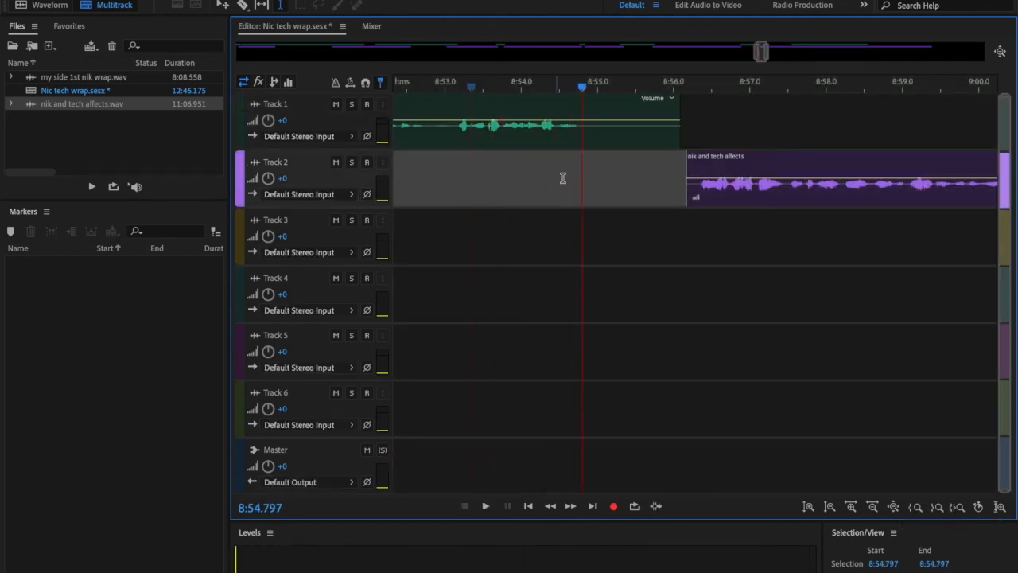
{"action": "left_click_drag", "start_coordinate": [814, 163], "coordinate": [713, 161]}
{"action": "key", "text": "space"}
{"action": "key", "text": "space"}
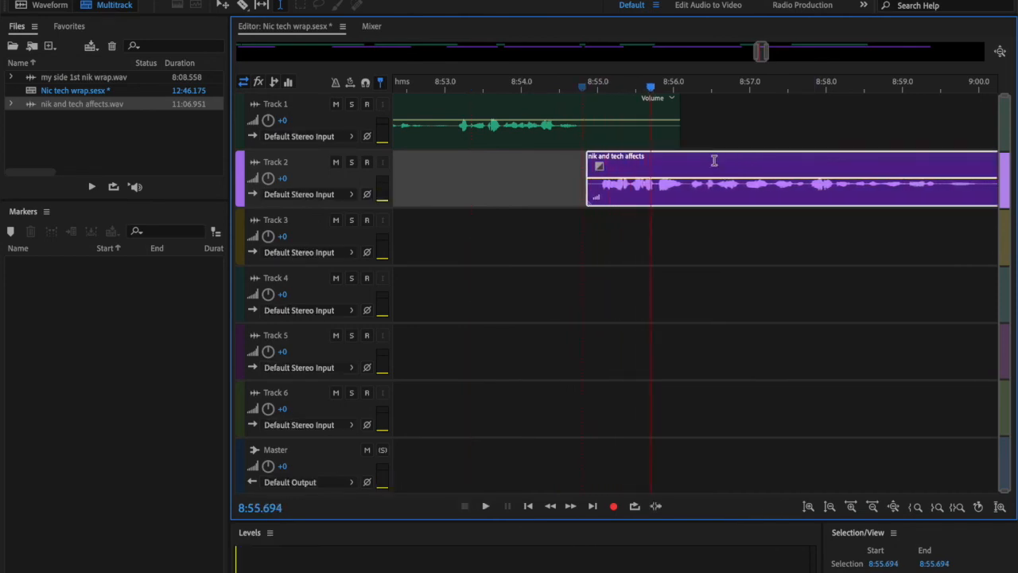
{"action": "left_click", "coordinate": [521, 183]}
{"action": "key", "text": "space"}
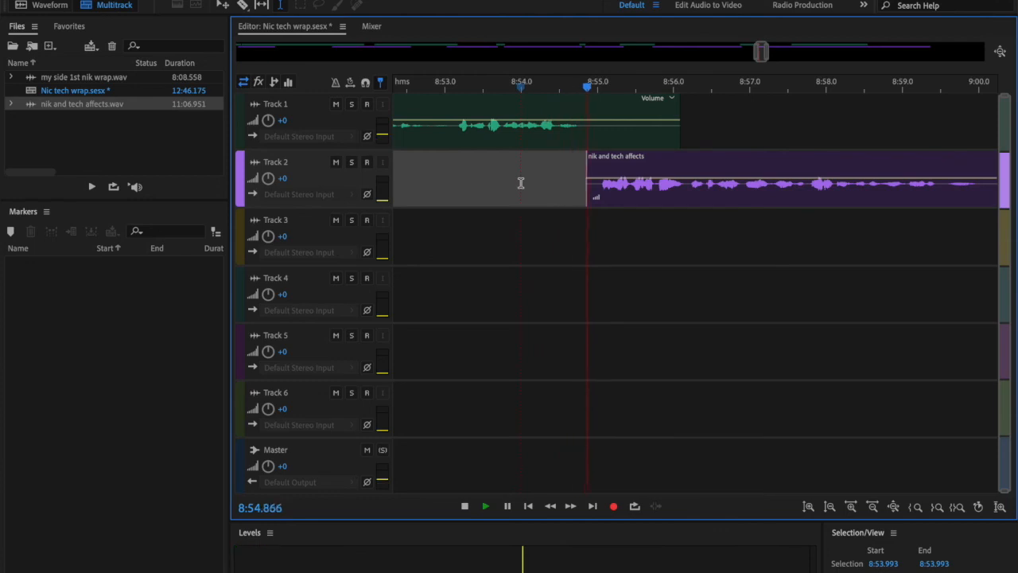
{"action": "key", "text": "space"}
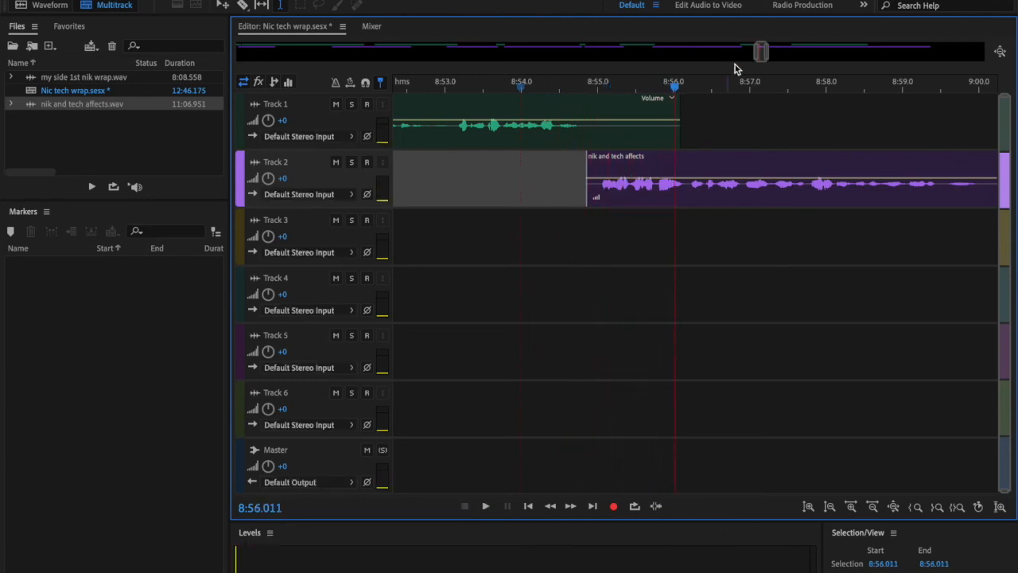
Move the next Track 1 clip later to about 10:08.1, after the speech on Track 2, and play the Track 2 ending from about 10:01.6.
{"action": "left_click_drag", "start_coordinate": [764, 52], "coordinate": [851, 52]}
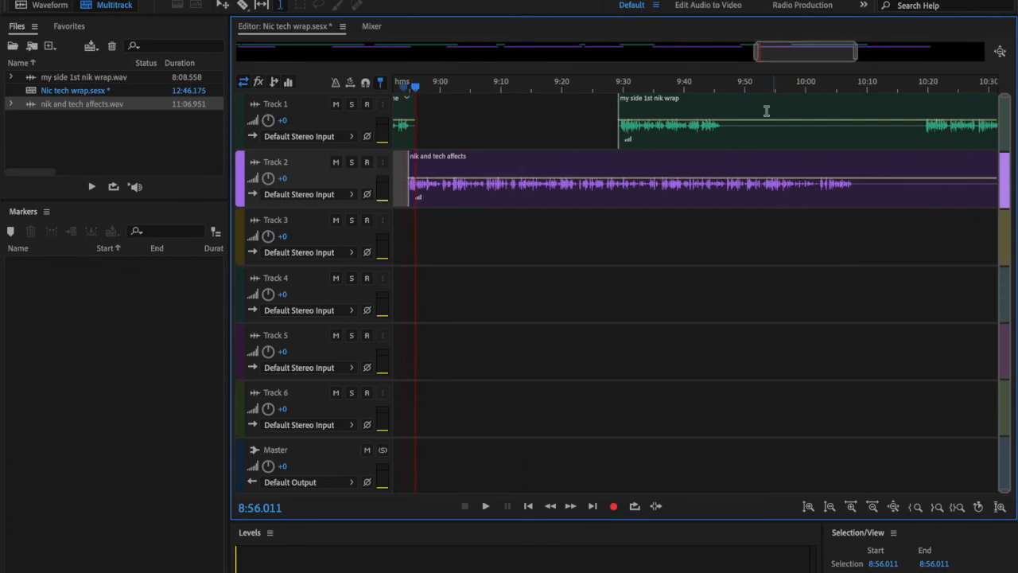
{"action": "left_click_drag", "start_coordinate": [726, 138], "coordinate": [784, 167]}
{"action": "left_click", "coordinate": [909, 130]}
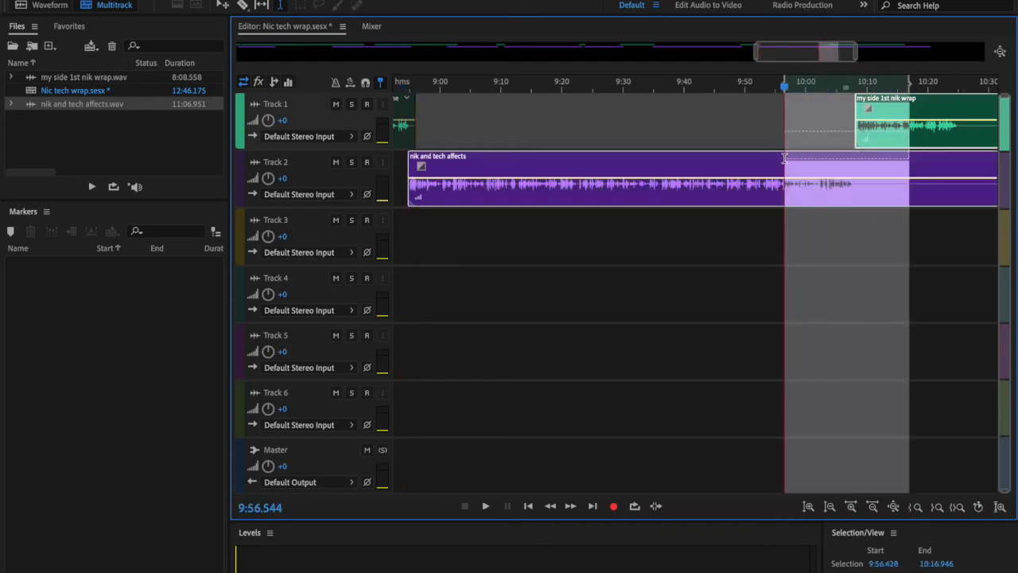
{"action": "left_click", "coordinate": [956, 507]}
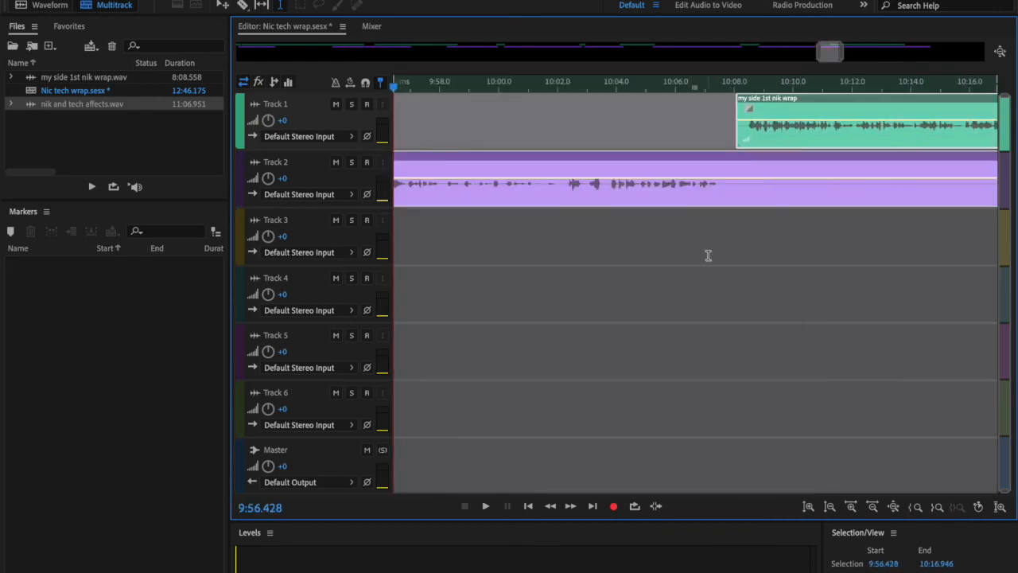
{"action": "left_click", "coordinate": [545, 125]}
{"action": "key", "text": "space"}
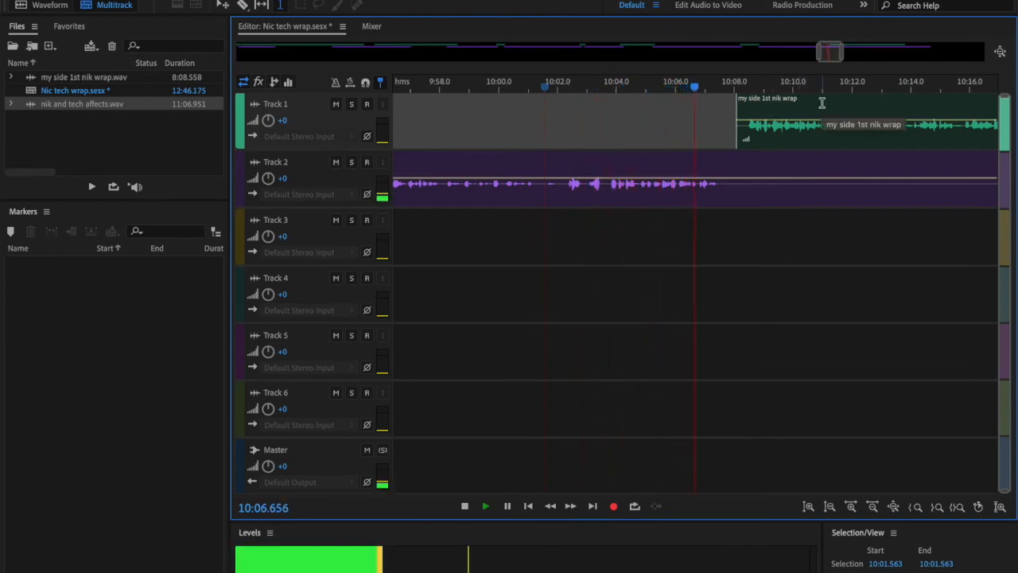
{"action": "key", "text": "space"}
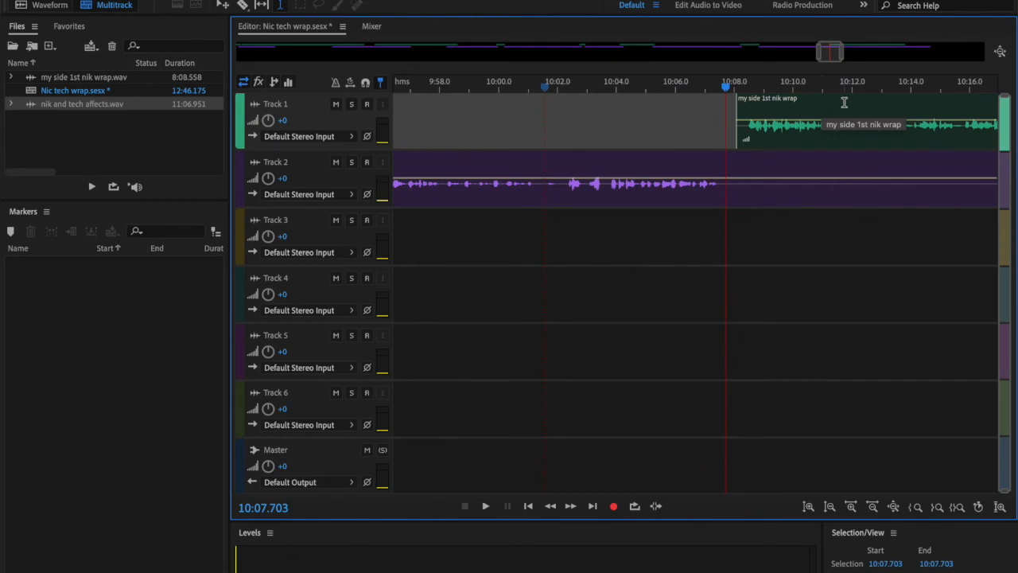
Move the Track 1 clip slightly earlier to about 10:07.5 and play the handover from about 10:06.6.
{"action": "left_click_drag", "start_coordinate": [844, 102], "coordinate": [831, 112]}
{"action": "left_click", "coordinate": [693, 130]}
{"action": "key", "text": "space"}
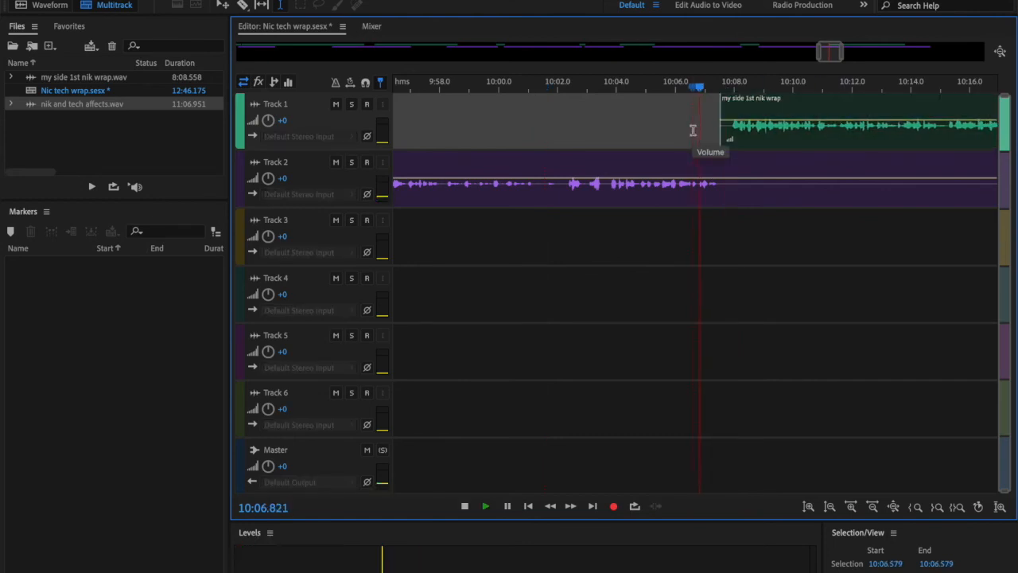
{"action": "key", "text": "space"}
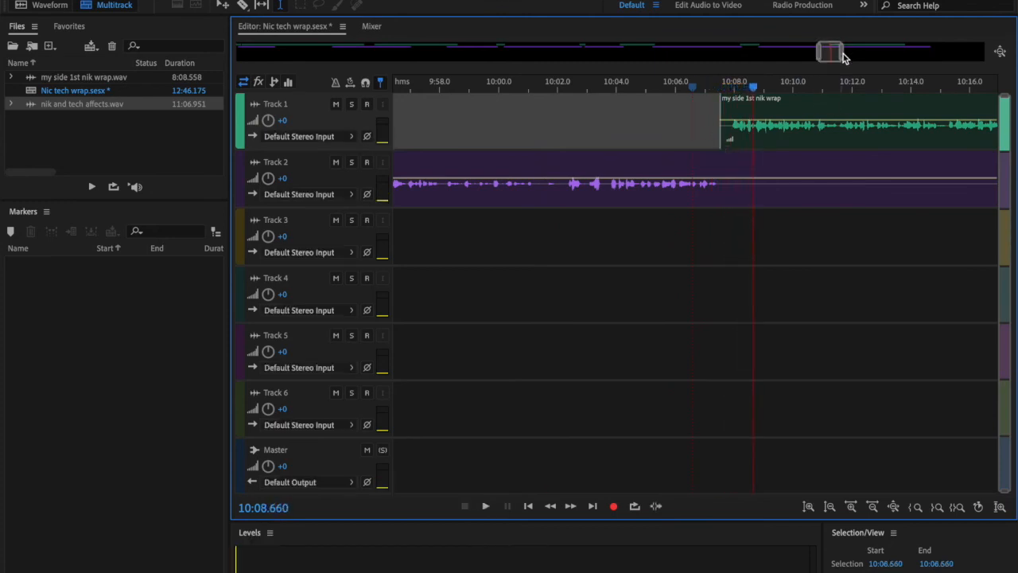
Split the Track 2 clip at about 10:08.9 and 10:59.6, and delete the silent section between the two cuts.
{"action": "left_click_drag", "start_coordinate": [842, 57], "coordinate": [927, 53]}
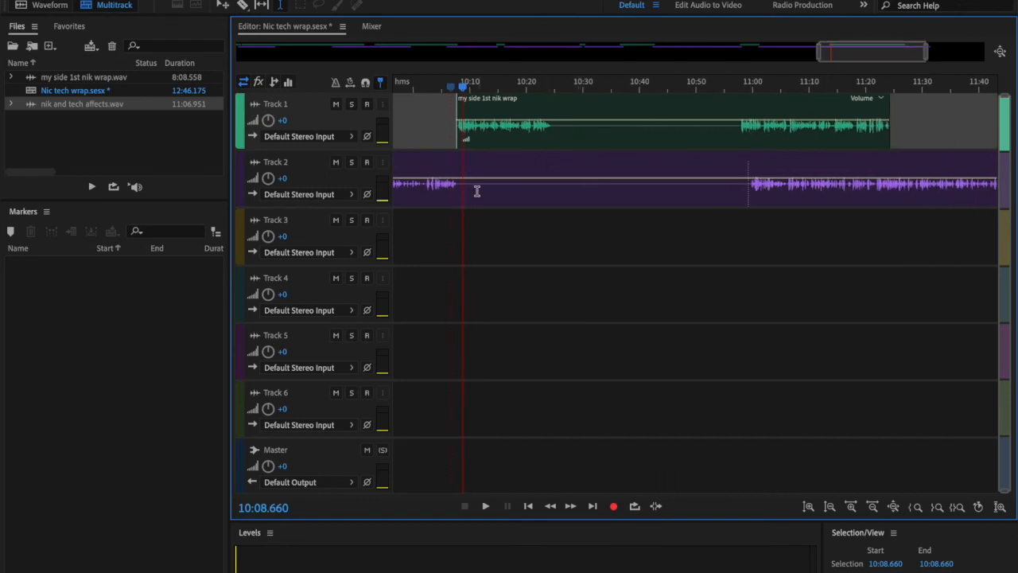
{"action": "left_click", "coordinate": [463, 198]}
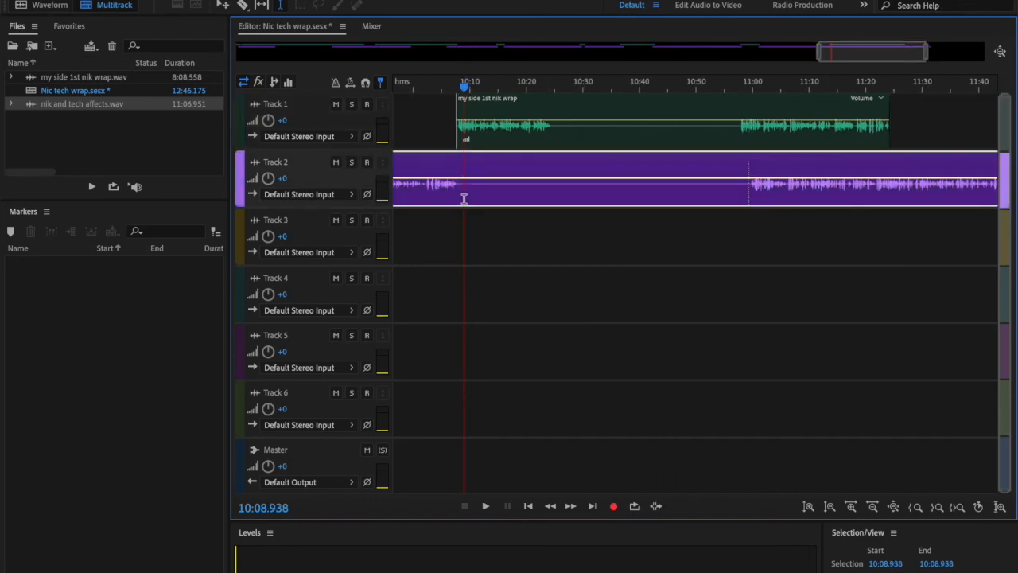
{"action": "double_click", "coordinate": [463, 198]}
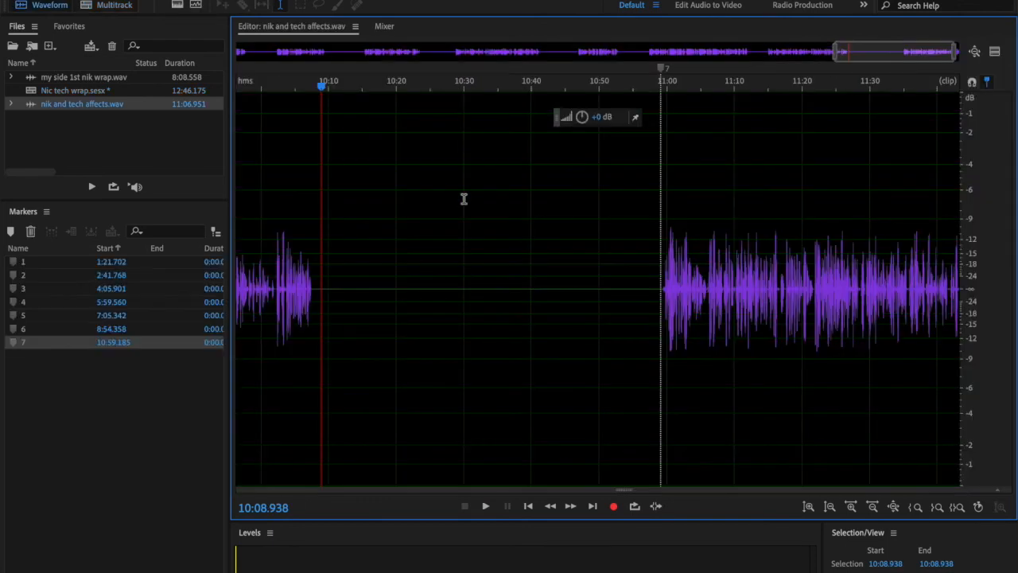
{"action": "left_click", "coordinate": [110, 6]}
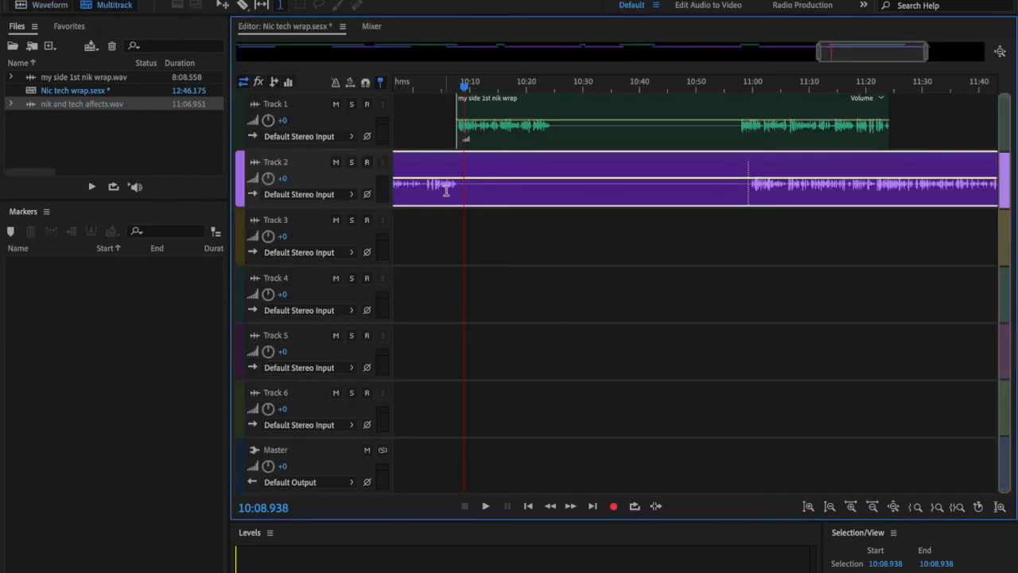
{"action": "right_click", "coordinate": [464, 196]}
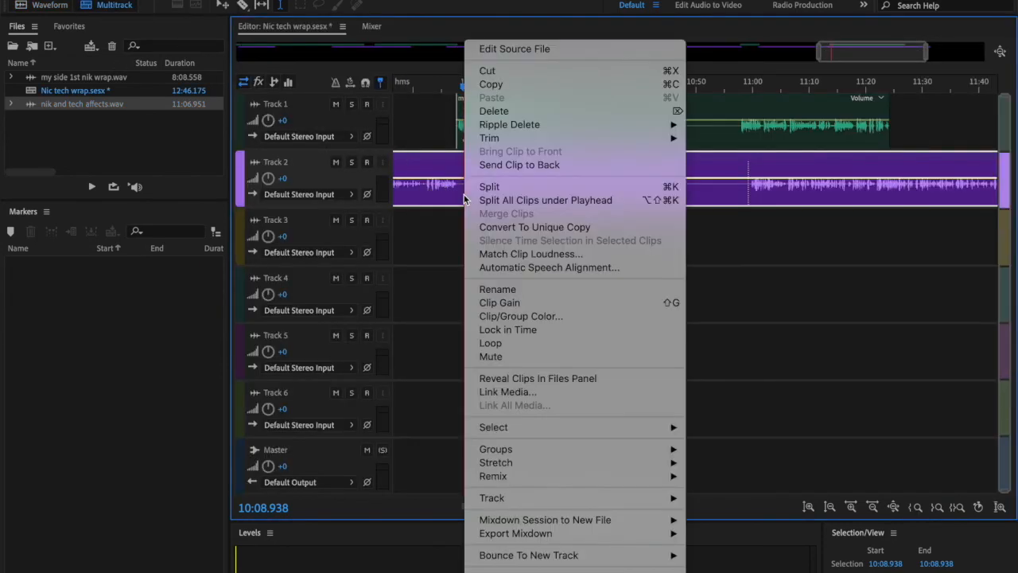
{"action": "left_click", "coordinate": [489, 186]}
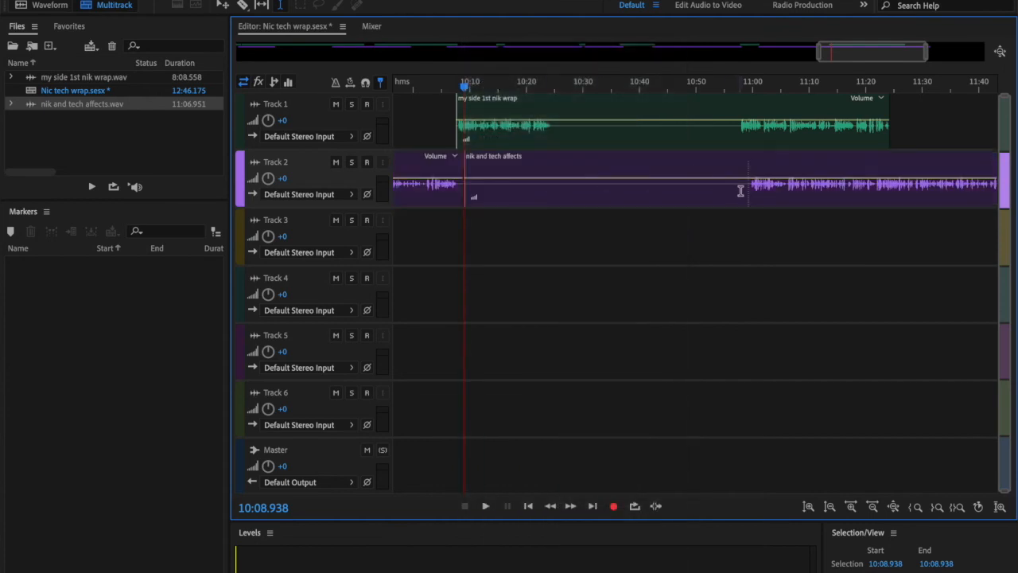
{"action": "left_click", "coordinate": [749, 198]}
{"action": "right_click", "coordinate": [750, 198]}
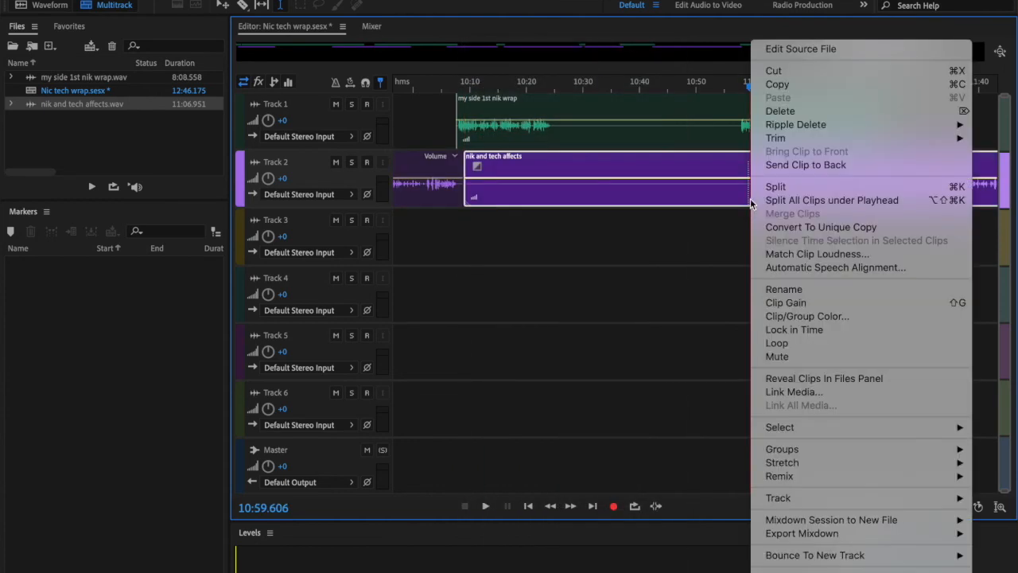
{"action": "left_click", "coordinate": [768, 187]}
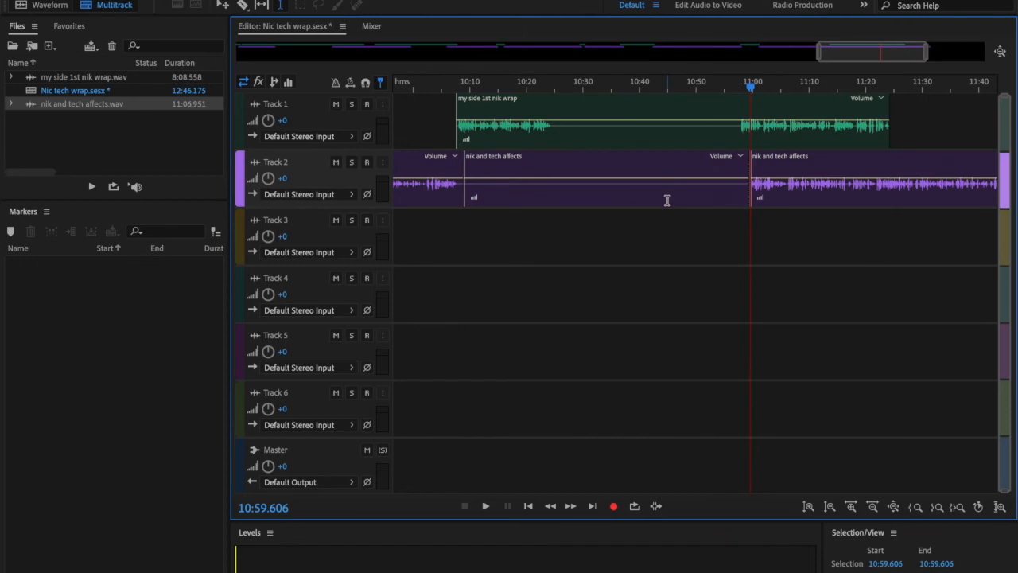
{"action": "left_click", "coordinate": [667, 200]}
{"action": "right_click", "coordinate": [667, 200]}
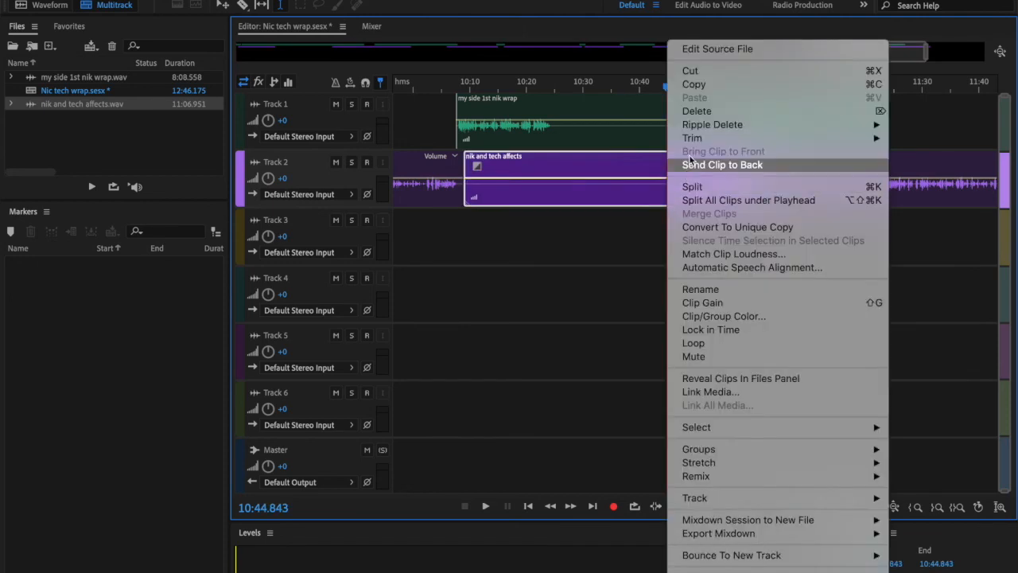
{"action": "left_click", "coordinate": [703, 111]}
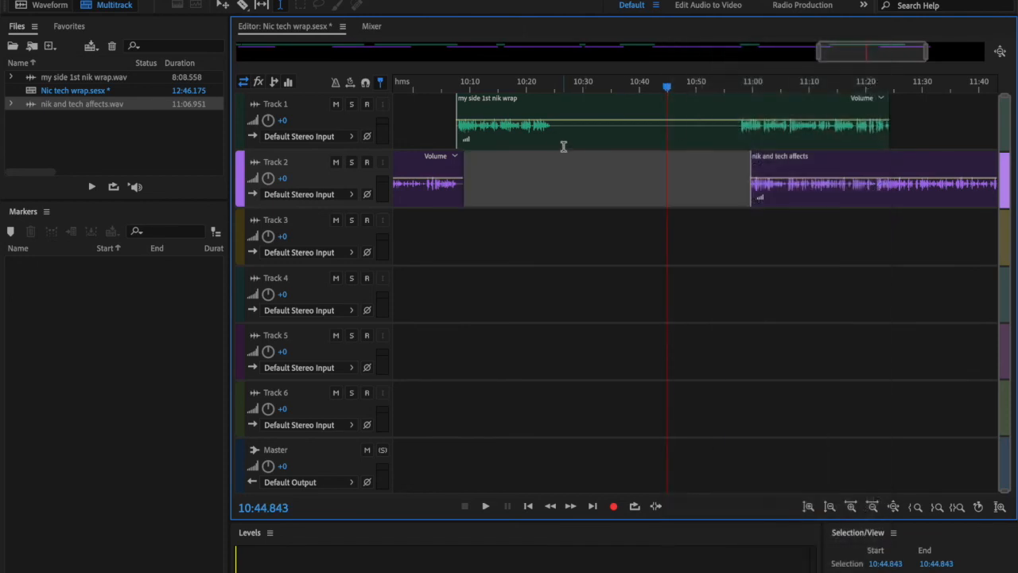
Split the Track 1 clip at about 10:25.6 and 10:57.7, and delete the silent section between the two cuts.
{"action": "left_click", "coordinate": [559, 142]}
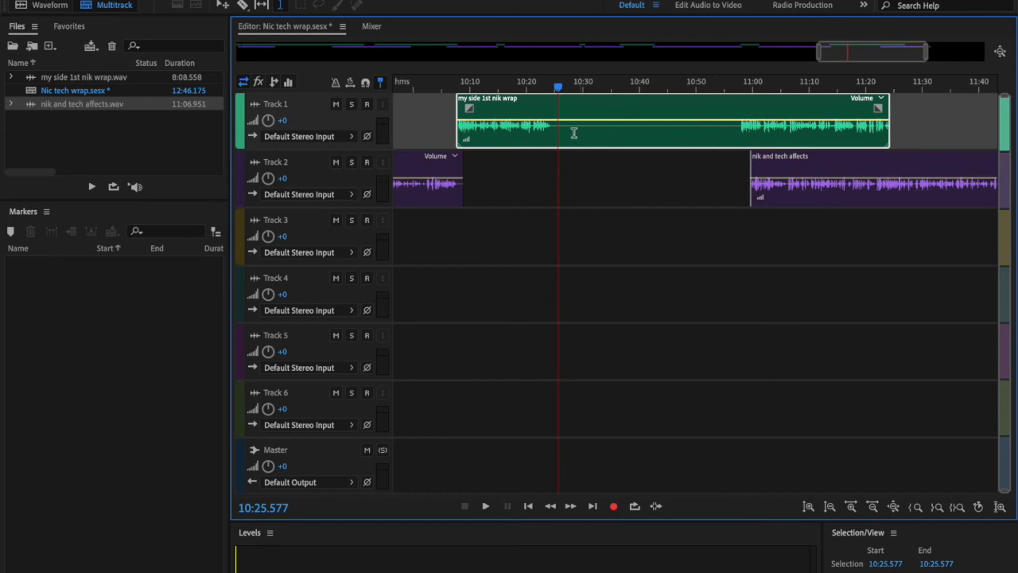
{"action": "right_click", "coordinate": [561, 140]}
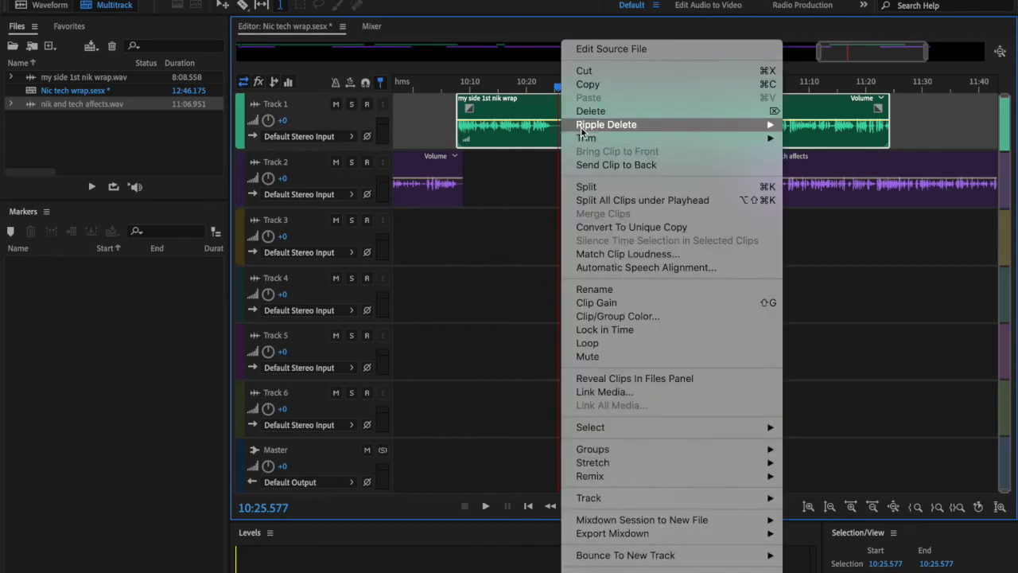
{"action": "left_click", "coordinate": [590, 185]}
{"action": "left_click", "coordinate": [739, 136]}
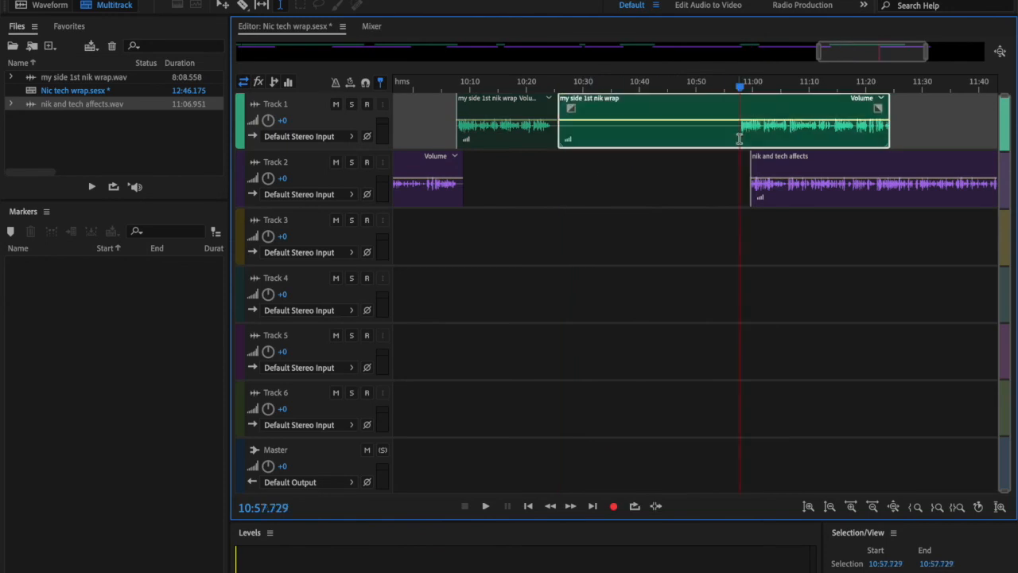
{"action": "right_click", "coordinate": [739, 140]}
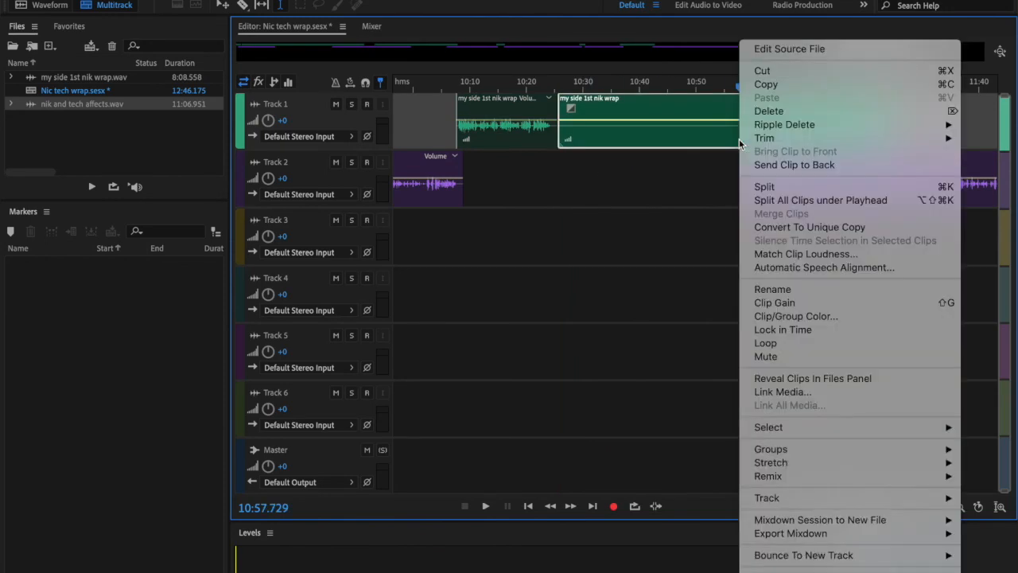
{"action": "left_click", "coordinate": [740, 186]}
{"action": "left_click", "coordinate": [678, 144]}
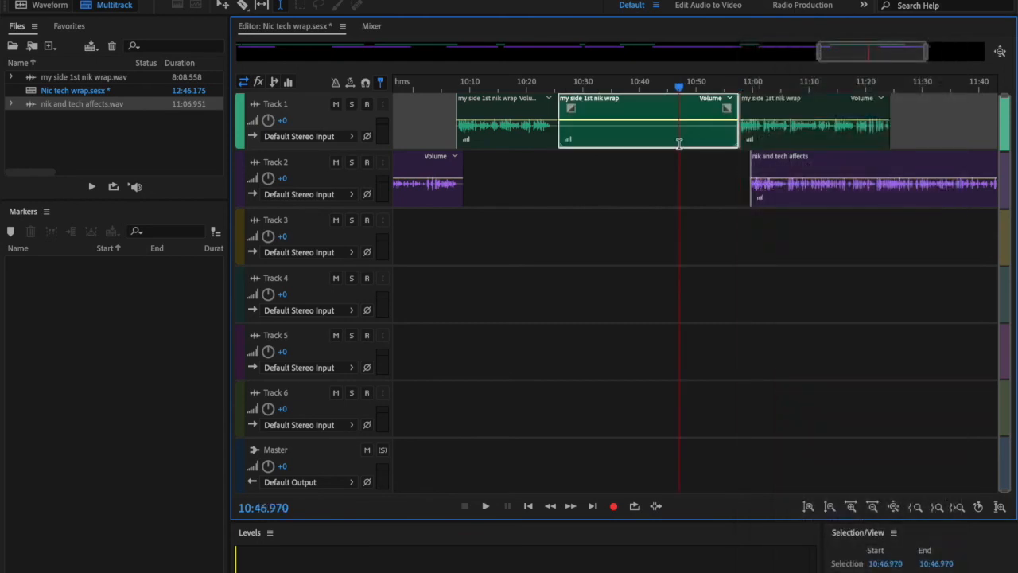
{"action": "right_click", "coordinate": [679, 144]}
{"action": "left_click", "coordinate": [708, 110]}
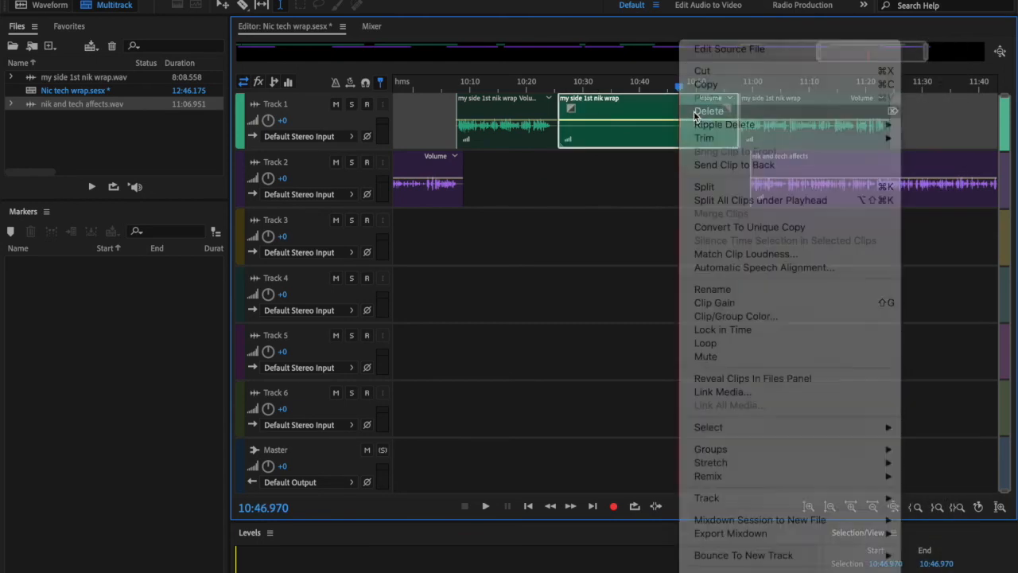
Move the last Track 2 clip earlier to about 10:24.8, at the end of the Track 1 clip, and play the handover from about 10:23.
{"action": "left_click", "coordinate": [538, 163]}
{"action": "key", "text": "space"}
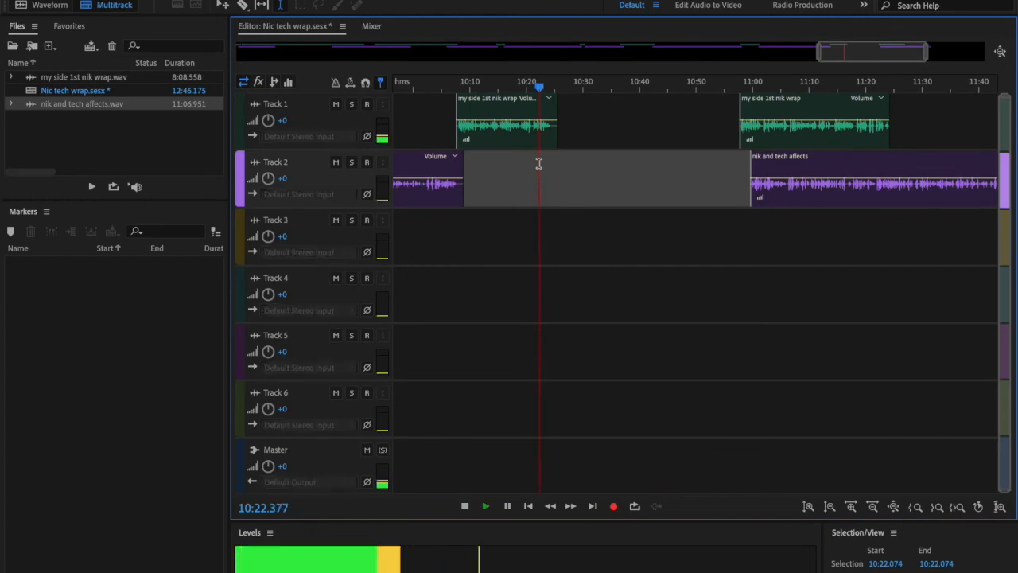
{"action": "key", "text": "space"}
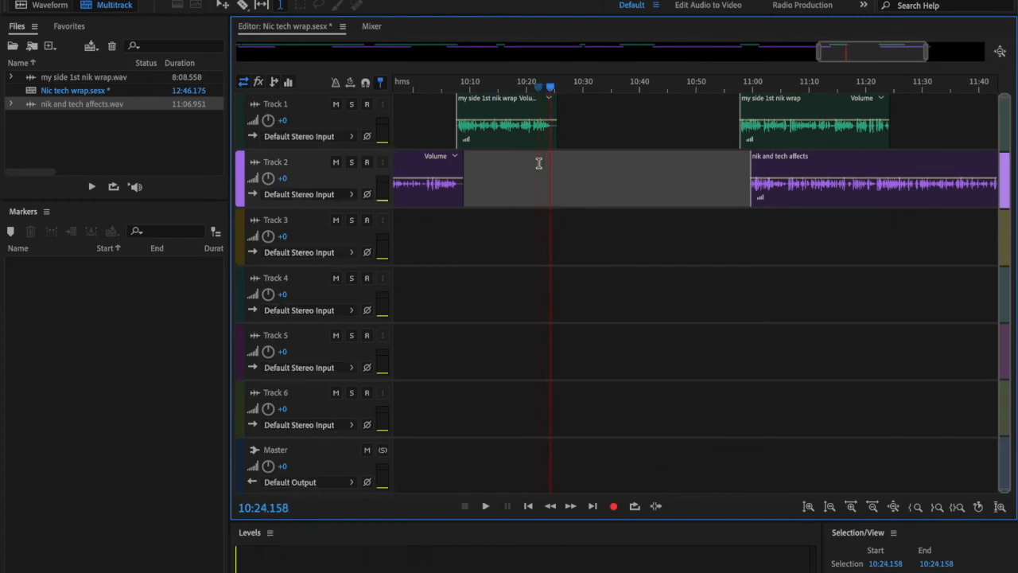
{"action": "left_click_drag", "start_coordinate": [851, 161], "coordinate": [655, 175]}
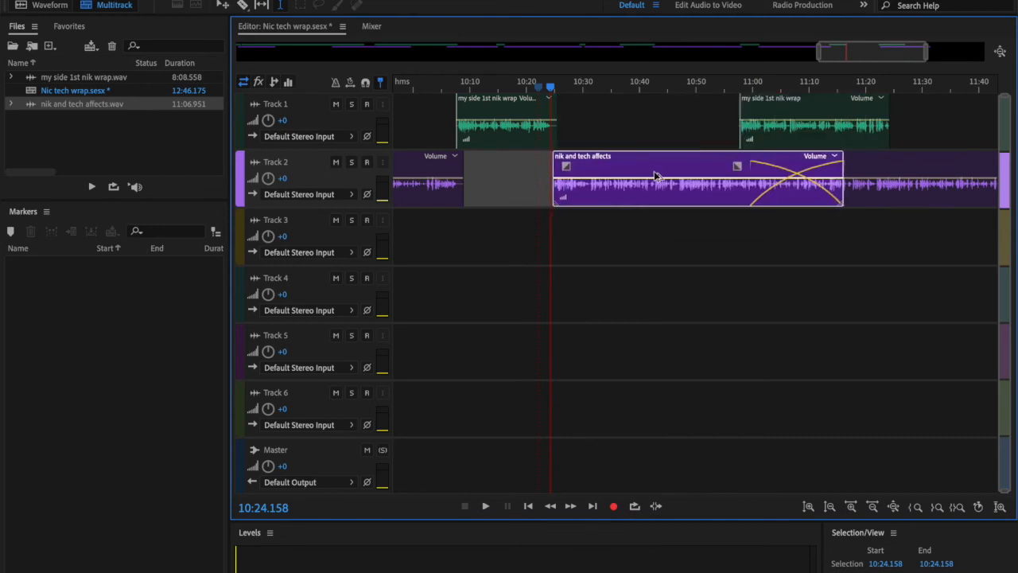
{"action": "left_click", "coordinate": [678, 212]}
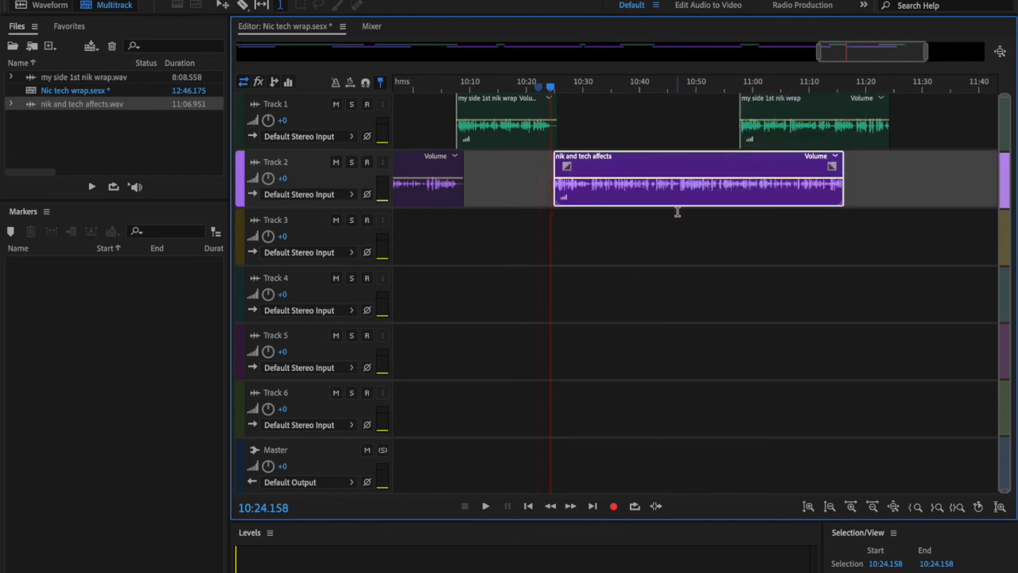
{"action": "key", "text": "space"}
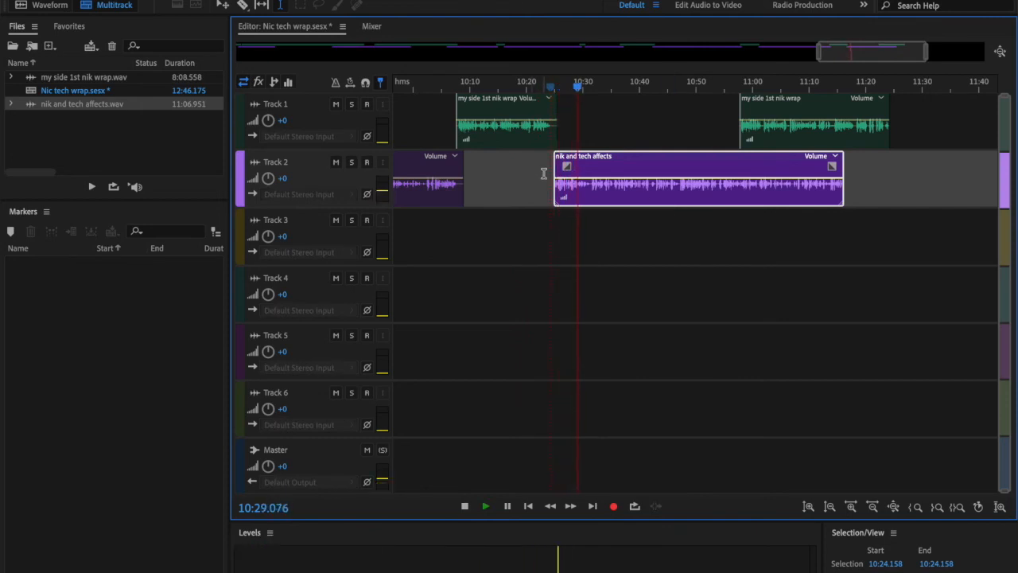
{"action": "left_click", "coordinate": [544, 174]}
{"action": "key", "text": "space"}
{"action": "key", "text": "super+slash"}
{"action": "key", "text": "space"}
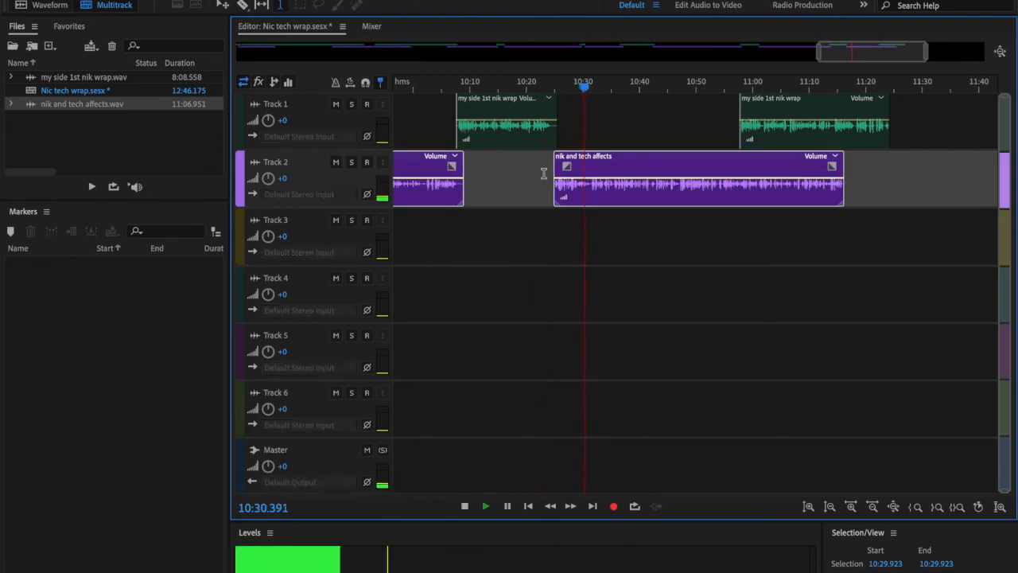
{"action": "left_click", "coordinate": [544, 174]}
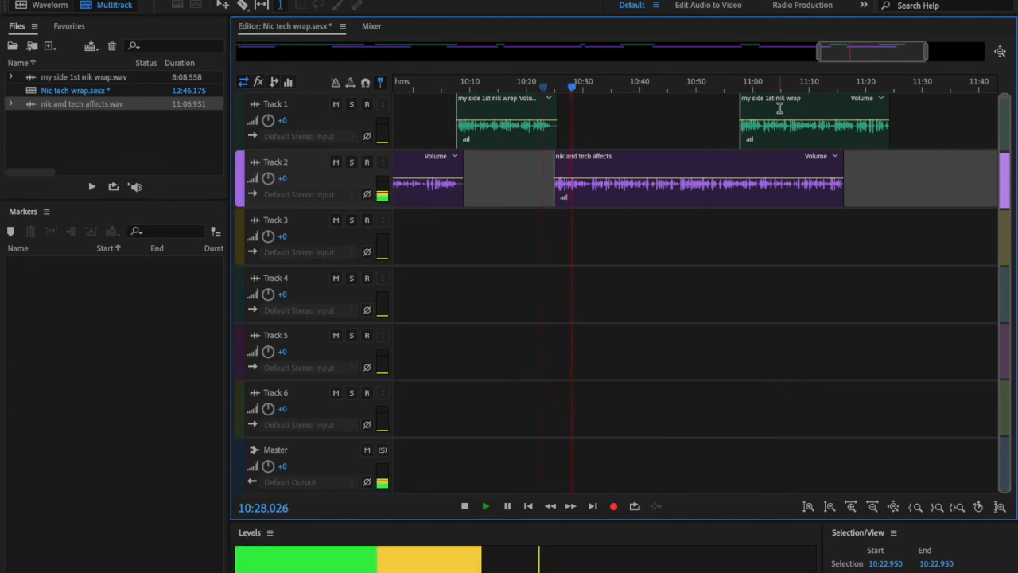
Move the last Track 1 clip later to about 11:16.9, at the end of the Track 2 clip, and play the handover from about 11:12.9.
{"action": "left_click", "coordinate": [733, 130]}
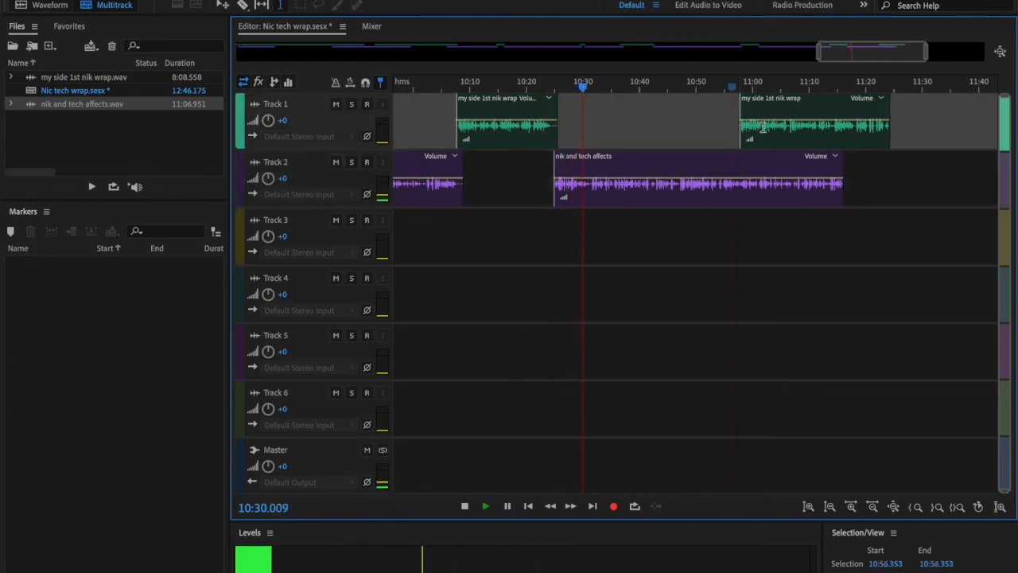
{"action": "left_click_drag", "start_coordinate": [766, 109], "coordinate": [874, 109]}
{"action": "left_click", "coordinate": [826, 123]}
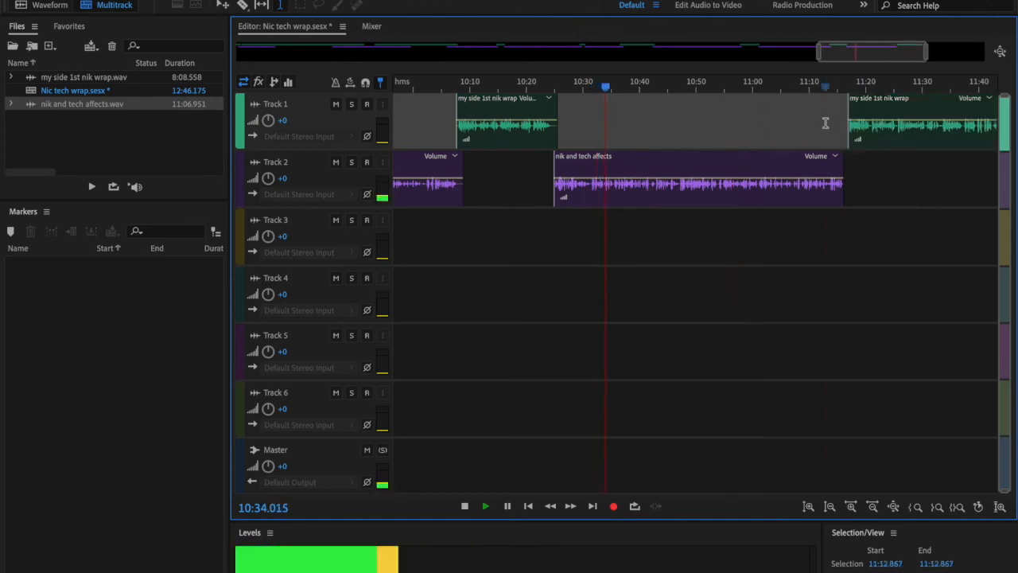
{"action": "key", "text": "space"}
{"action": "key", "text": "space"}
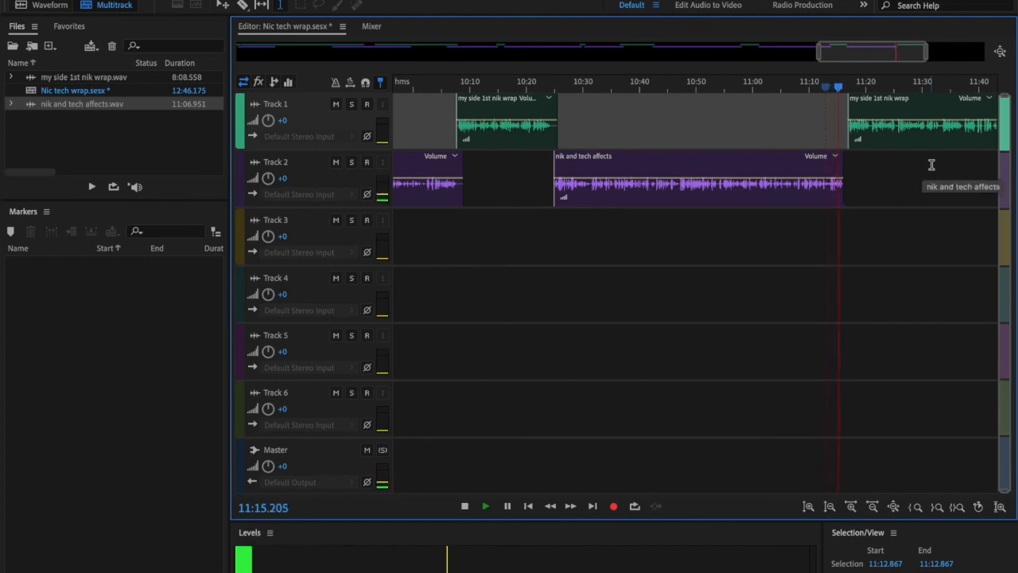
{"action": "key", "text": "space"}
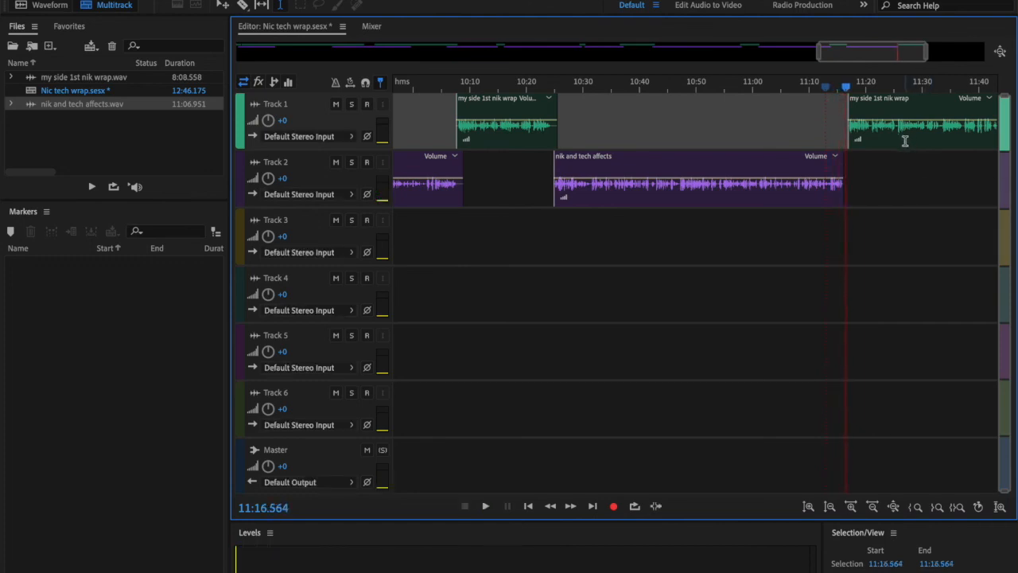
Move the last Track 1 clip slightly earlier to about 11:15.9 and play the handover from about 11:14.8.
{"action": "left_click", "coordinate": [907, 146]}
{"action": "left_click_drag", "start_coordinate": [907, 145], "coordinate": [829, 148]}
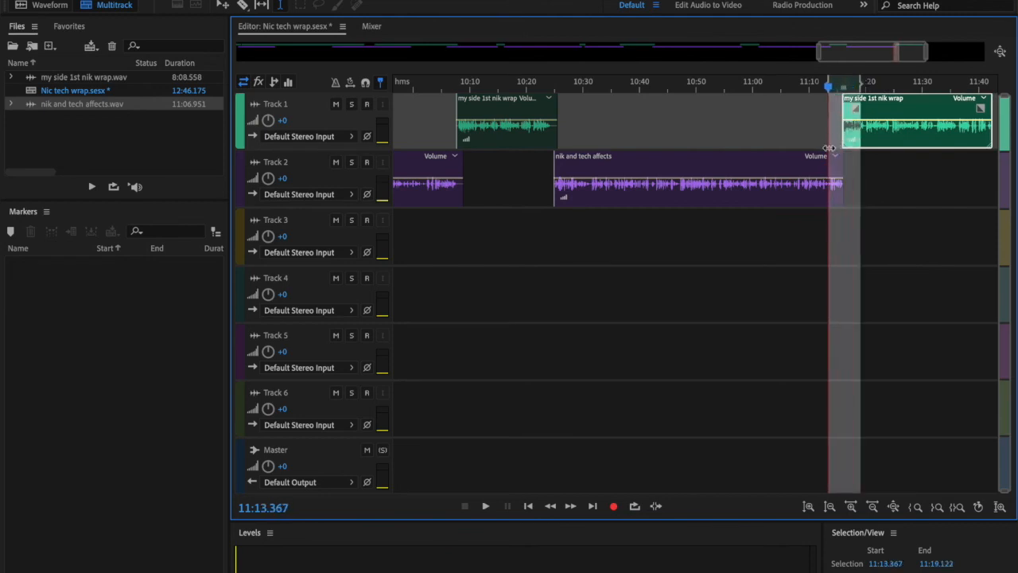
{"action": "left_click", "coordinate": [958, 509]}
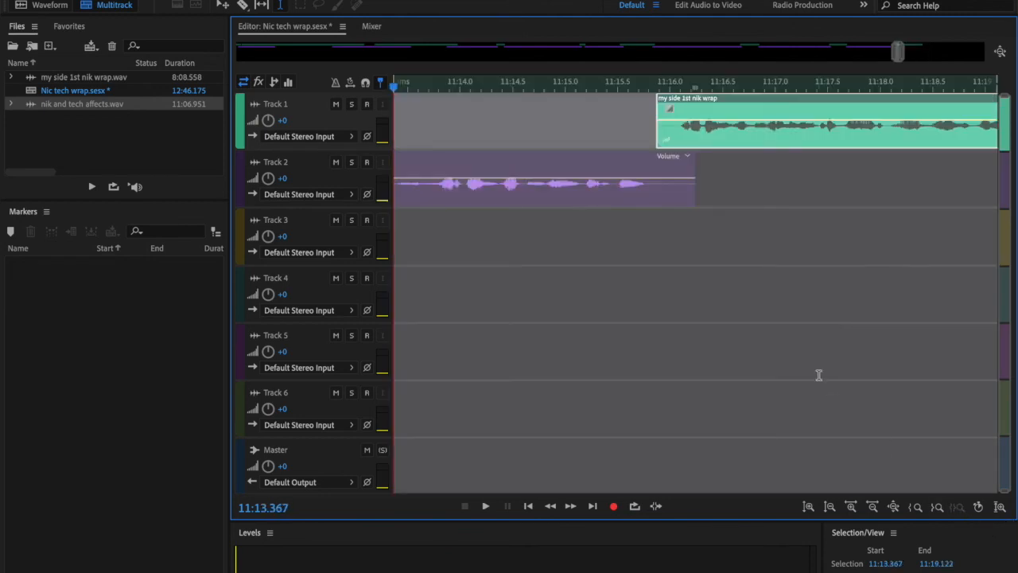
{"action": "left_click", "coordinate": [549, 124]}
{"action": "key", "text": "space"}
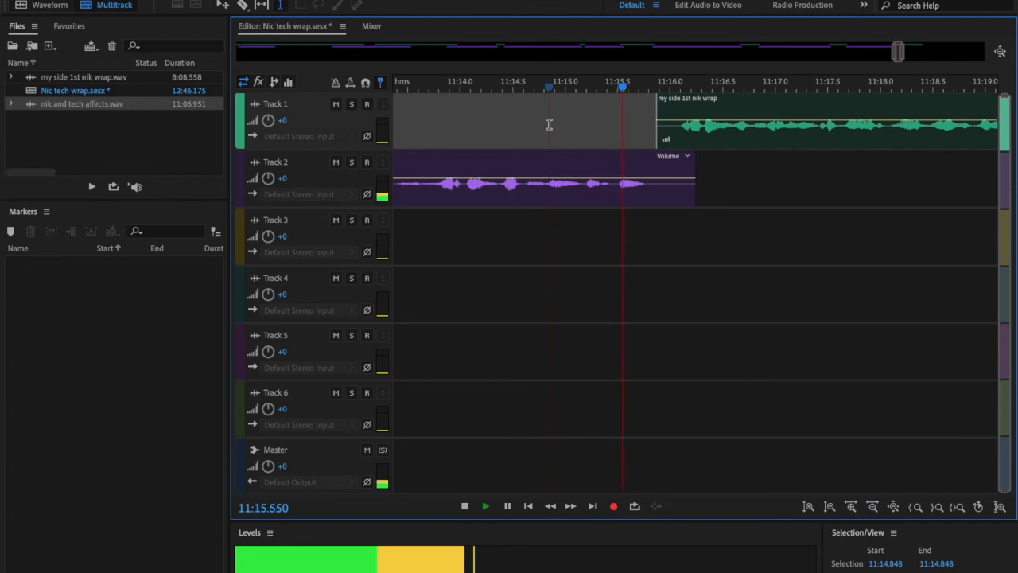
{"action": "key", "text": "space"}
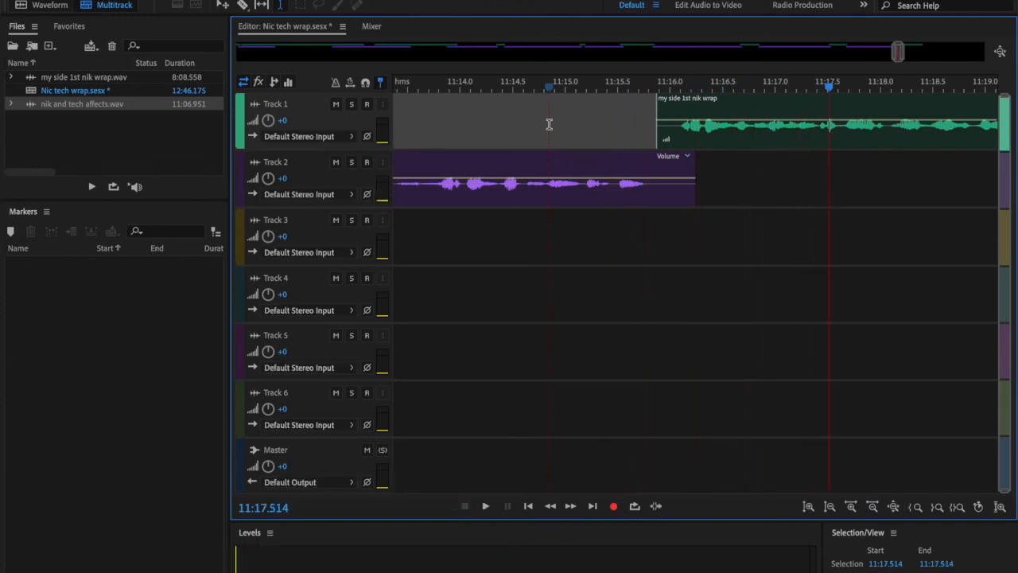
Show the entire session in the timeline and return the playhead to 0:00.000.
{"action": "left_click", "coordinate": [895, 507]}
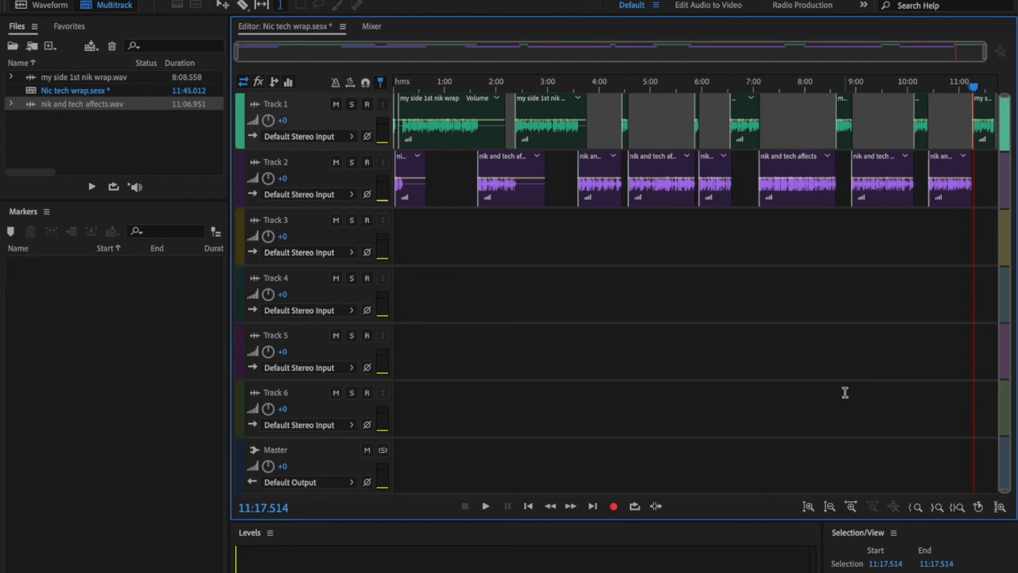
{"action": "left_click", "coordinate": [528, 505]}
{"action": "key", "text": "space"}
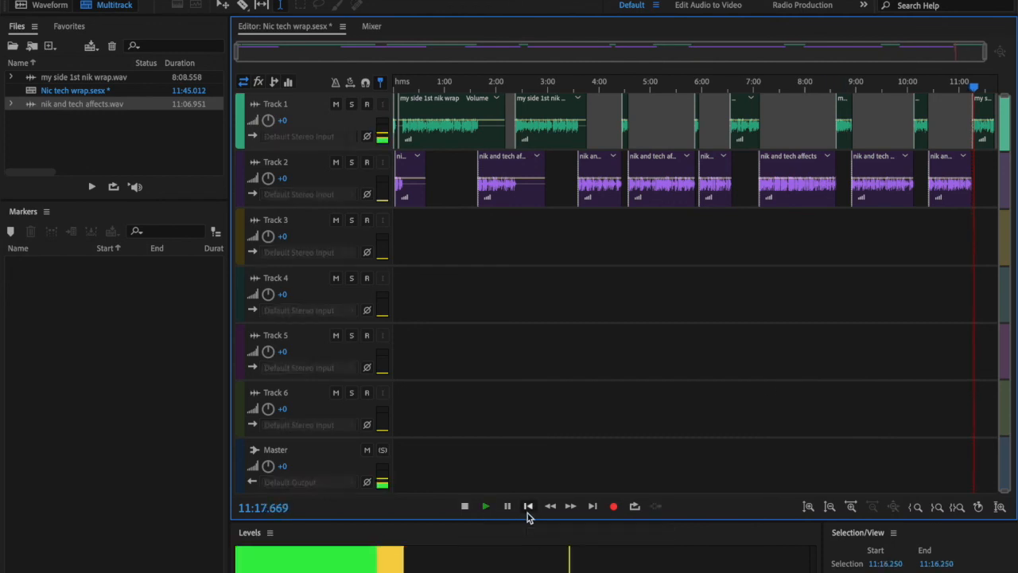
{"action": "left_click", "coordinate": [527, 511]}
{"action": "left_click", "coordinate": [465, 507]}
{"action": "left_click", "coordinate": [527, 509]}
{"action": "left_click", "coordinate": [528, 510]}
{"action": "left_click", "coordinate": [527, 509]}
{"action": "left_click", "coordinate": [528, 509]}
{"action": "left_click", "coordinate": [527, 509]}
{"action": "left_click", "coordinate": [527, 509]}
{"action": "left_click", "coordinate": [528, 509]}
{"action": "left_click", "coordinate": [528, 509]}
{"action": "left_click", "coordinate": [527, 509]}
{"action": "left_click_drag", "start_coordinate": [624, 91], "coordinate": [366, 108]}
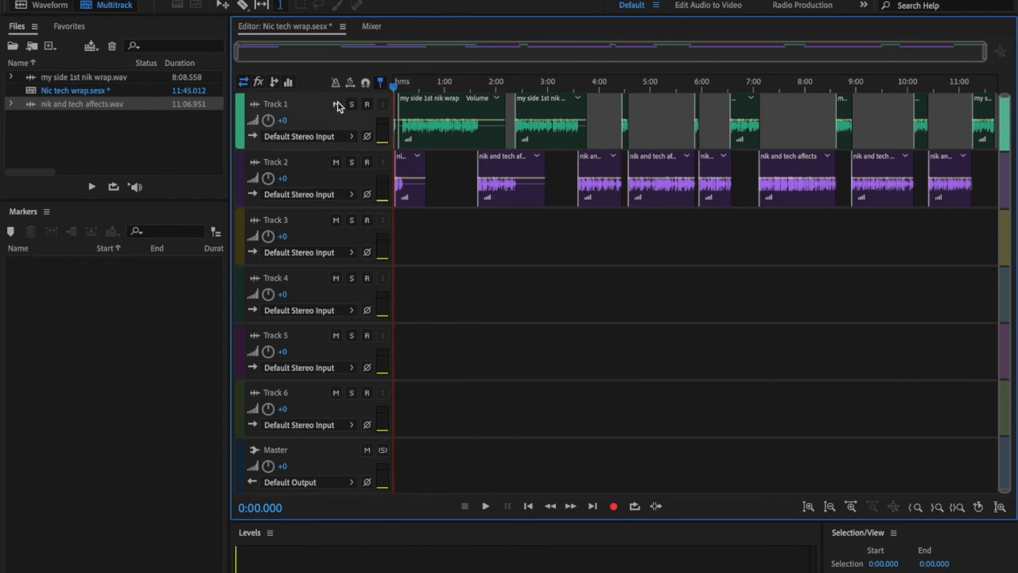
Play the opening of the session from the start for about 12 seconds to check the edited conversation.
{"action": "key", "text": "space"}
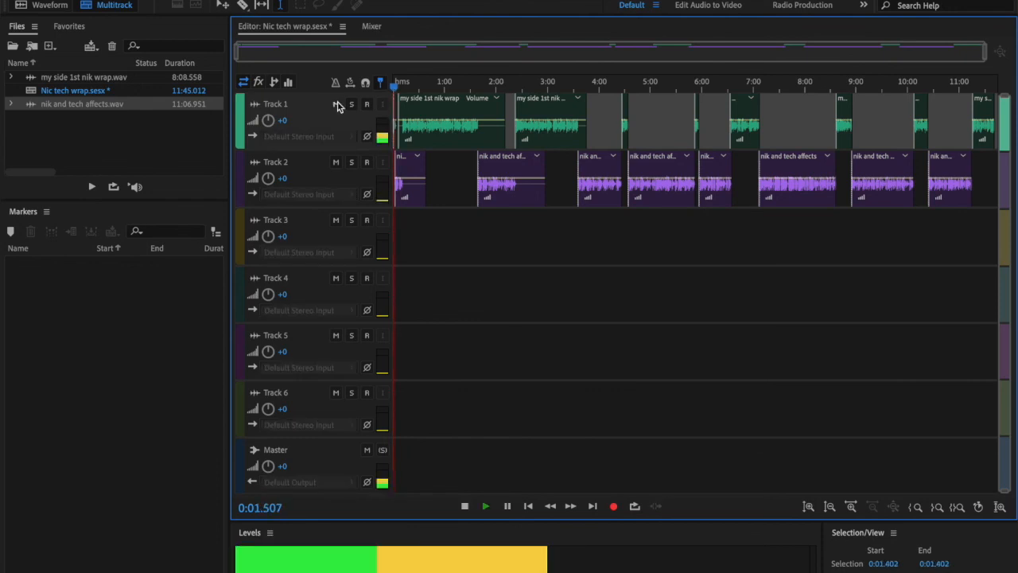
{"action": "key", "text": "space"}
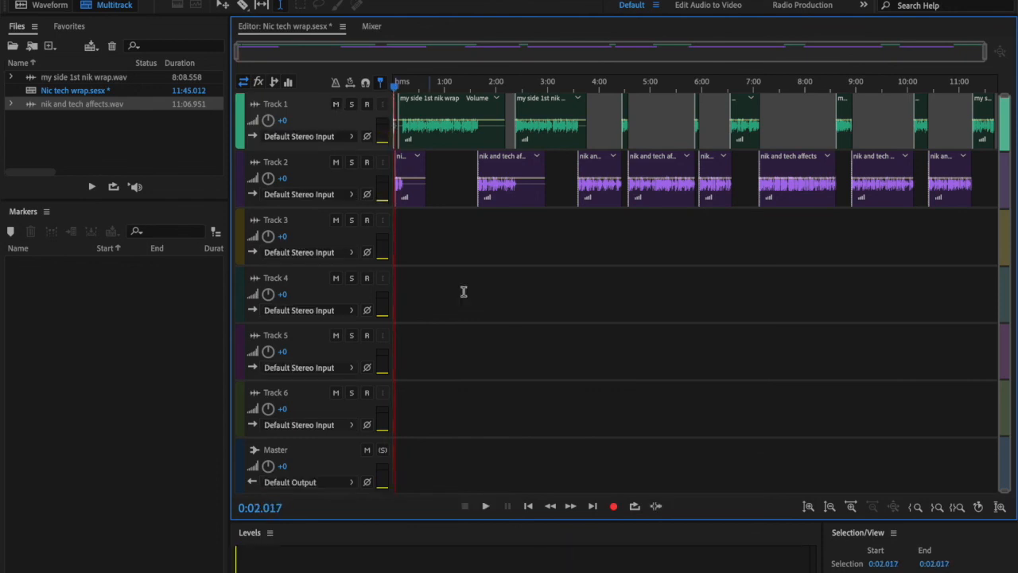
{"action": "left_click", "coordinate": [529, 507]}
{"action": "key", "text": "space"}
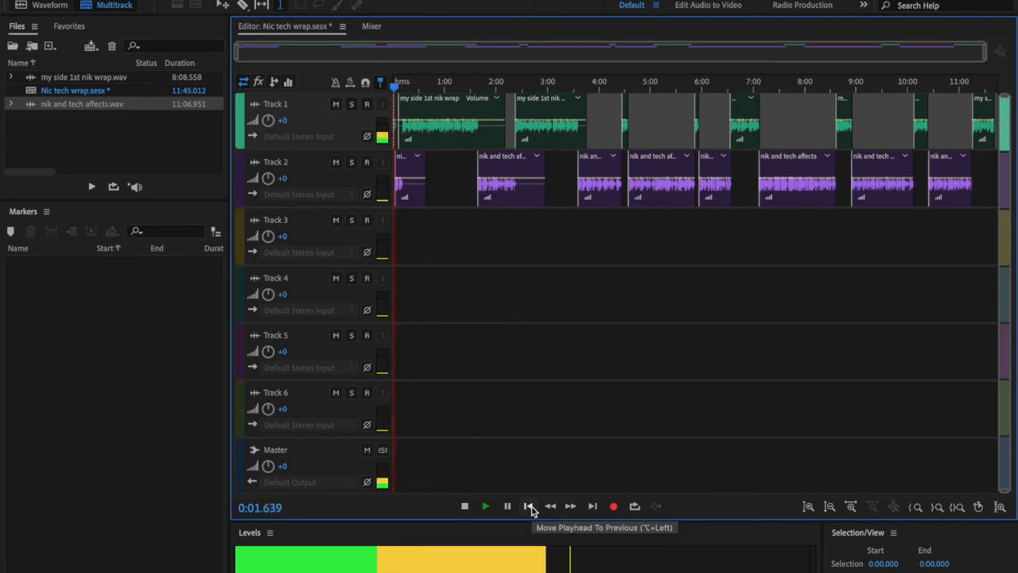
{"action": "left_click", "coordinate": [529, 507]}
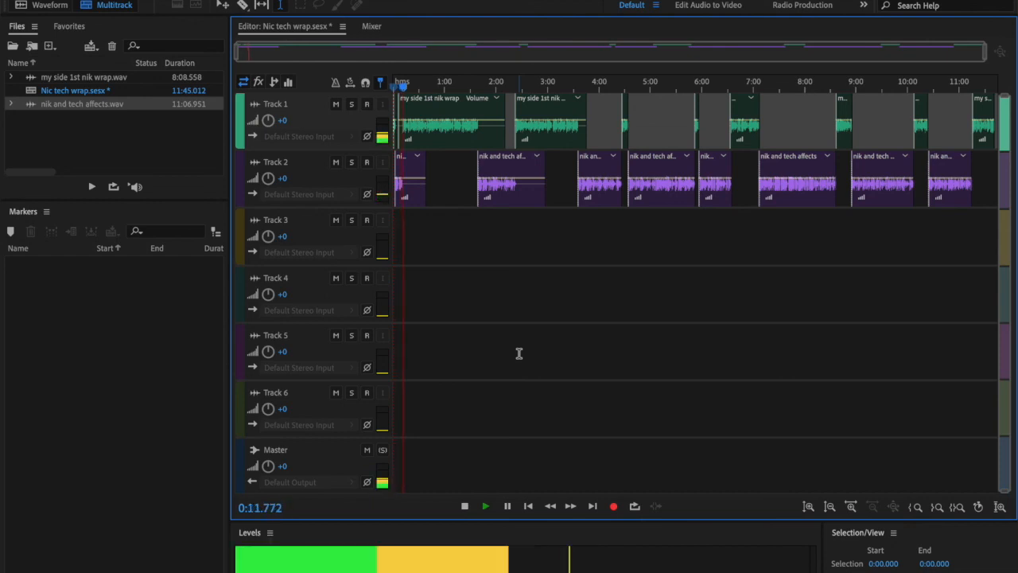
{"action": "key", "text": "space"}
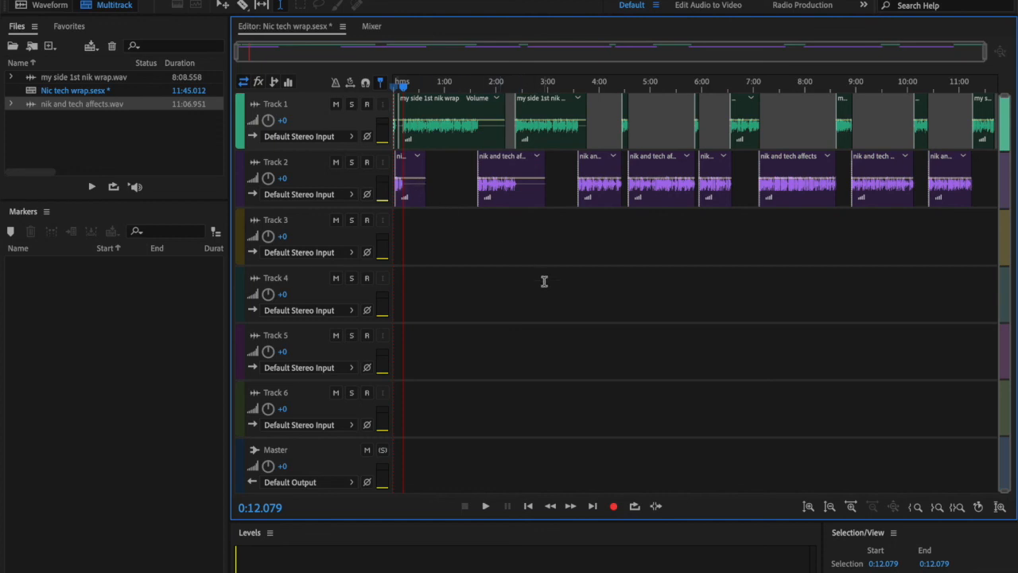
Save all open files, copying the external media files to the session folder.
{"action": "left_click", "coordinate": [114, 103]}
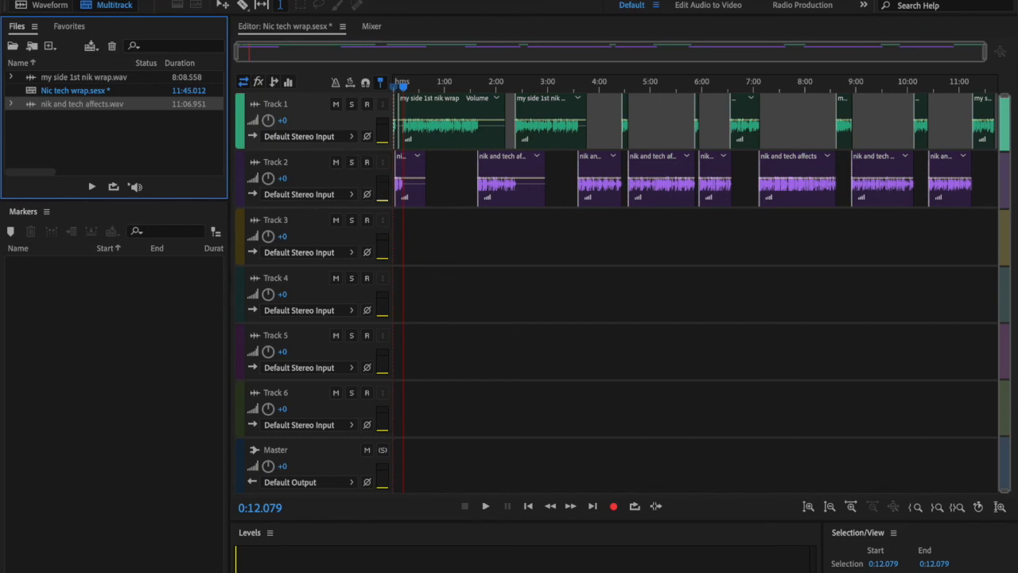
{"action": "left_click", "coordinate": [134, 1]}
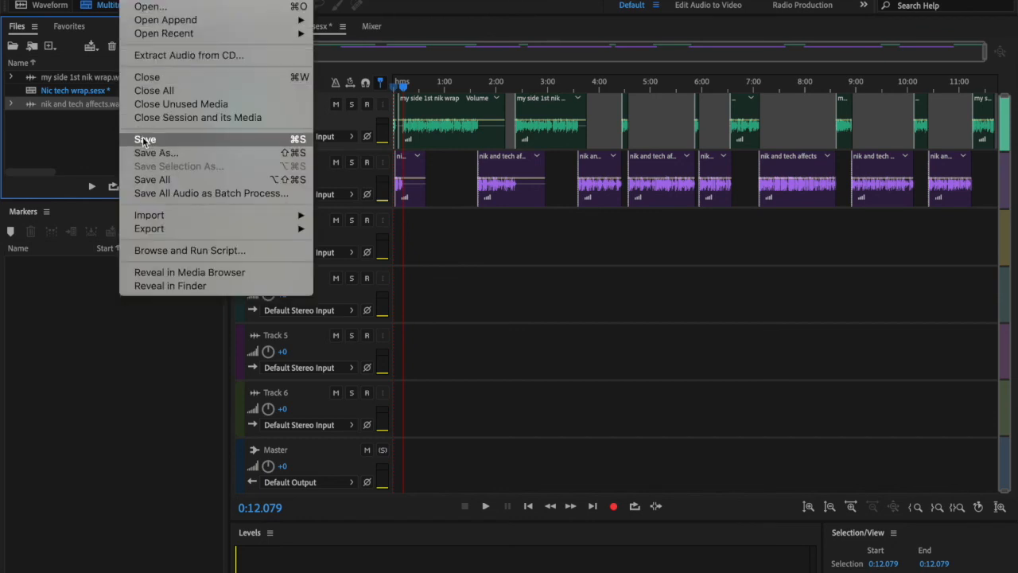
{"action": "left_click", "coordinate": [150, 180]}
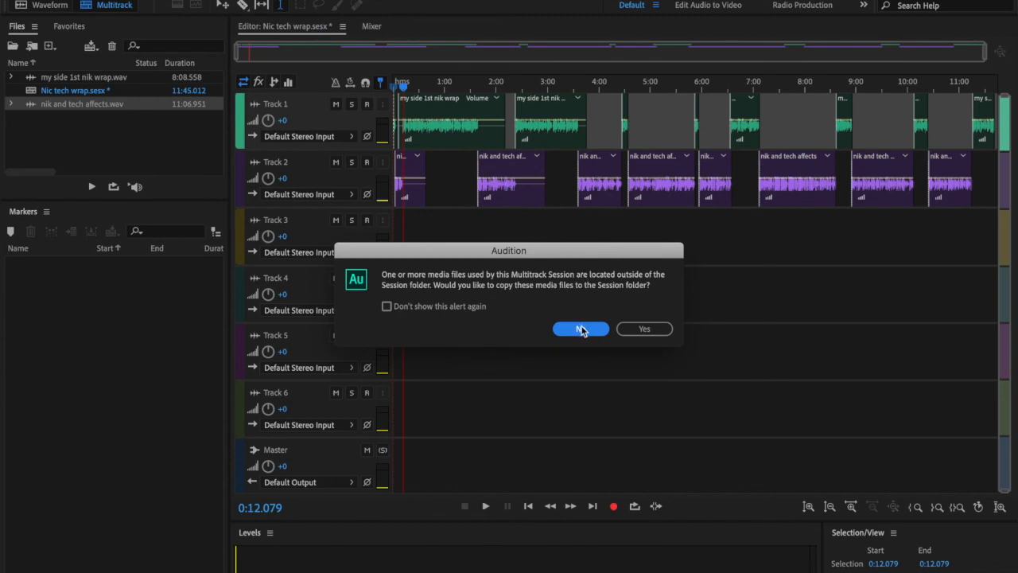
{"action": "left_click", "coordinate": [644, 329]}
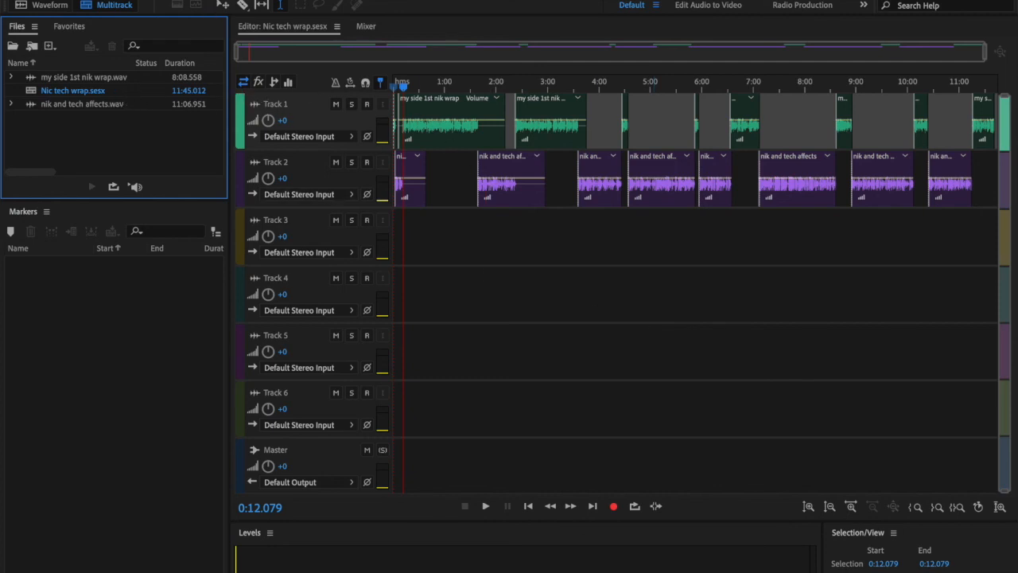
Mix down the entire session to a new file.
{"action": "left_click", "coordinate": [204, 0]}
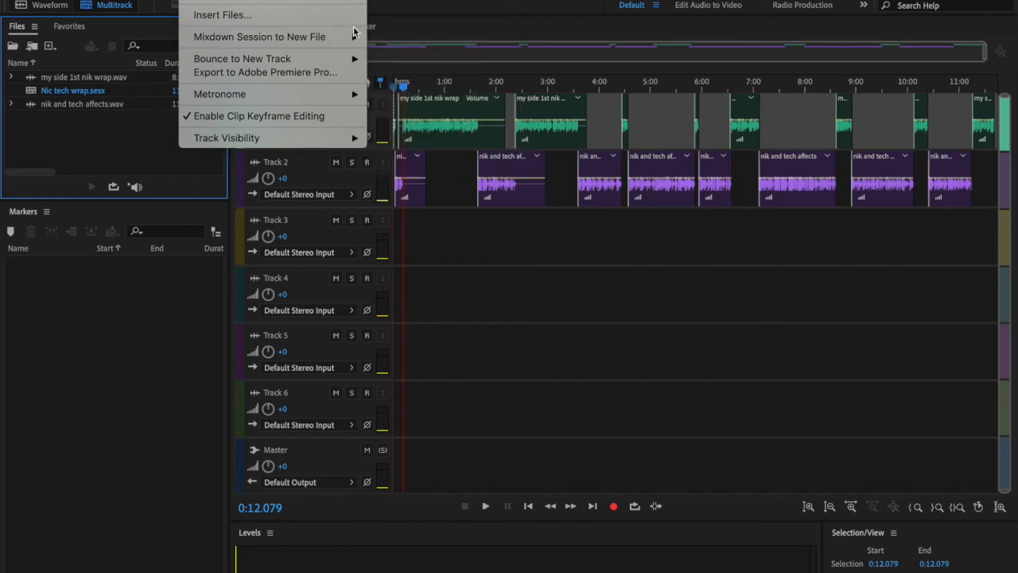
{"action": "mouse_move", "coordinate": [351, 39]}
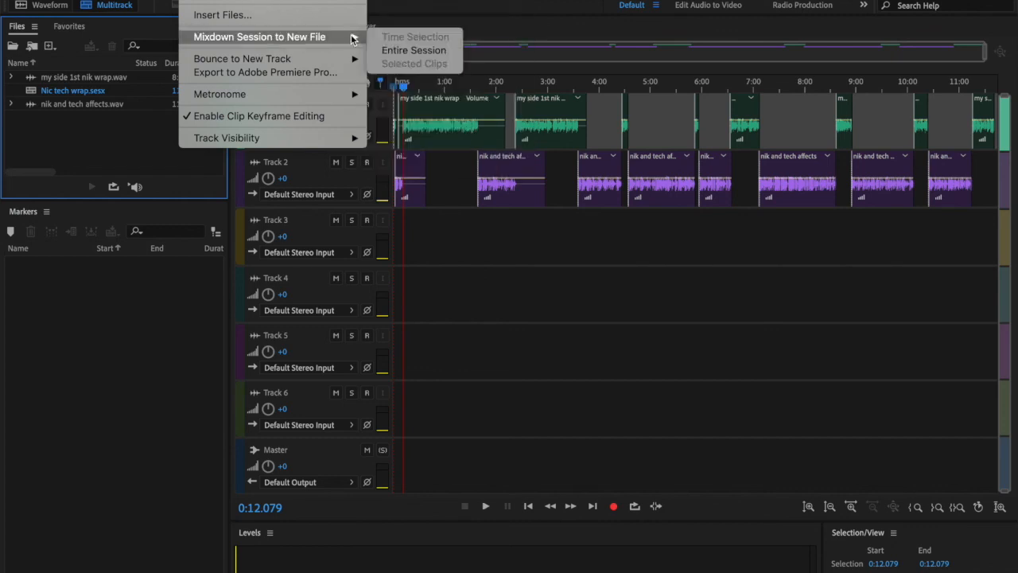
{"action": "left_click", "coordinate": [415, 51]}
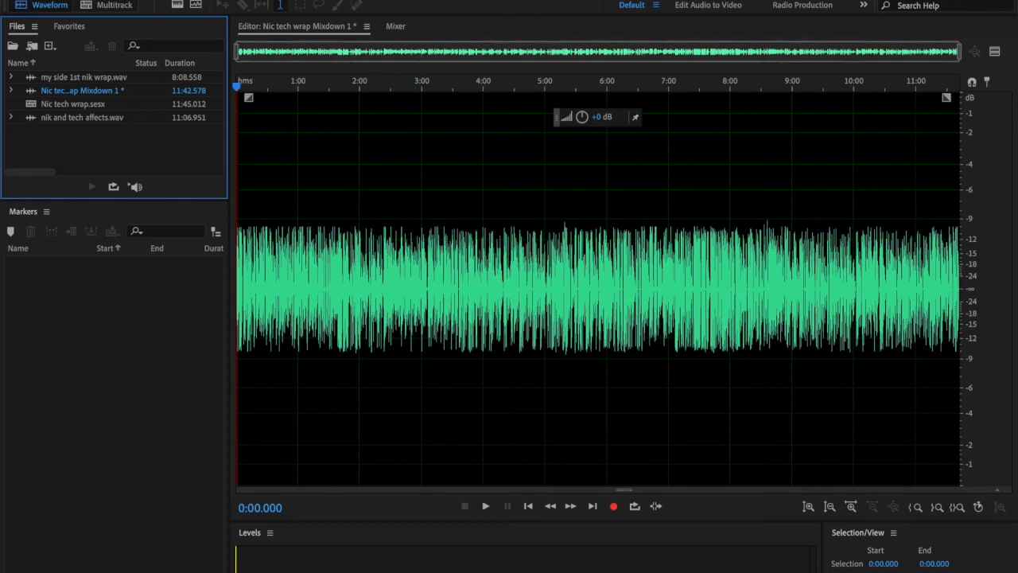
Apply the Hard Limiter effect to the whole mixdown with a maximum amplitude of -10.0 dB and 0.0 dB input boost.
{"action": "left_click", "coordinate": [291, 1]}
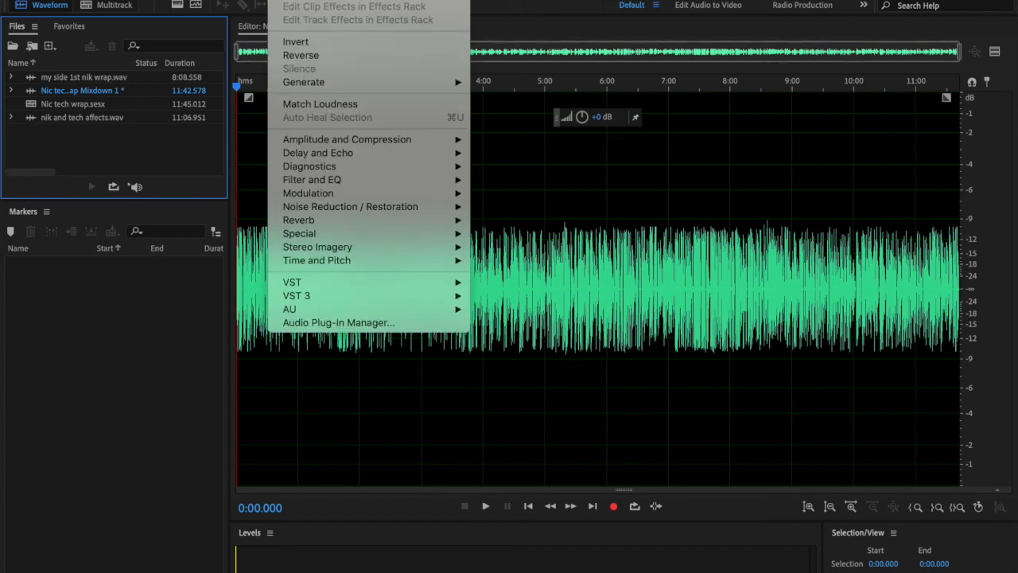
{"action": "mouse_move", "coordinate": [406, 140]}
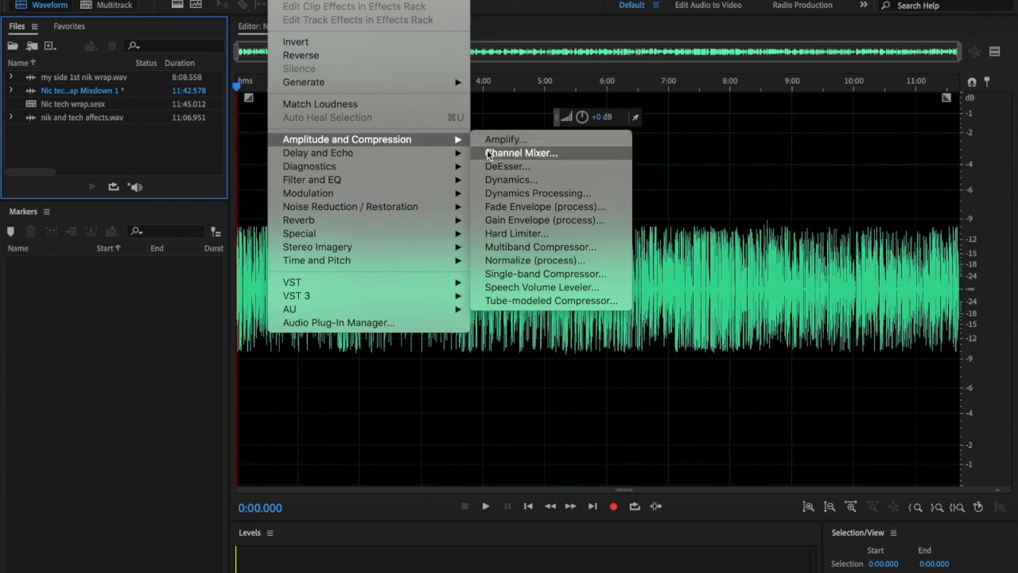
{"action": "left_click", "coordinate": [508, 231]}
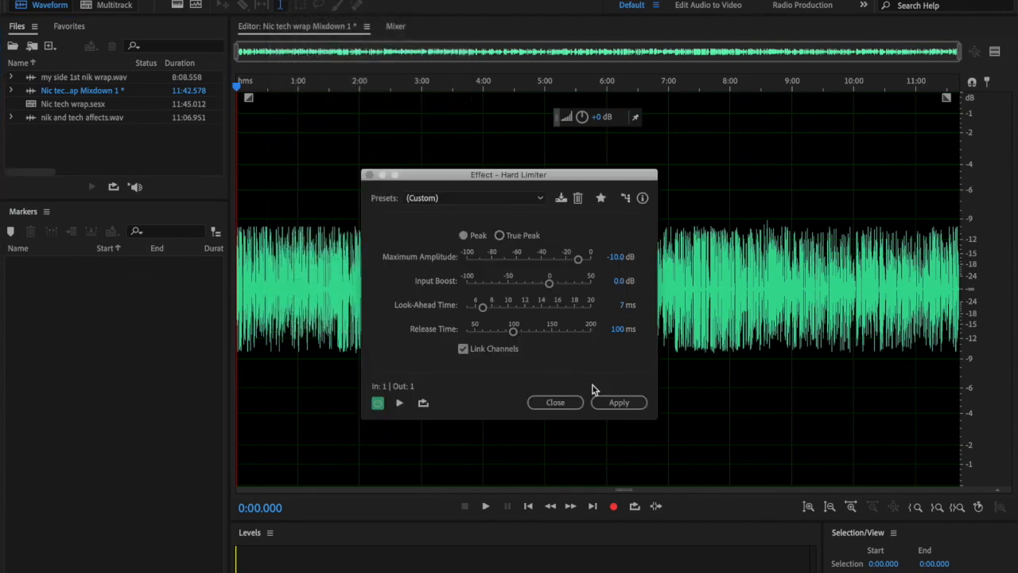
{"action": "left_click", "coordinate": [614, 404]}
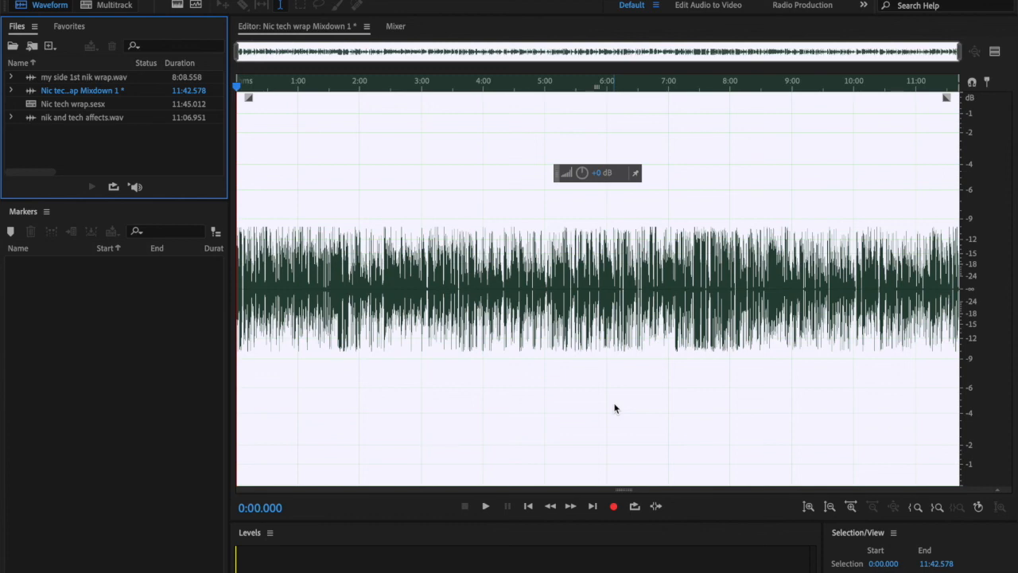
Play the opening of the mixdown and delete its first 0.047 seconds, up to just past the initial spike.
{"action": "key", "text": "space"}
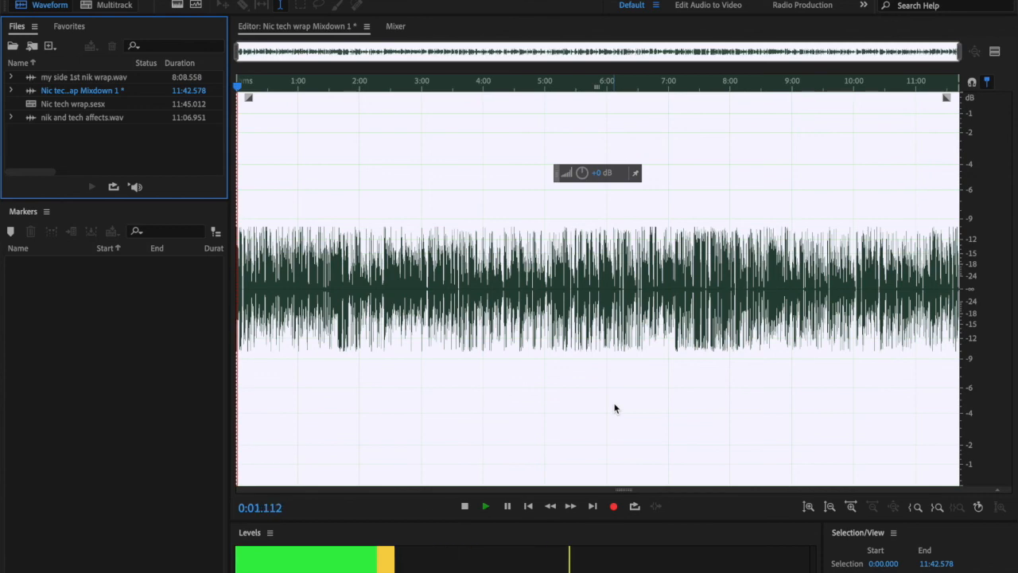
{"action": "key", "text": "space"}
{"action": "left_click_drag", "start_coordinate": [238, 274], "coordinate": [259, 288]}
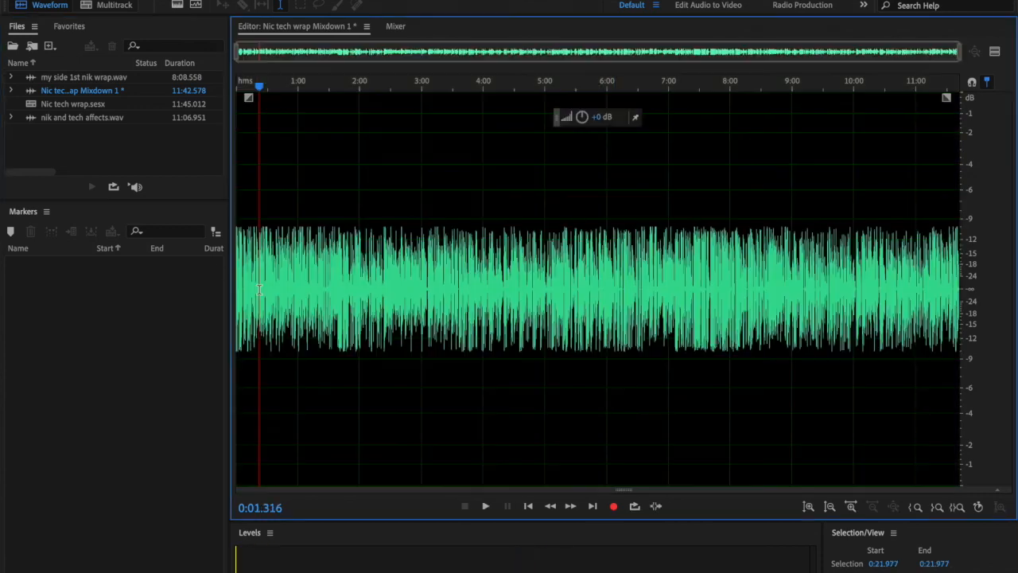
{"action": "left_click", "coordinate": [954, 511]}
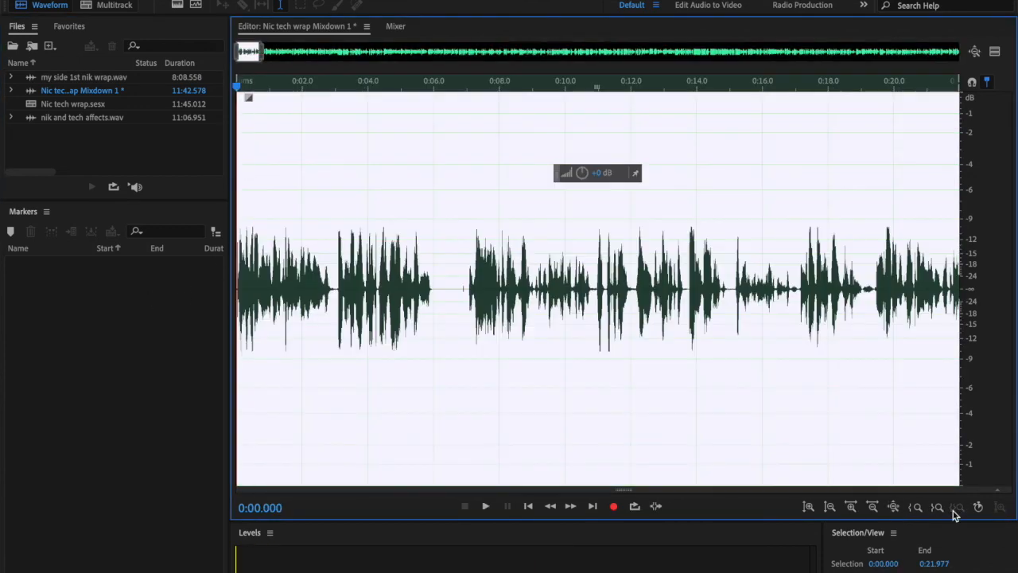
{"action": "key", "text": "space"}
{"action": "key", "text": "space"}
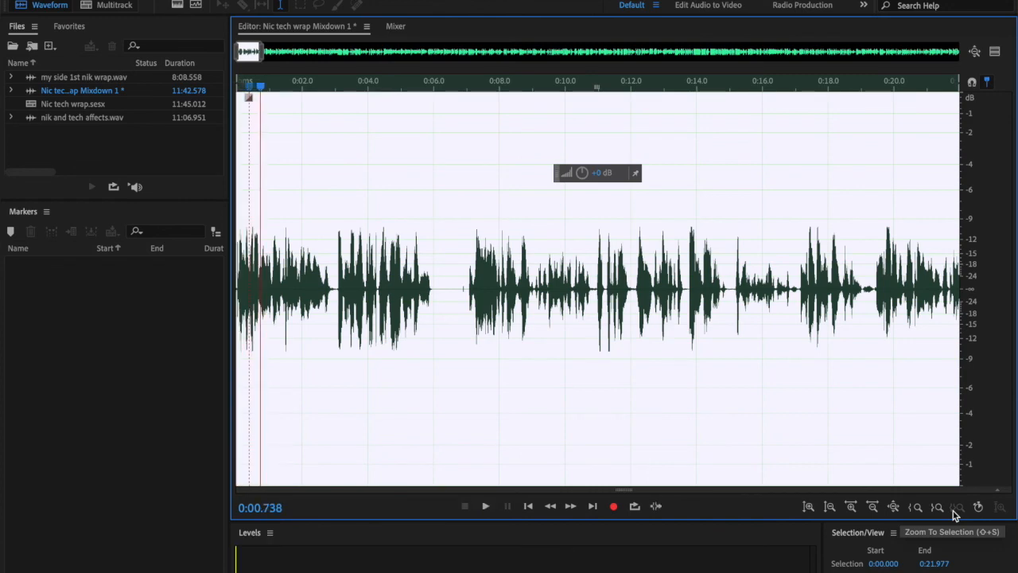
{"action": "left_click_drag", "start_coordinate": [252, 292], "coordinate": [165, 299]}
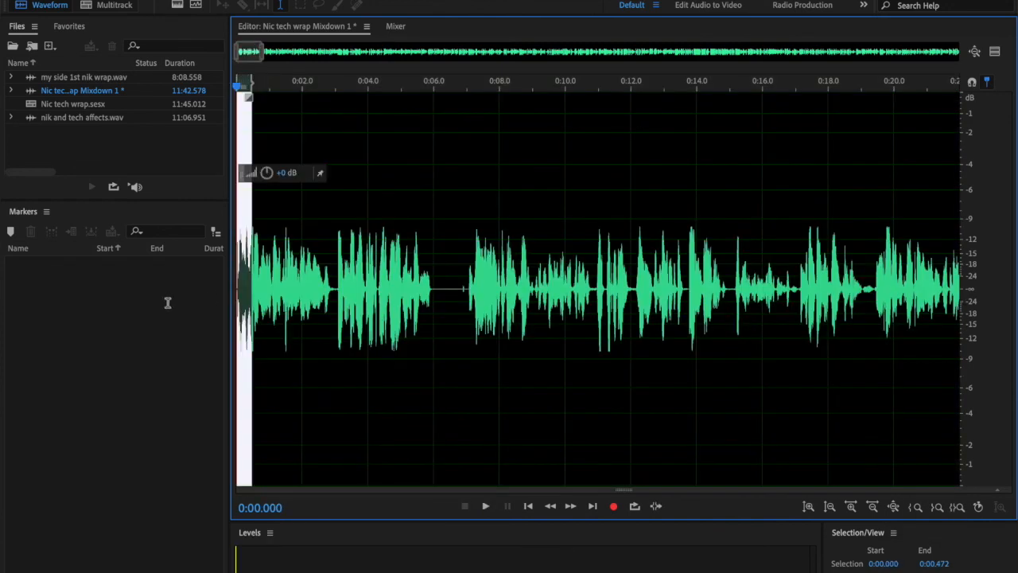
{"action": "left_click", "coordinate": [957, 508]}
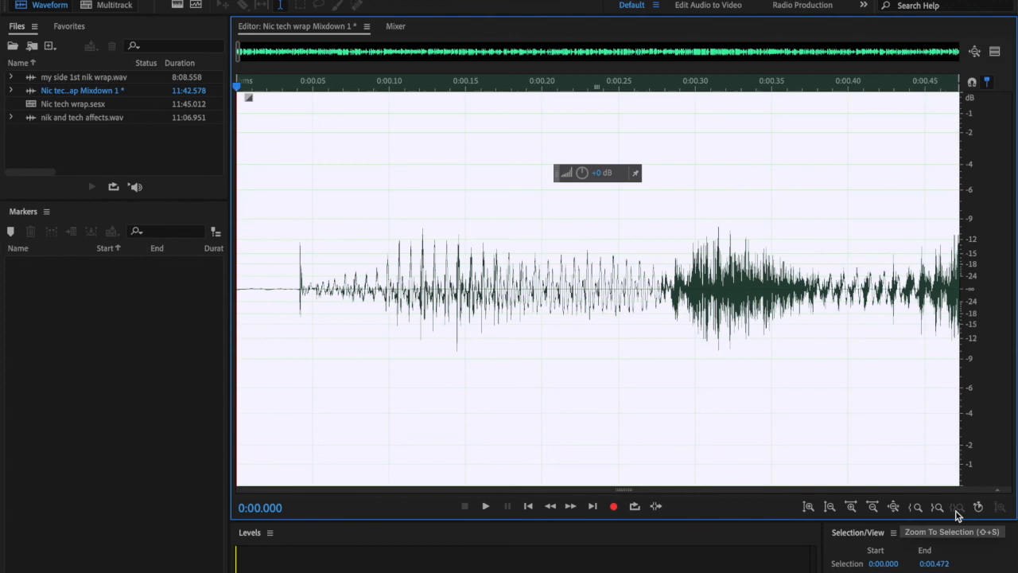
{"action": "left_click_drag", "start_coordinate": [309, 296], "coordinate": [120, 320]}
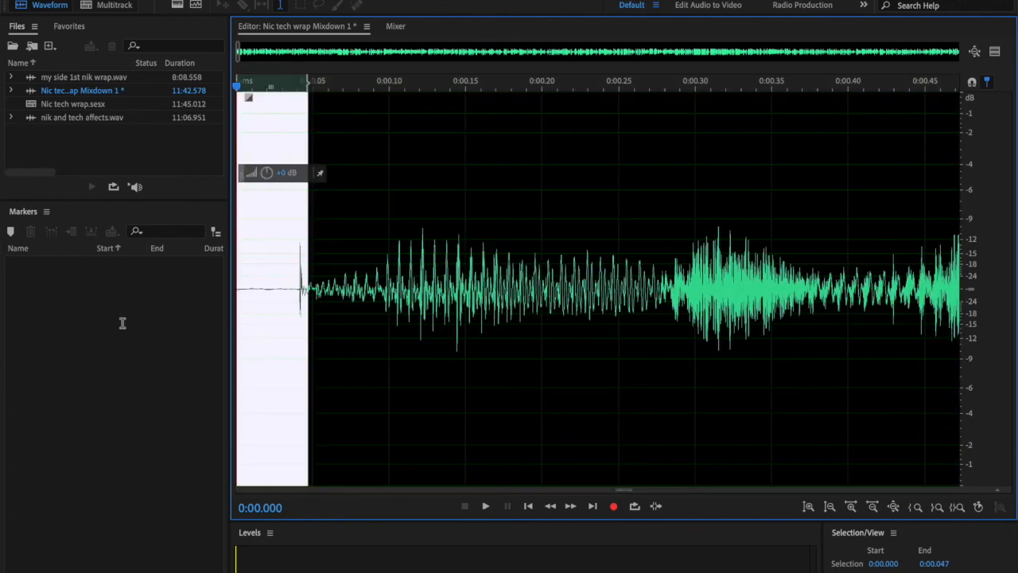
{"action": "key", "text": "Delete"}
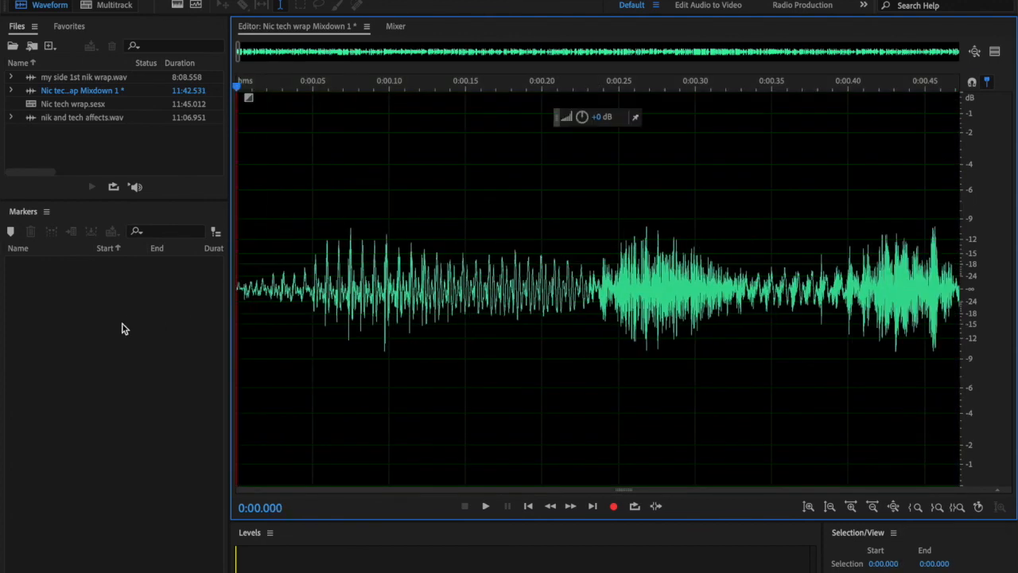
Play the opening second of the trimmed mixdown to check how it starts.
{"action": "left_click", "coordinate": [875, 507]}
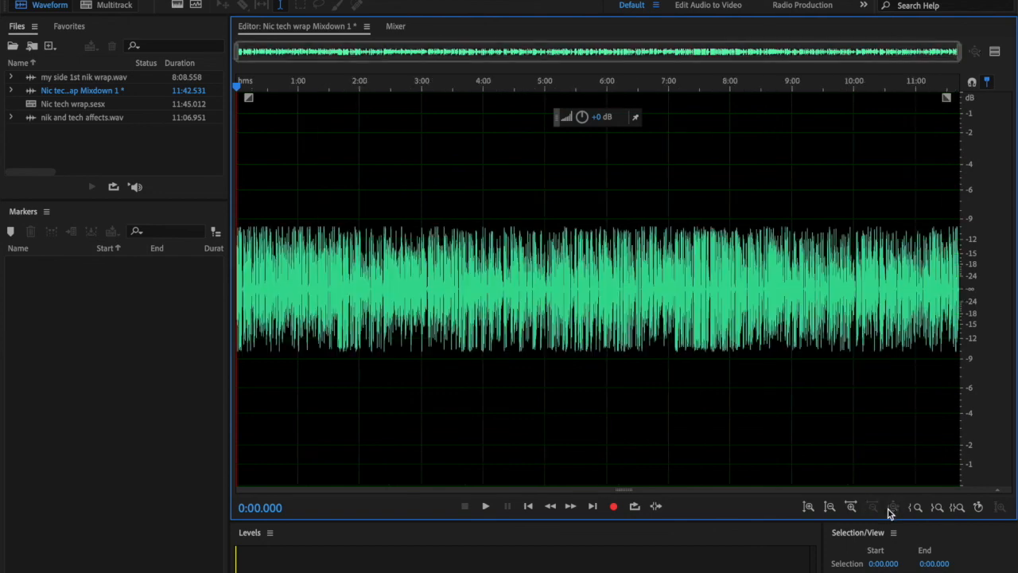
{"action": "key", "text": "space"}
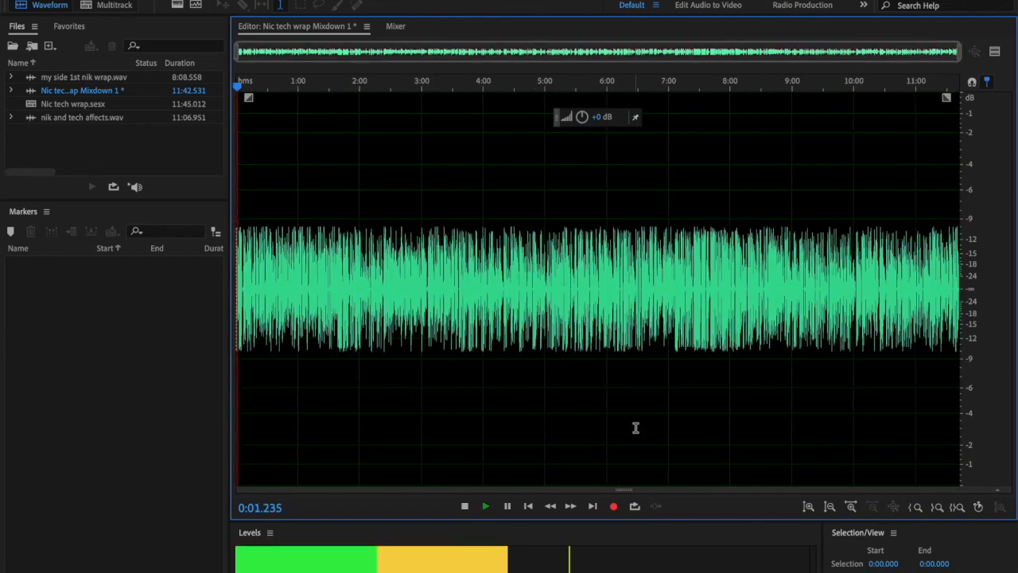
{"action": "key", "text": "space"}
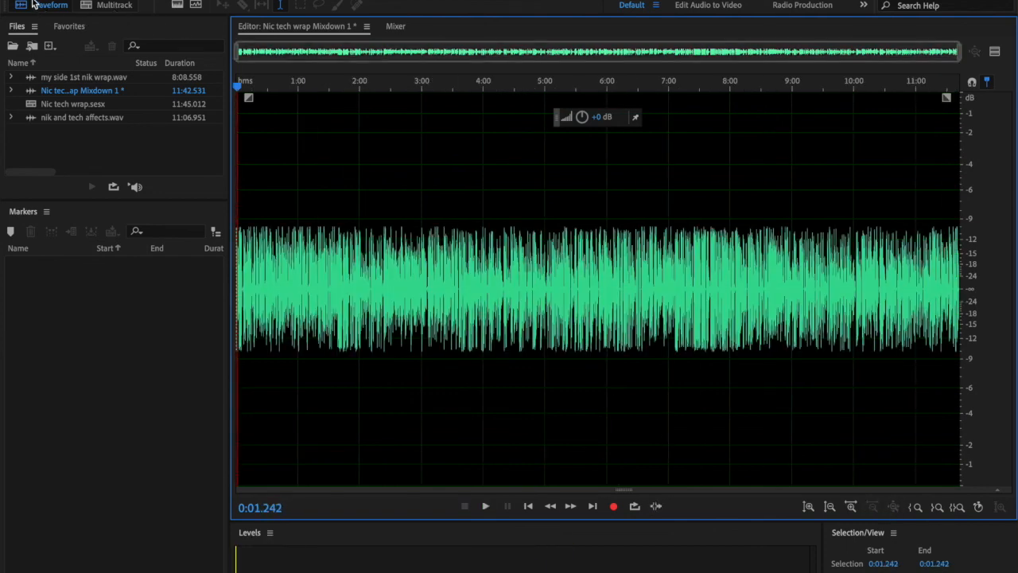
Save the mixdown as "SMT MWG call with Nik.wav" in Wave PCM format in the call's session folder.
{"action": "left_click", "coordinate": [131, 0]}
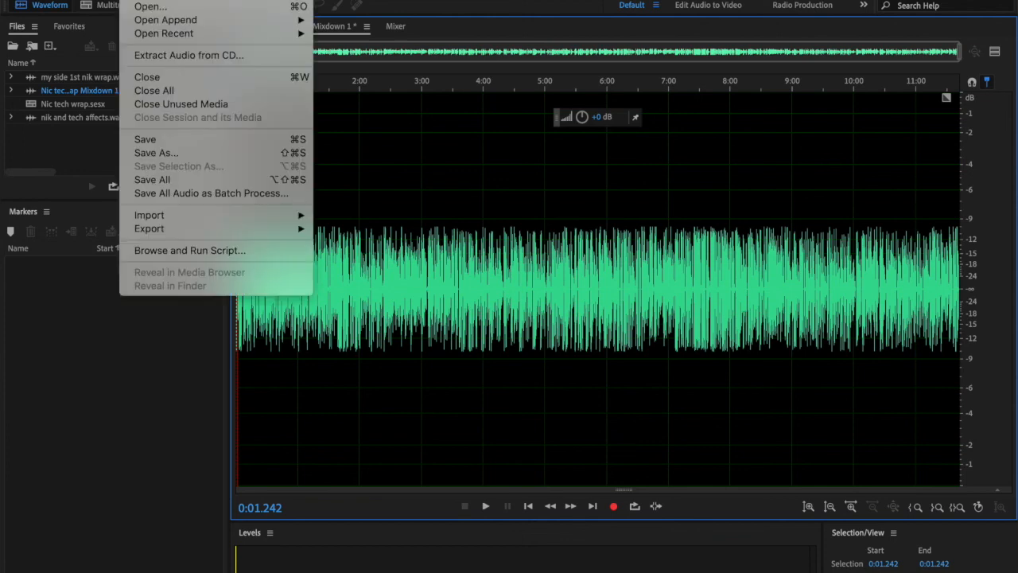
{"action": "left_click", "coordinate": [152, 152]}
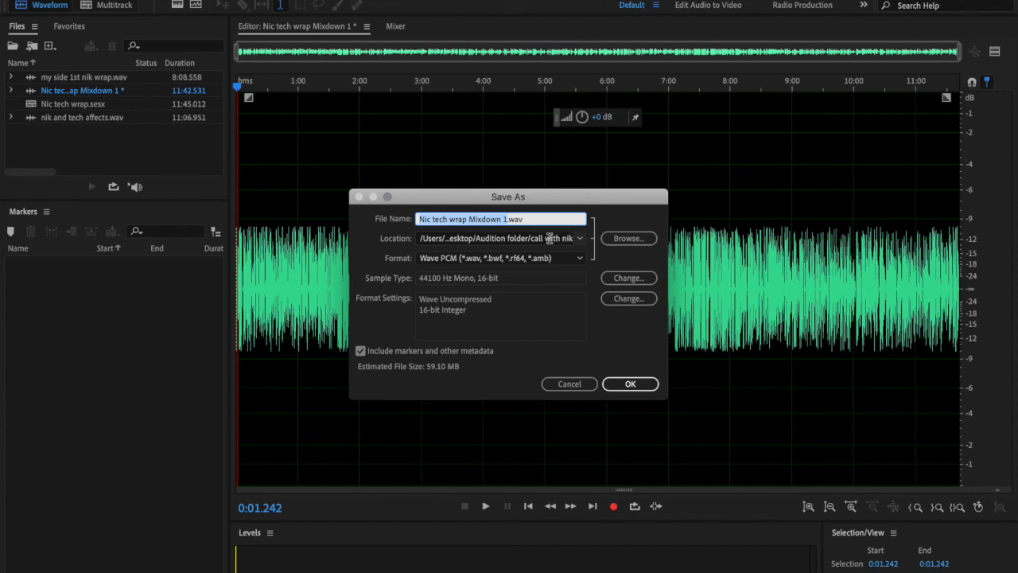
{"action": "type", "text": "SMT"}
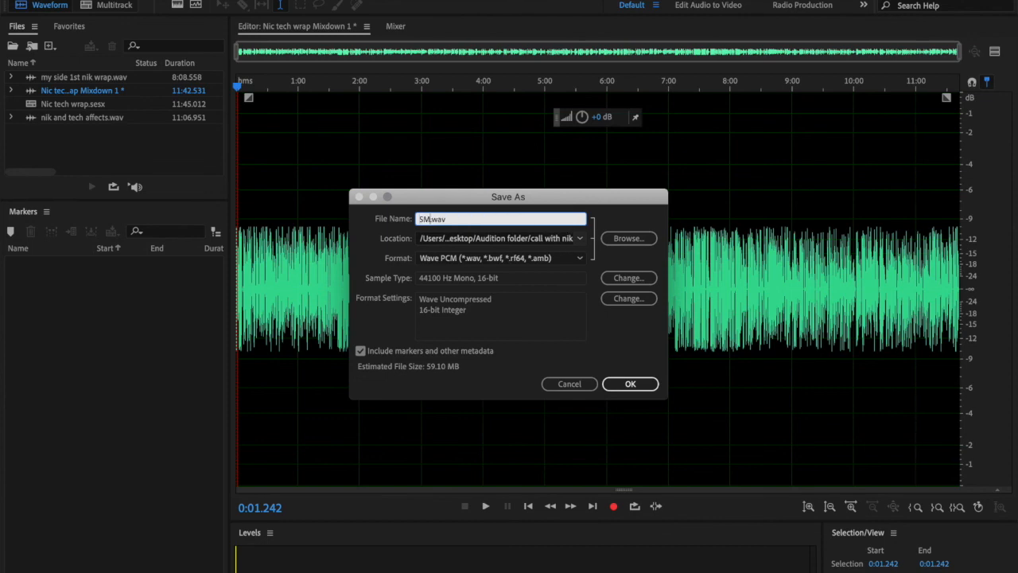
{"action": "type", "text": " MWG call with Nik"}
{"action": "left_click", "coordinate": [638, 383]}
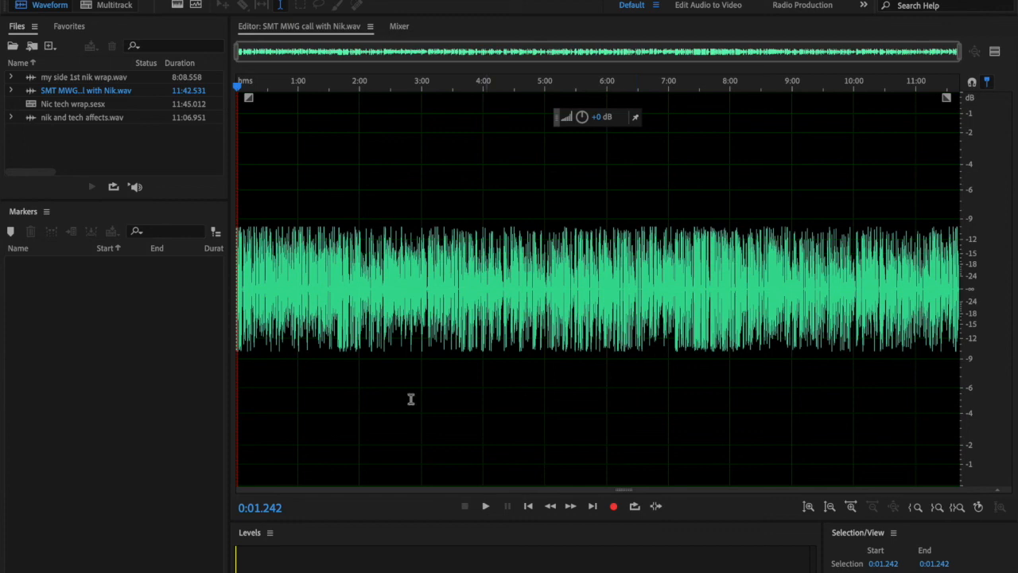
Switch to Chrome to view the written introduction in the Word document, and return to Adobe Audition.
{"action": "mouse_move", "coordinate": [2, 374]}
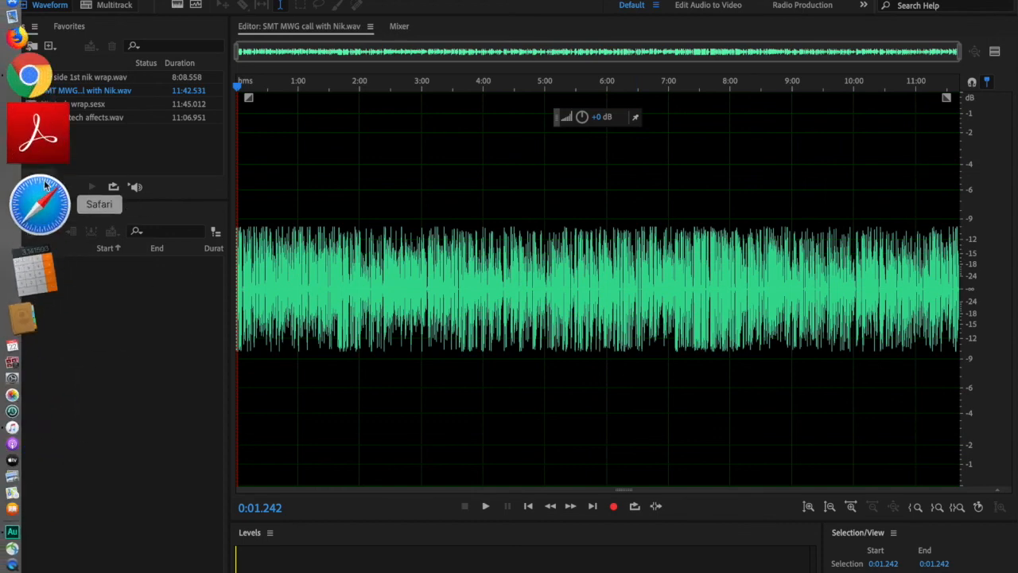
{"action": "left_click", "coordinate": [44, 159]}
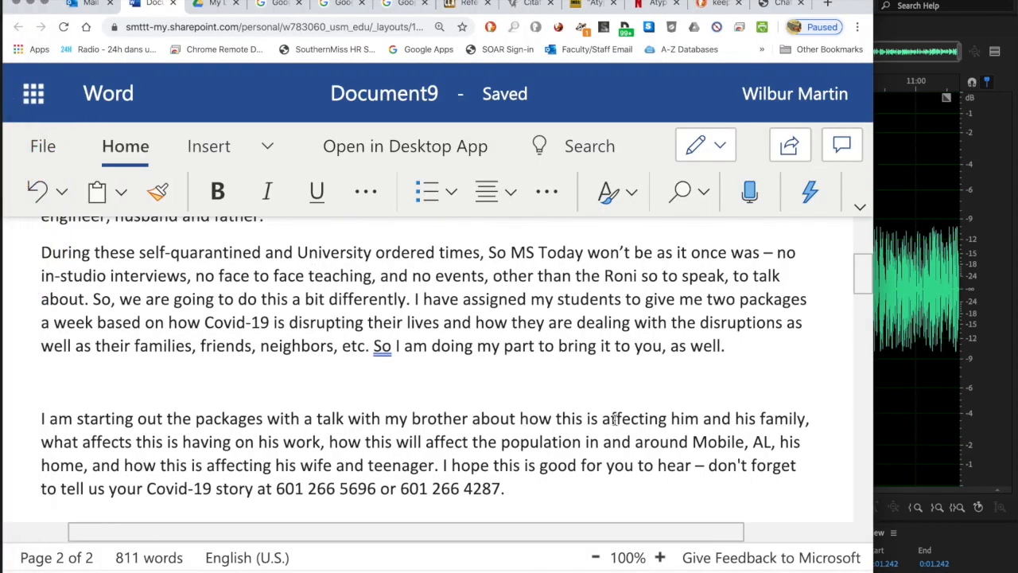
{"action": "left_click", "coordinate": [956, 188]}
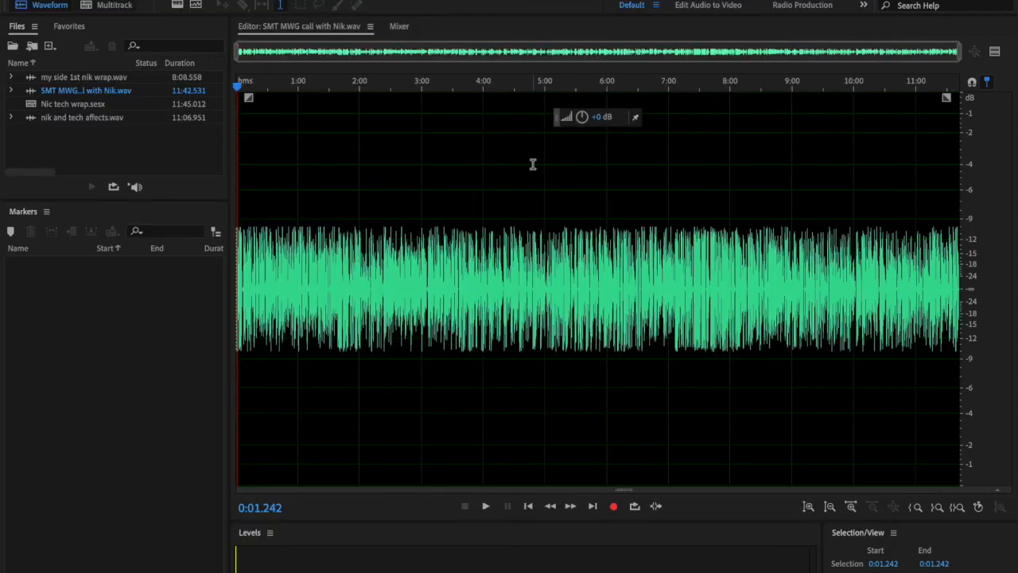